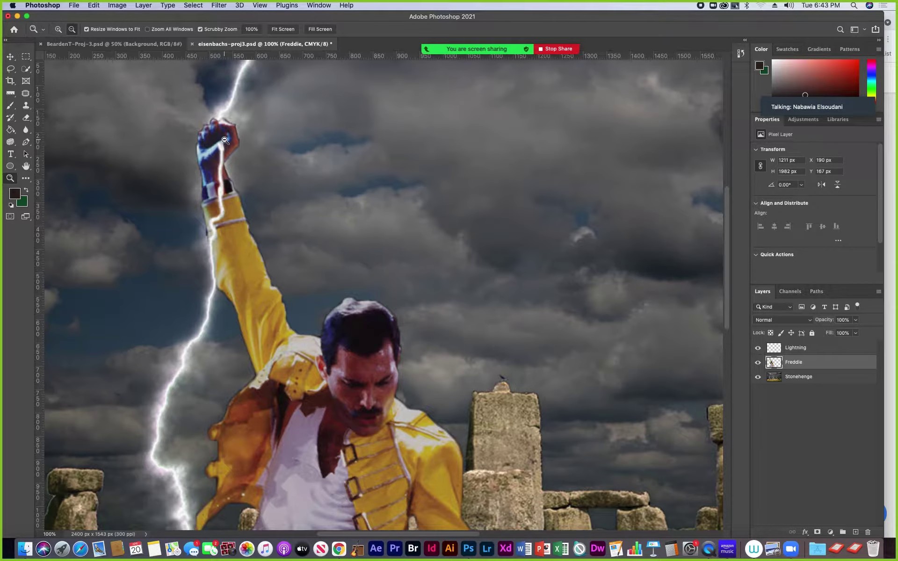
Hide the Lightning and Freddie layers and select the Stonehenge layer, exposing the full bolt in the sky
alt+click(227, 202)
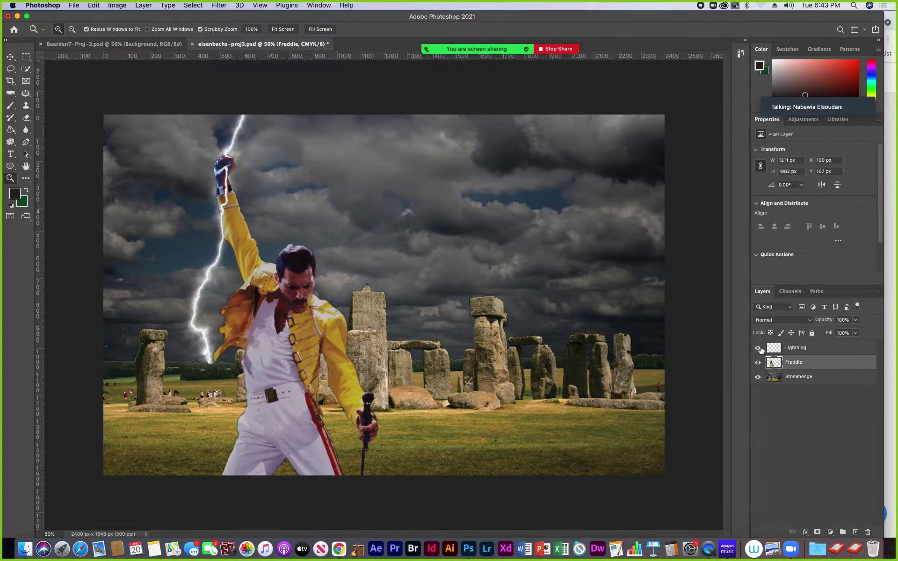
click(757, 363)
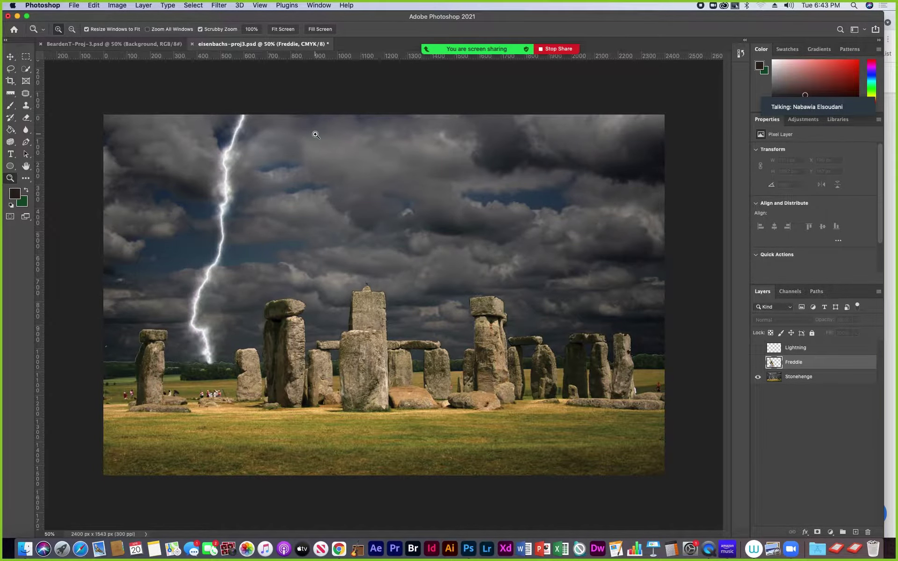
click(794, 375)
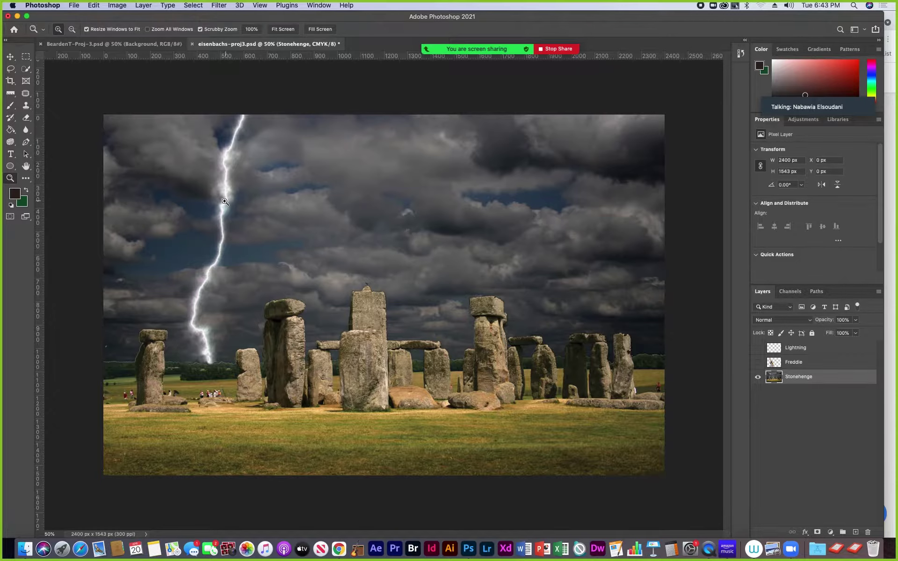
click(234, 190)
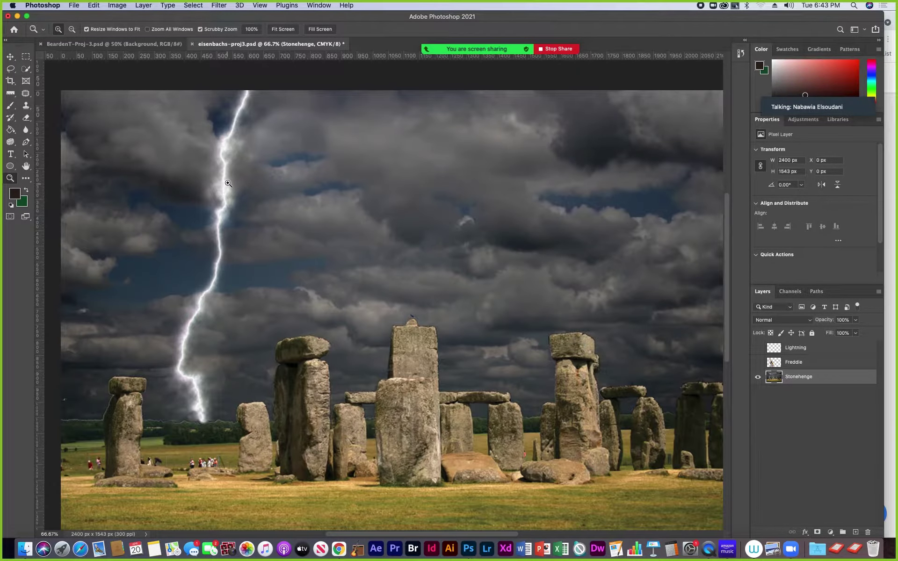
click(228, 187)
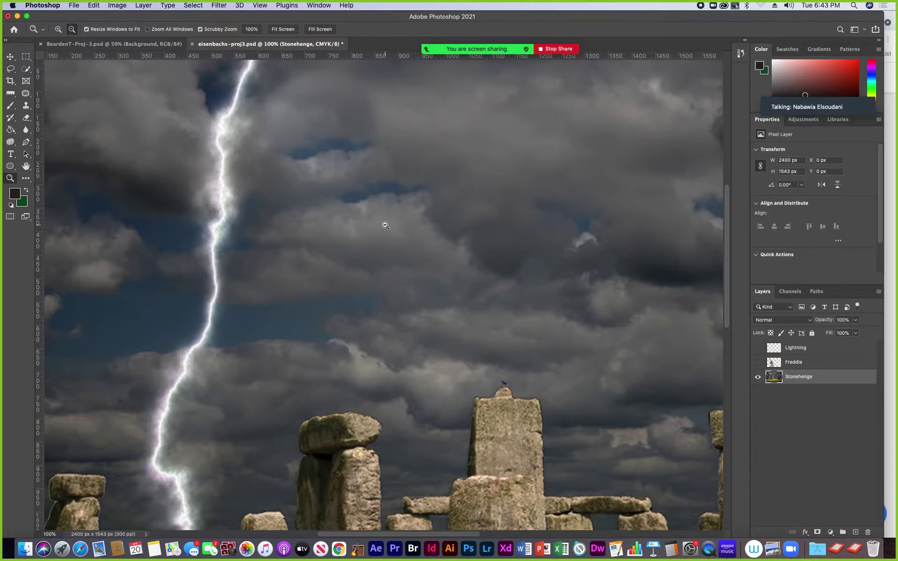
alt+click(382, 225)
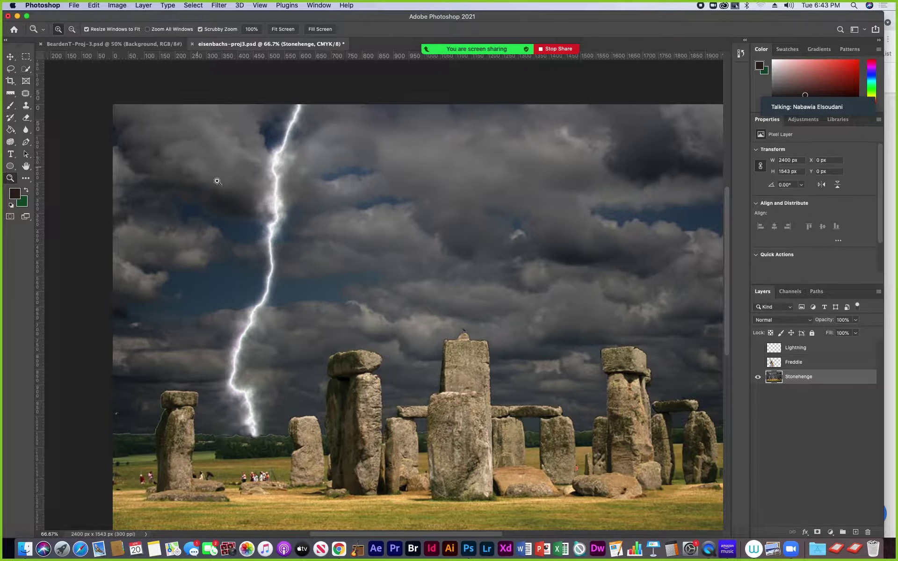
Select a stretch of the lightning bolt about 55 by 182 px using a Quick Selection brush of size 10
click(24, 70)
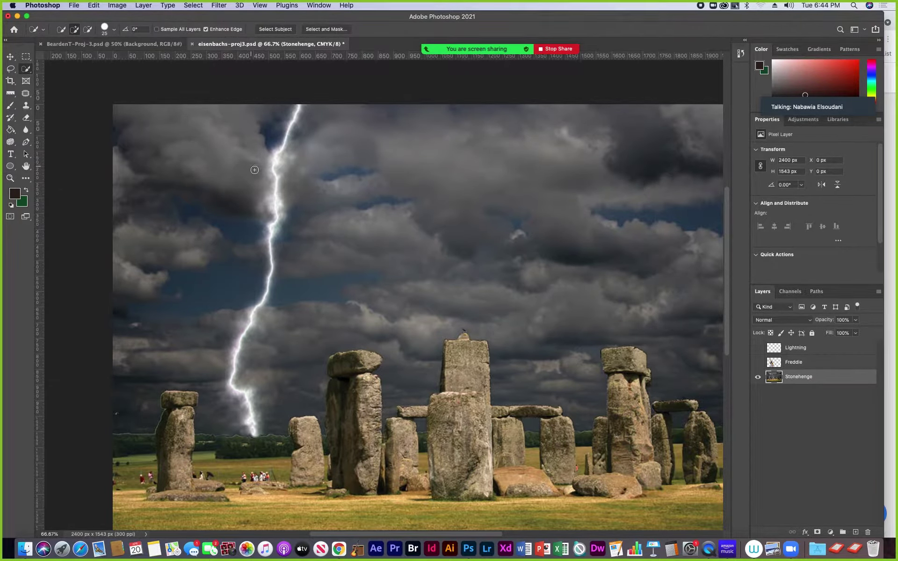
key(bracketleft)
key(bracketleft)
drag(273, 224, 276, 174)
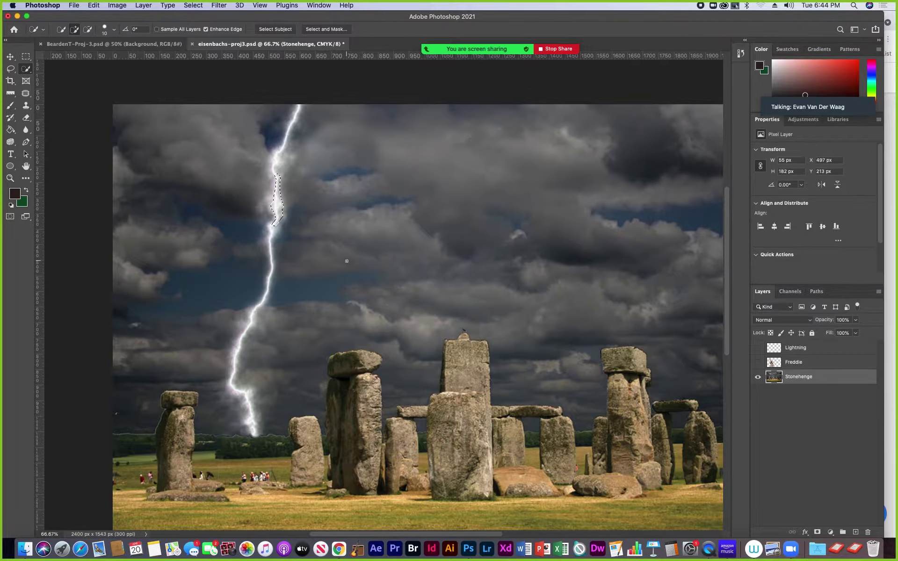
Switch to Zoom, read the latest messages in the meeting chat, and return to Photoshop
click(793, 551)
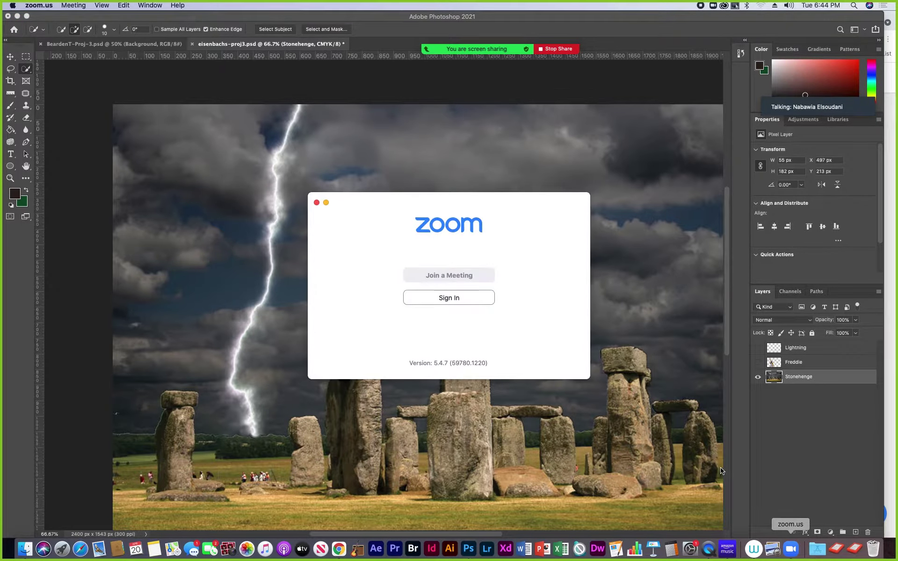
mouse_move(504, 31)
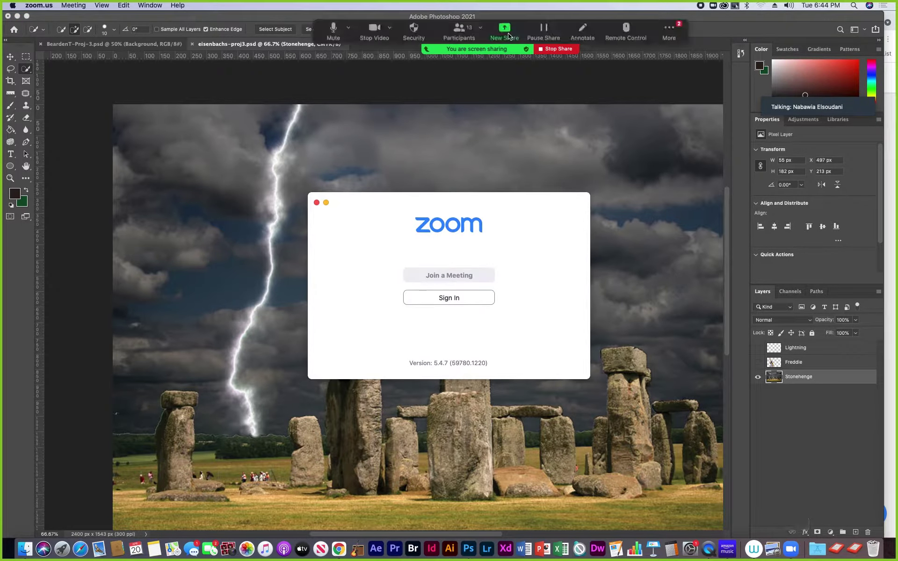
click(679, 33)
click(672, 56)
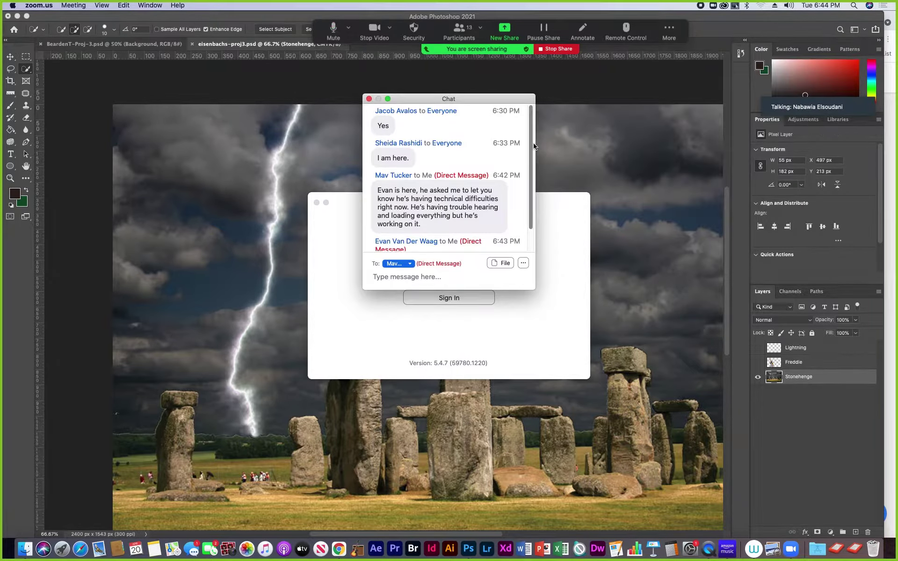
drag(530, 145, 532, 165)
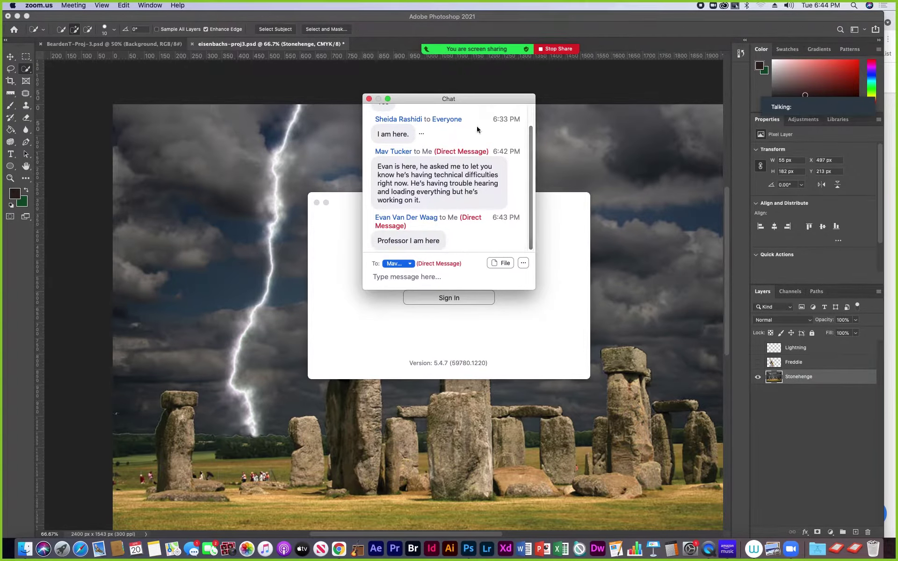
click(369, 100)
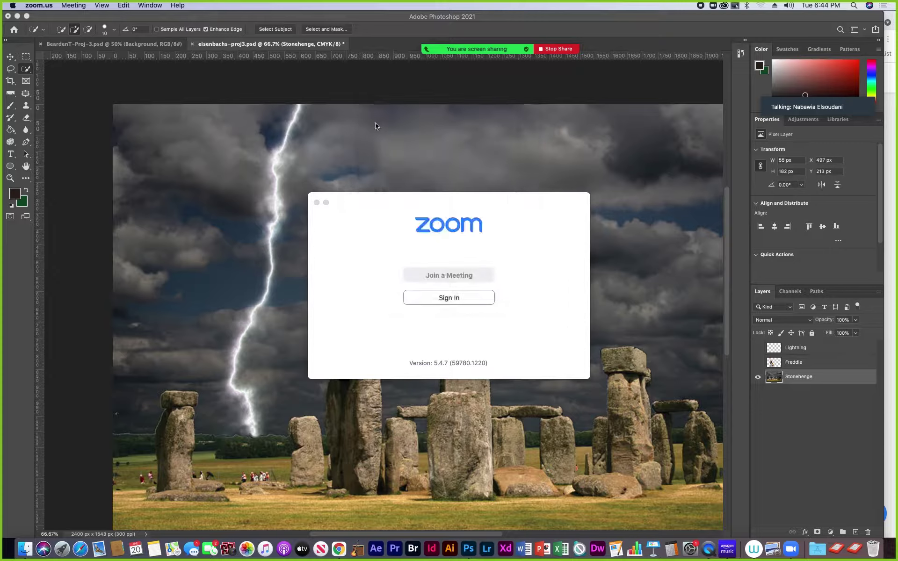
click(415, 30)
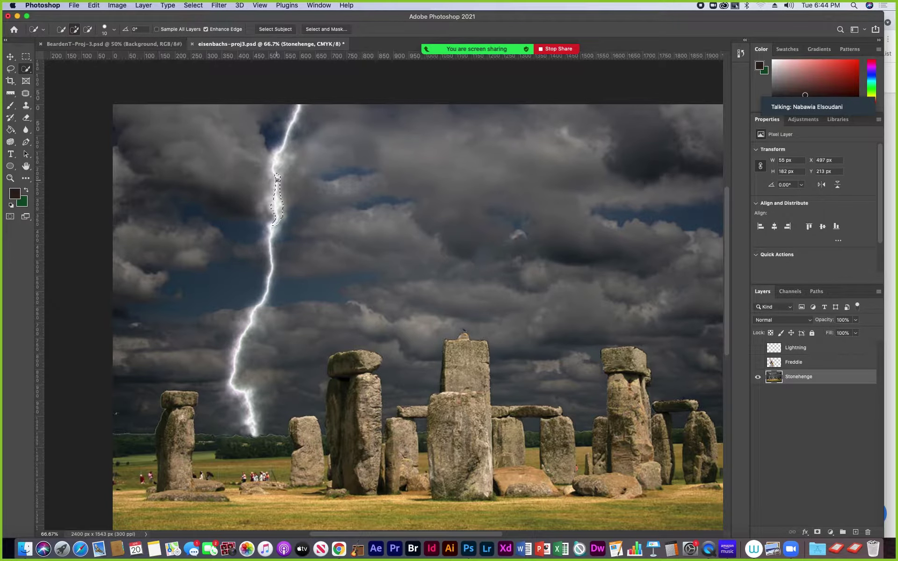
Extend the bolt selection upward past the raised fist's position to about 69 by 320 px, checking it against the Freddie layer
click(276, 162)
click(758, 363)
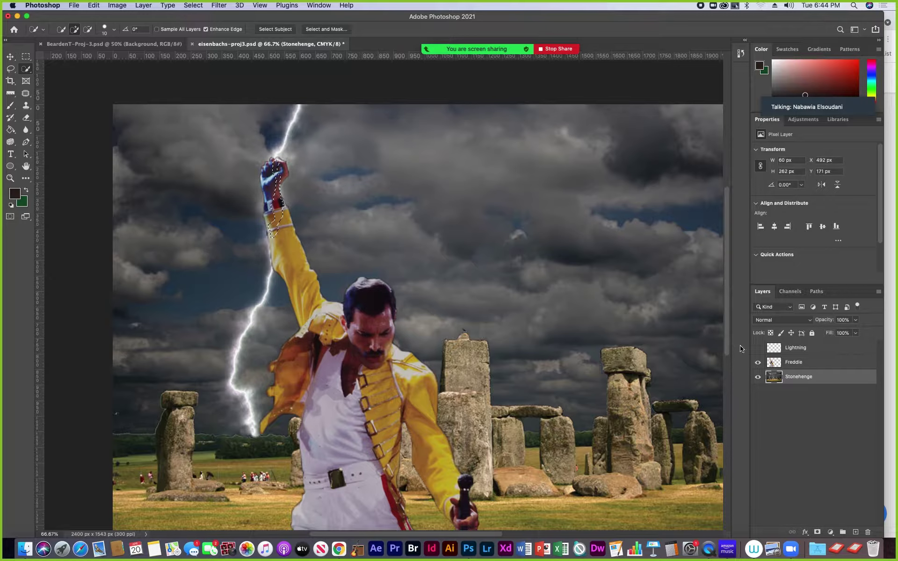
click(757, 362)
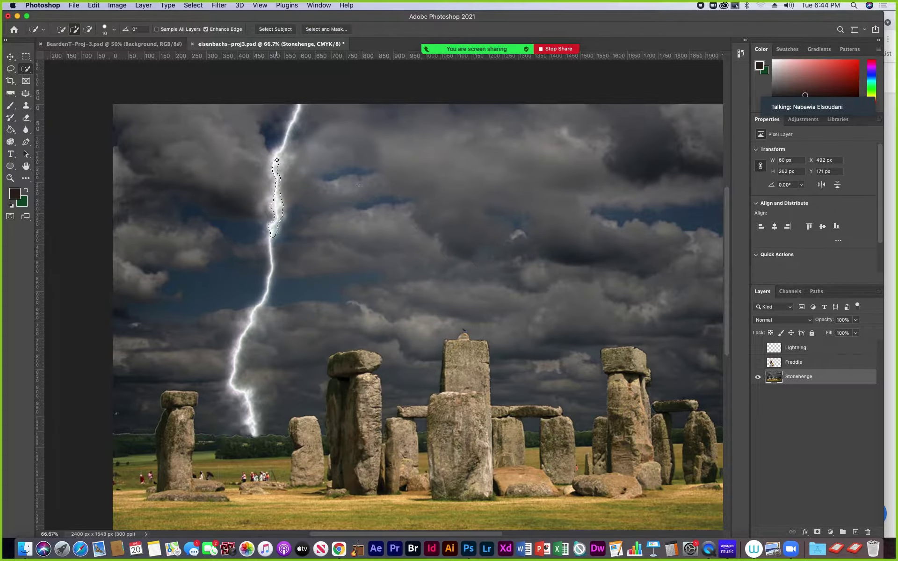
drag(278, 155, 284, 142)
key(alt)
key(alt)
Compare the selection with the Freddie layer and extend it at both ends of the bolt to about 74 by 407 px
click(758, 362)
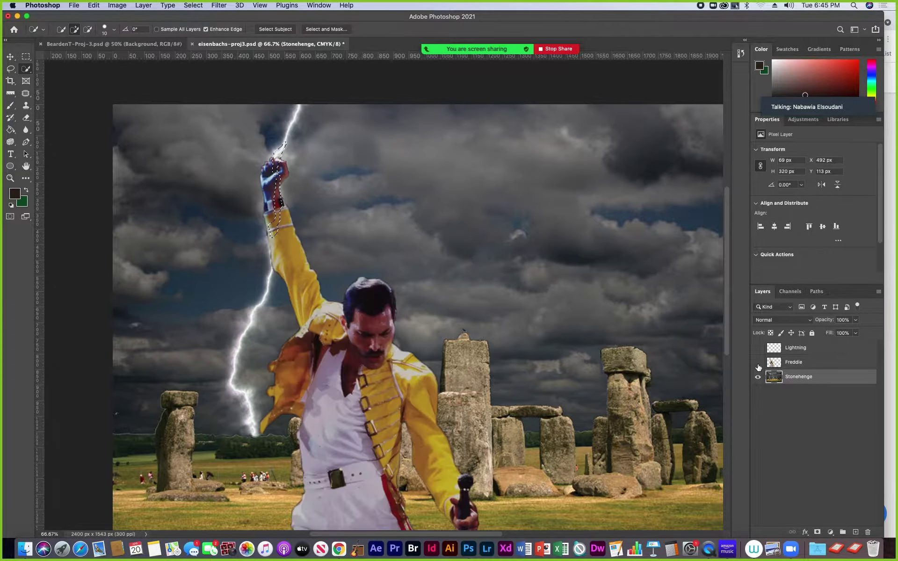
click(758, 363)
click(758, 364)
click(758, 364)
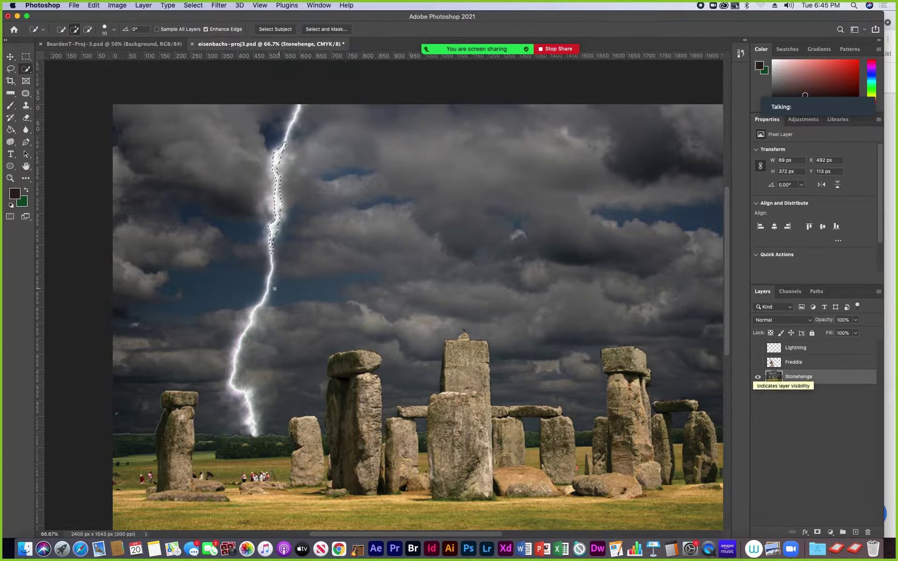
click(270, 257)
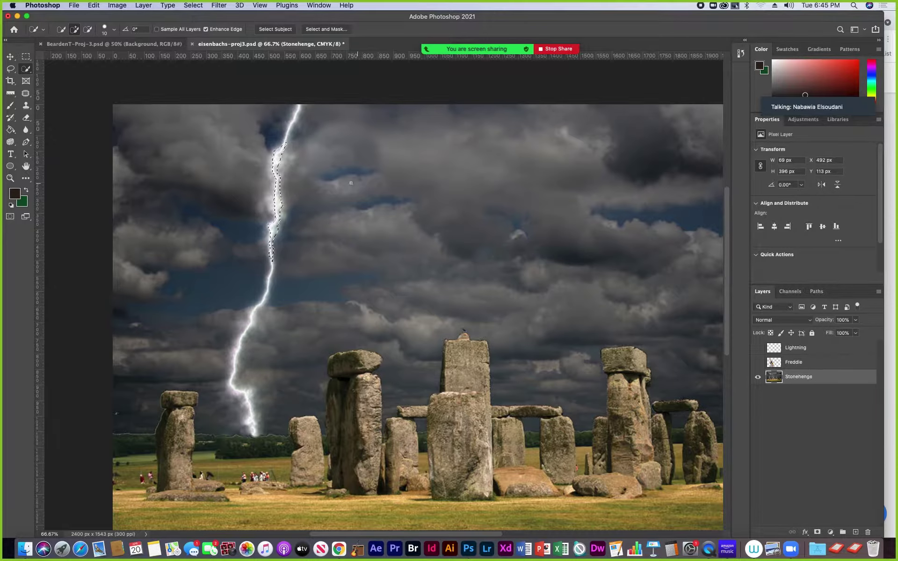
click(285, 139)
Enlarge and reduce the Quick Selection brush repeatedly, leaving its size at 7
key(bracketright)
key(bracketright)
key(bracketright)
key(bracketright)
key(bracketright)
key(bracketright)
key(bracketright)
key(bracketleft)
key(bracketleft)
key(bracketleft)
key(bracketleft)
key(bracketleft)
key(bracketleft)
key(bracketright)
key(bracketright)
key(bracketleft)
key(bracketleft)
Copy the selected lightning section from the Stonehenge layer onto a new layer with Layer Via Copy
click(145, 6)
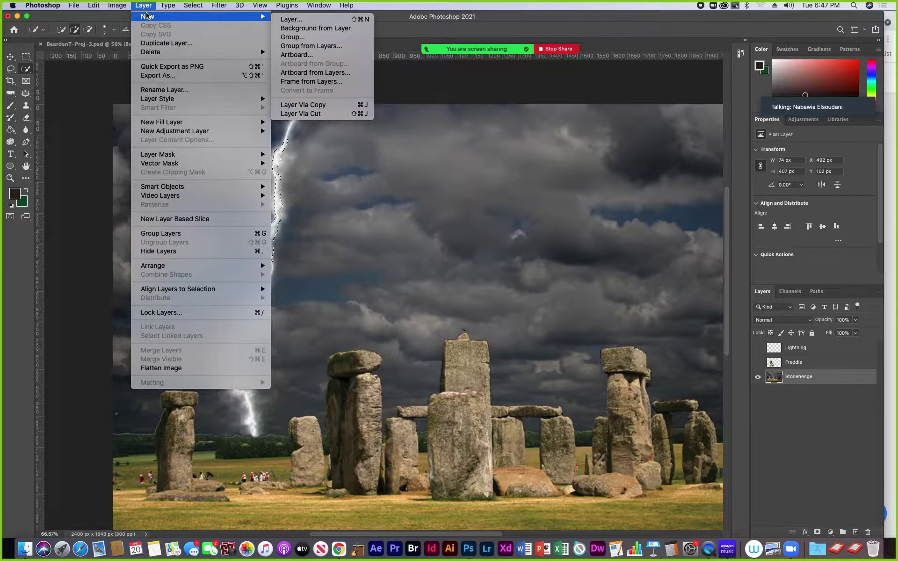
mouse_move(149, 17)
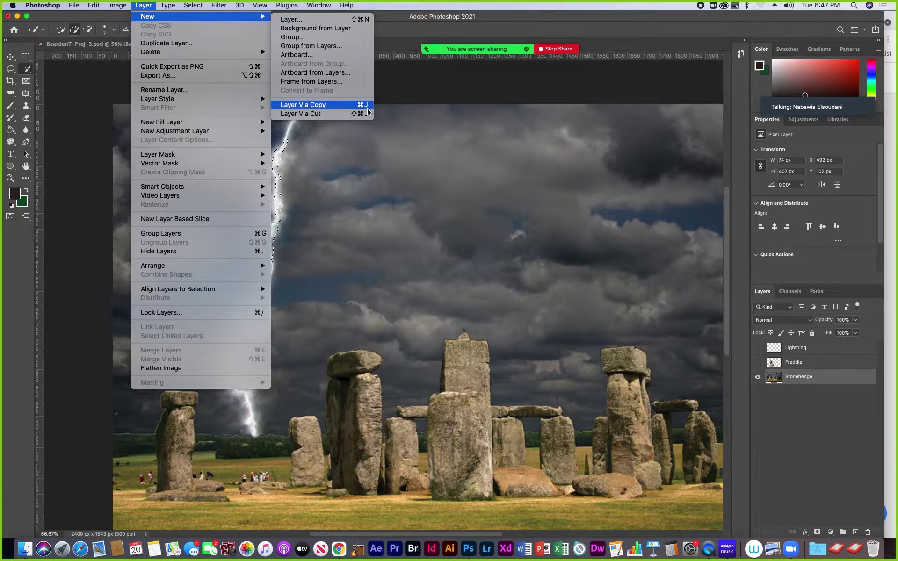
click(399, 34)
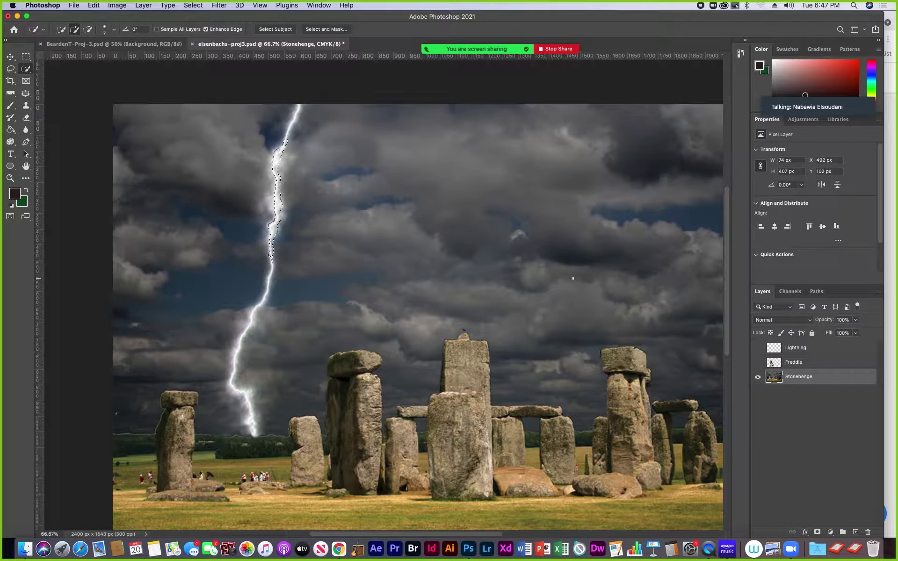
key(super+j)
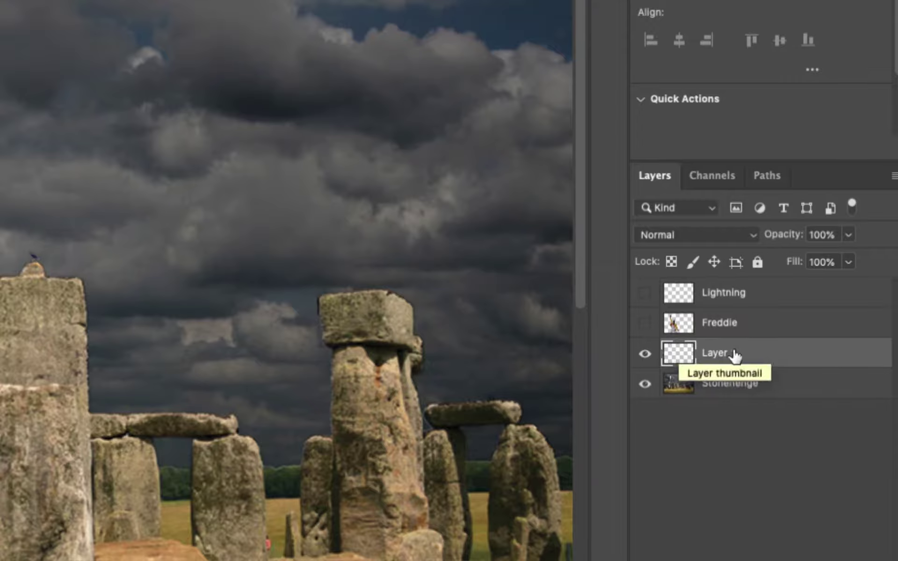
Rename the layer holding the copied bolt section as lightning
drag(706, 362, 708, 294)
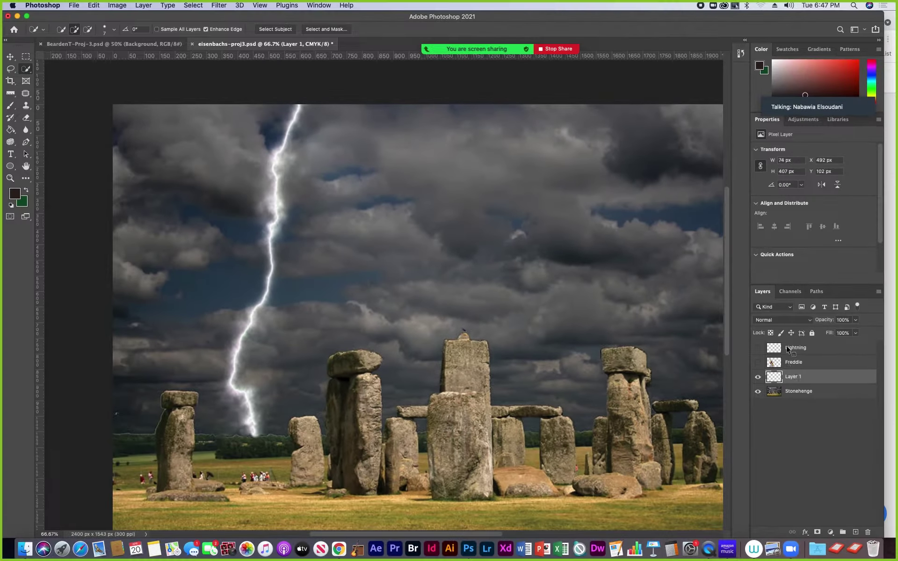
drag(787, 350, 791, 377)
double_click(792, 377)
text(lightning)
key(Return)
Show the Freddie layer and move the copied lightning layer above it so the bolt crosses the arm
click(757, 362)
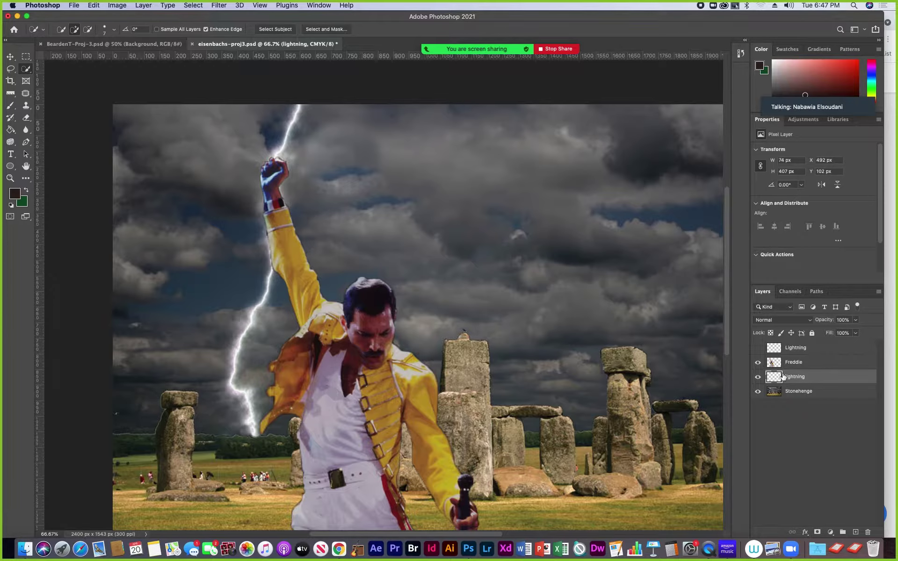
drag(795, 378, 798, 361)
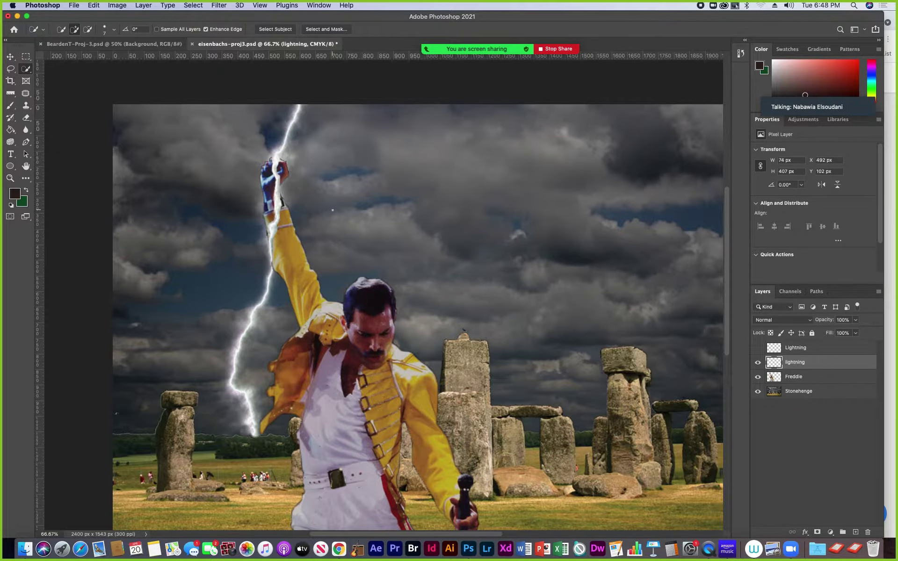
Ready the Eraser at size 20 over the raised fist at 200% zoom, keeping the copied lightning layer active
click(10, 177)
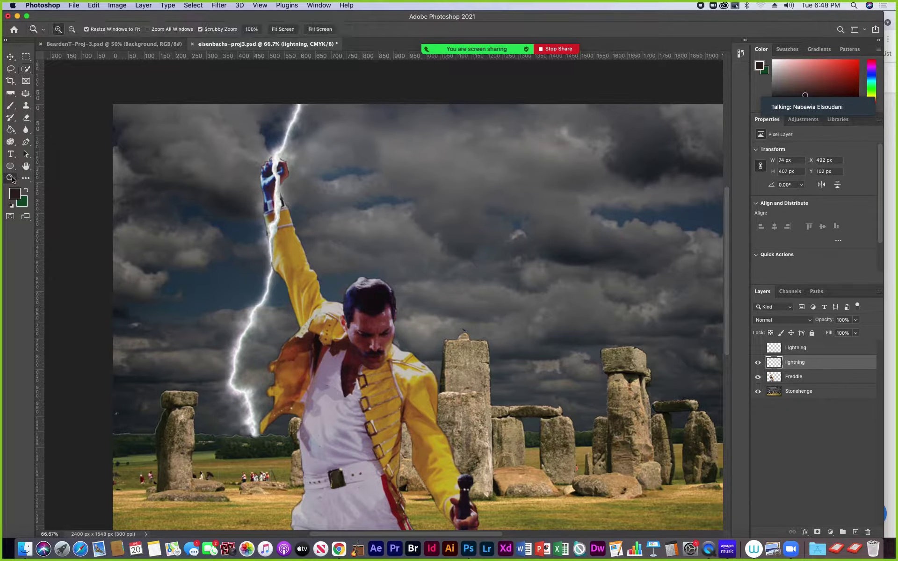
click(295, 215)
click(295, 215)
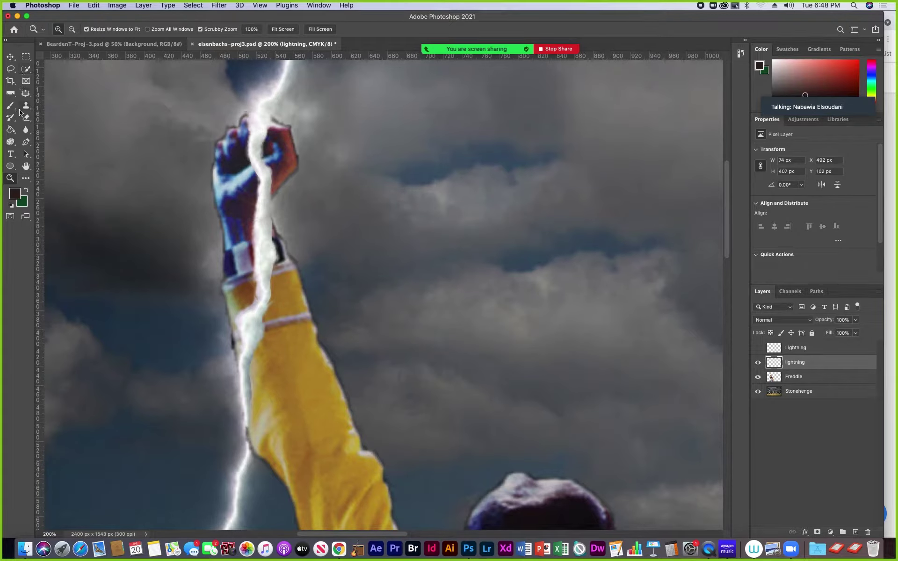
click(26, 117)
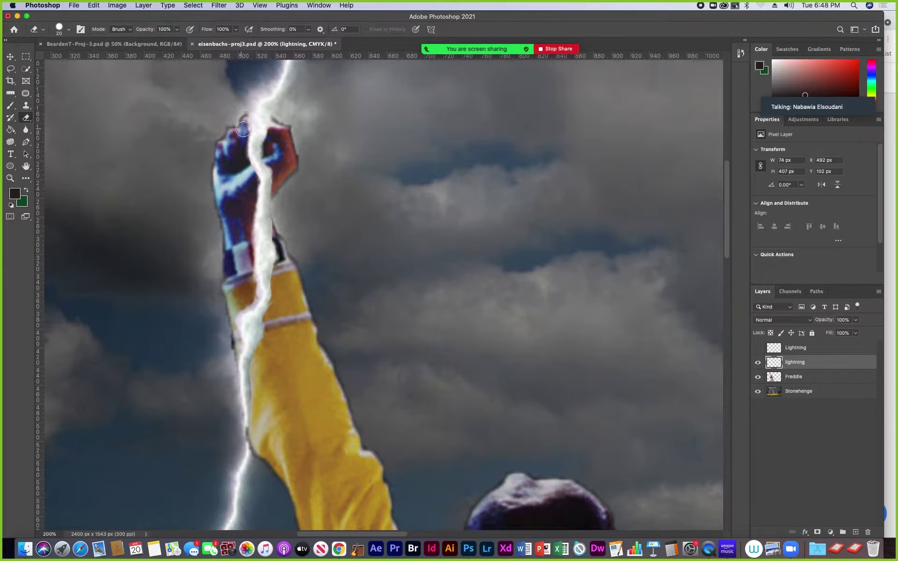
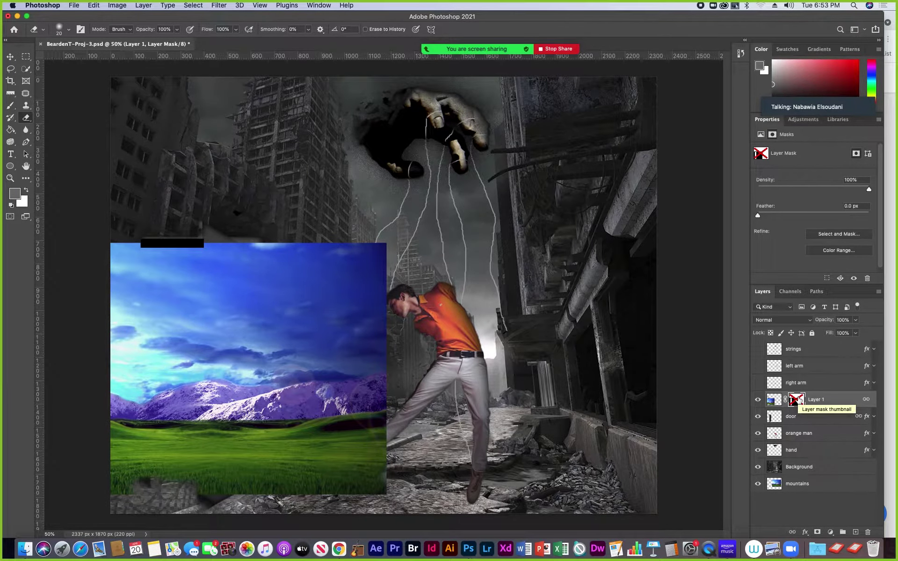
Re-enable the layer mask on Layer 1, select the door layer and check its contribution by toggling its visibility
shift+click(798, 401)
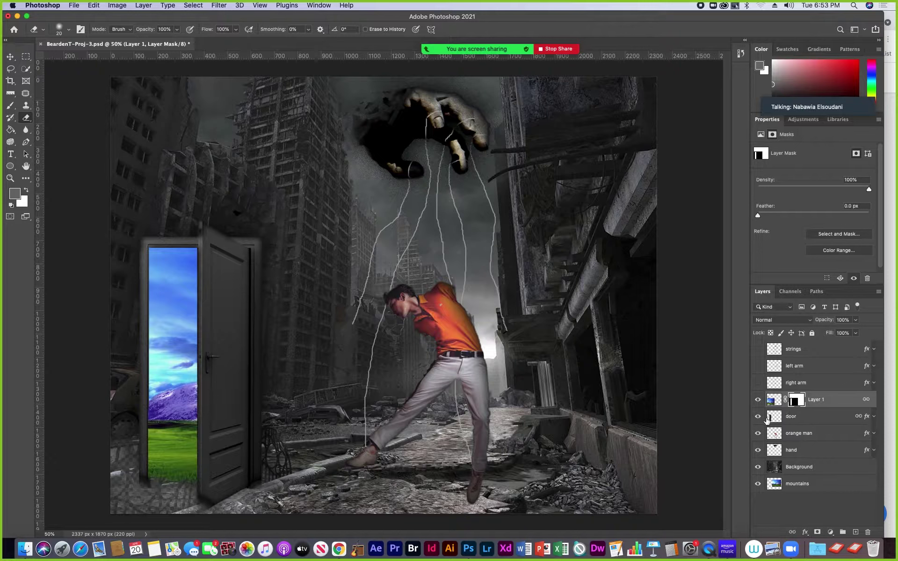
click(758, 417)
click(757, 417)
click(796, 419)
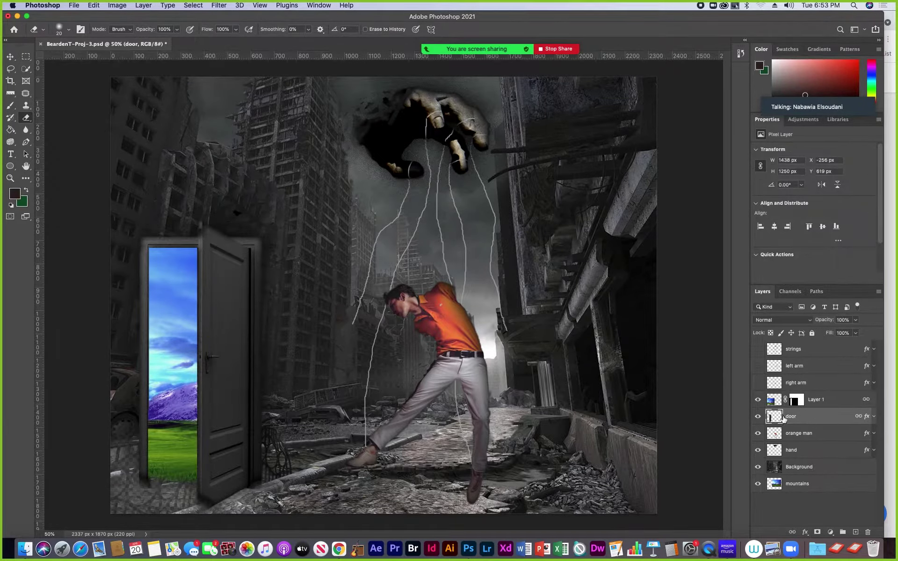
click(758, 417)
click(757, 416)
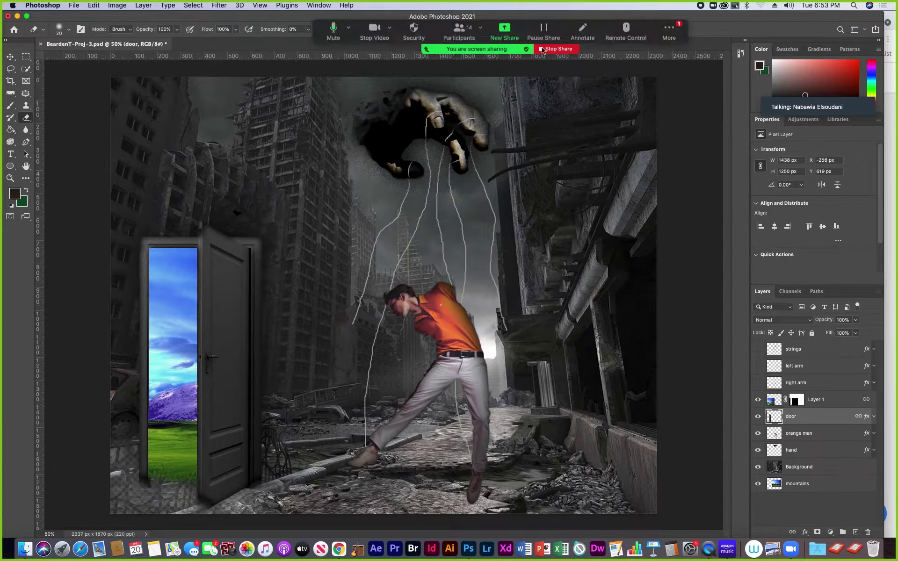
Open the Zoom meeting chat to read the newest message
click(680, 26)
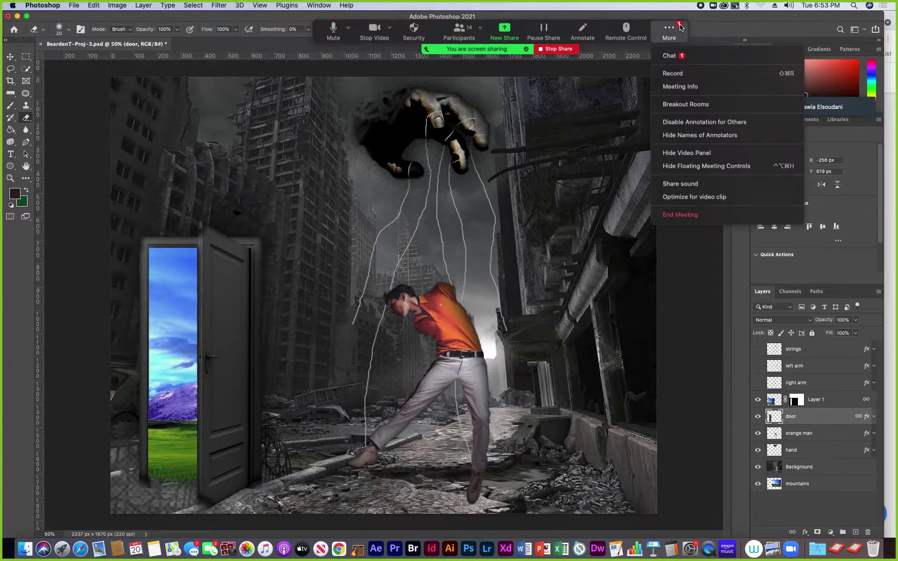
click(671, 56)
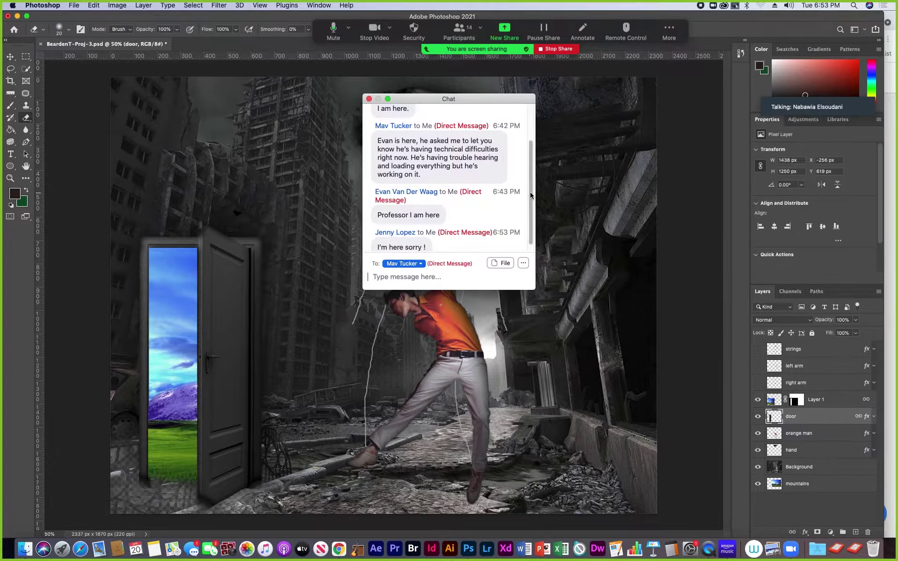
Read the newest message at the end of the Zoom chat and close the chat window
scroll(530, 225, down, 1)
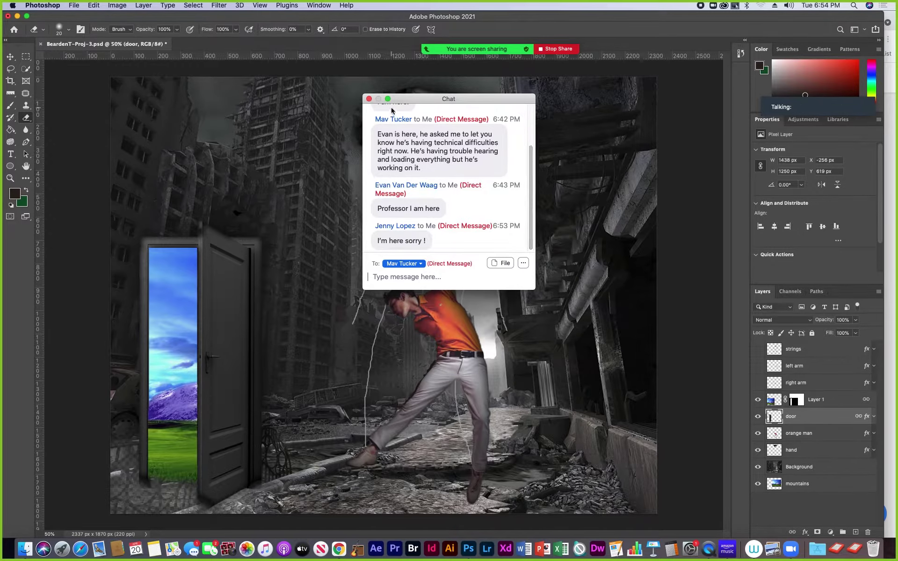
click(369, 99)
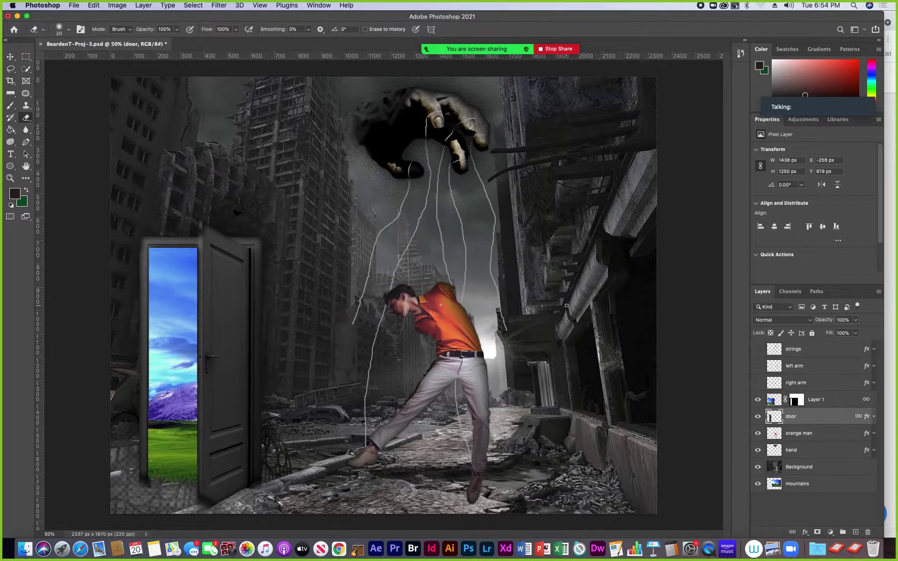
Hide the orange man, Layer 1, door, hand, Background and mountains layers one by one to inspect what each contributes
click(758, 434)
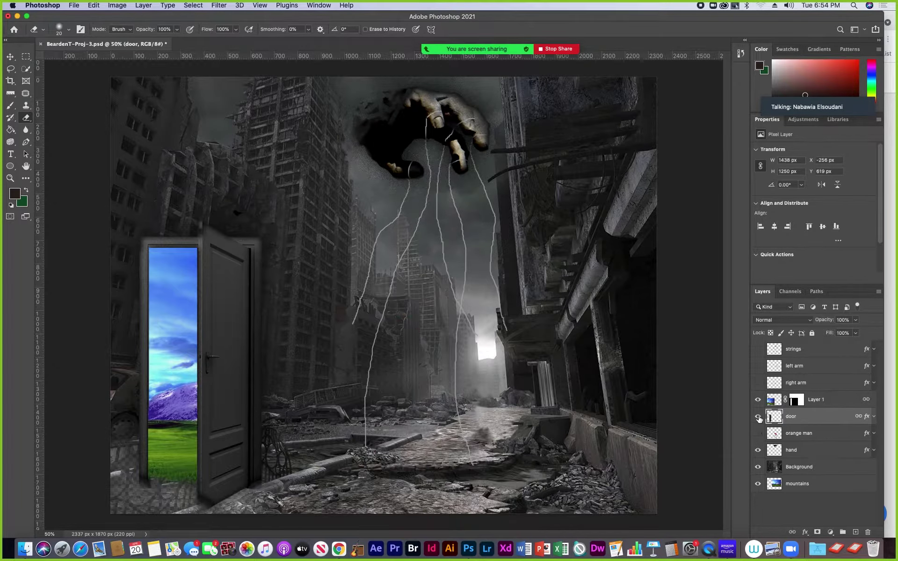
click(758, 399)
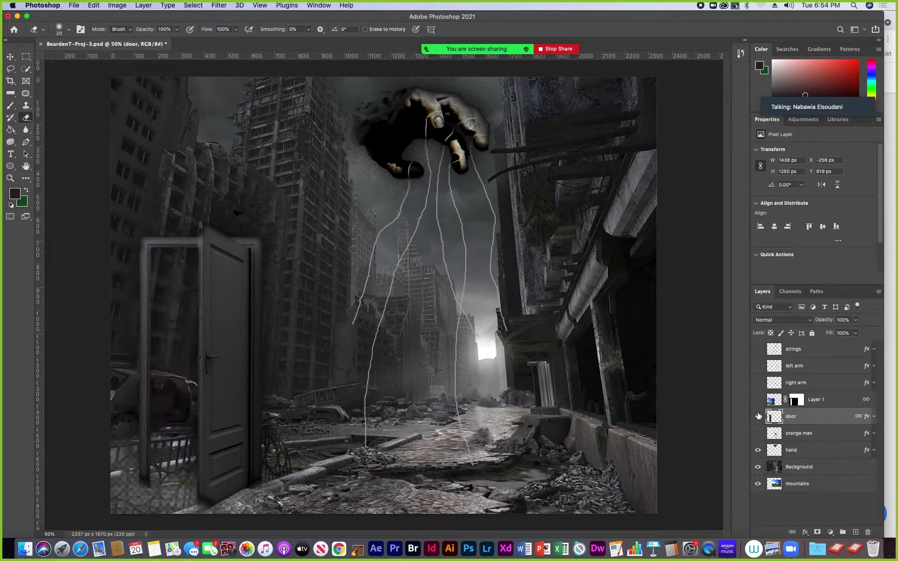
click(758, 416)
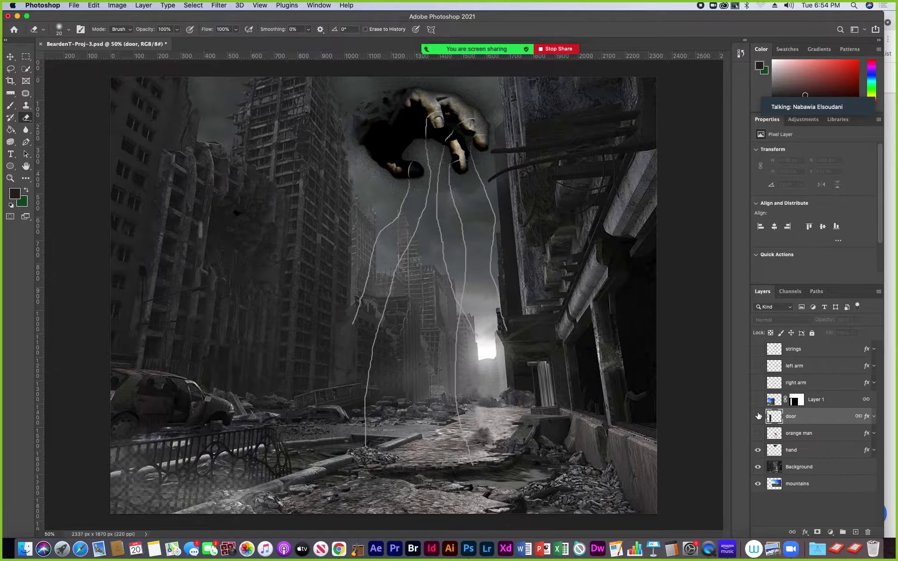
click(758, 450)
click(758, 450)
click(758, 450)
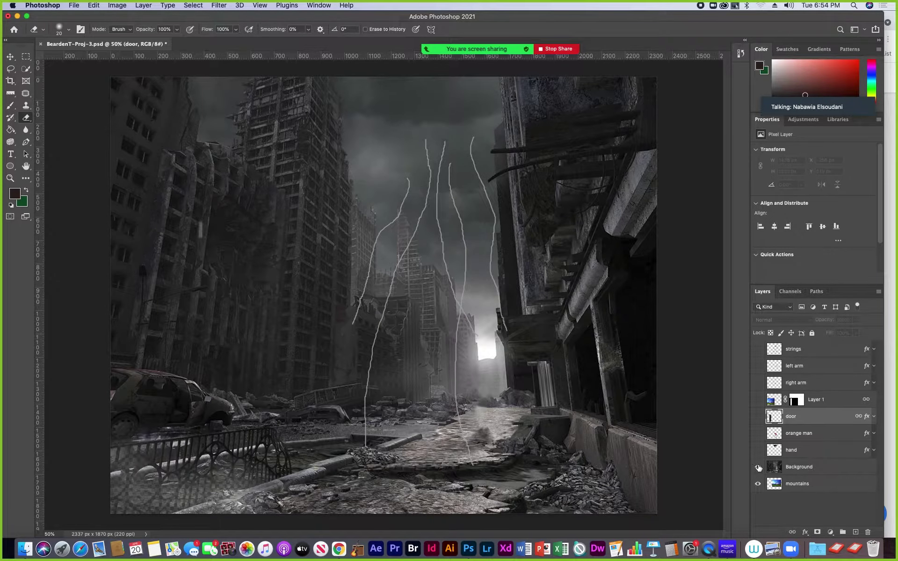
click(758, 466)
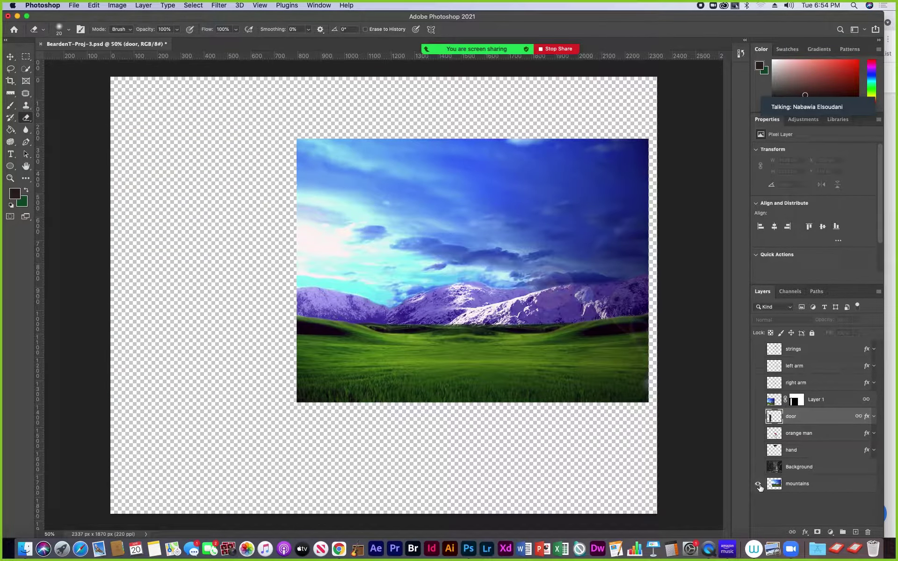
click(758, 483)
click(758, 484)
click(758, 484)
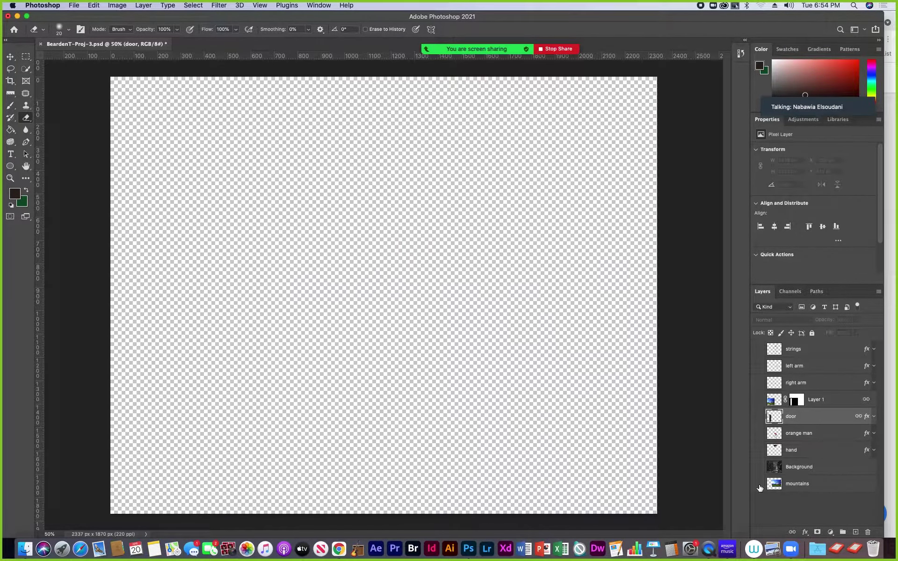
Show the Background, hand, orange man, door, Layer 1, right arm, left arm and strings layers, leaving mountains hidden
click(757, 467)
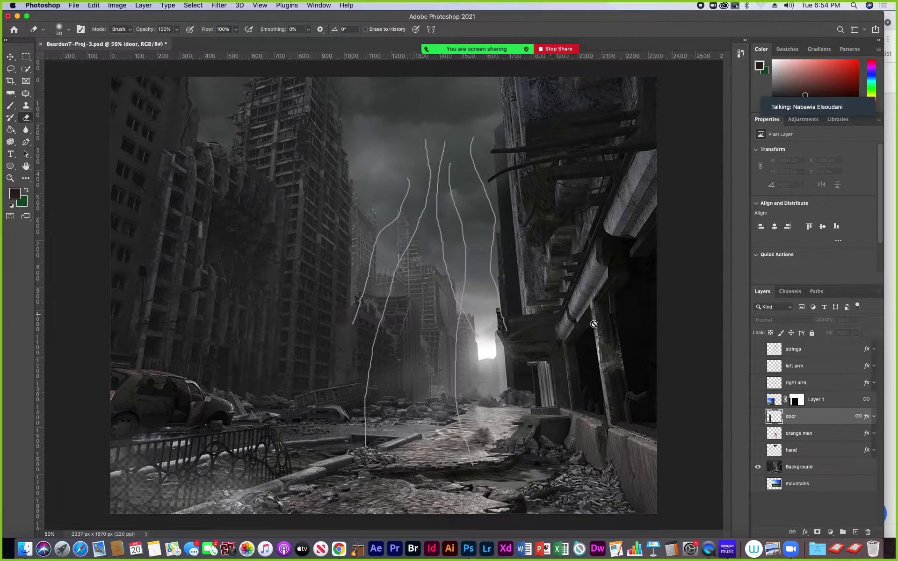
click(757, 449)
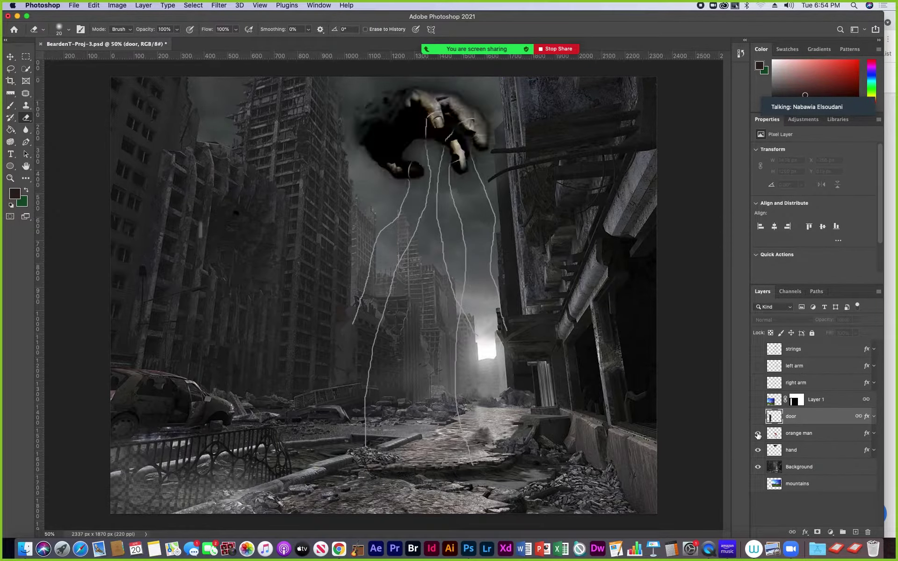
click(757, 433)
click(757, 416)
click(757, 399)
click(757, 383)
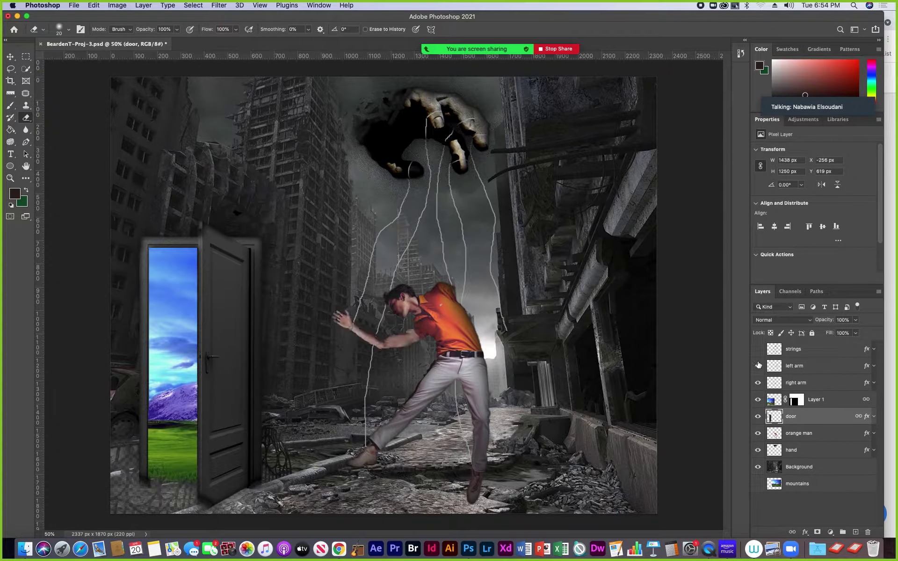
click(757, 365)
click(758, 350)
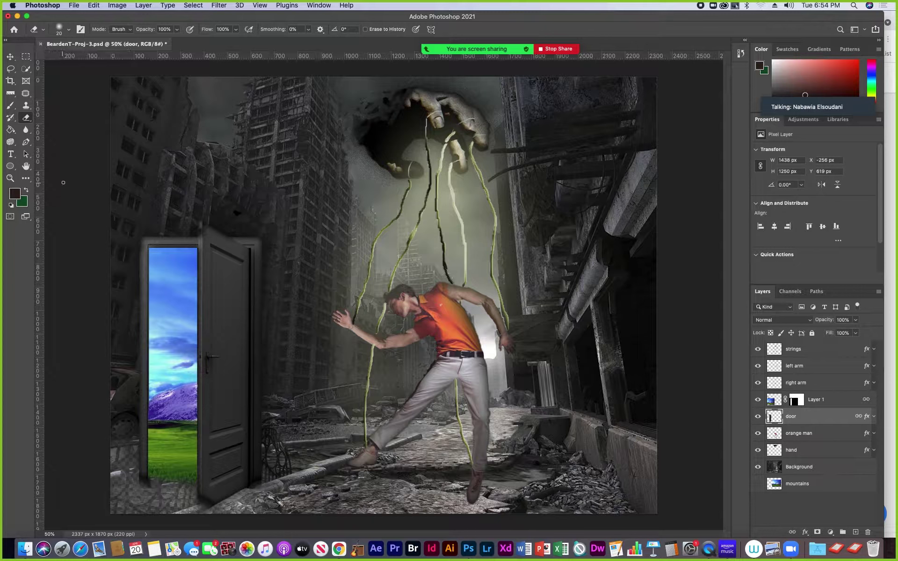
Switch to Finder and open the zebra and ironing board project PSD from the Examples2 folder in Photoshop
click(26, 551)
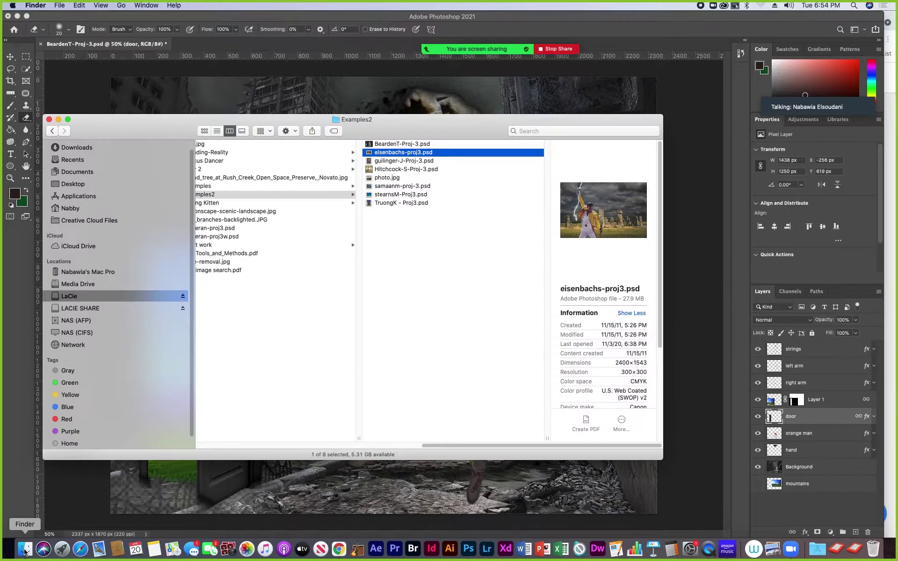
click(374, 172)
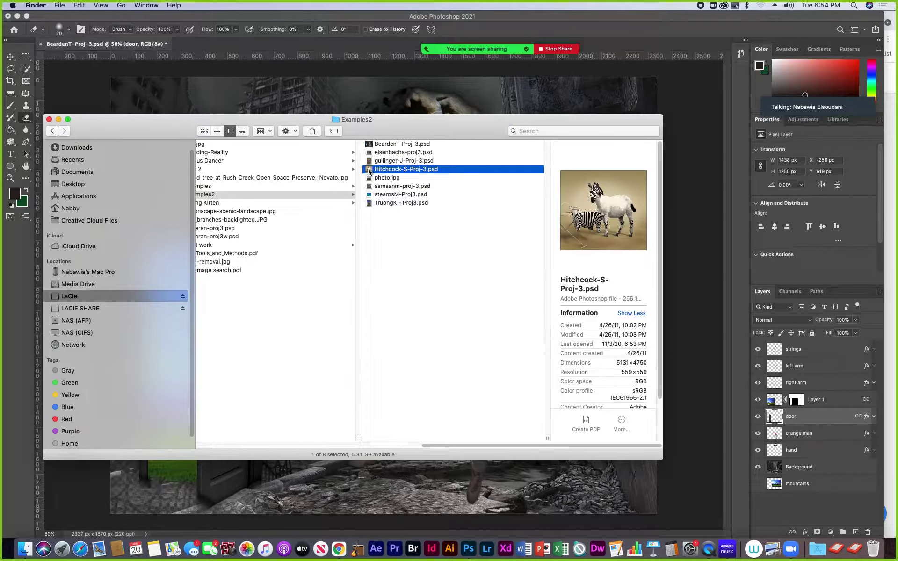
key(super+Tab)
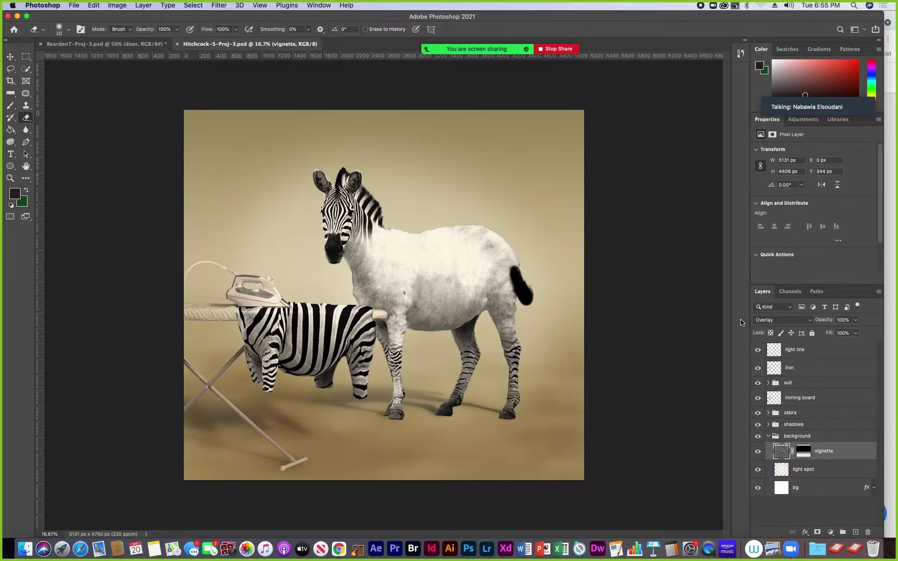
Examine the light line layer's effect on the zebra suit at 33.3% zoom by toggling its visibility
click(757, 351)
click(757, 351)
click(758, 350)
click(758, 350)
click(758, 350)
click(758, 350)
click(10, 178)
click(319, 313)
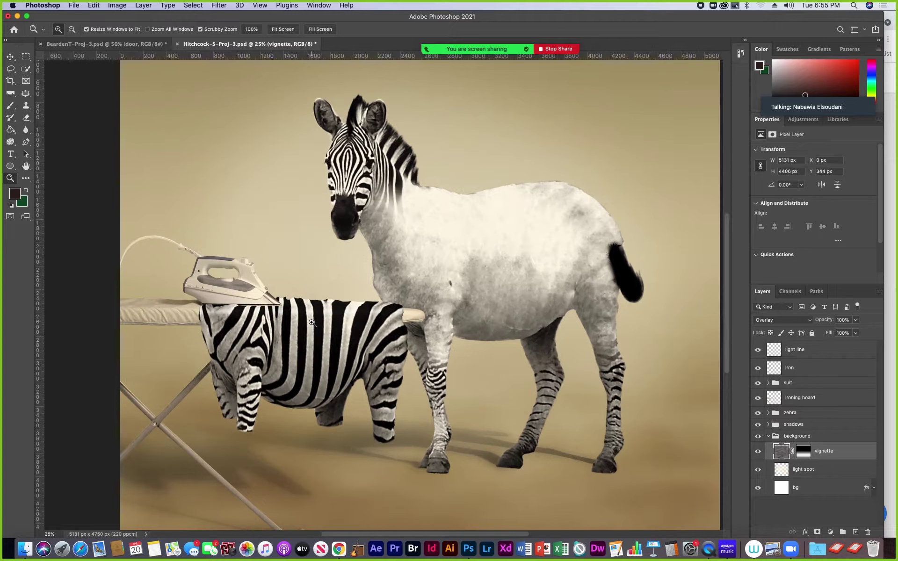
click(311, 323)
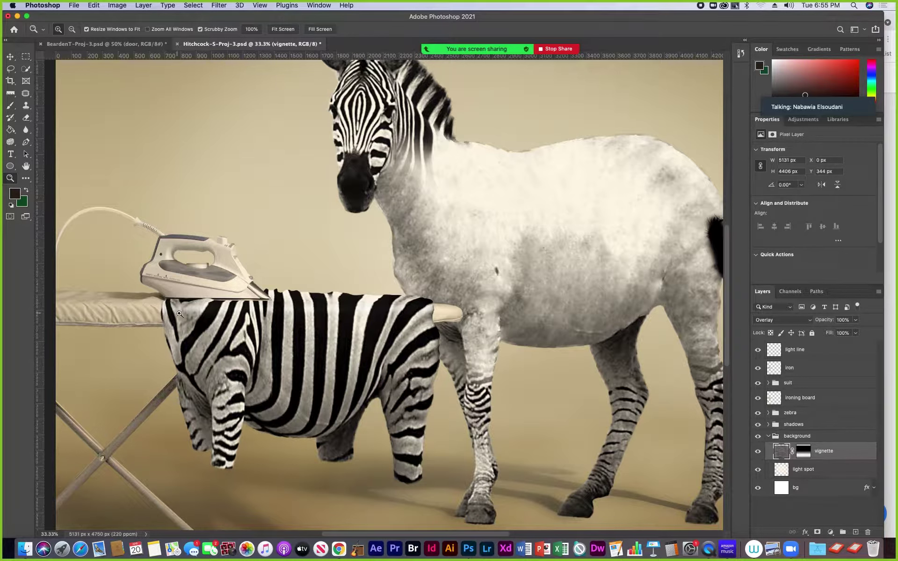
click(757, 351)
click(757, 350)
Compare the light line layer's blending by switching it to Normal and restoring Overlay
click(805, 350)
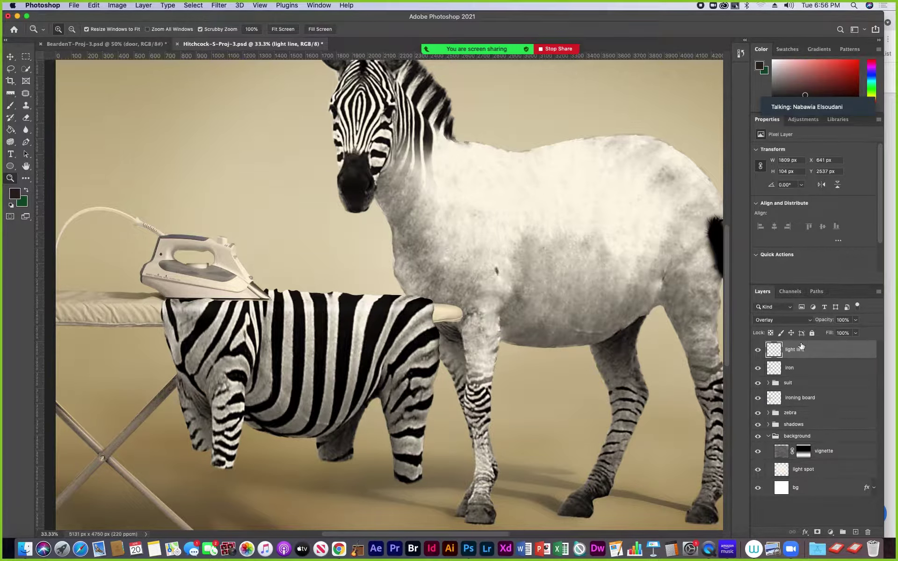
click(811, 320)
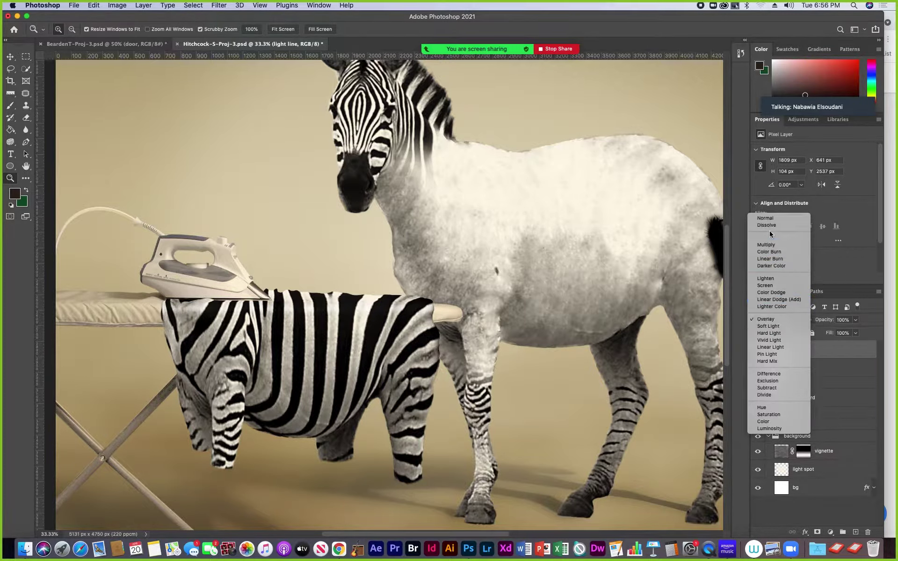
click(765, 218)
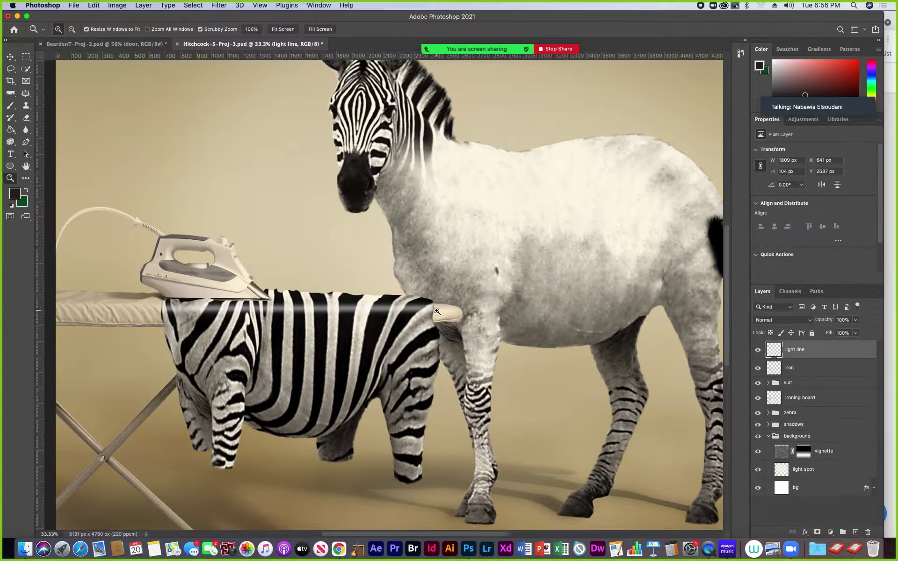
click(810, 322)
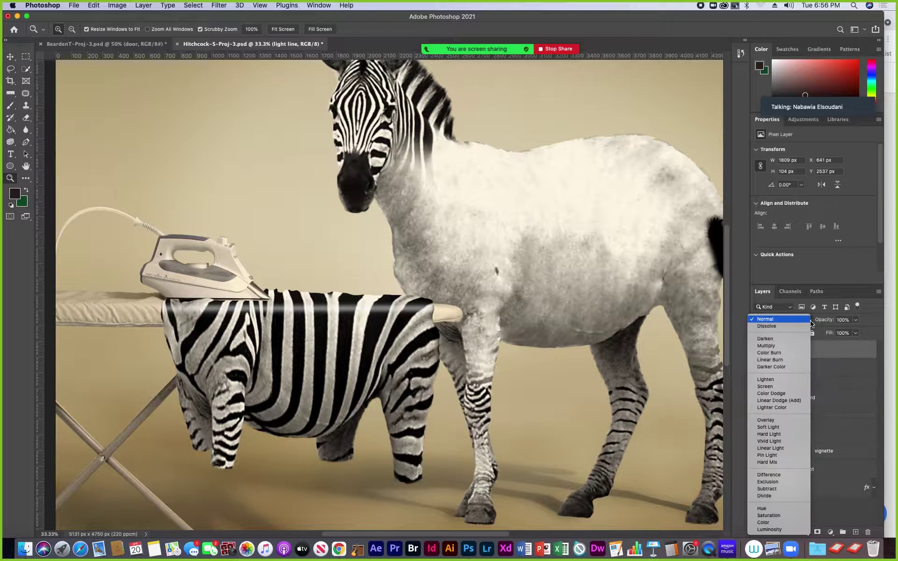
click(762, 420)
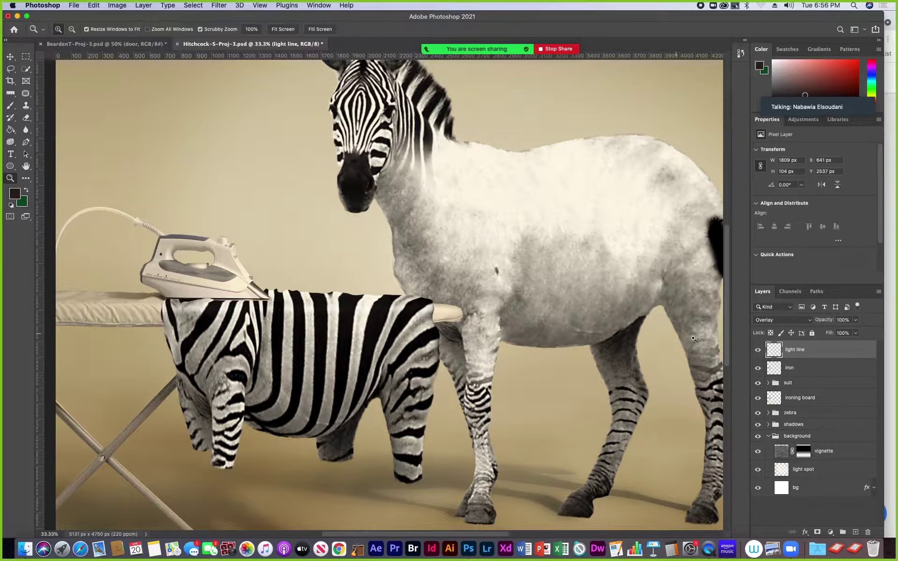
Select the iron layer, check its contribution by toggling its visibility, and view the whole image at 16.7%
click(802, 371)
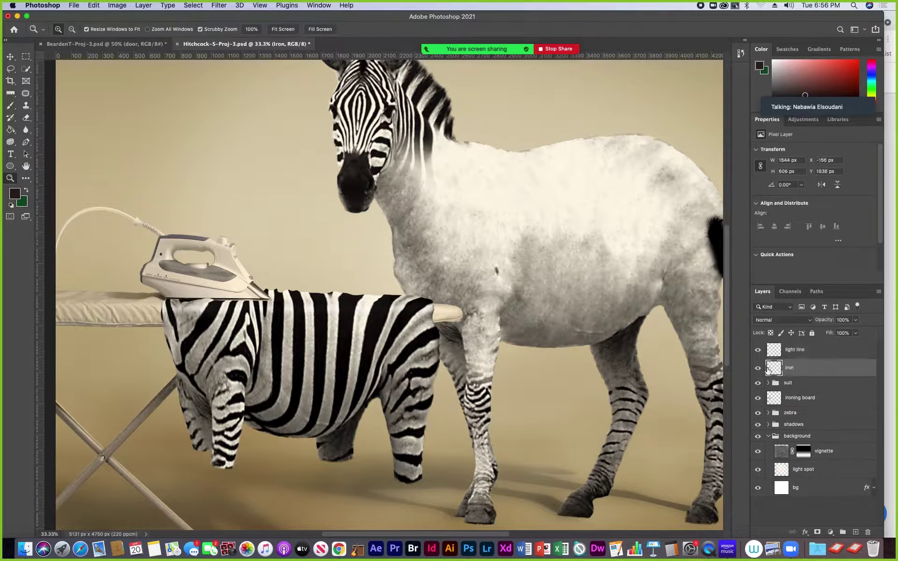
click(758, 370)
click(759, 370)
key(super+minus)
key(super+minus)
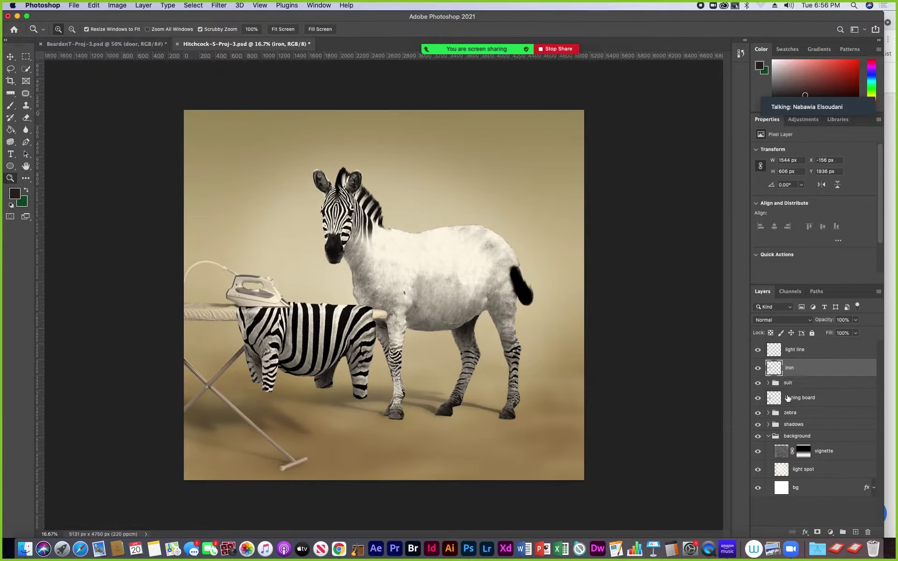
Expand the suit group and check the suit 3, suit 2 and zebra suit layers by hiding and reshowing them
click(819, 387)
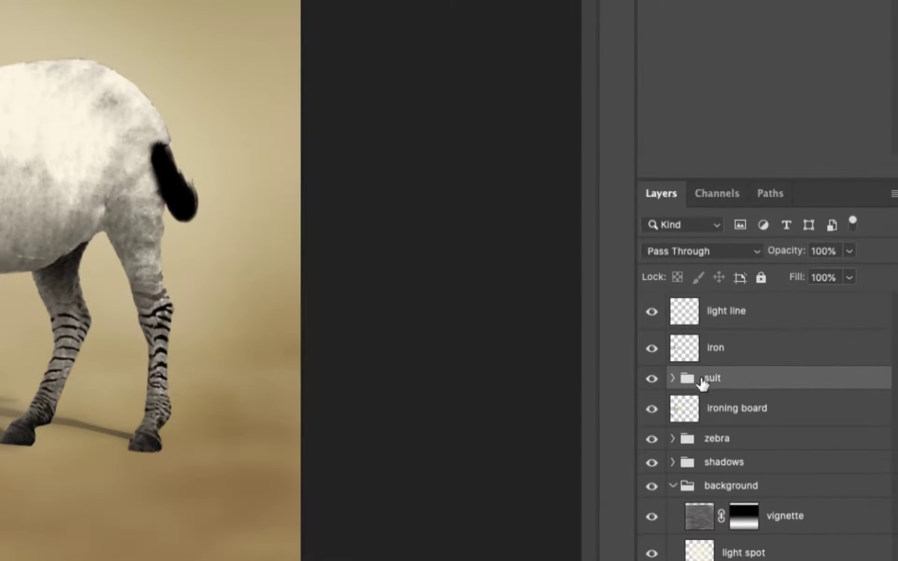
click(672, 378)
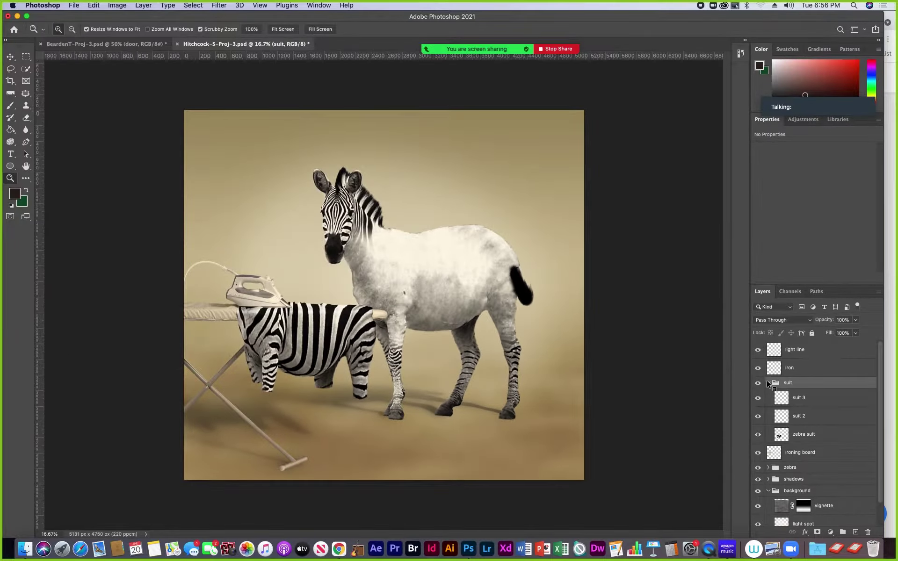
click(758, 398)
click(757, 416)
click(758, 433)
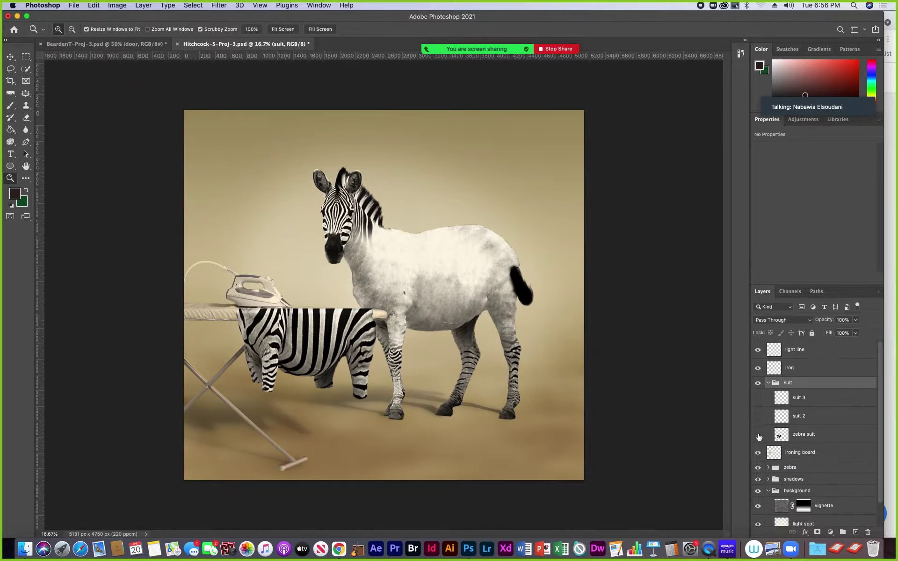
click(758, 434)
click(758, 416)
click(758, 398)
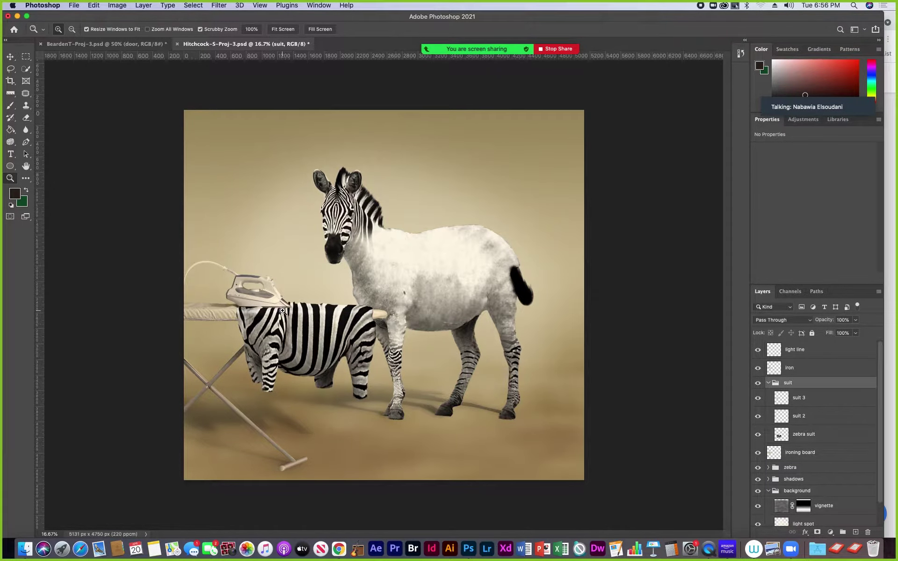
Inspect the upper edge of the striped suit beside the iron at 50% zoom and collapse the suit group
click(304, 304)
click(304, 305)
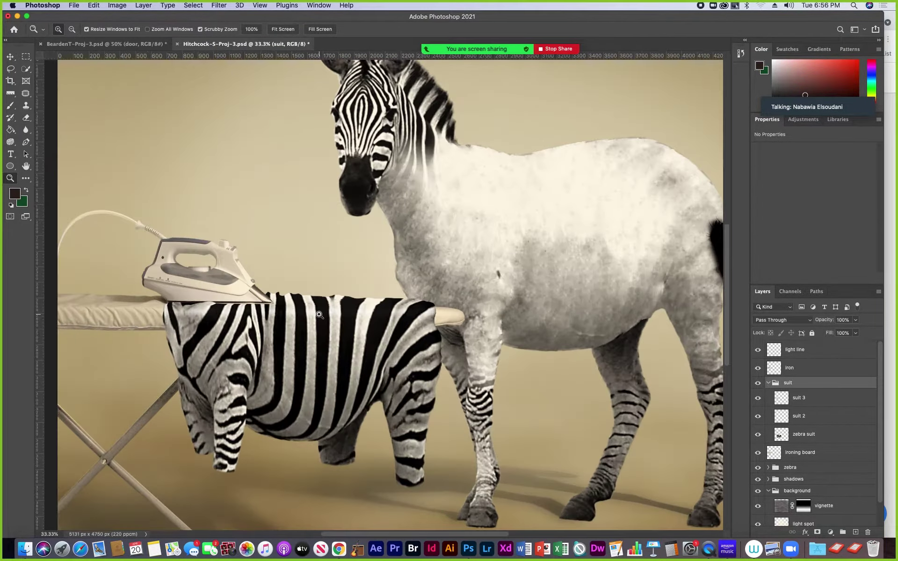
click(304, 305)
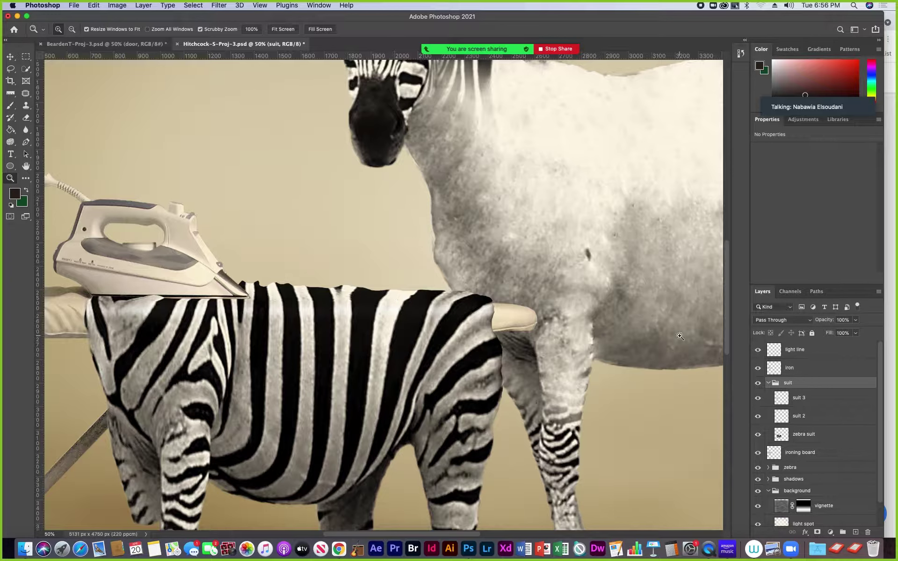
click(769, 383)
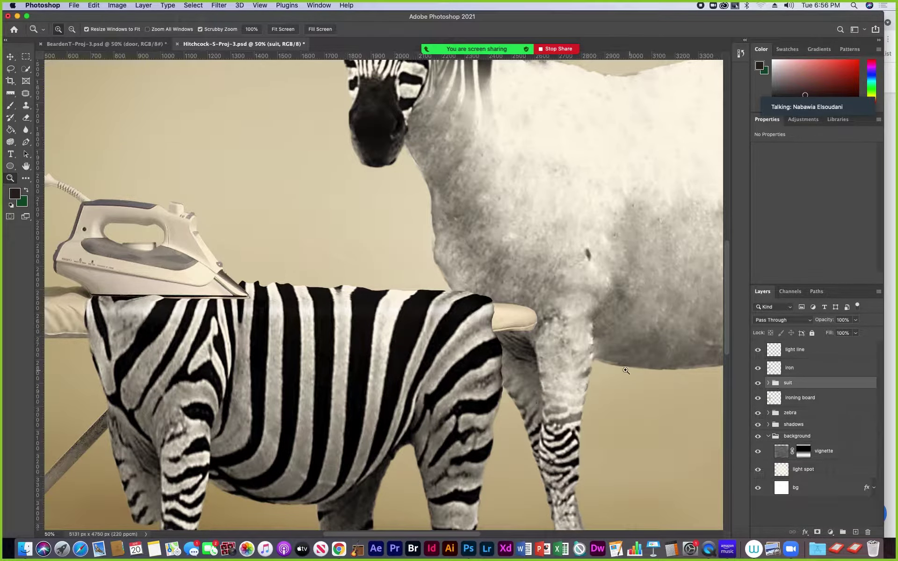
key(super+minus)
key(super+minus)
key(super+minus)
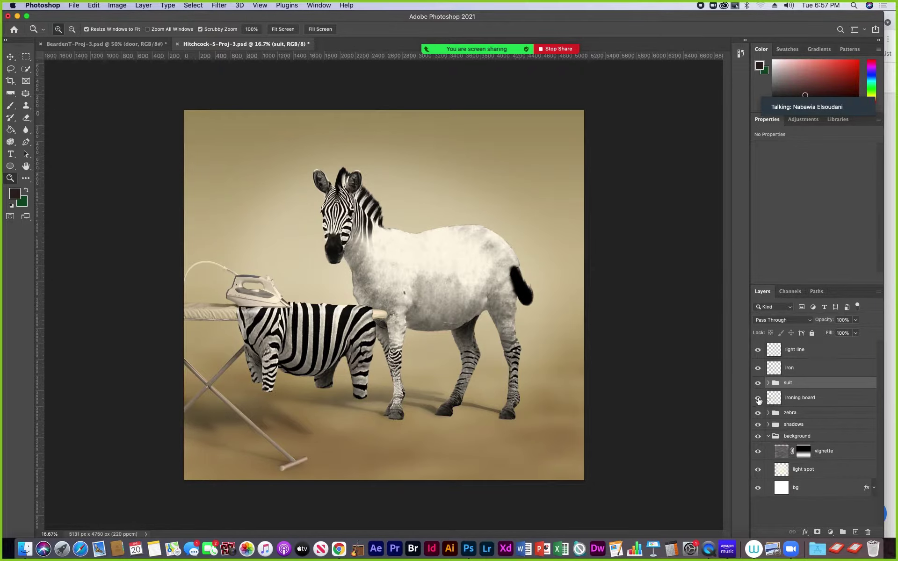
Toggle the ironing board layer's visibility and leave it hidden, and check the zebra group by hiding and reshowing it
click(786, 401)
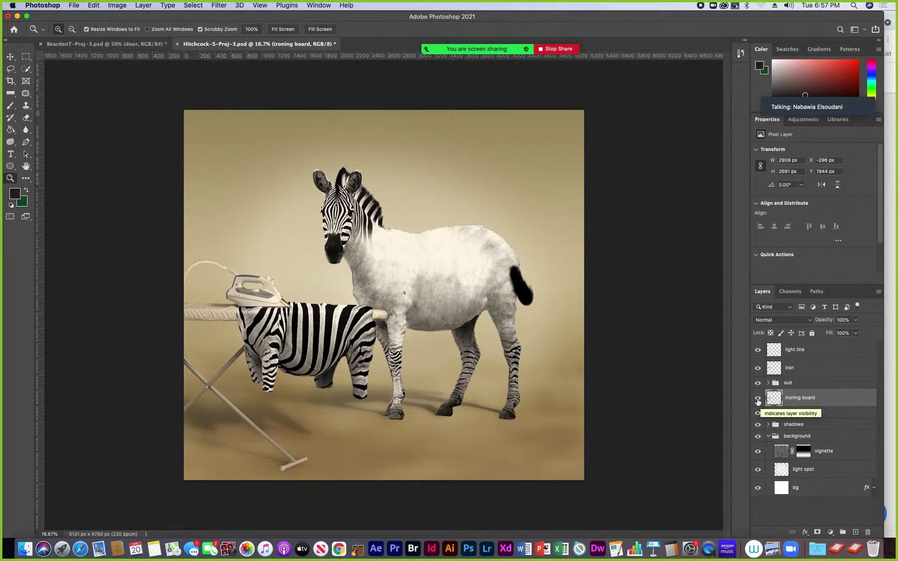
click(757, 400)
click(757, 400)
click(758, 399)
click(757, 400)
click(757, 400)
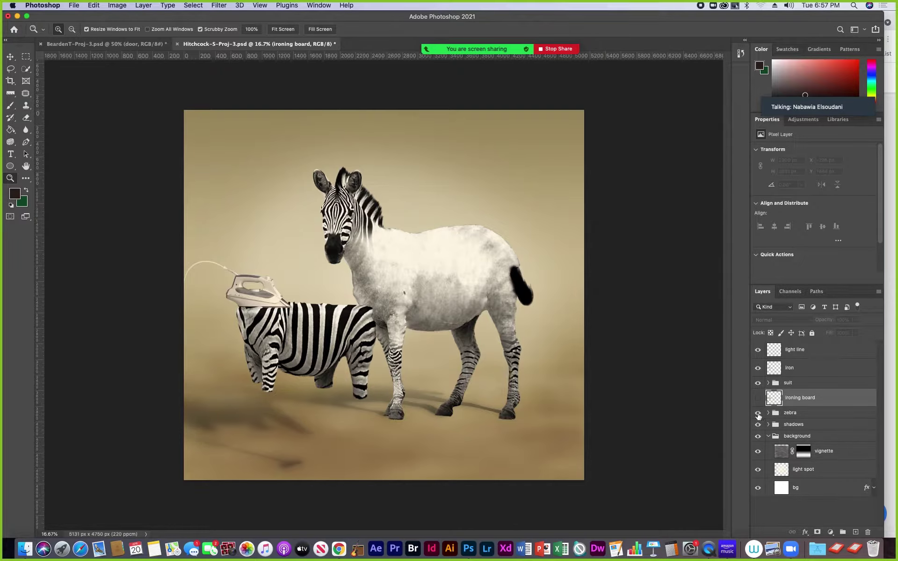
click(757, 413)
click(758, 414)
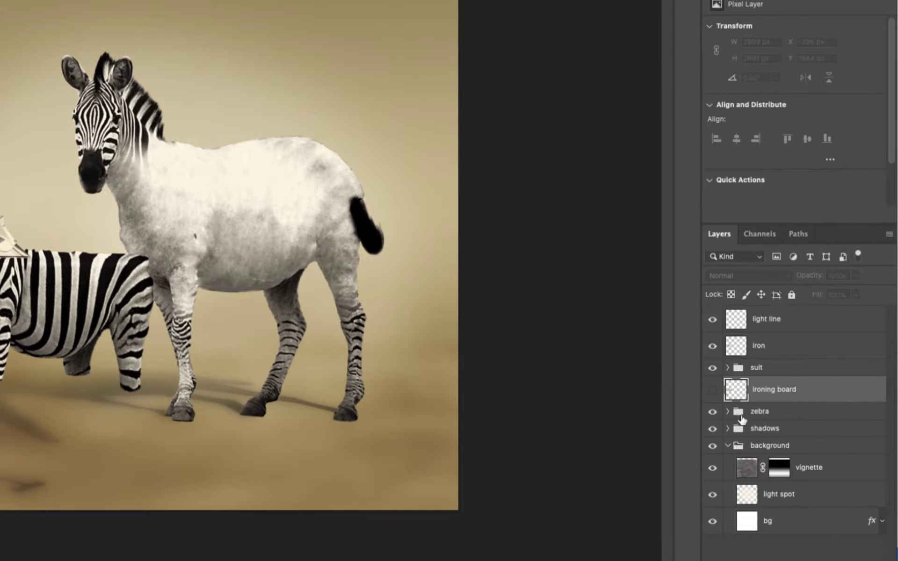
Expand the zebra group and compare the zebra with and without the clean zebra layer, leaving the layer shown
click(727, 412)
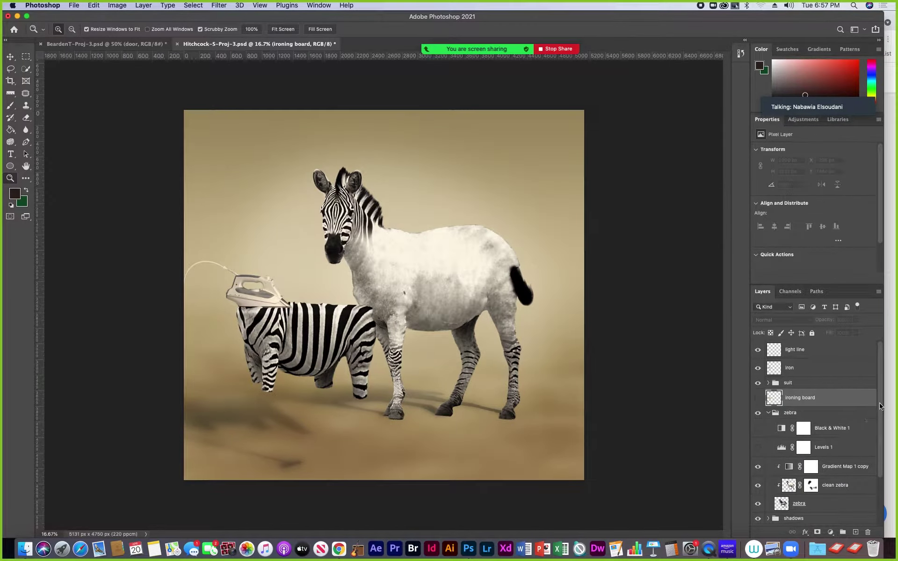
scroll(879, 403, down, 2)
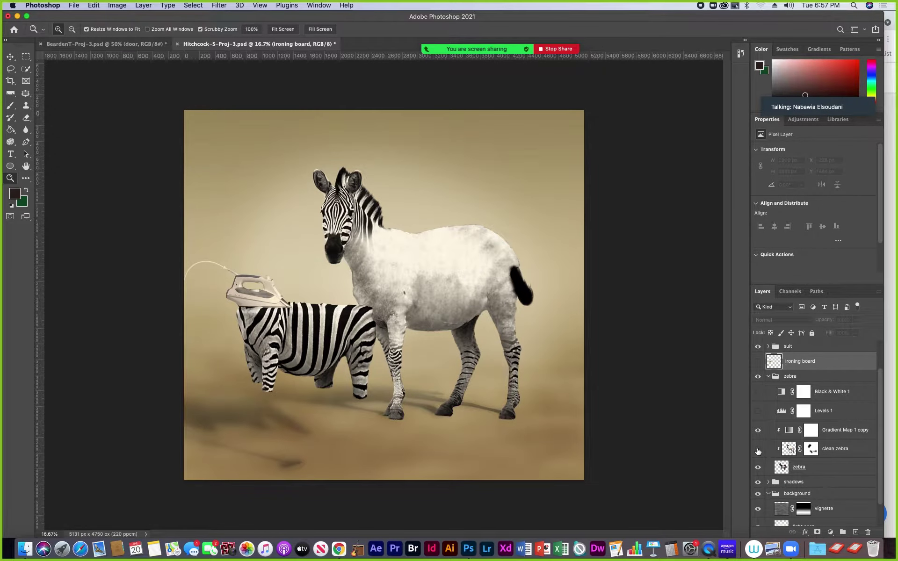
click(758, 451)
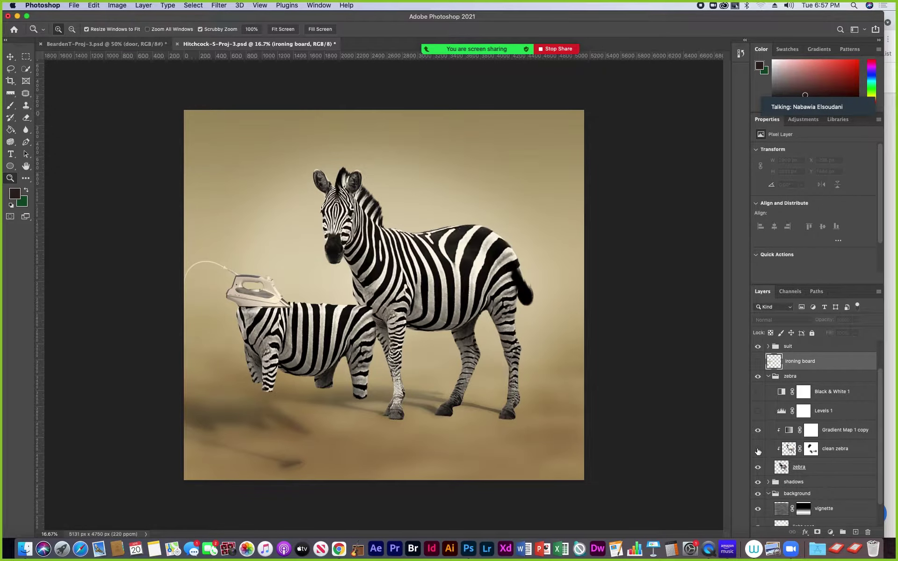
click(758, 450)
click(758, 450)
click(758, 451)
click(758, 450)
click(758, 450)
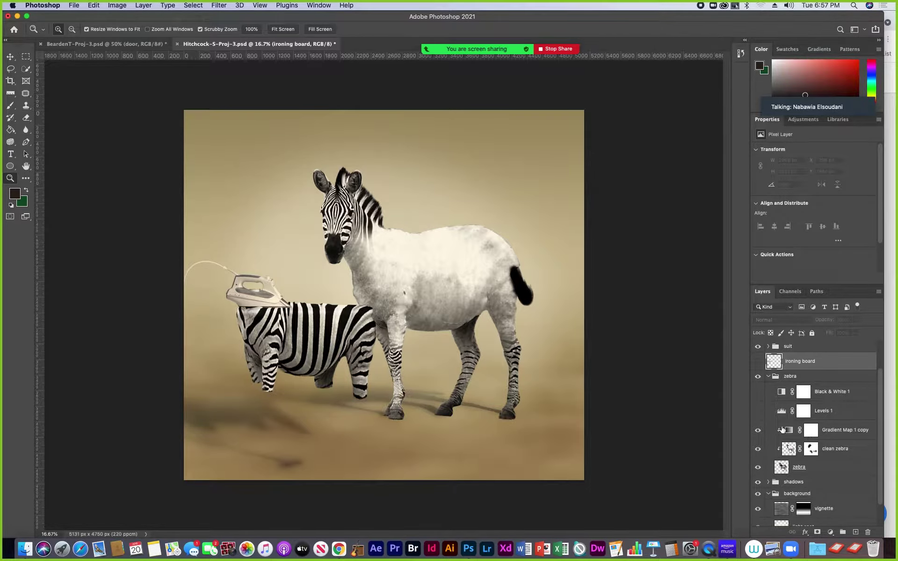
Preview the zebra group's Black & White 1 and Levels 1 adjustments, leave both hidden, and collapse the group
click(758, 392)
click(757, 392)
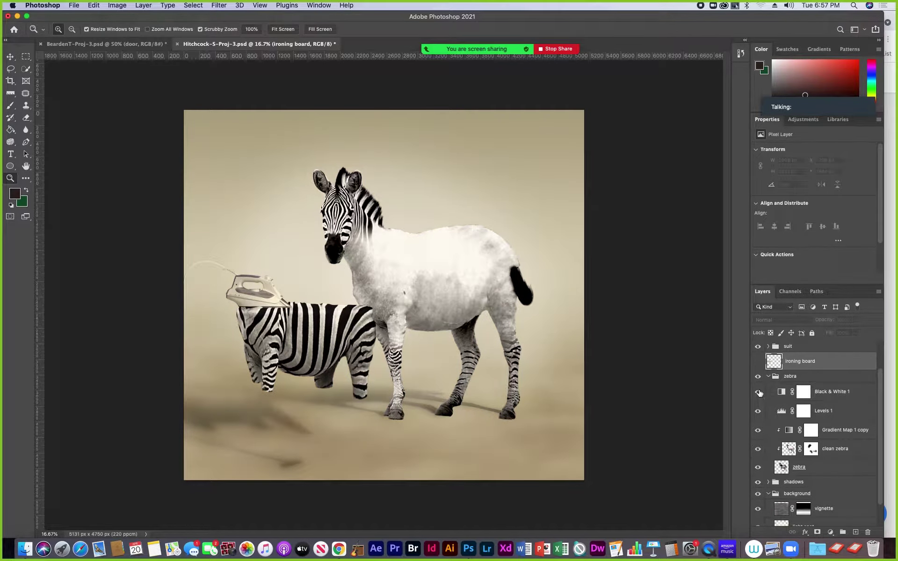
click(758, 392)
click(758, 410)
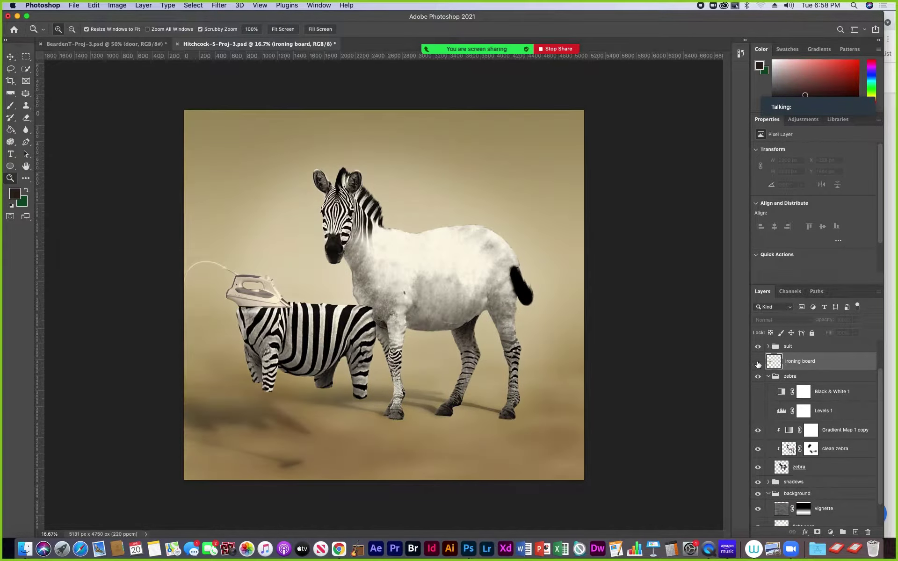
click(768, 376)
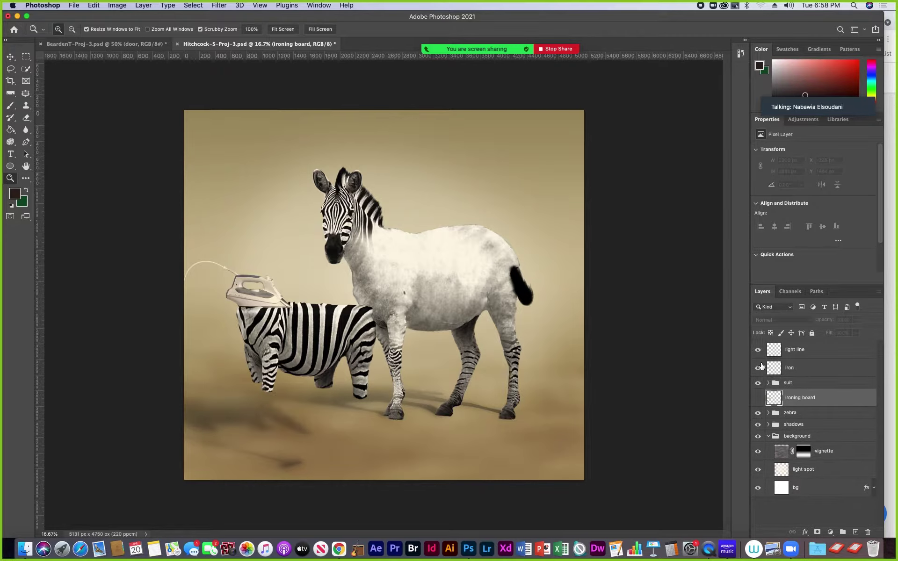
Hide the light line, iron and suit layers, recheck the ironing board by toggling it, and hide the zebra group
click(758, 349)
click(758, 397)
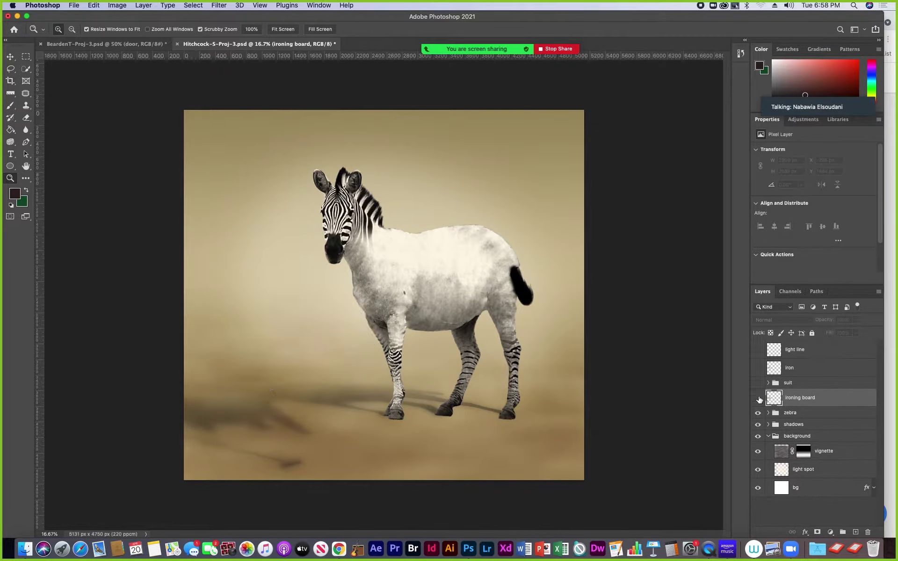
click(758, 397)
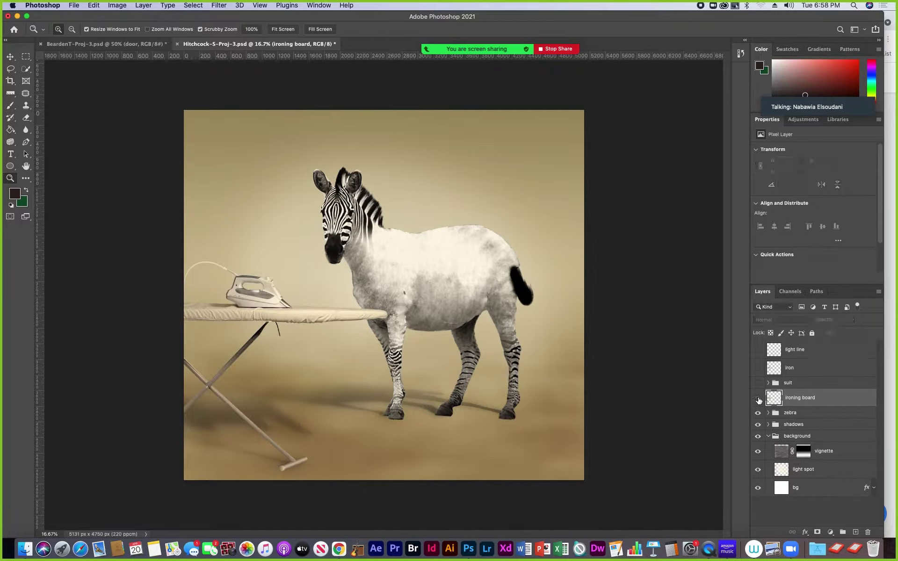
click(758, 397)
click(757, 413)
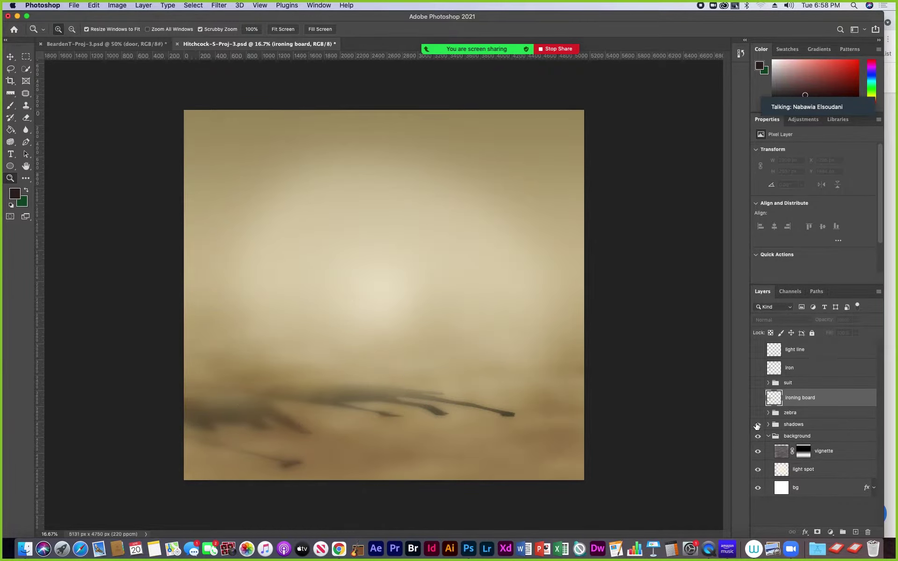
Toggle the shadows group and leave it hidden, and check the collapsed background group by hiding and reshowing it
click(758, 425)
click(757, 425)
click(757, 425)
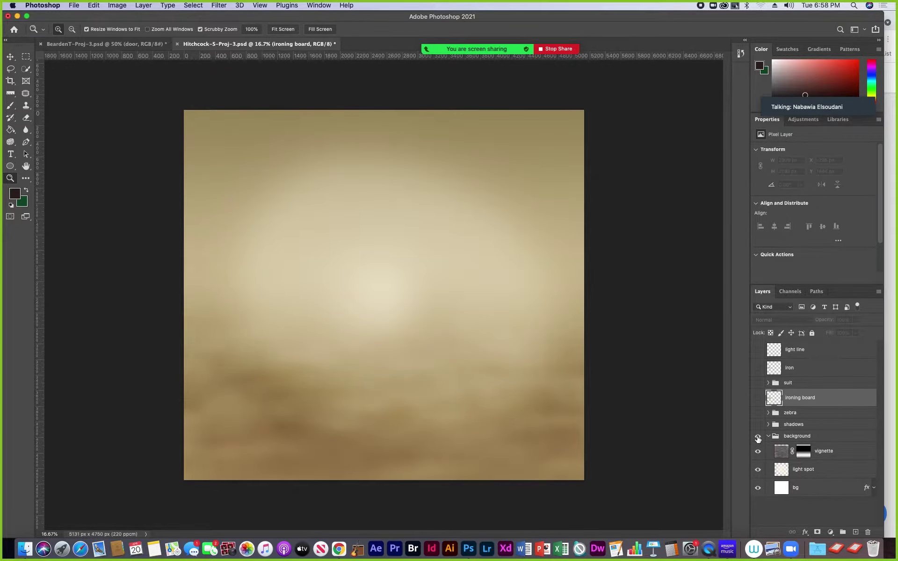
click(767, 436)
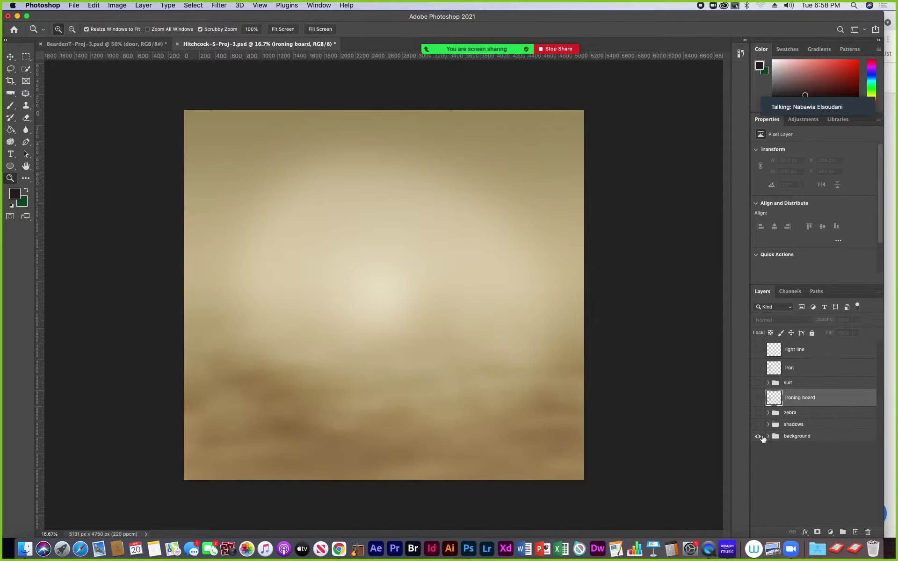
click(758, 437)
click(758, 436)
Check the background group's vignette layer by hiding and reshowing it, then collapse the group and show all hidden layers and groups
click(767, 436)
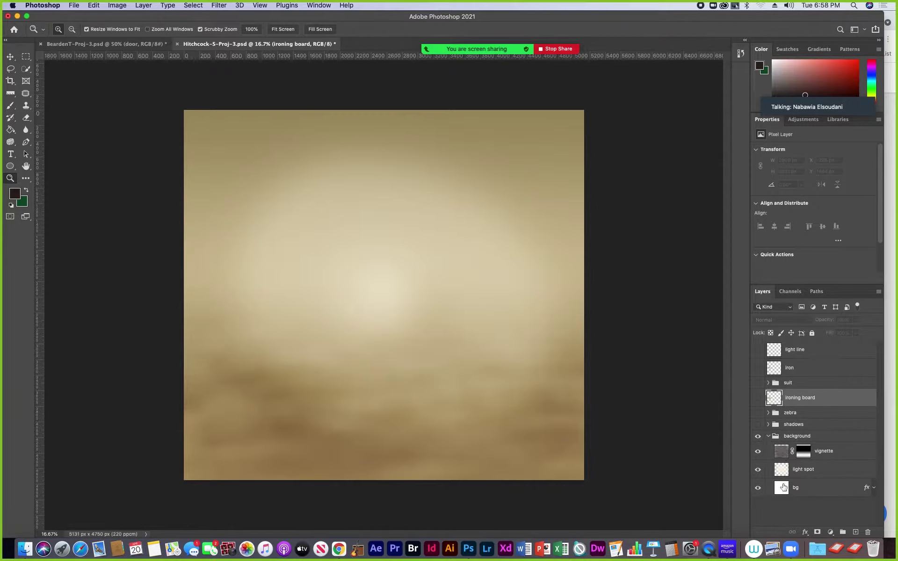
click(757, 451)
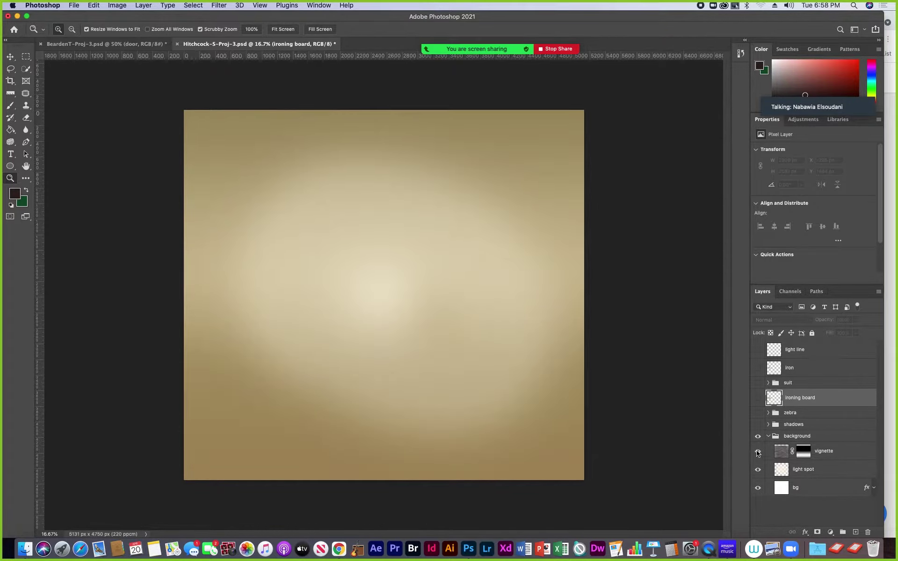
click(758, 452)
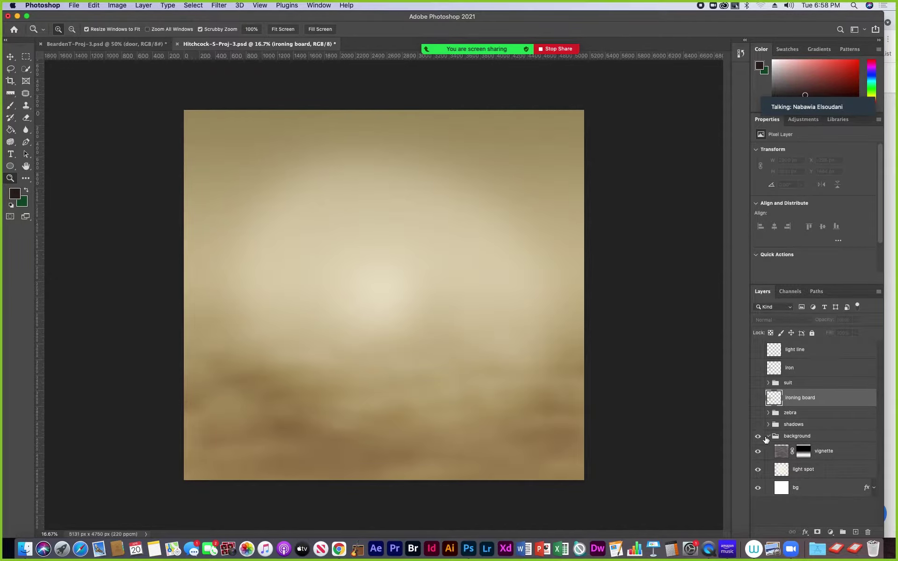
click(768, 436)
drag(758, 424, 757, 350)
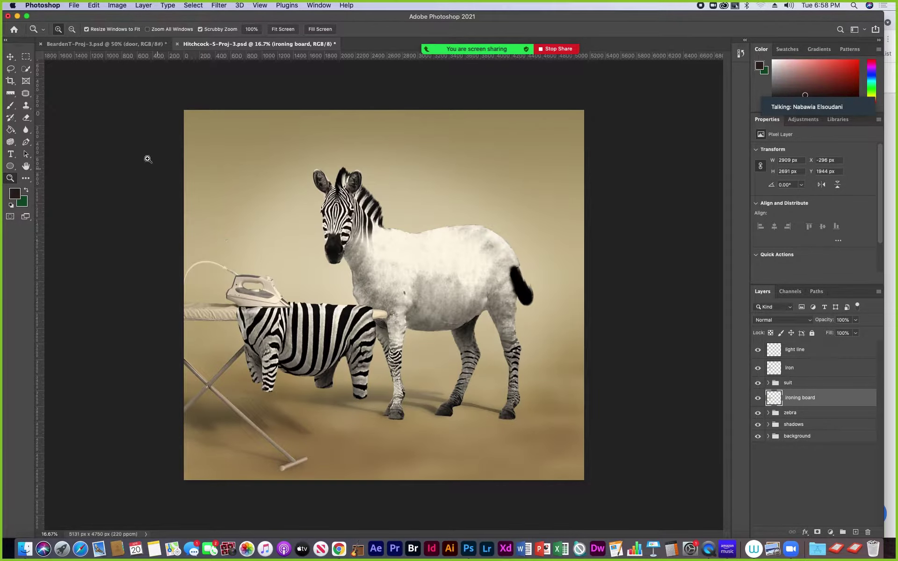
Open stearnsM-Proj3.psd from the Examples2 folder in Finder, and inspect the underwater scene at 200% before returning to 100%
click(26, 550)
drag(158, 130, 166, 535)
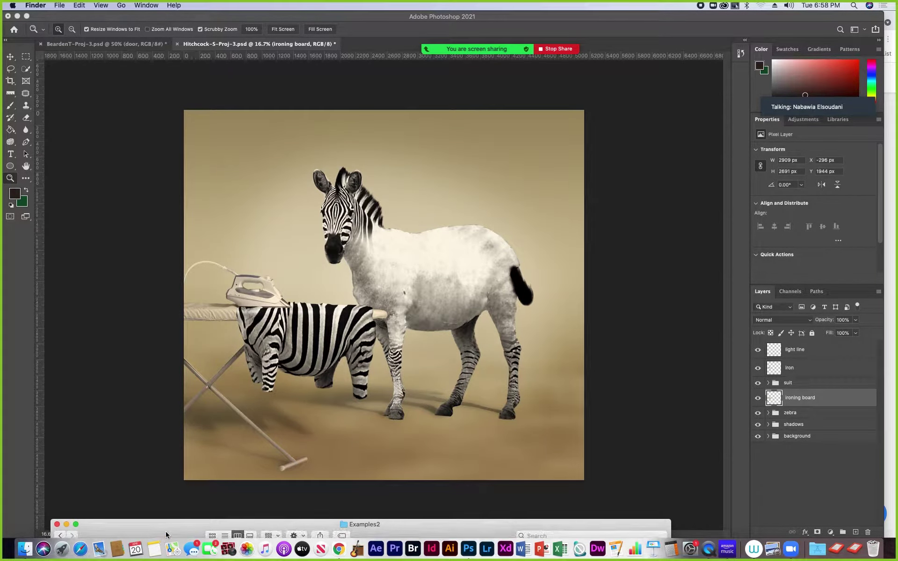
drag(165, 531, 179, 148)
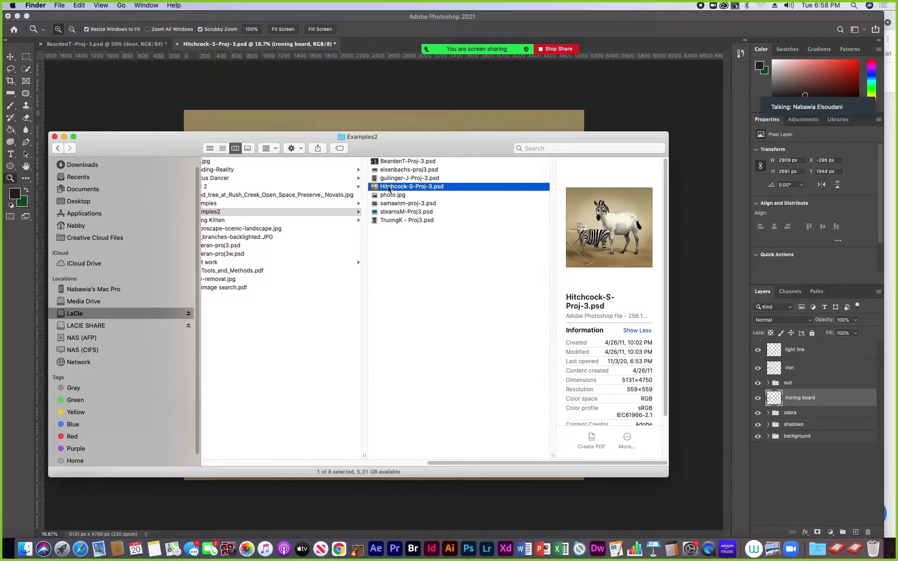
click(383, 213)
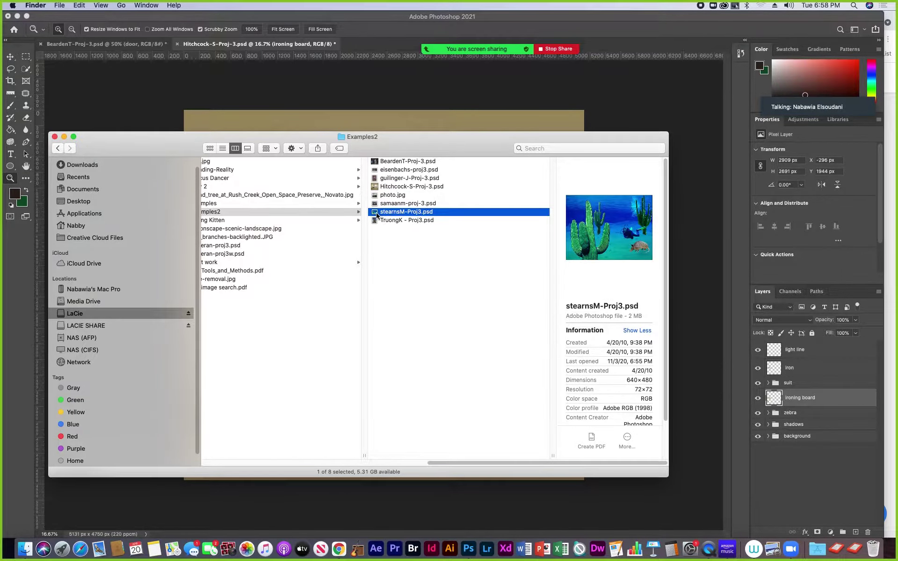
double_click(376, 213)
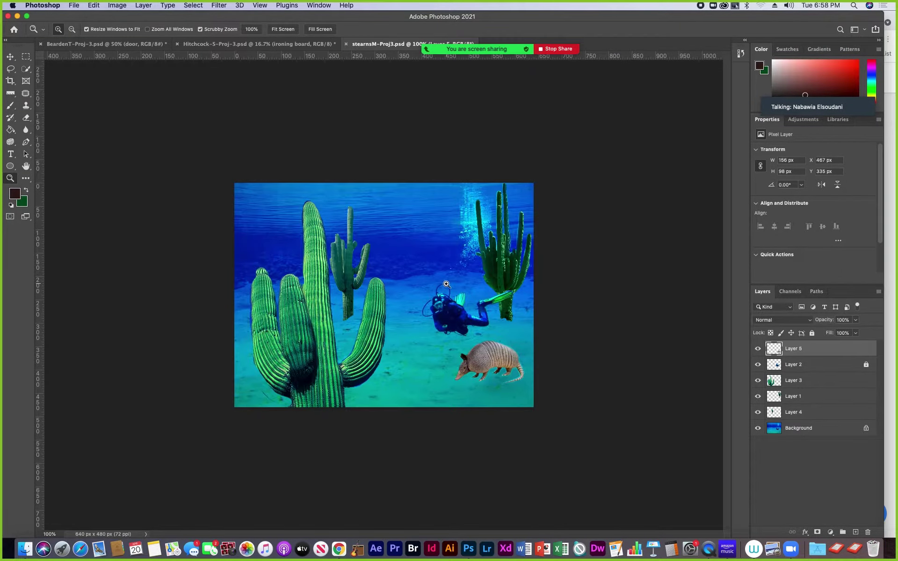
click(446, 284)
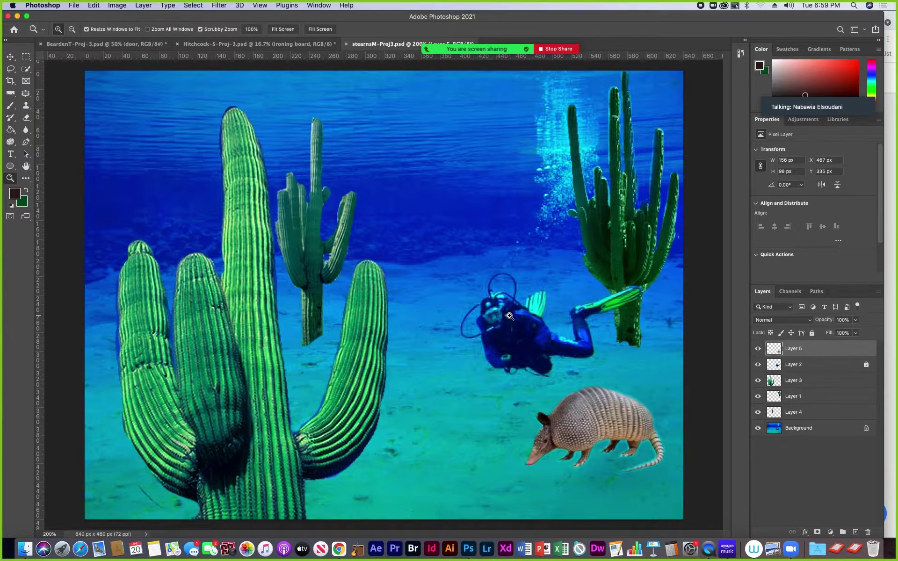
alt+click(536, 315)
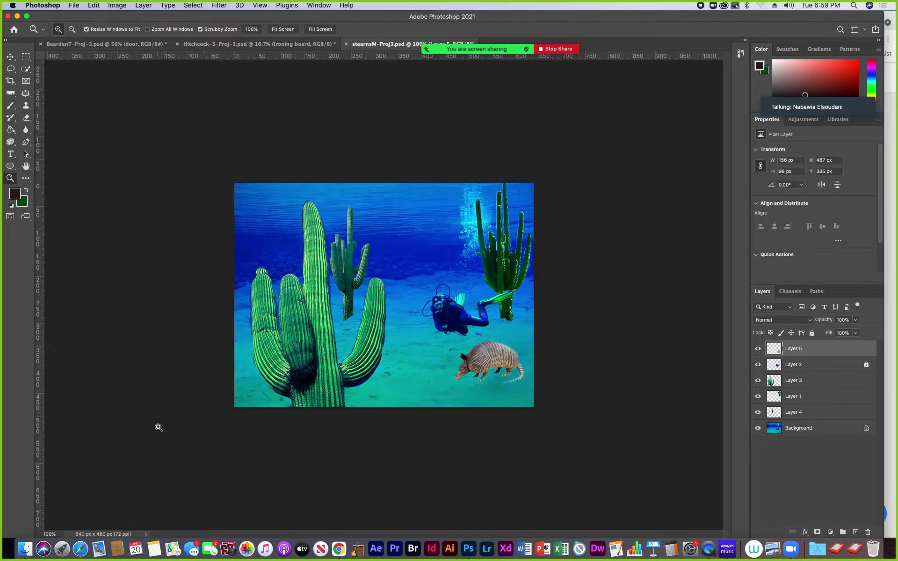
Open TruongK - Proj3.psd from the Examples2 folder in Finder
click(25, 552)
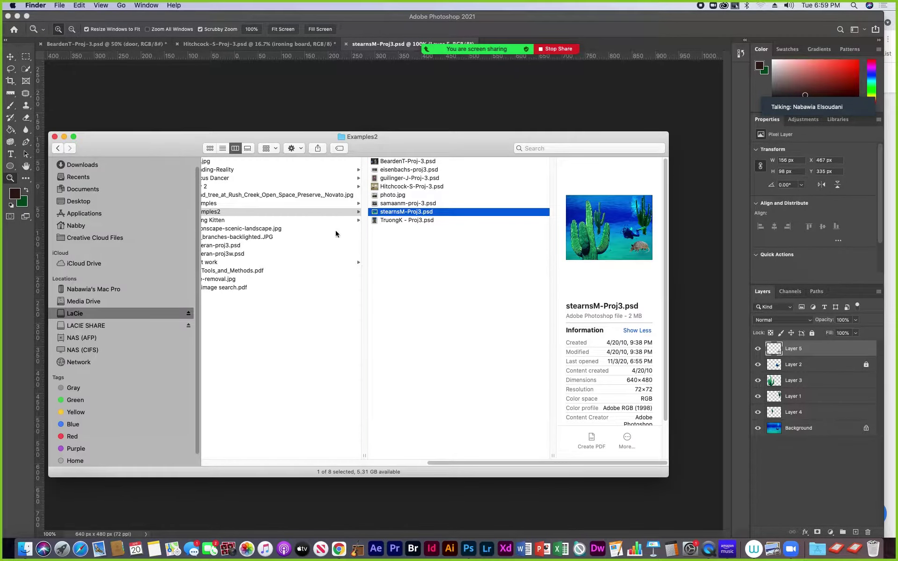
click(373, 220)
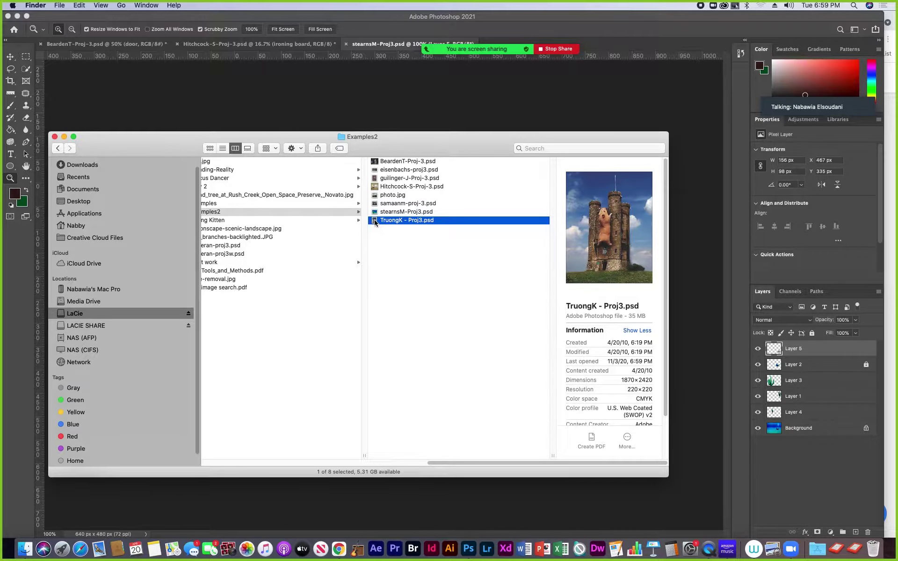
double_click(375, 221)
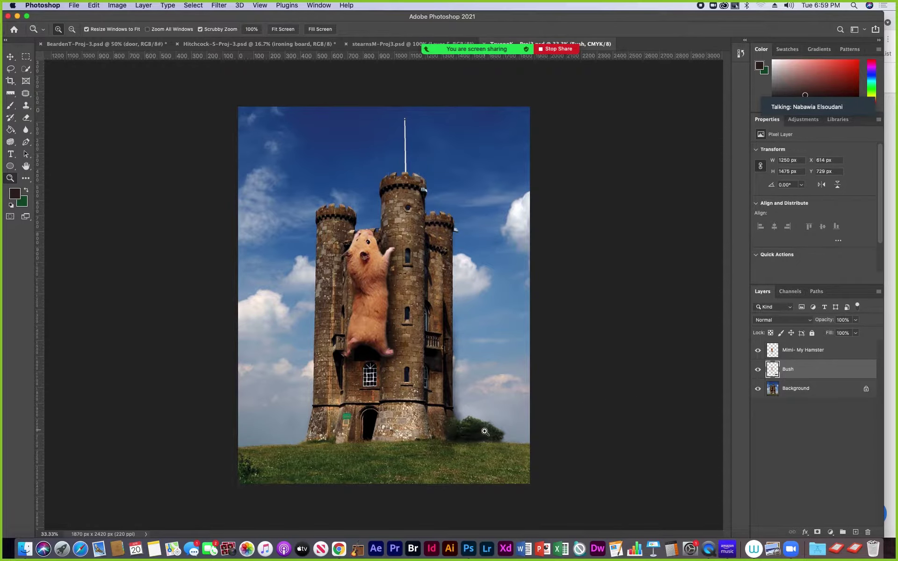
Check the Bush and Mimi- My Hamster layers by hiding and reshowing them, inspecting the tower's base at 50% zoom
click(758, 370)
click(758, 370)
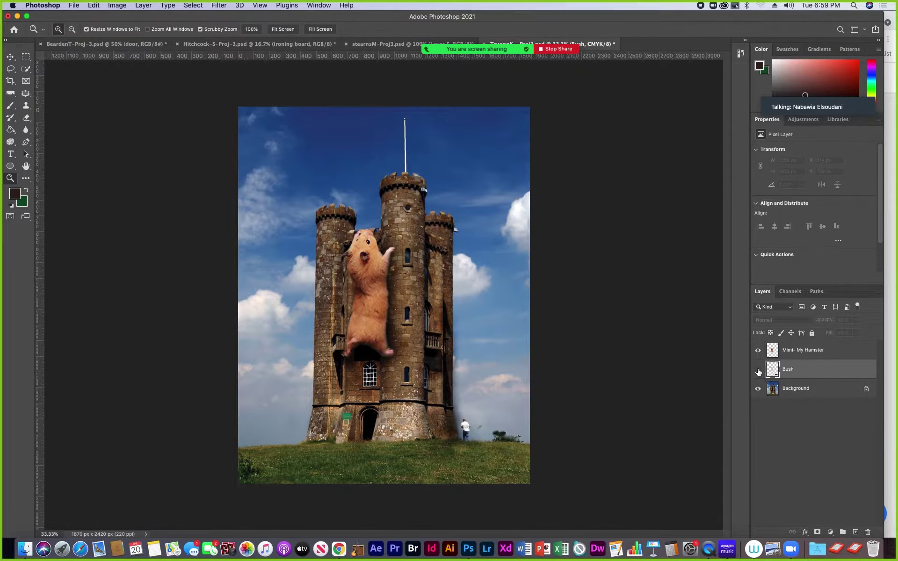
click(463, 431)
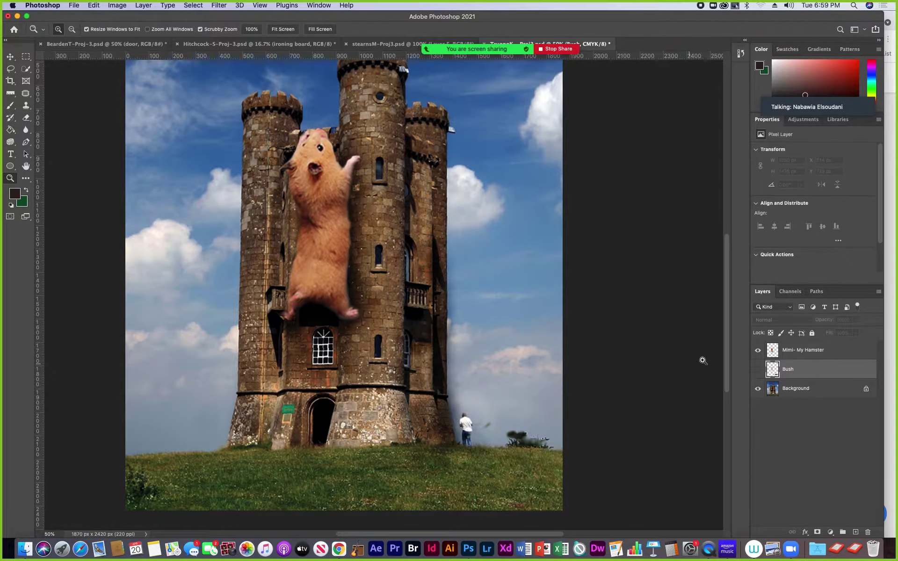
click(758, 370)
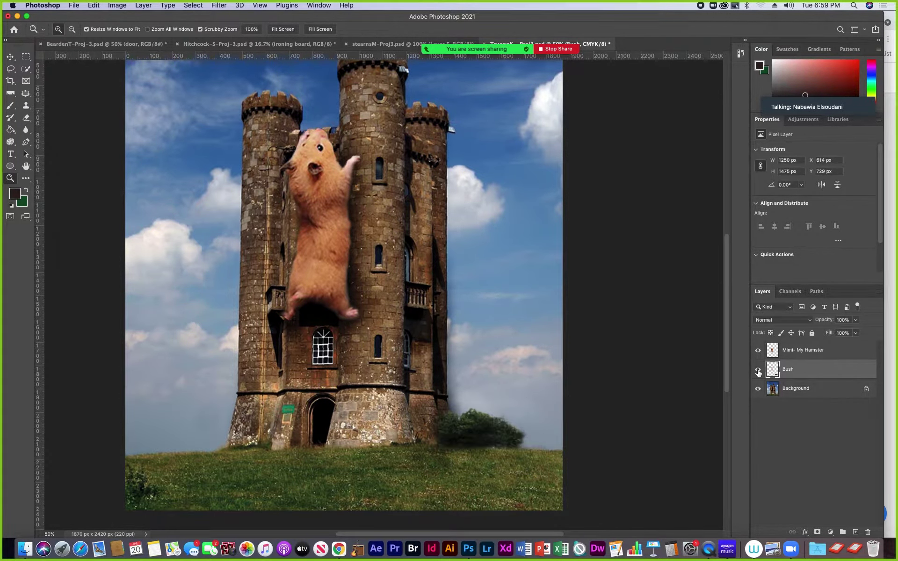
alt+click(535, 347)
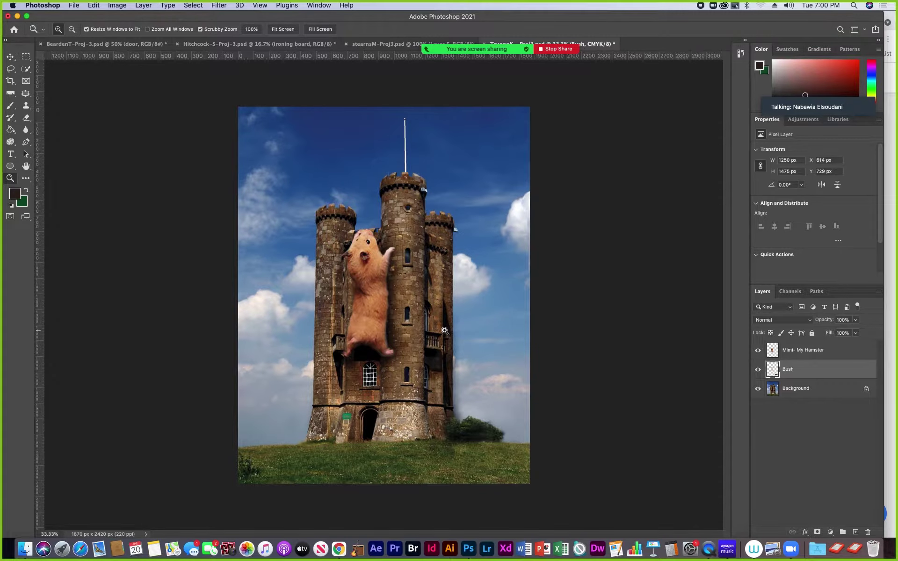
click(757, 351)
click(758, 350)
Close all four open example documents without saving changes
mouse_move(473, 60)
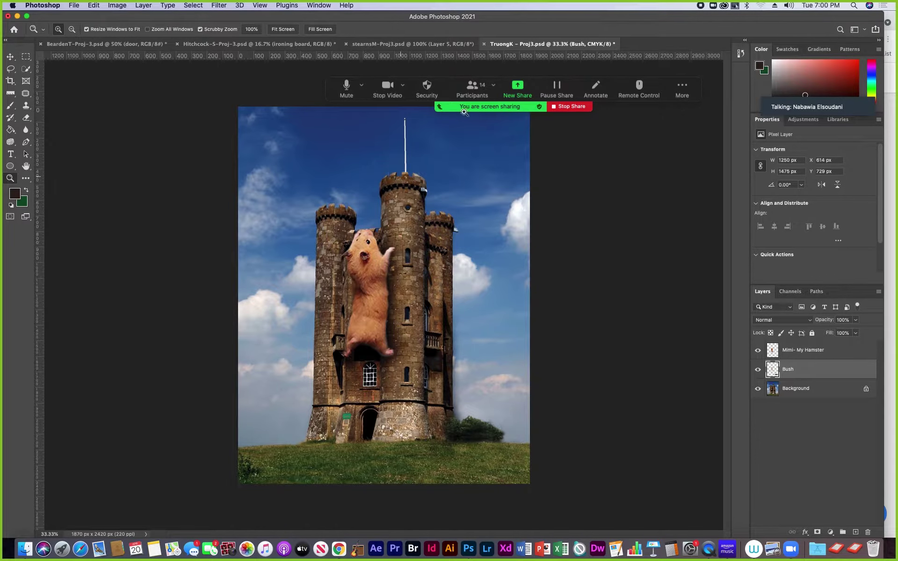
click(484, 43)
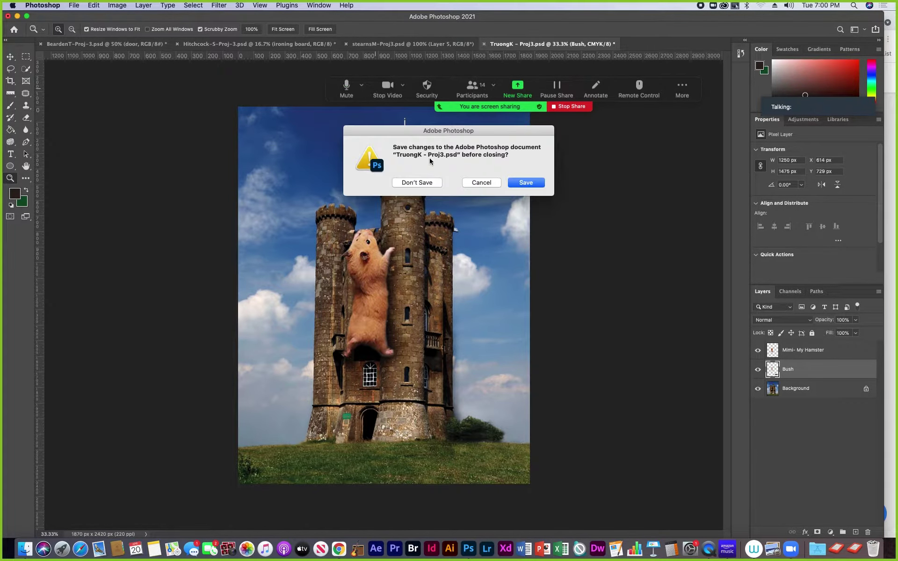
click(429, 183)
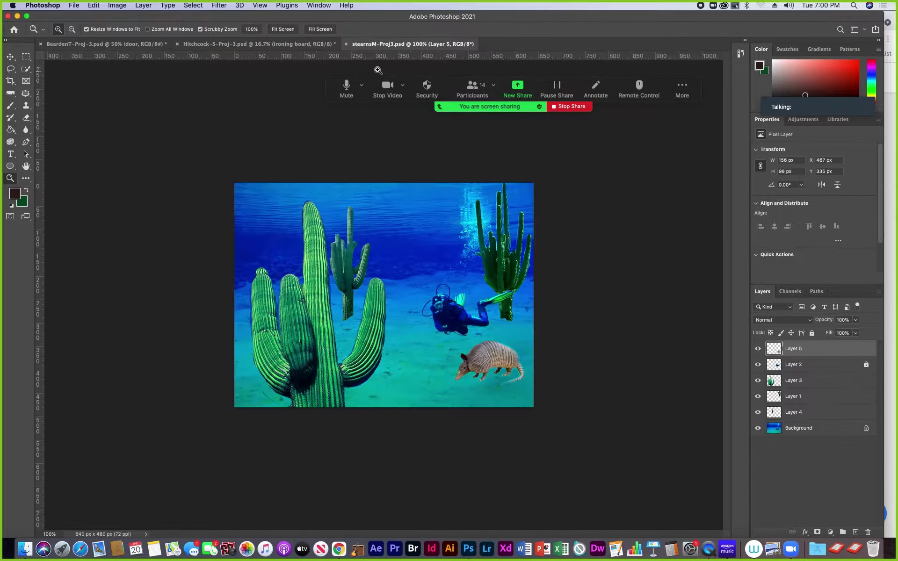
click(346, 44)
click(177, 44)
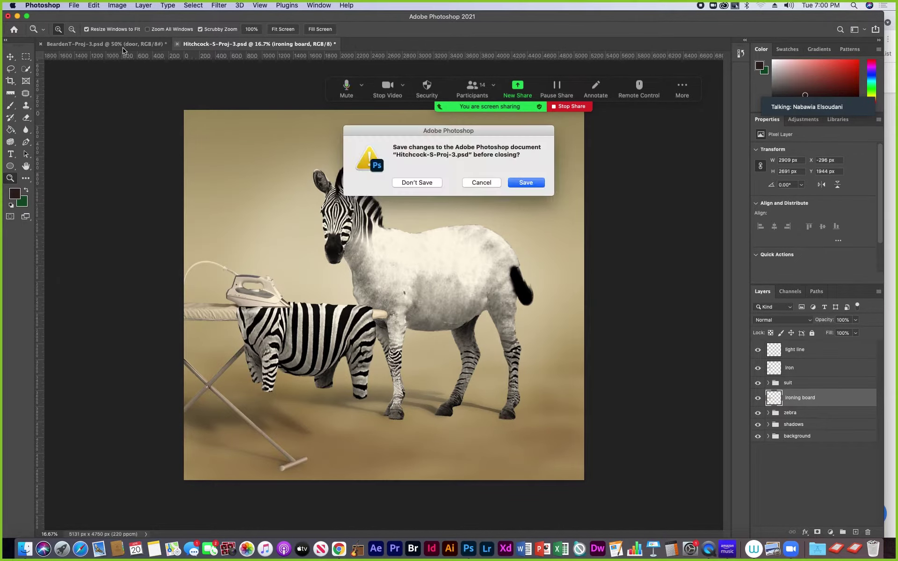
click(417, 183)
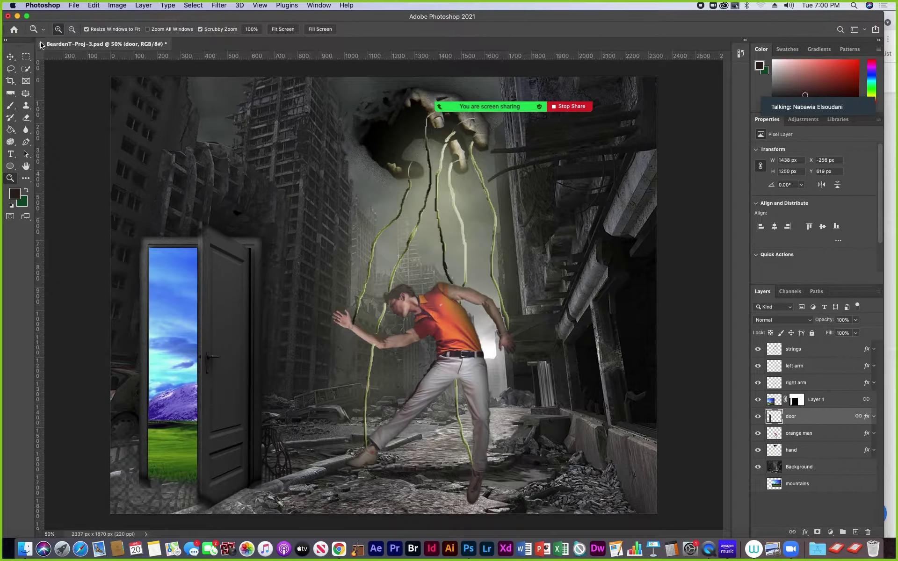
click(41, 44)
click(410, 183)
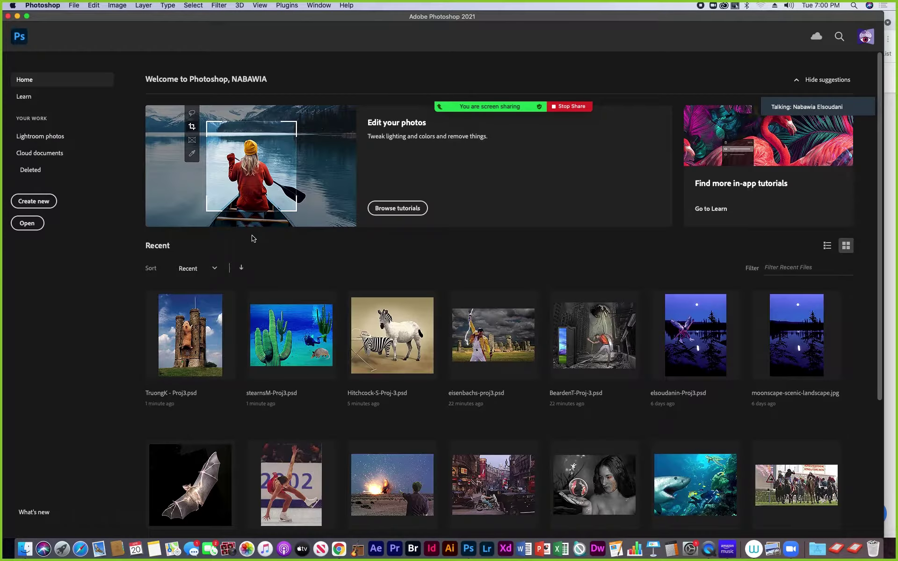
click(25, 549)
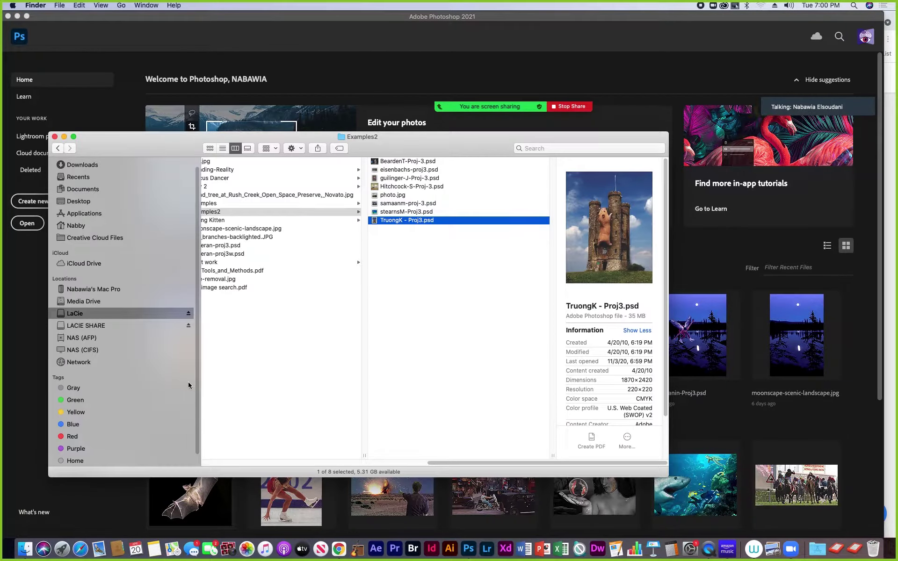
click(395, 179)
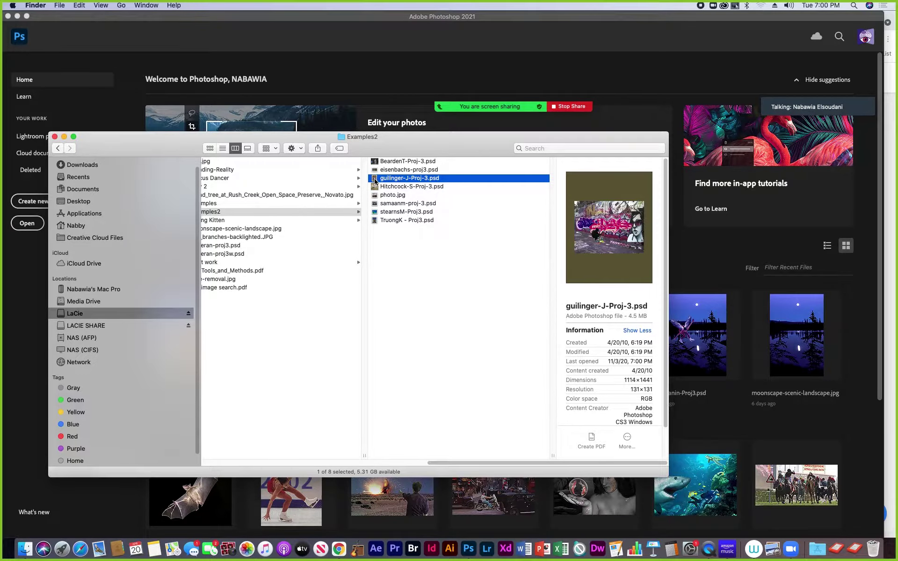
double_click(375, 179)
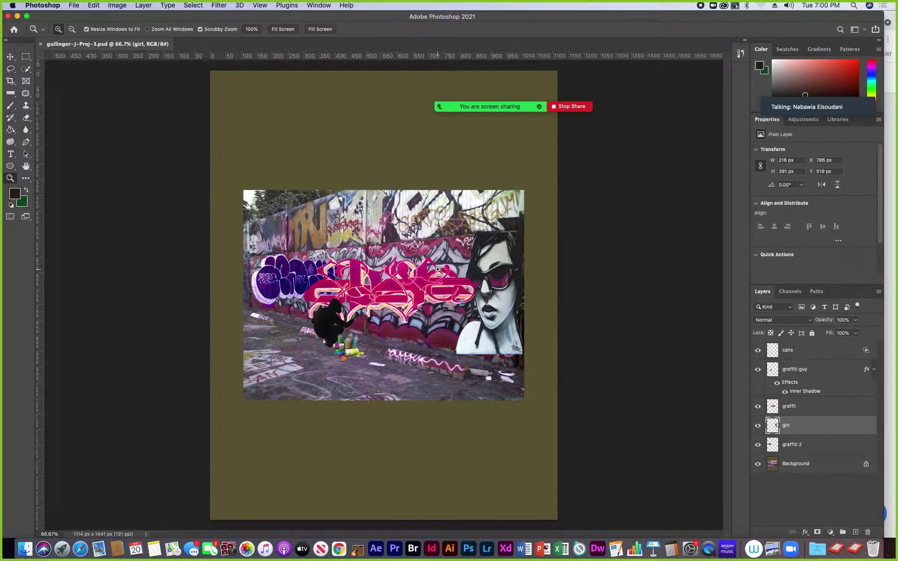
Hide the cans and graffiti guy layers, toggling their visibility to check what each adds to the wall scene
click(757, 350)
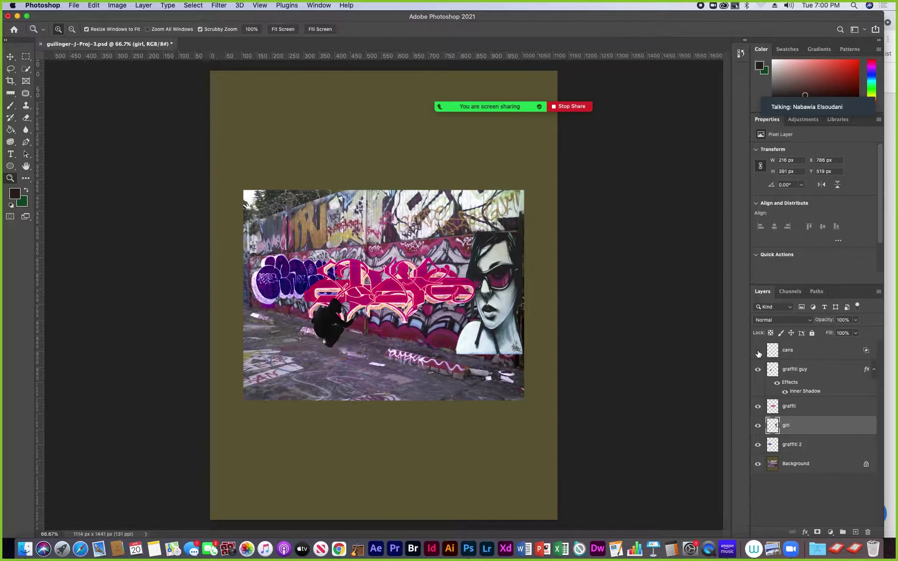
click(758, 350)
click(757, 370)
click(757, 370)
click(757, 369)
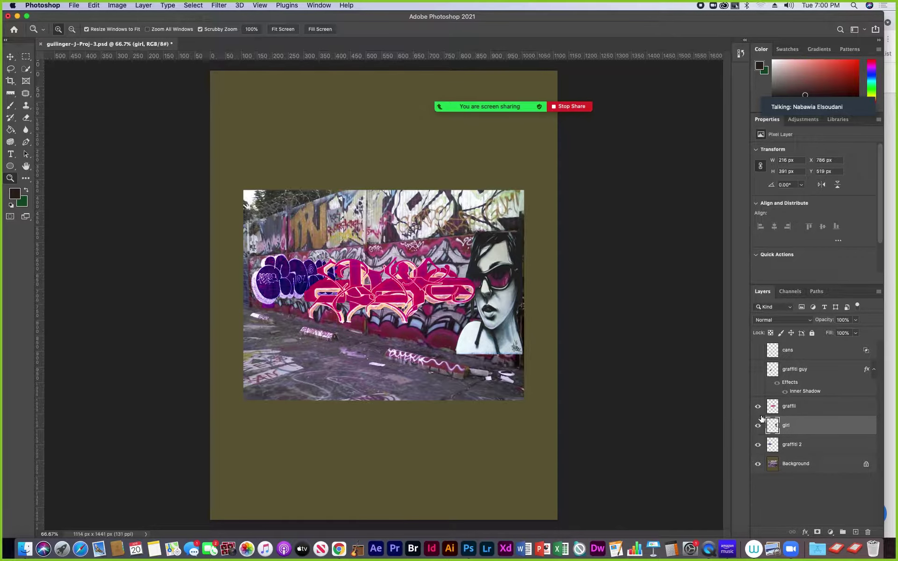
Toggle the graffiti and girl layers to compare the wall, leaving both hidden, and hide the graffiti 2 layer
click(758, 406)
click(758, 406)
click(758, 406)
click(758, 406)
click(758, 407)
click(757, 426)
click(758, 426)
click(758, 425)
click(757, 445)
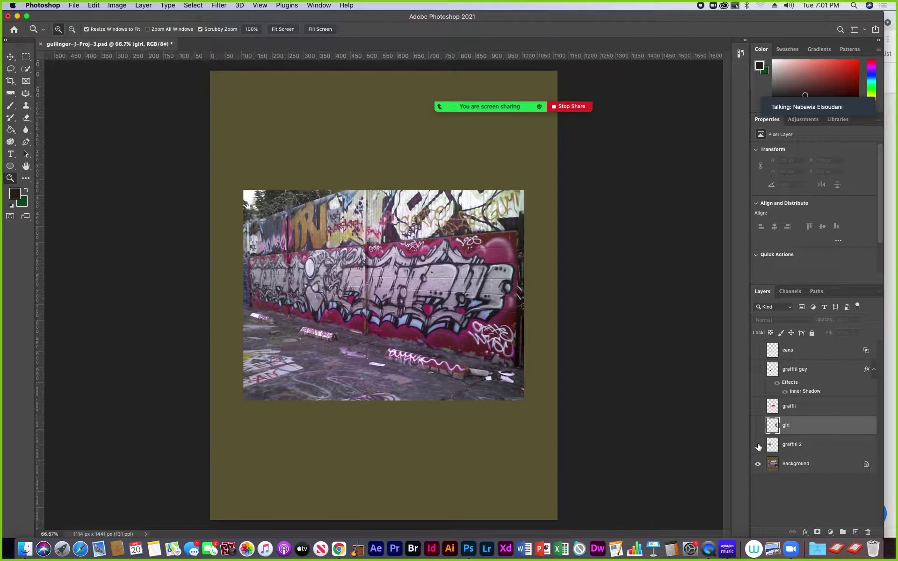
Hide and reshow the Background layer, and make all the layers above it visible again
click(758, 464)
click(758, 464)
click(758, 445)
drag(758, 426, 758, 350)
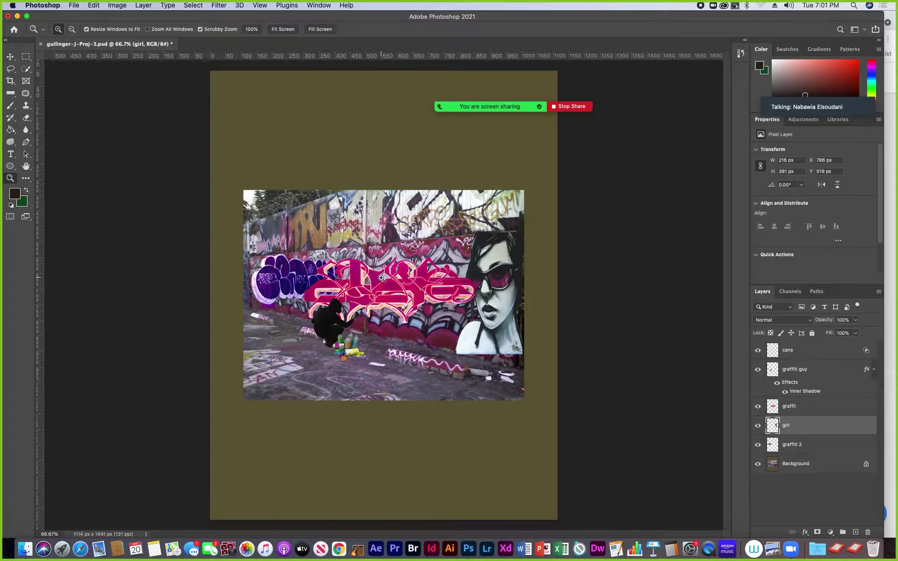
Inspect the girl on the wall at 100% zoom and look over the Transform options without applying any
click(492, 327)
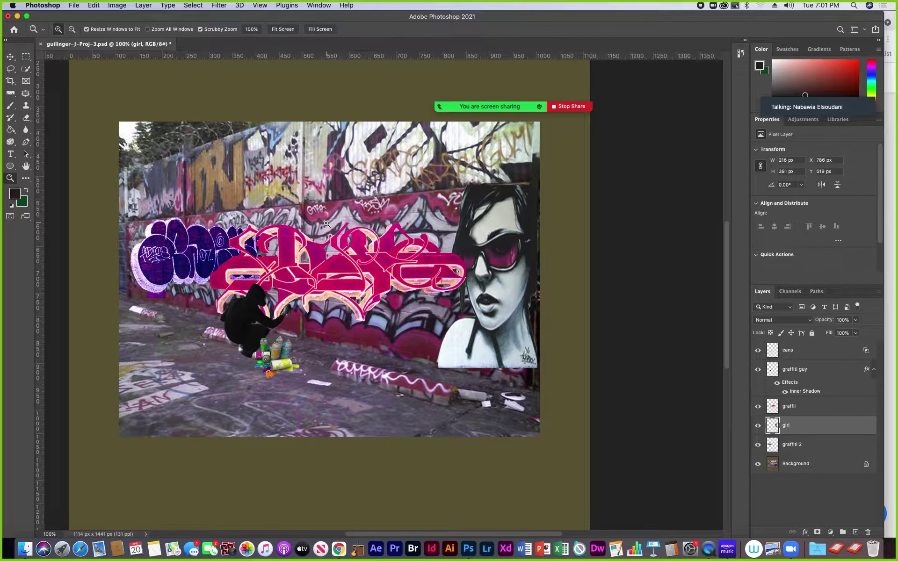
click(94, 5)
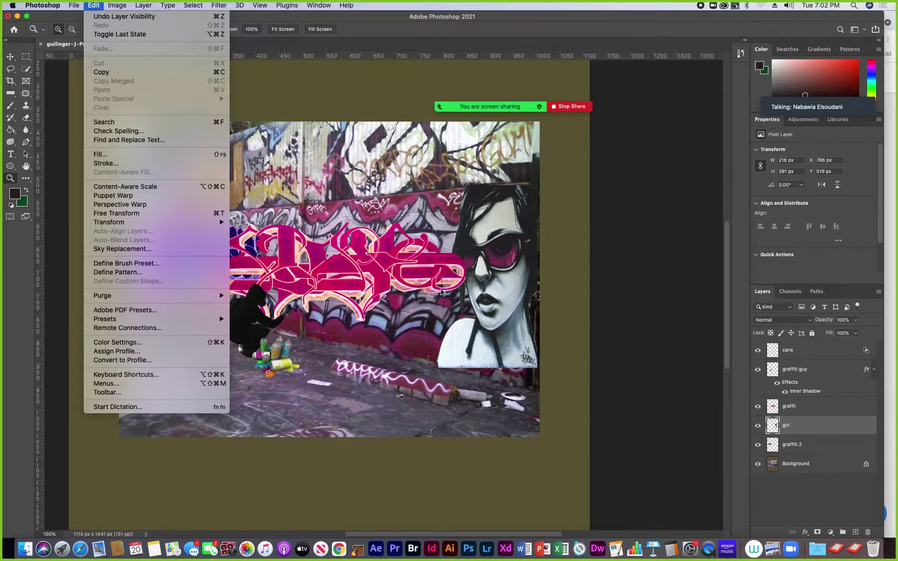
mouse_move(134, 6)
mouse_move(94, 6)
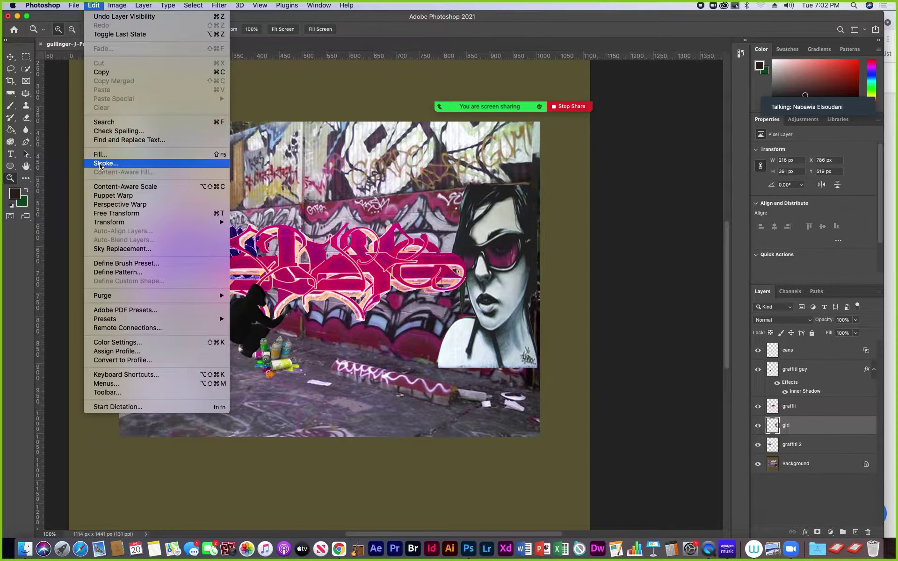
mouse_move(137, 224)
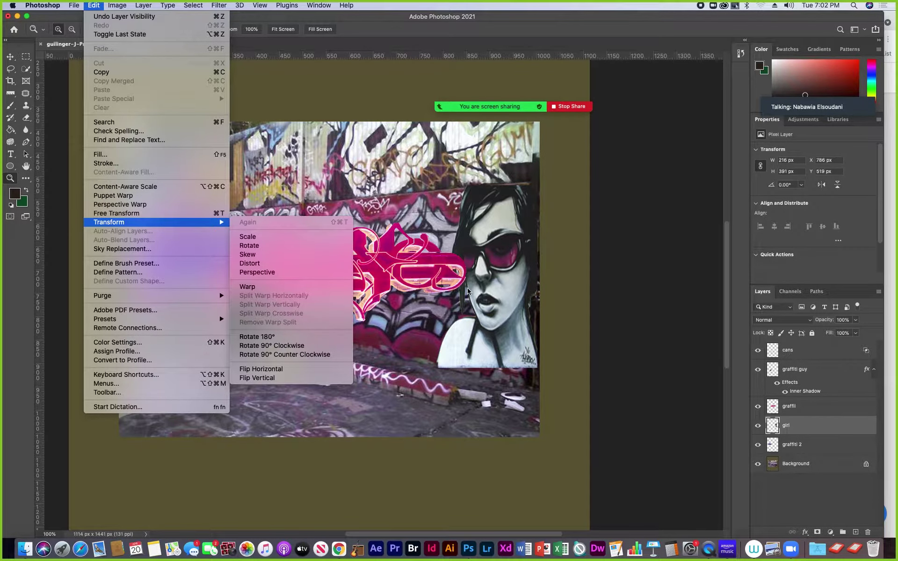
click(404, 31)
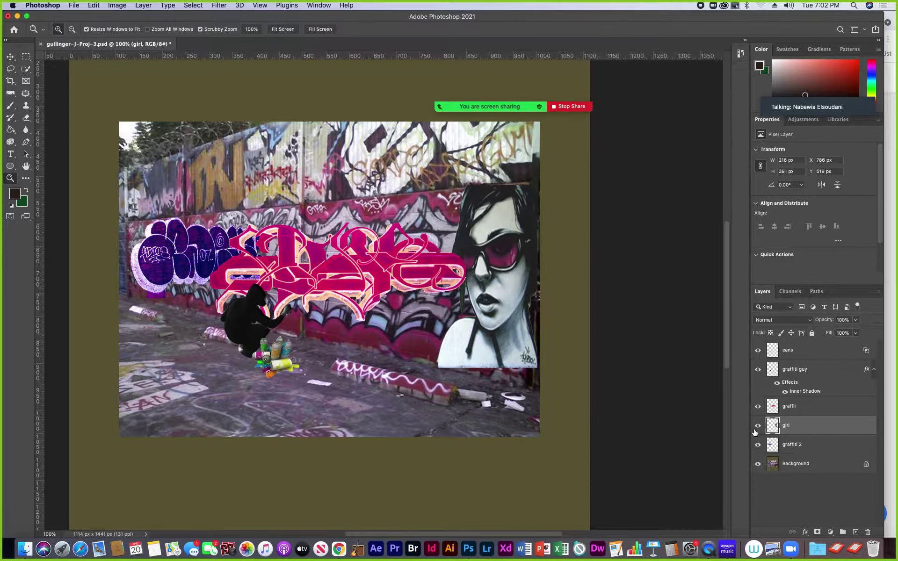
In Finder, browse Media Drive to Teaching from Home, 181-TTh-2021, Project 3, and enlarge the Finder window
click(25, 550)
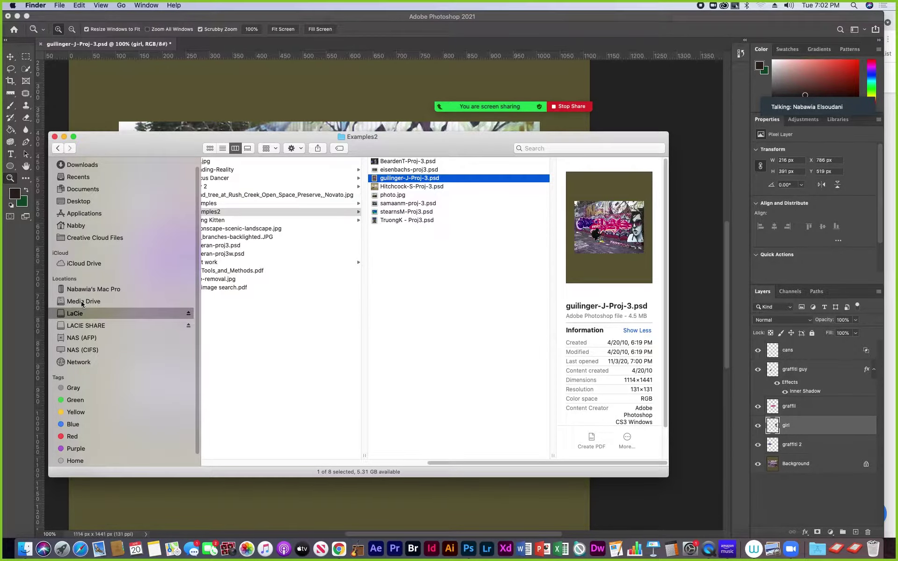
click(86, 302)
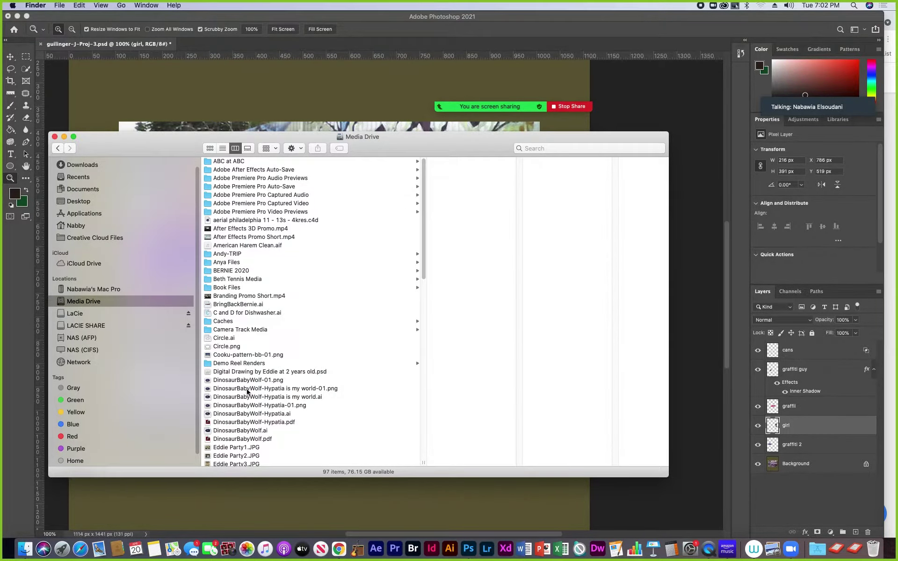
scroll(246, 388, down, 10)
scroll(241, 371, down, 3)
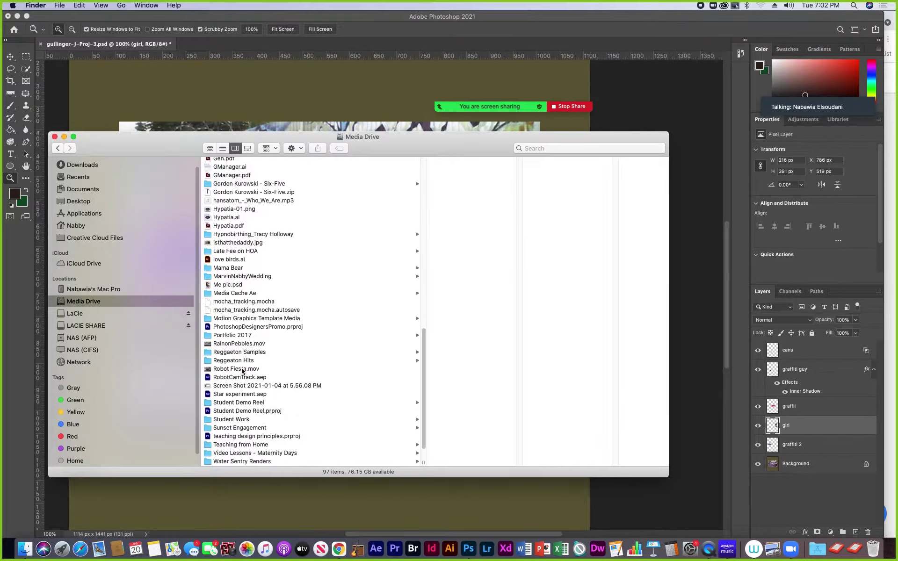
click(225, 420)
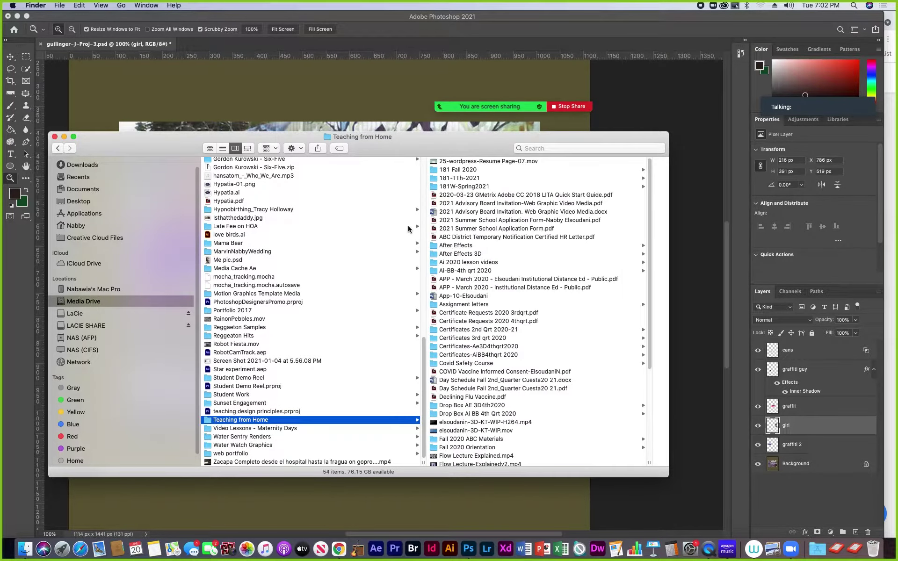
click(457, 179)
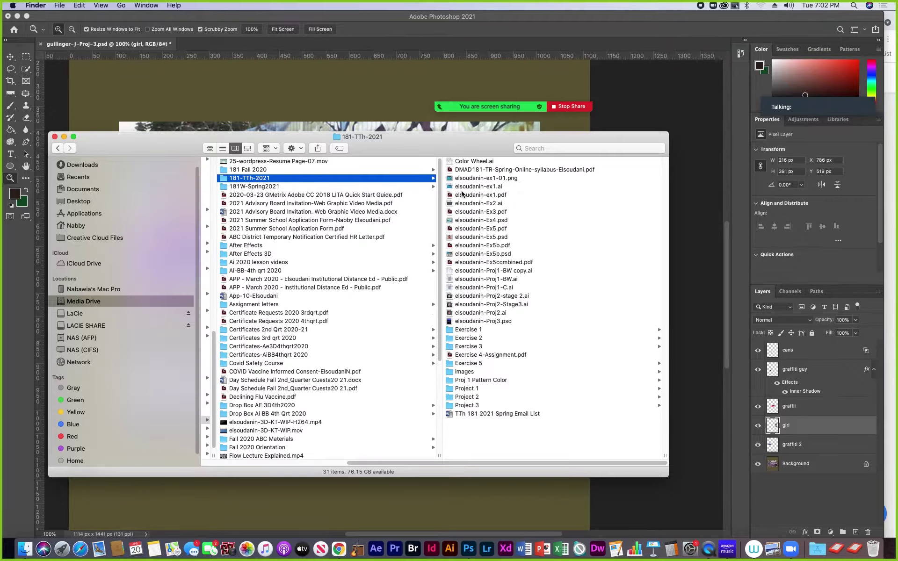
click(466, 406)
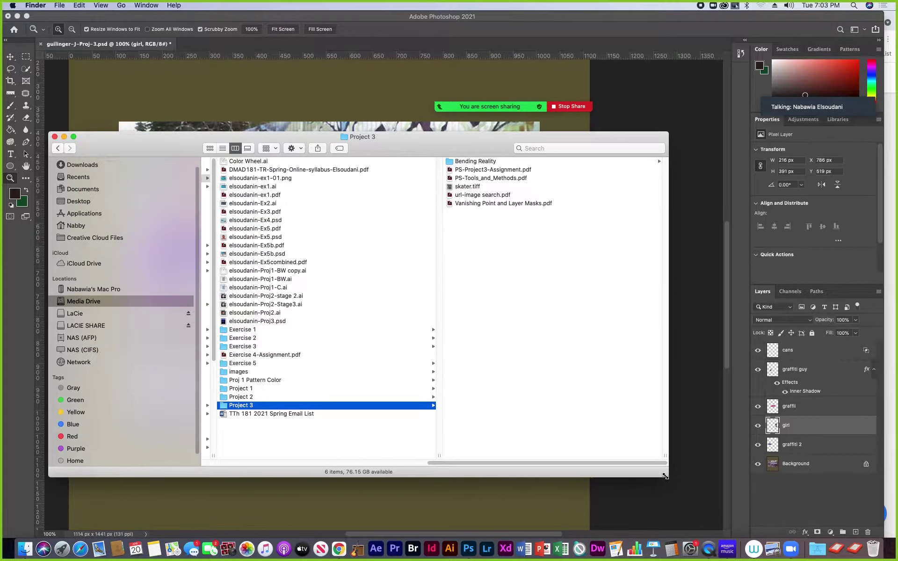
drag(668, 477, 731, 500)
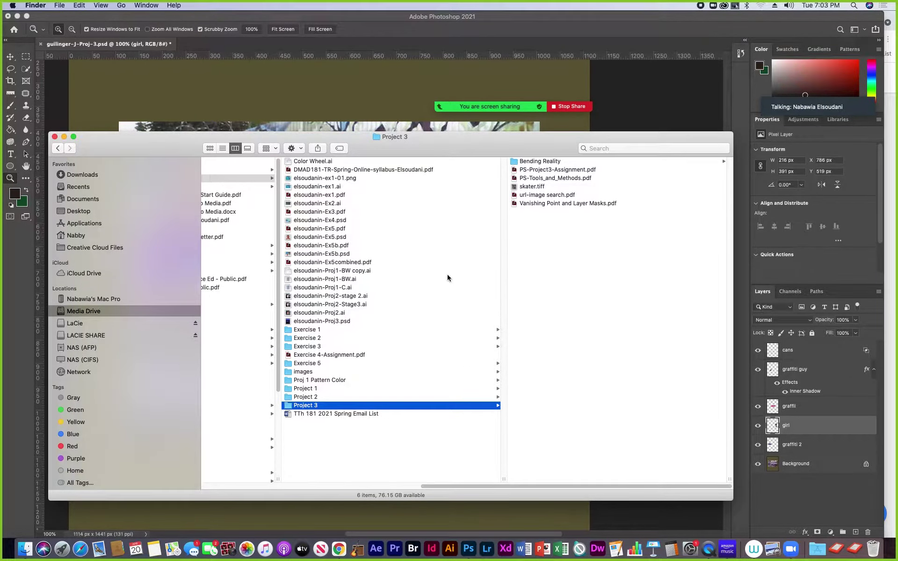
Open Vanishing Point and Layer Masks.pdf from the Project 3 folder and look through its instructions
click(515, 203)
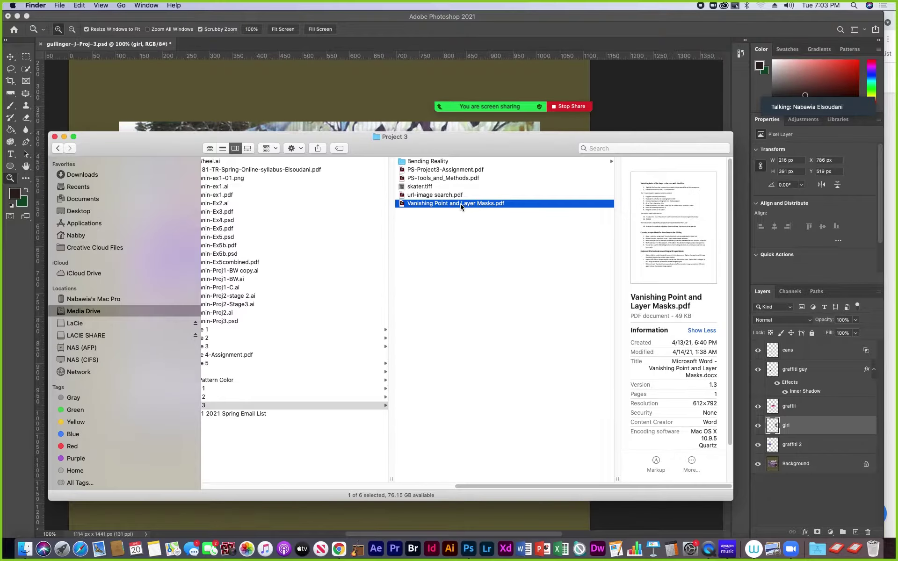
double_click(402, 206)
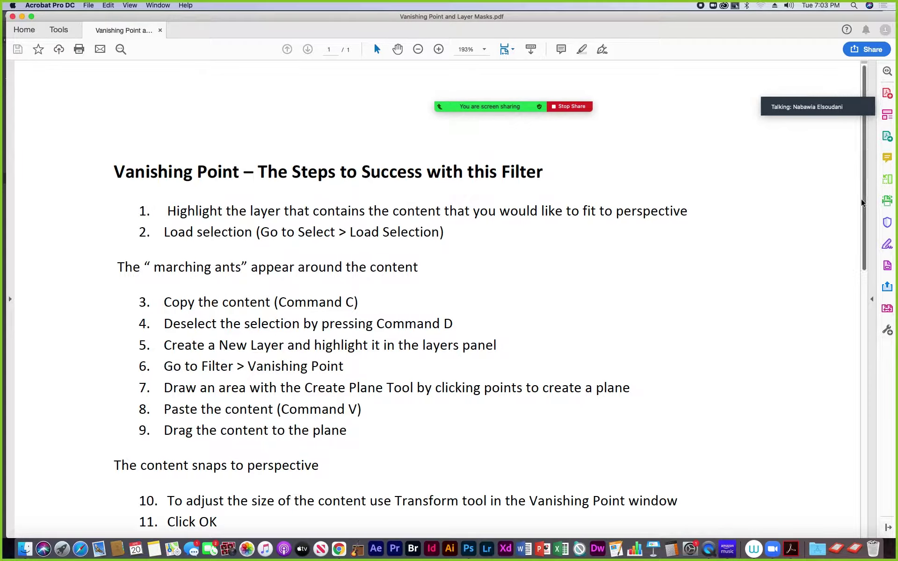
scroll(846, 293, down, 10)
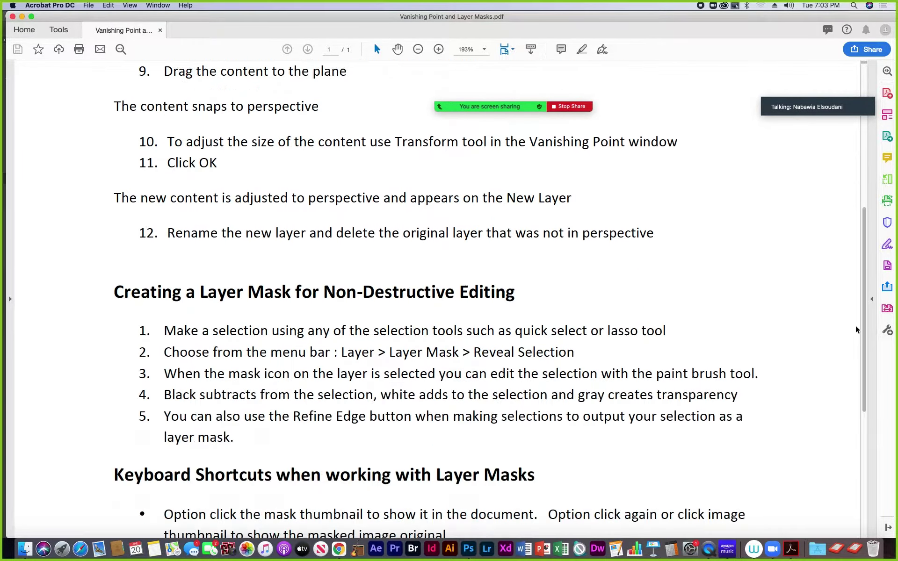
scroll(837, 374, down, 3)
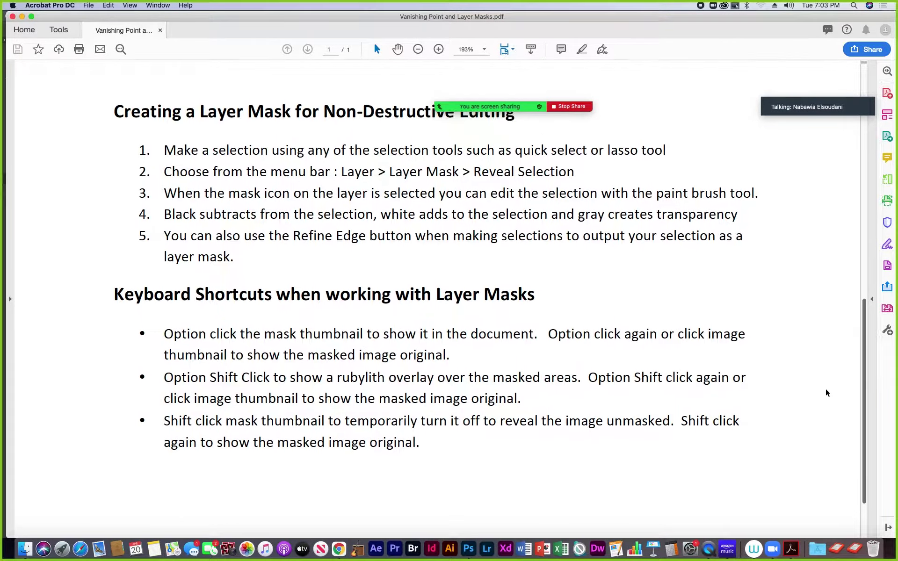
scroll(827, 381, up, 10)
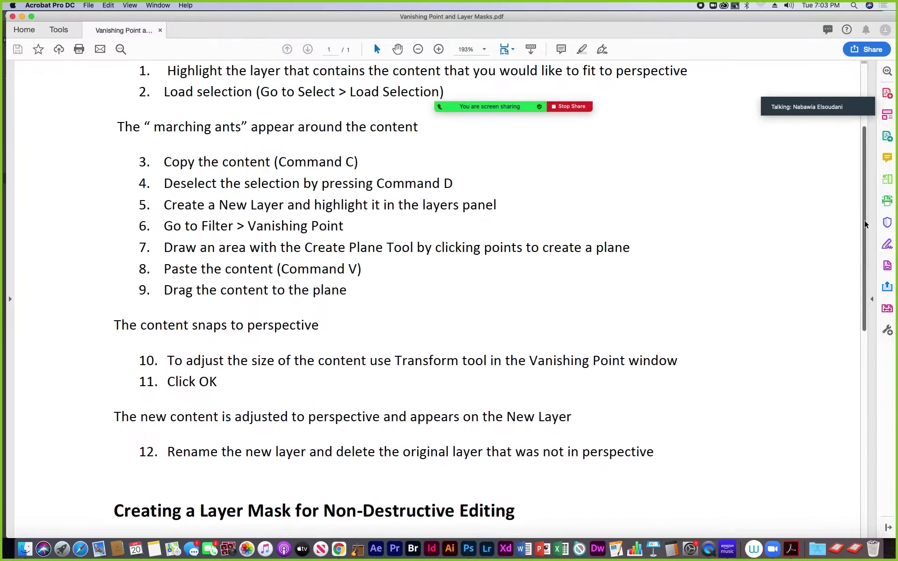
scroll(864, 197, up, 2)
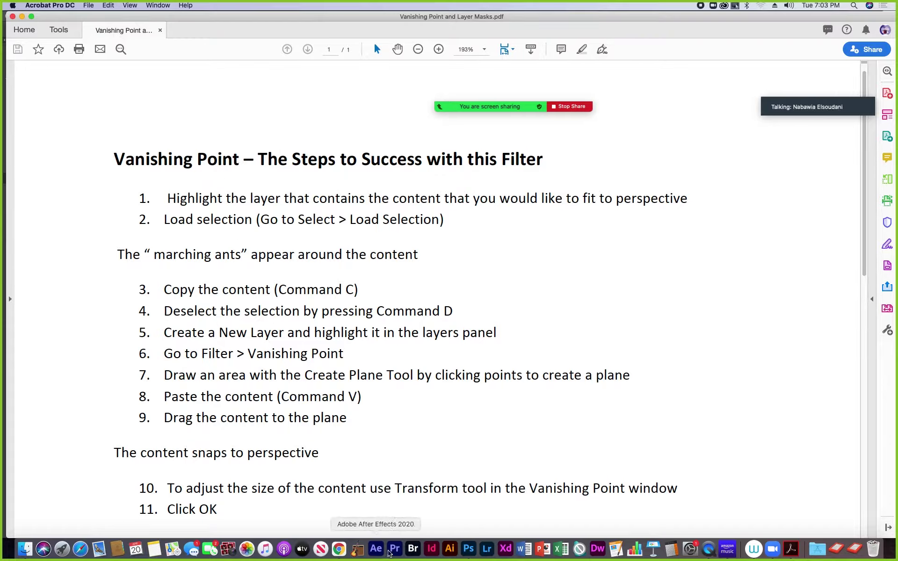
Switch to Photoshop to hide and reshow the girl layer, and return to the Vanishing Point PDF in Acrobat
click(468, 550)
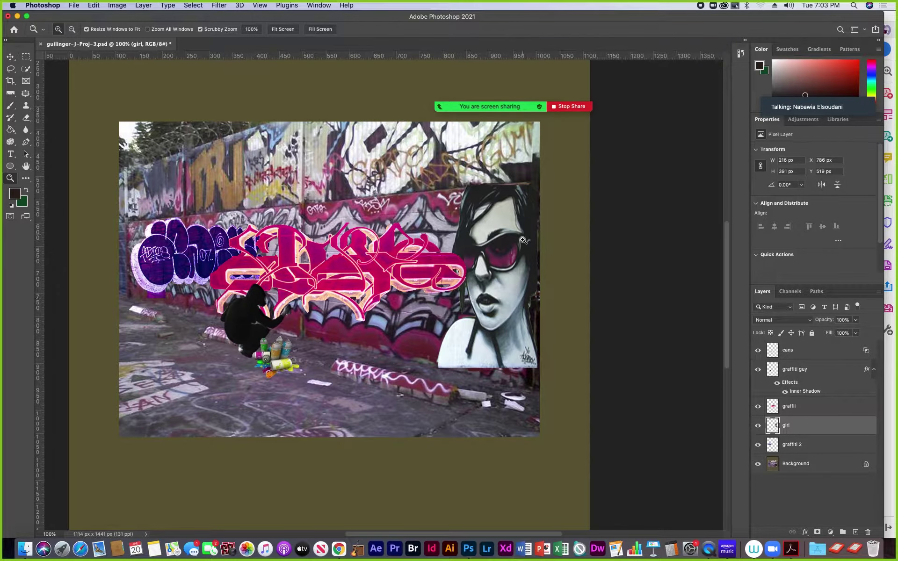
click(758, 425)
click(758, 426)
click(791, 549)
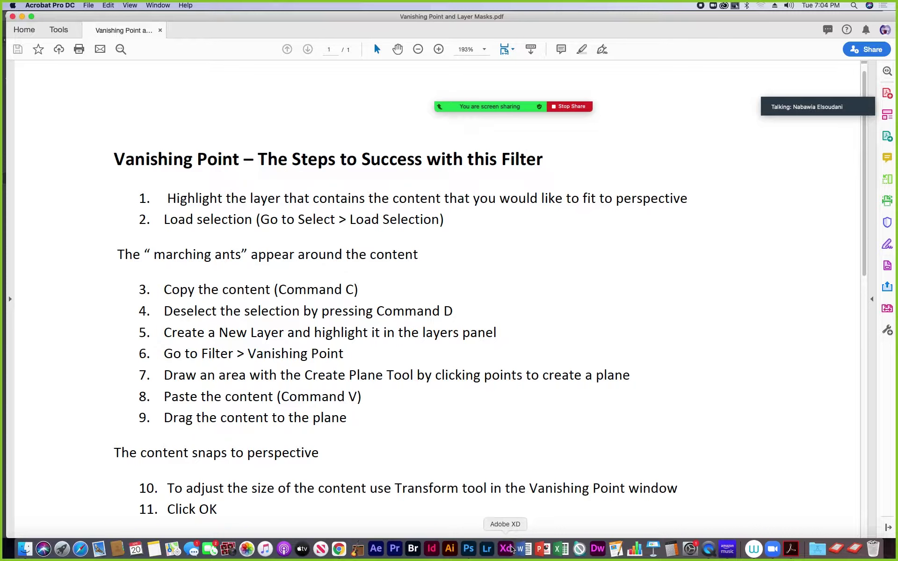
Back in Photoshop, load the girl Transparency channel of guilinger-J-Proj-3.psd as a new selection
click(468, 548)
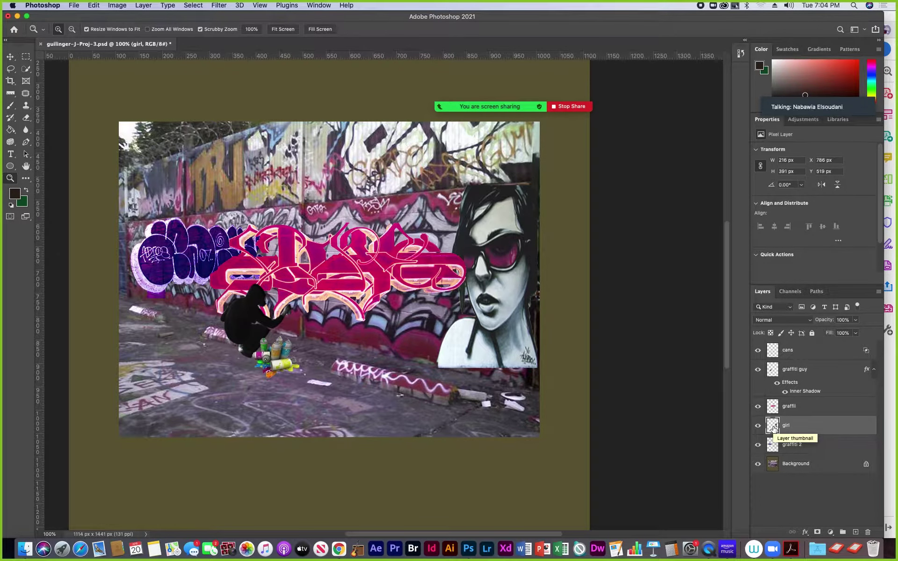
click(192, 5)
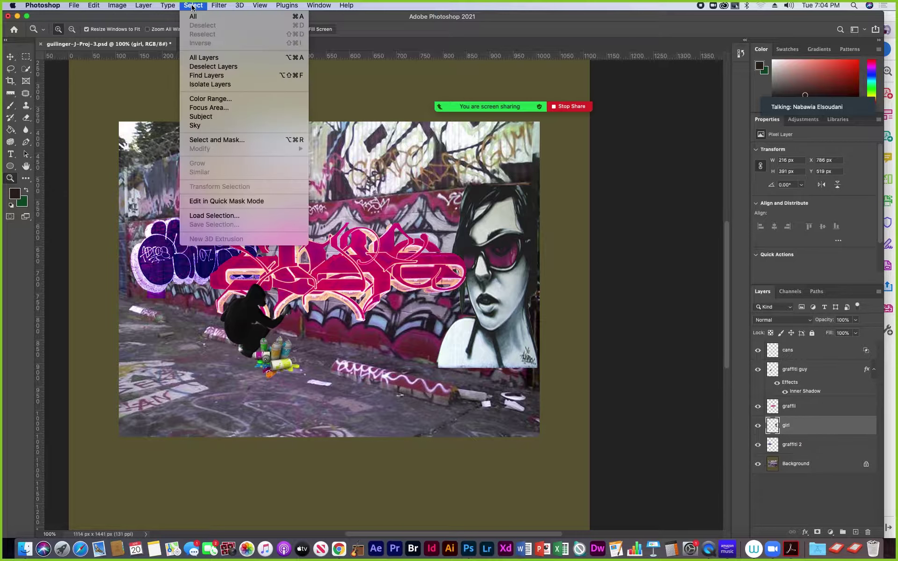
click(206, 216)
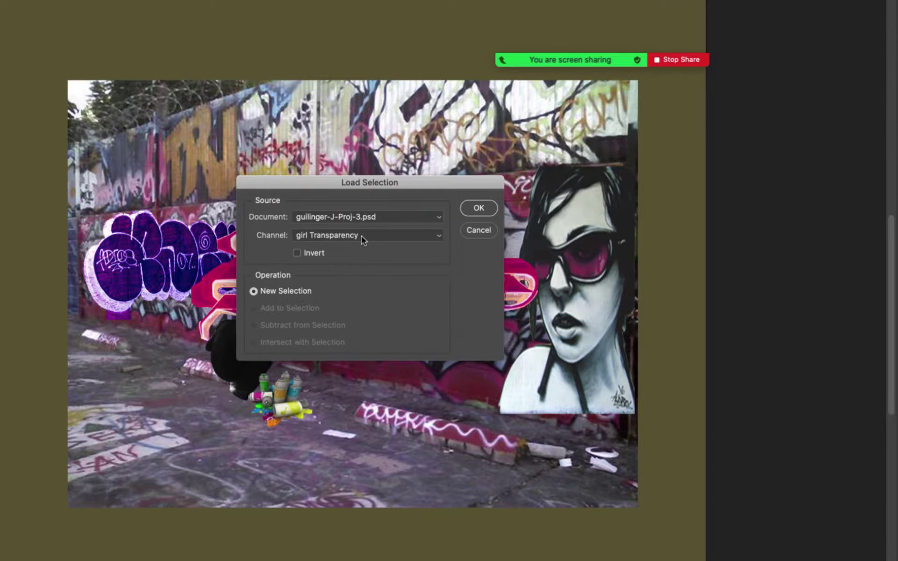
click(438, 235)
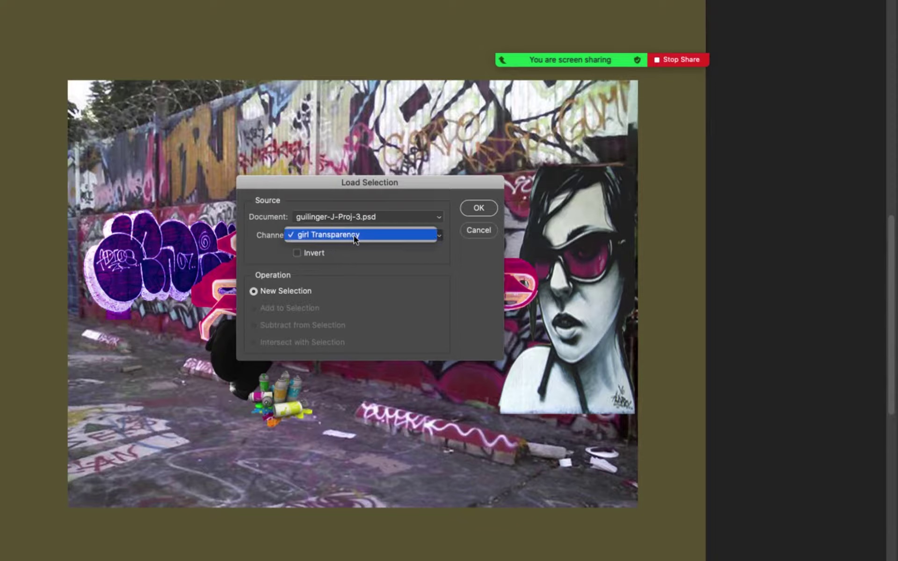
click(262, 237)
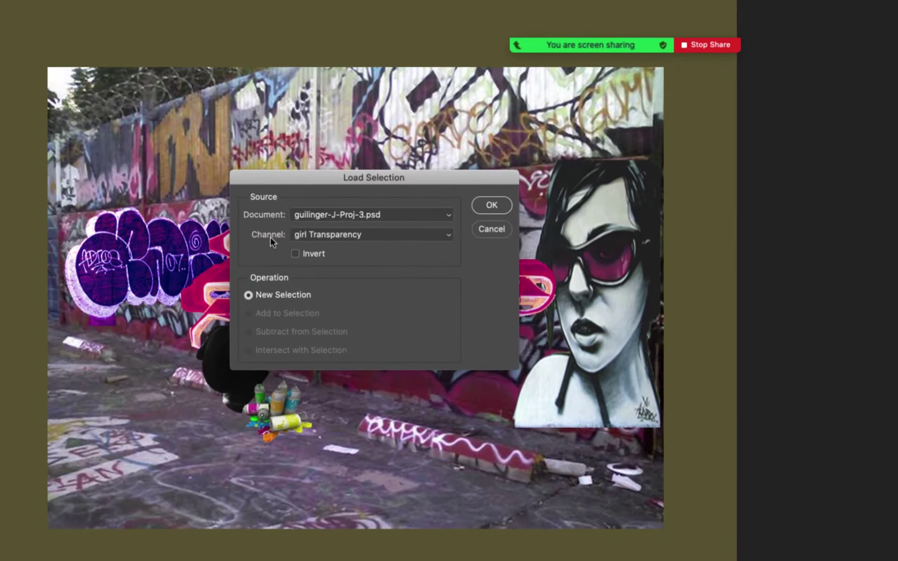
click(443, 236)
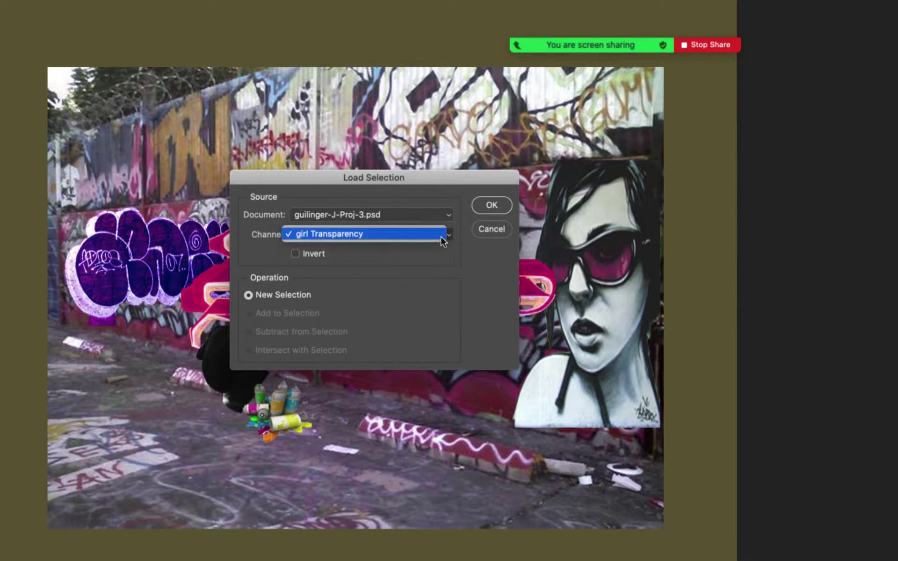
click(397, 263)
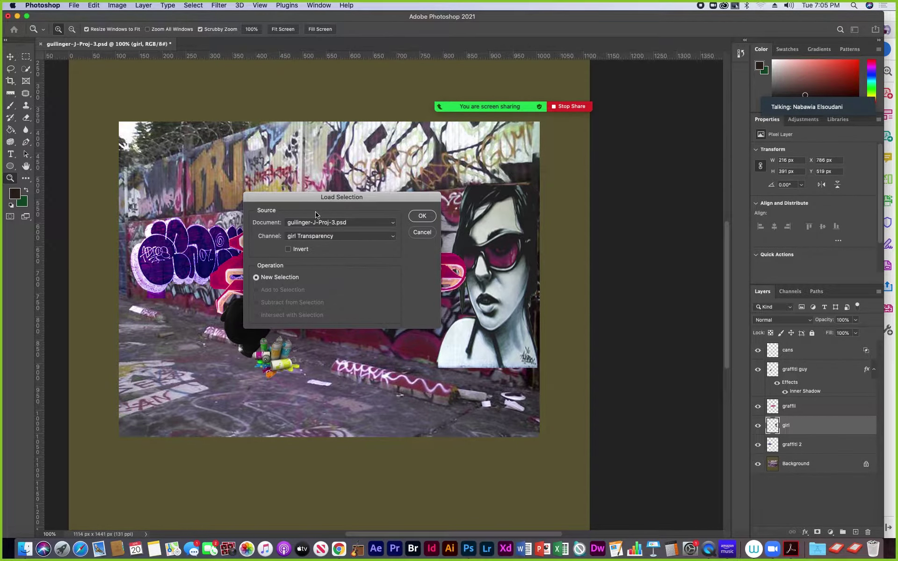
click(422, 216)
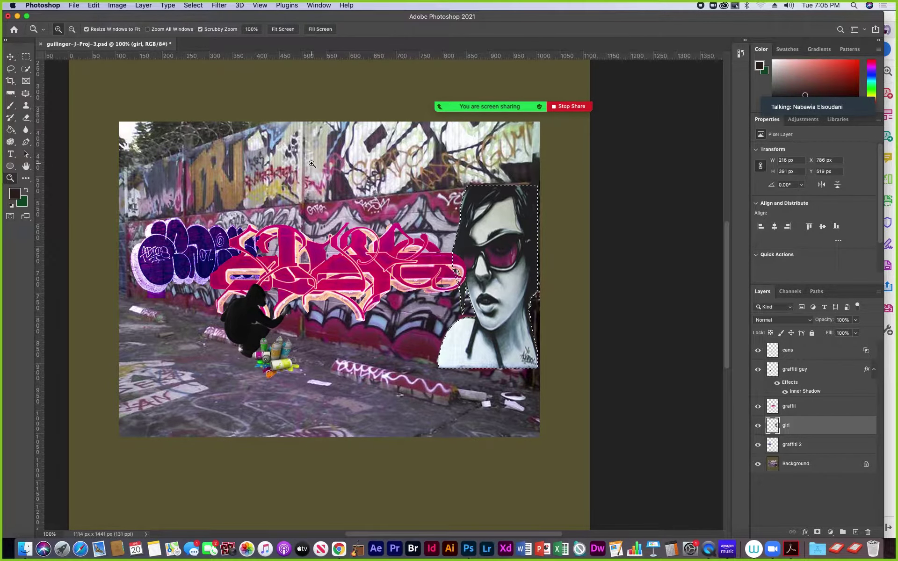
Clear the current selection and reselect the girl layer's content with Select Pixels
key(super+d)
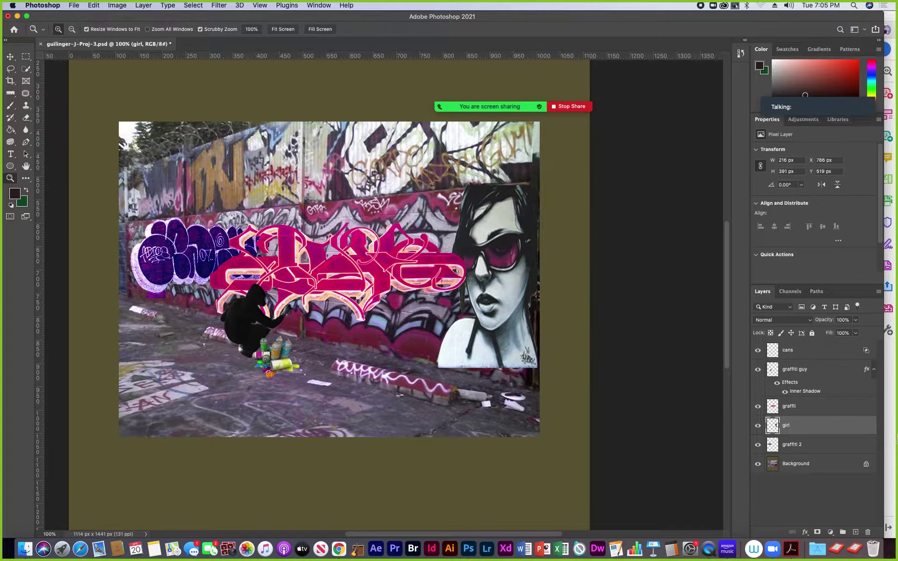
mouse_move(519, 110)
right_click(772, 429)
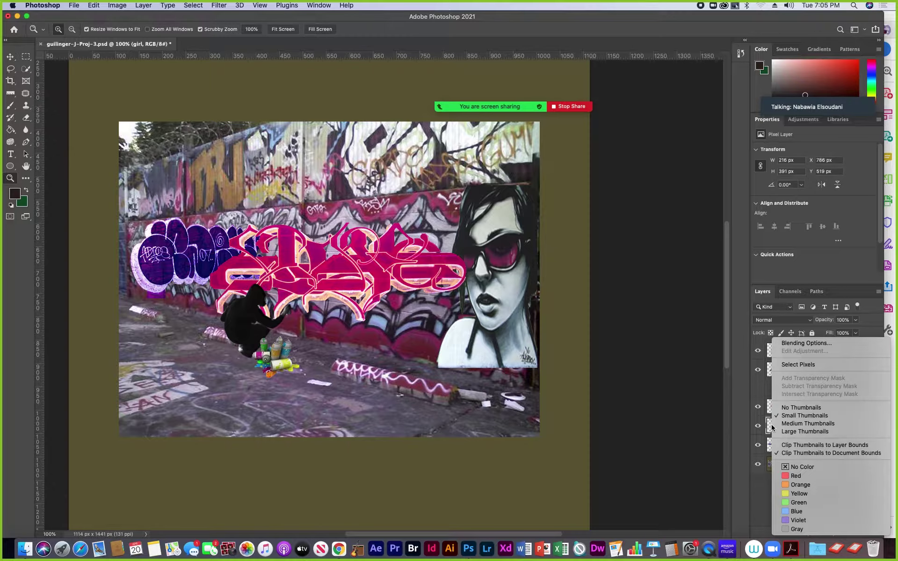
click(794, 367)
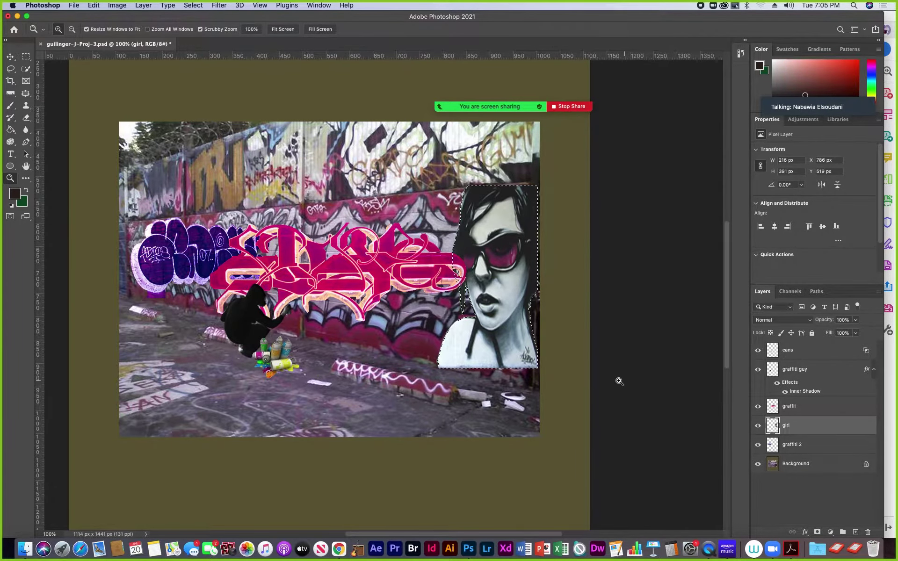
Deselect, and load the girl layer's content as a selection directly from its layer thumbnail
key(super+d)
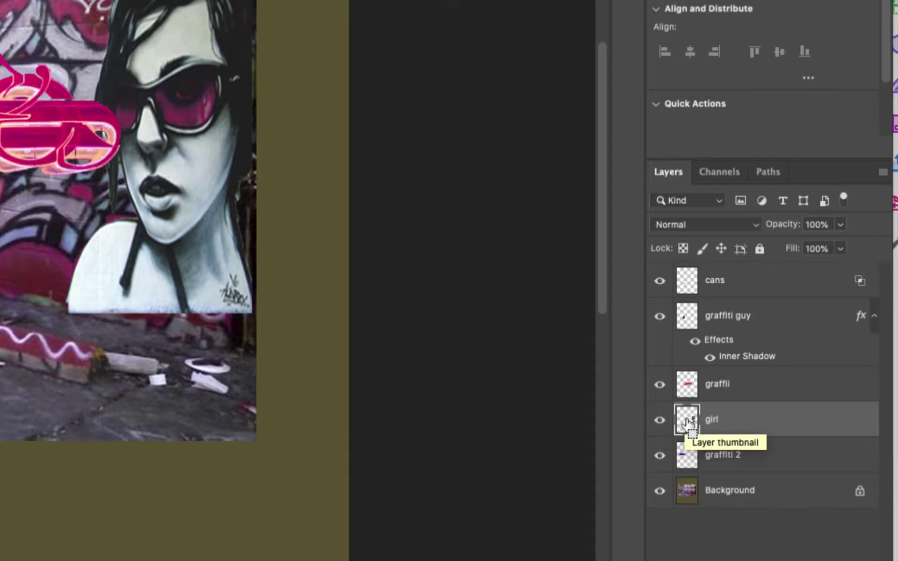
super+click(687, 423)
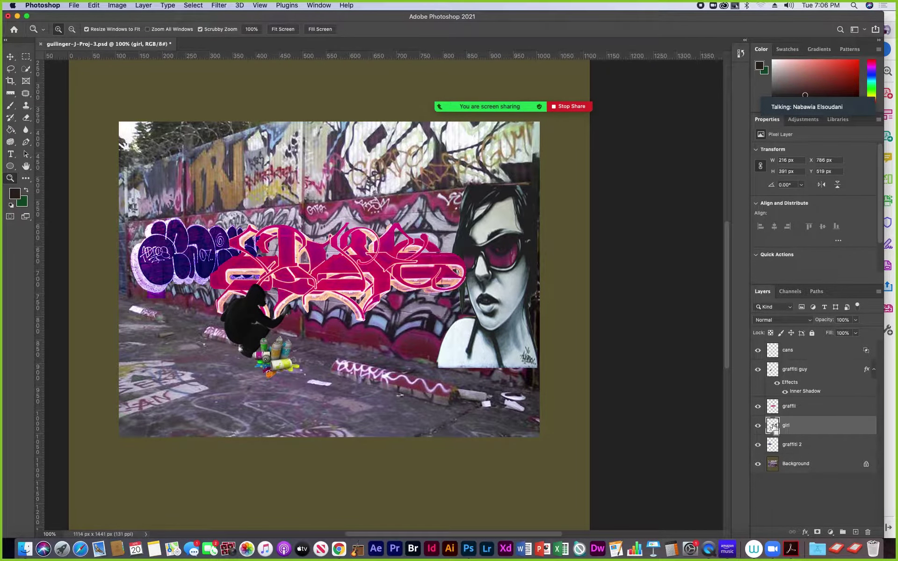
super+click(775, 426)
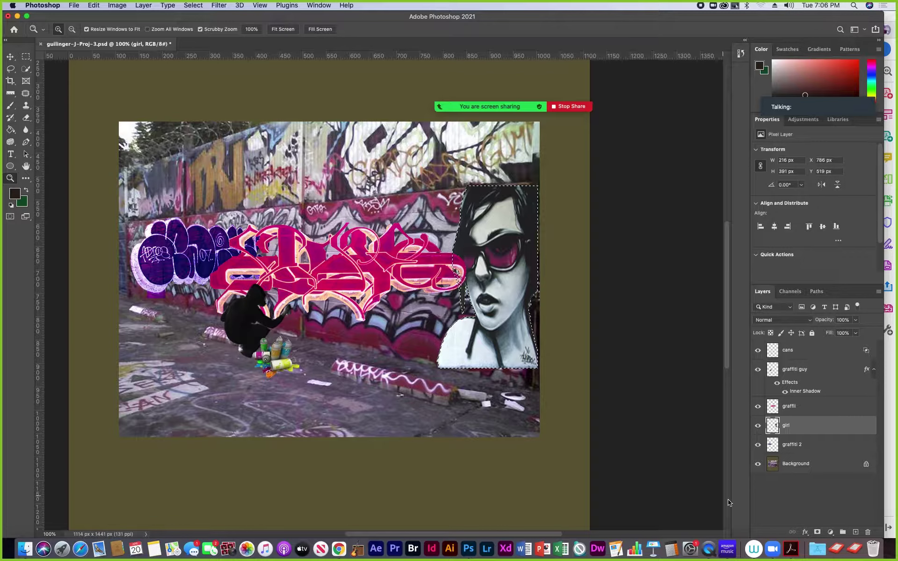
Switch to Acrobat to review the Vanishing Point steps through the rename and delete instruction, and return to Photoshop
click(787, 550)
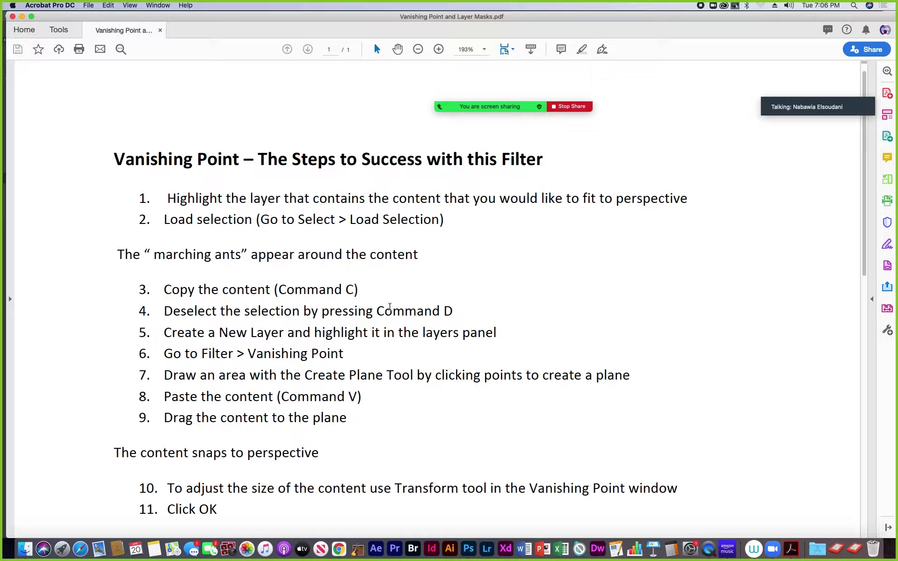
click(468, 548)
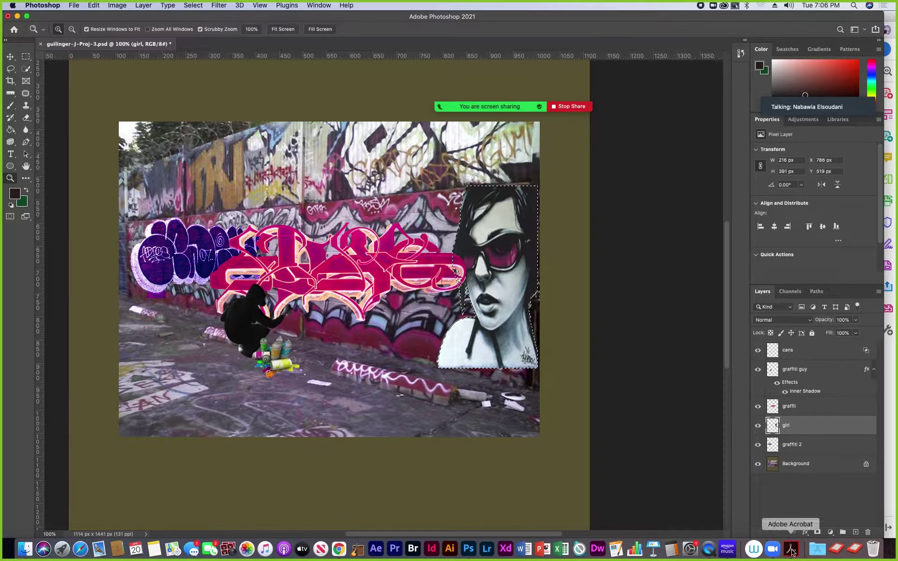
click(791, 548)
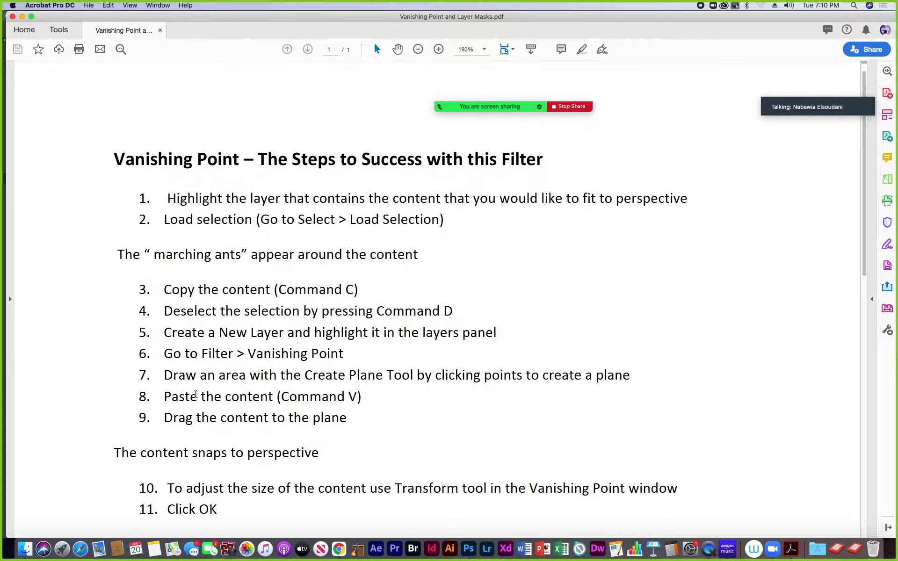
scroll(310, 434, down, 3)
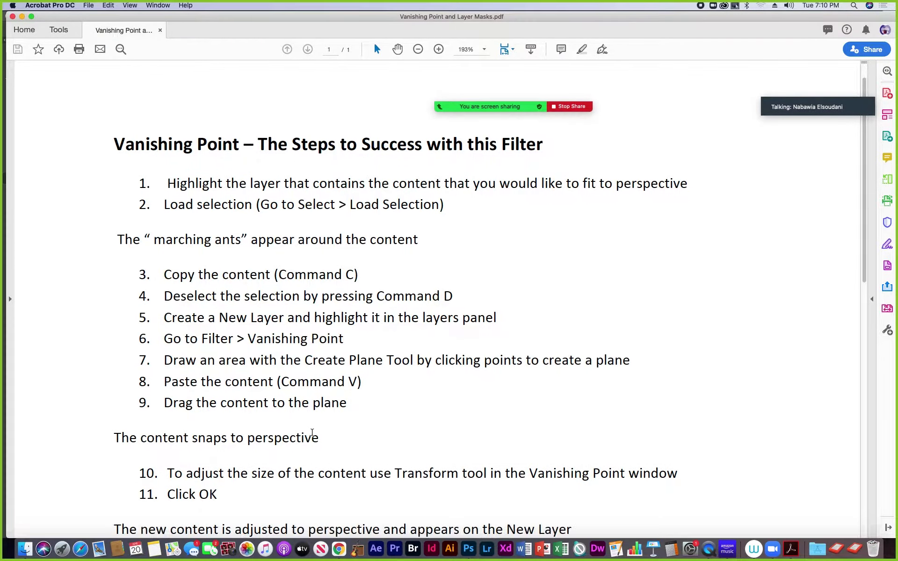
scroll(312, 433, down, 4)
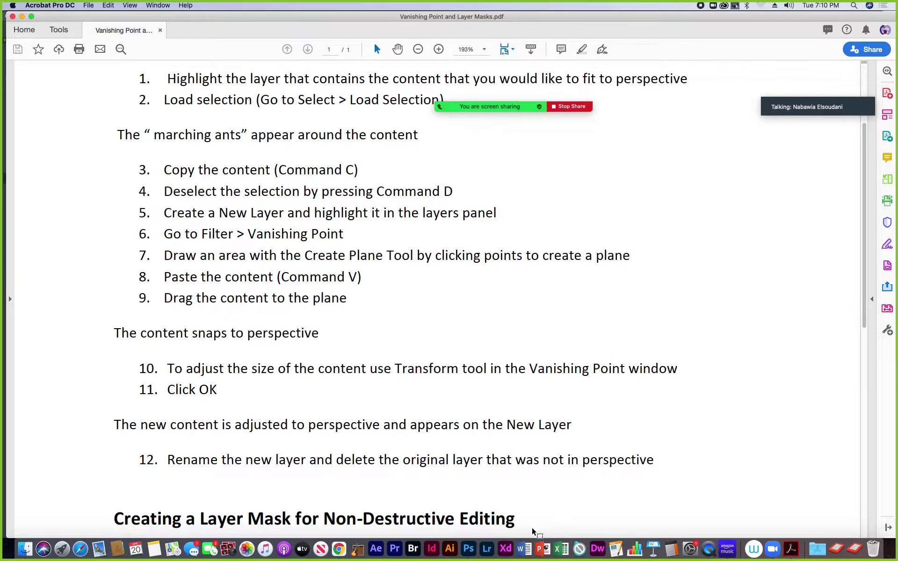
click(468, 550)
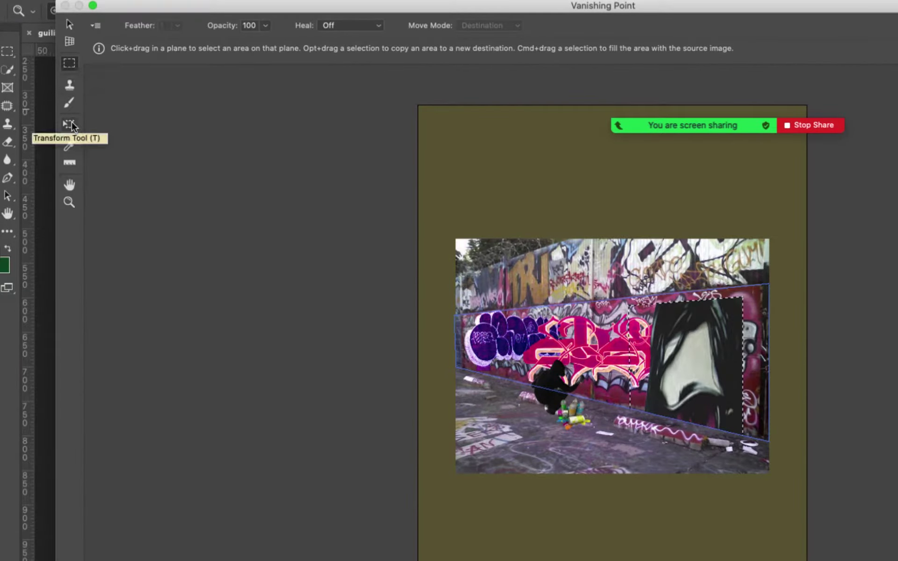
With Vanishing Point's Transform tool, scale and position the pasted girl to fill the right end of the wall plane, and apply the filter
click(68, 125)
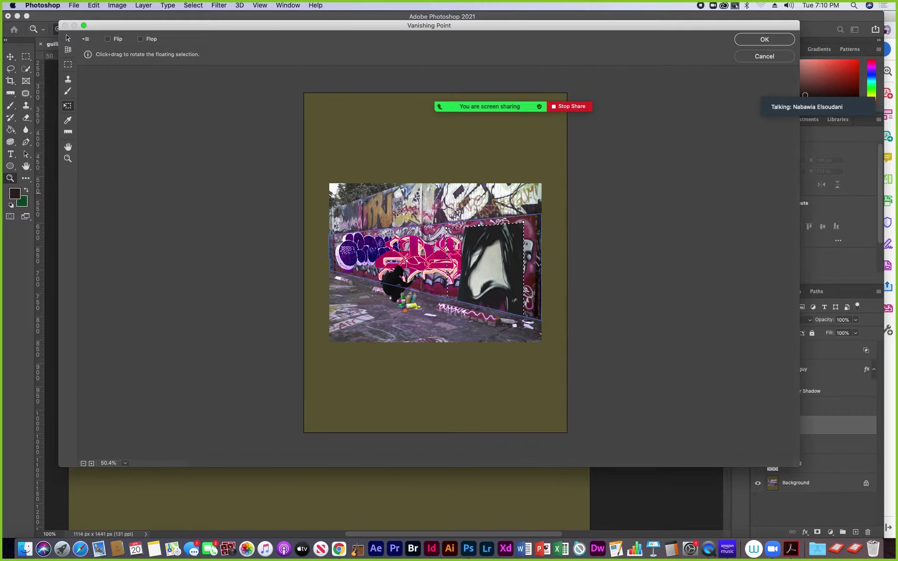
drag(447, 228, 448, 253)
drag(524, 253, 495, 293)
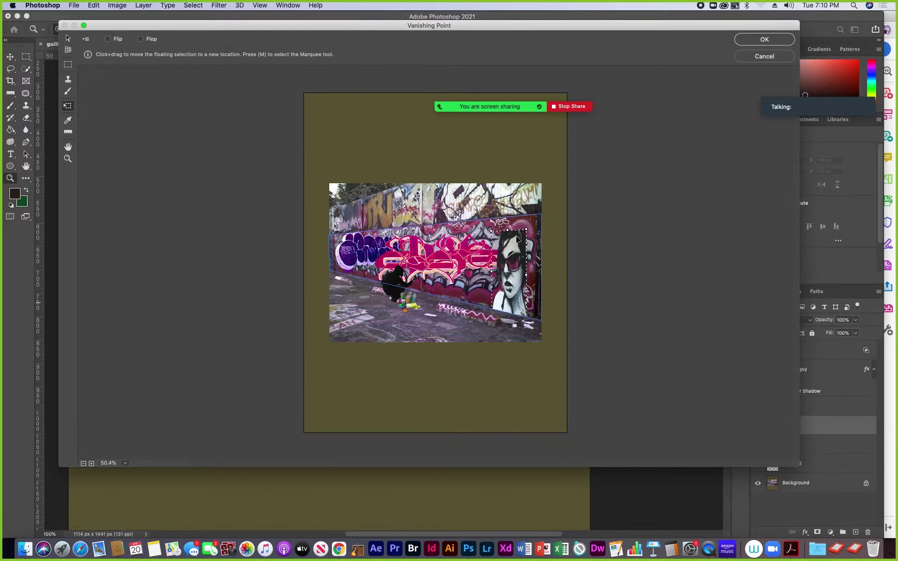
drag(513, 228, 510, 226)
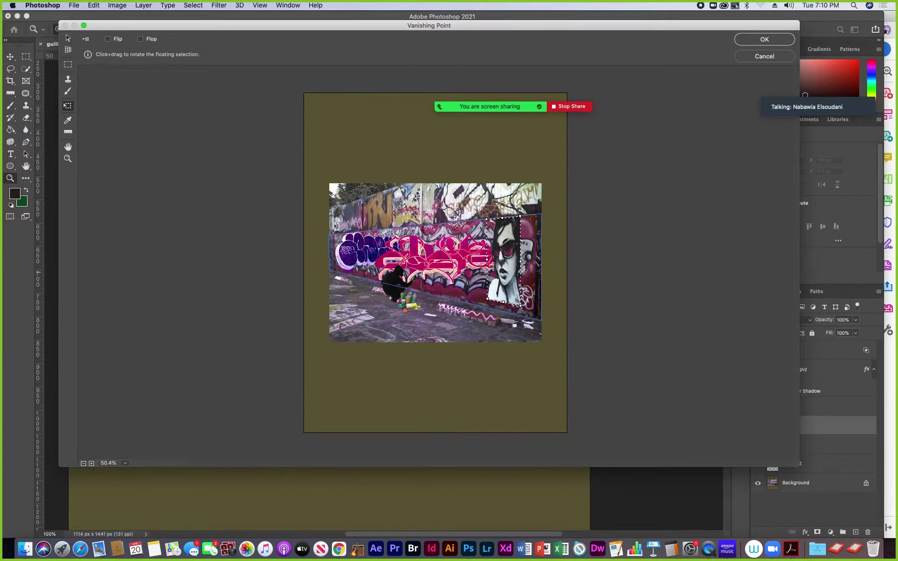
drag(521, 307, 541, 322)
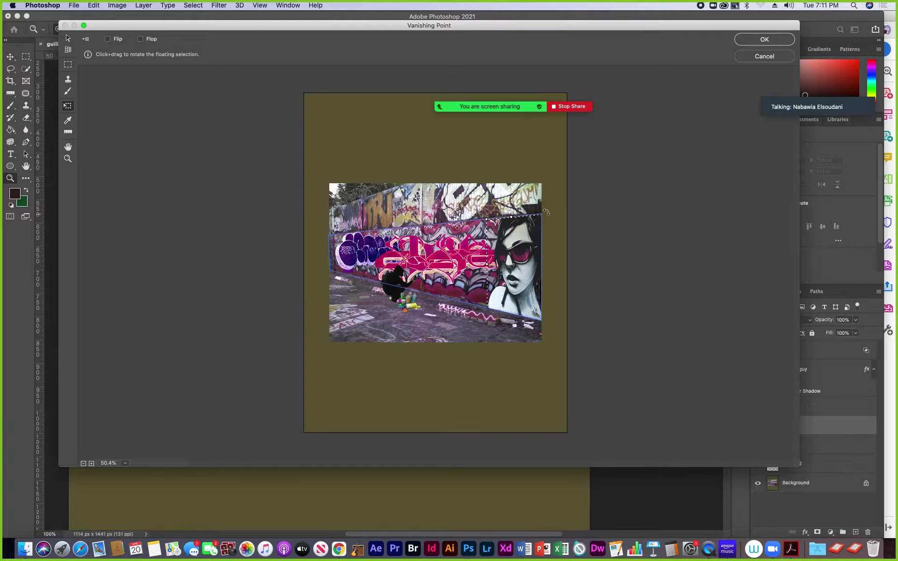
drag(487, 218, 484, 217)
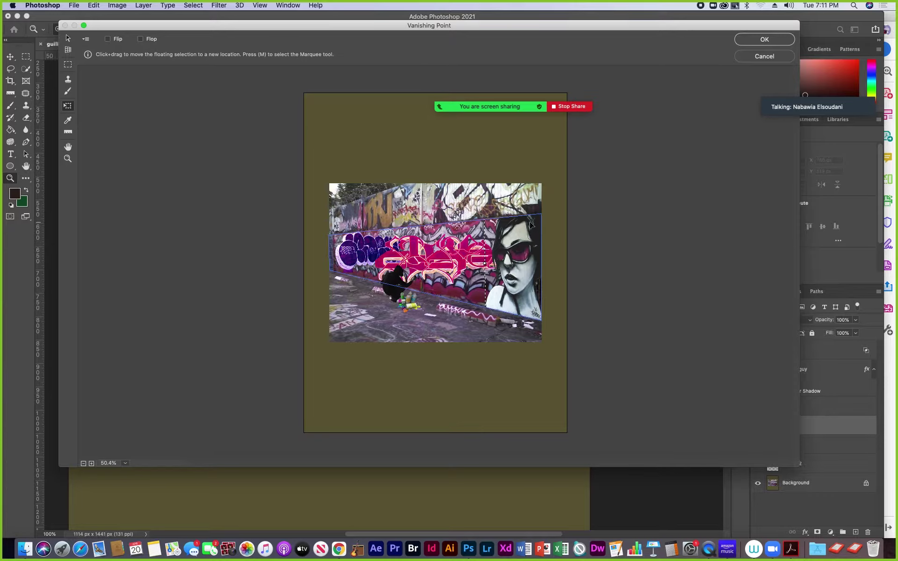
click(764, 40)
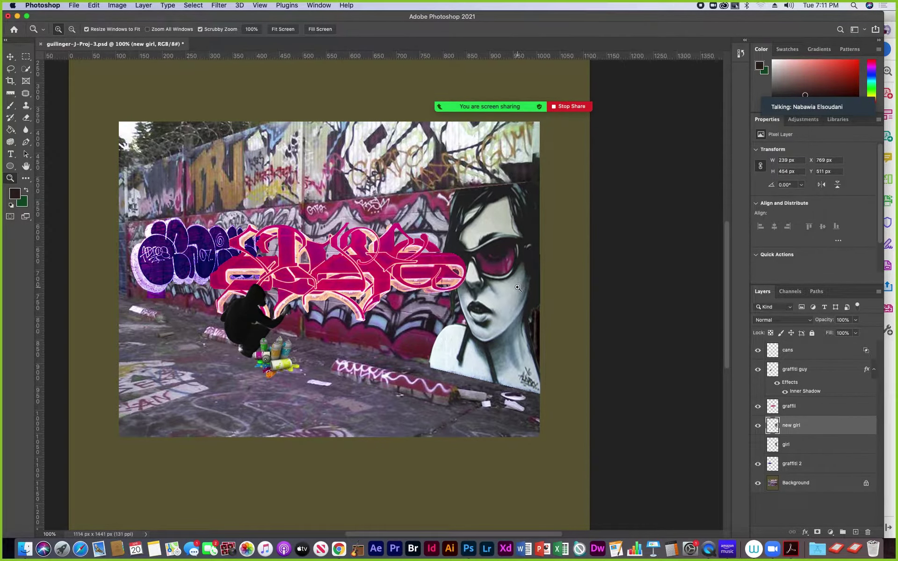
Hide the graffii layer and compare the original girl with new girl by switching their visibility, leaving only new girl shown
click(757, 406)
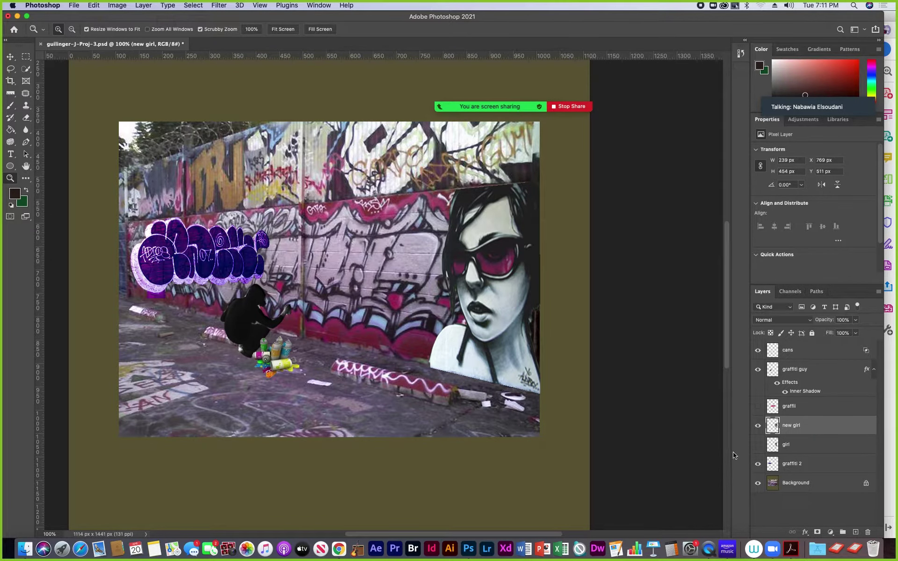
click(758, 426)
click(758, 445)
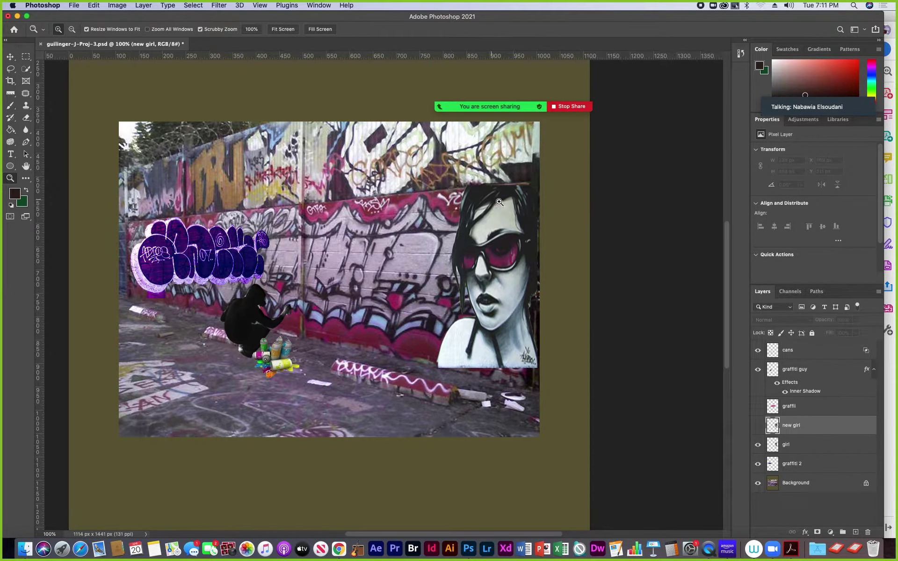
click(757, 445)
click(757, 426)
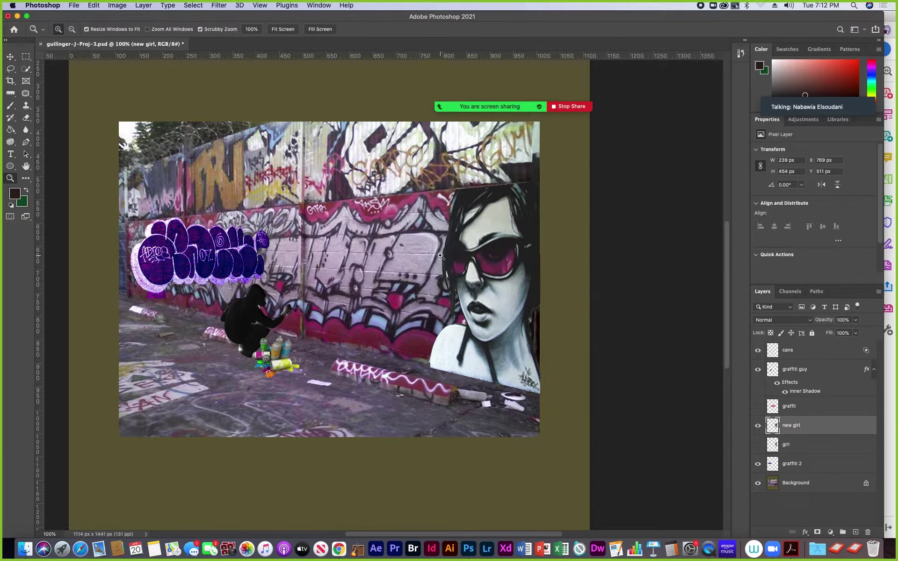
Try the Linear Light and Hard Light blend modes on the new girl layer, and restore Normal
click(810, 323)
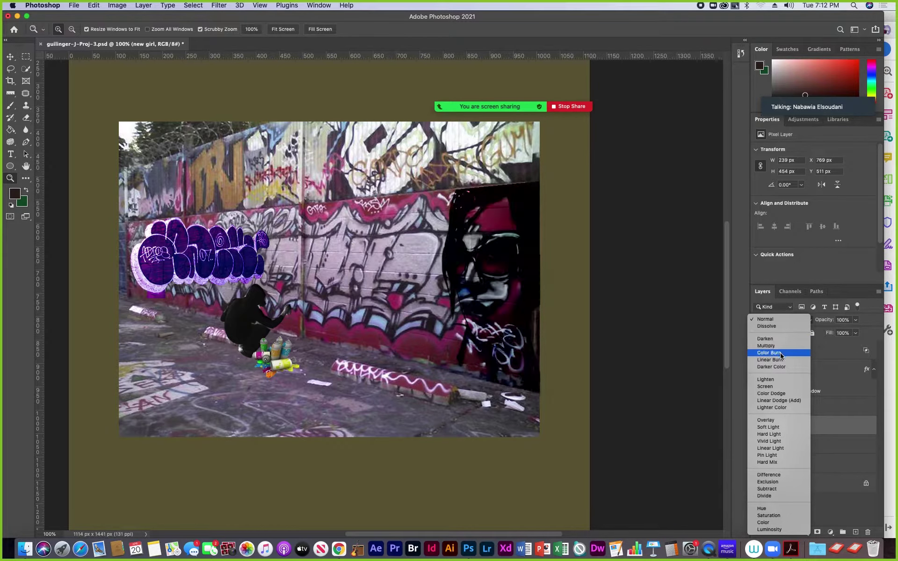
click(772, 449)
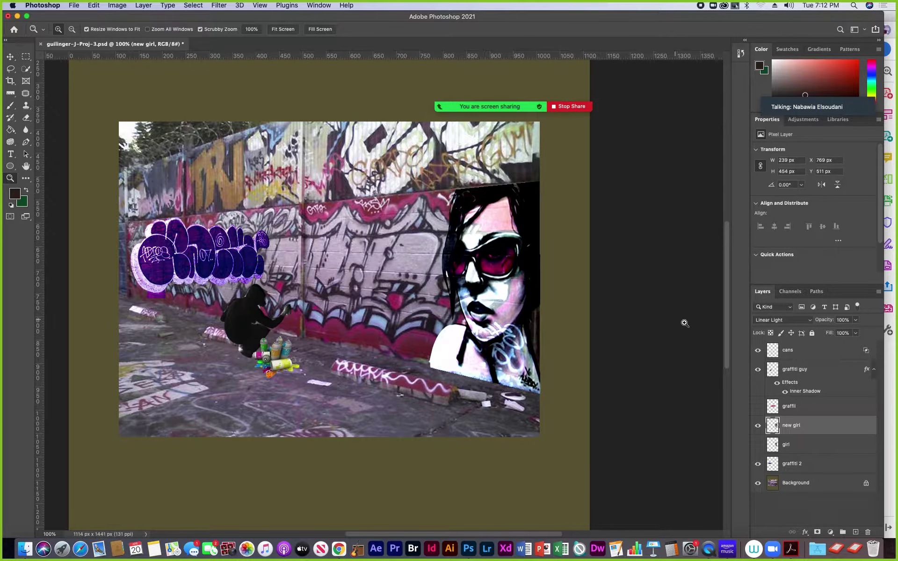
click(810, 321)
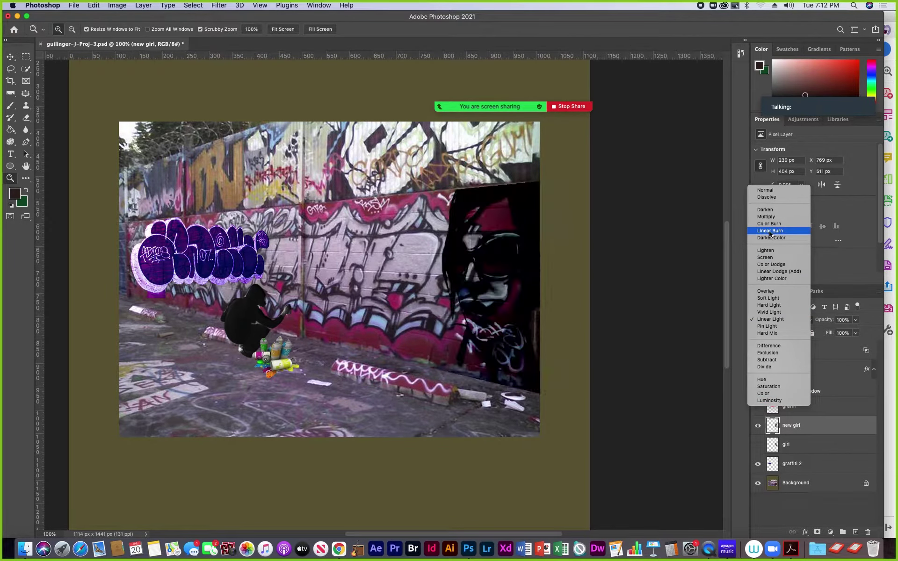
click(768, 306)
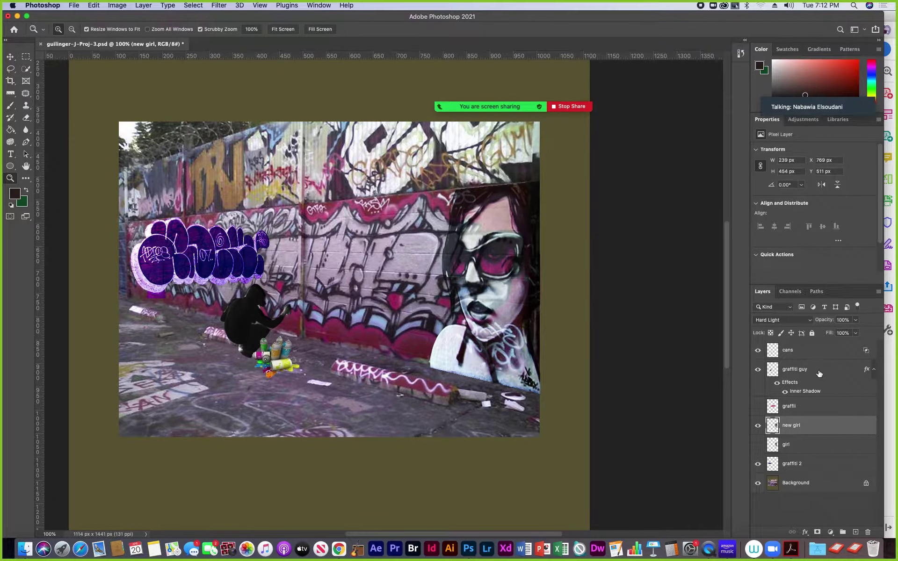
click(790, 320)
click(775, 205)
Lower the new girl layer's opacity to 88%
click(857, 323)
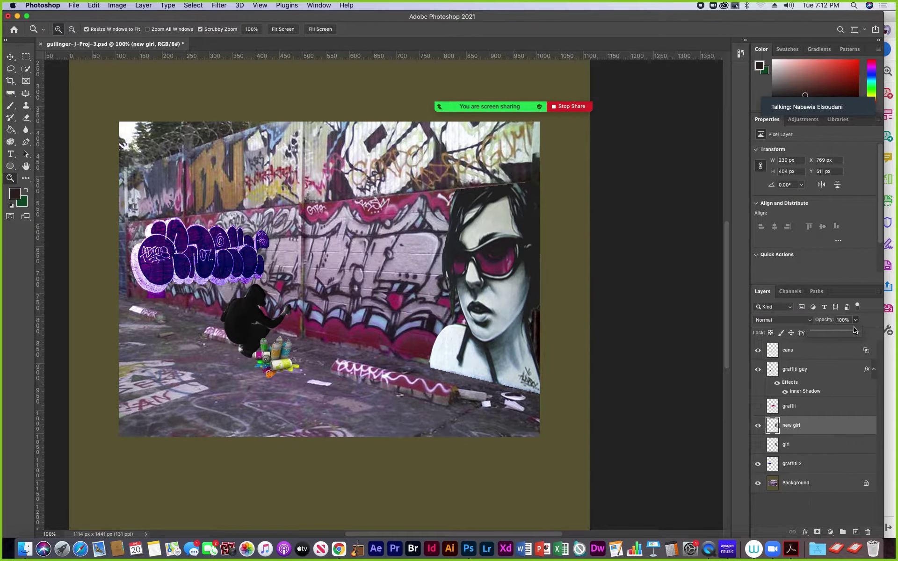
drag(850, 331, 851, 332)
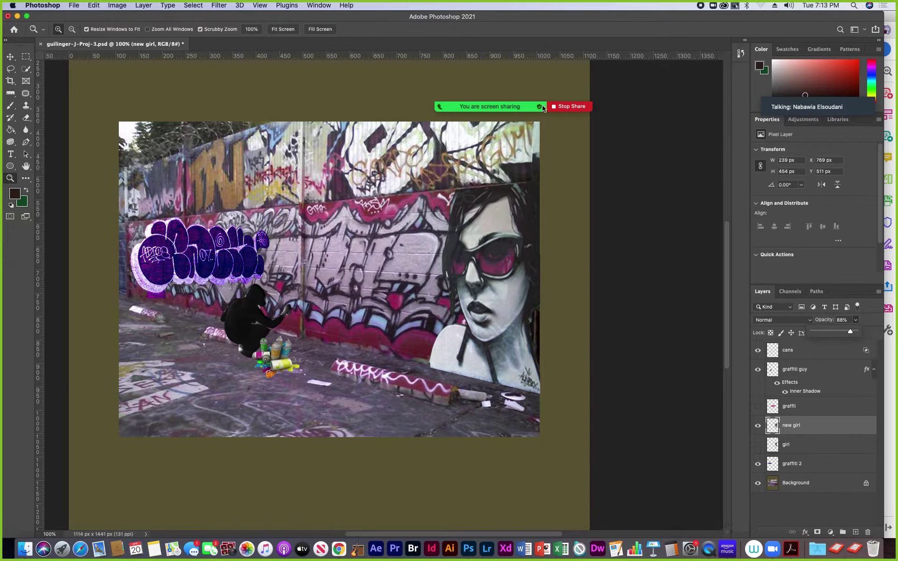
Open the Zoom meeting chat to read the new message, and close the chat window
mouse_move(474, 117)
click(682, 87)
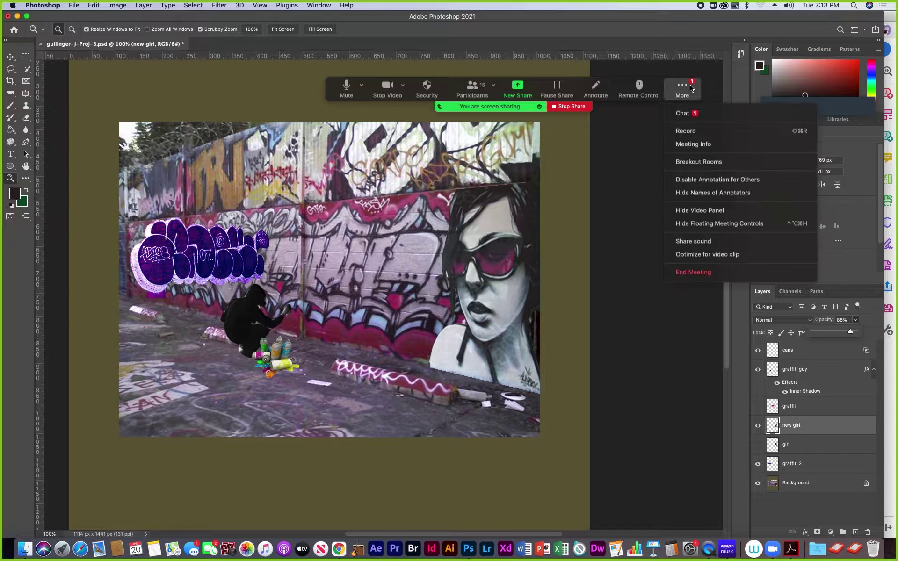
click(693, 113)
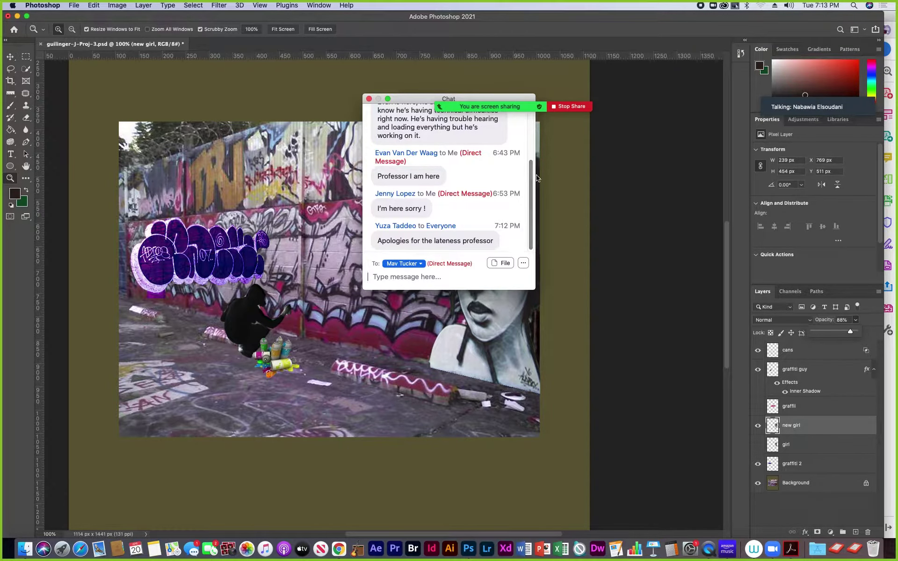
click(369, 99)
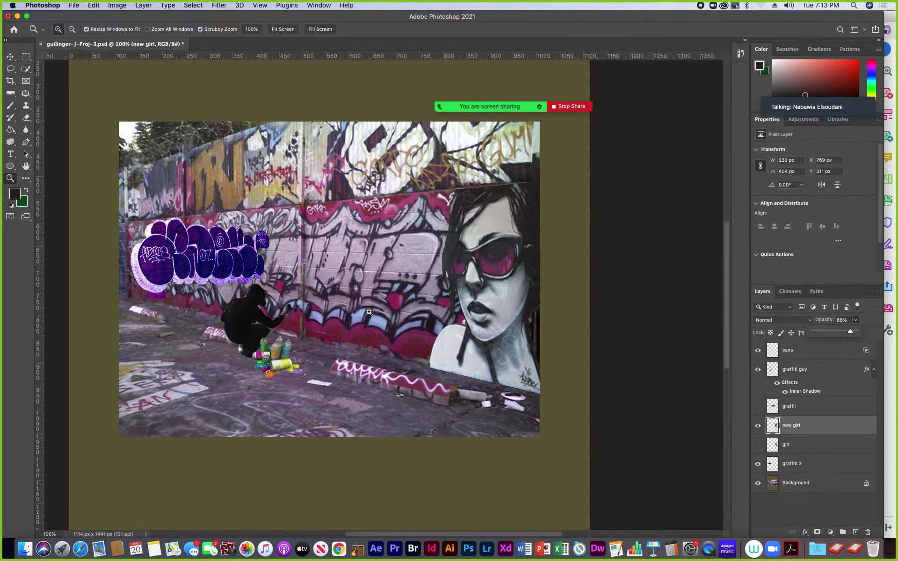
Toggle the graffii layer's visibility to compare the wall with and without it, leaving the layer shown
click(758, 407)
click(758, 408)
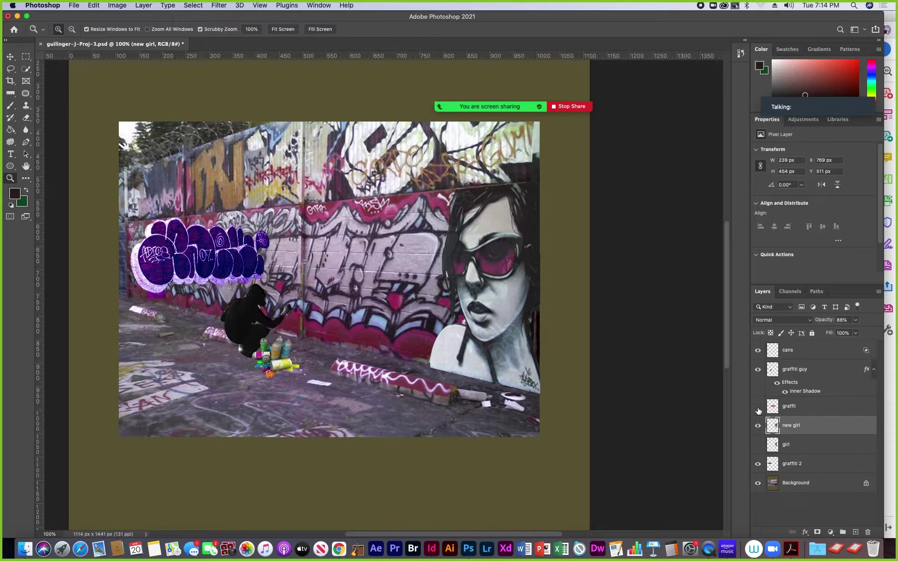
click(758, 407)
click(758, 407)
click(758, 407)
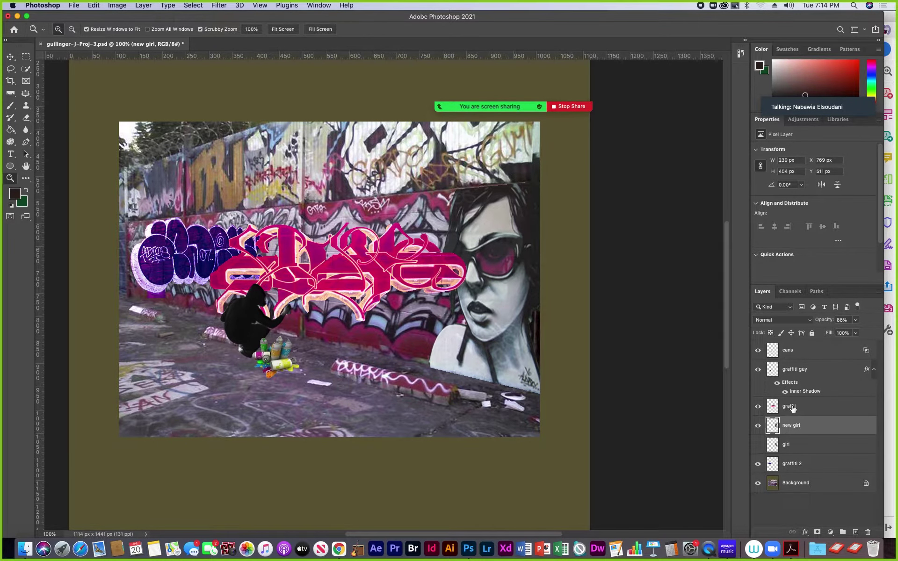
Make graffii the active layer, load its content as a selection from the thumbnail, and deselect
click(791, 407)
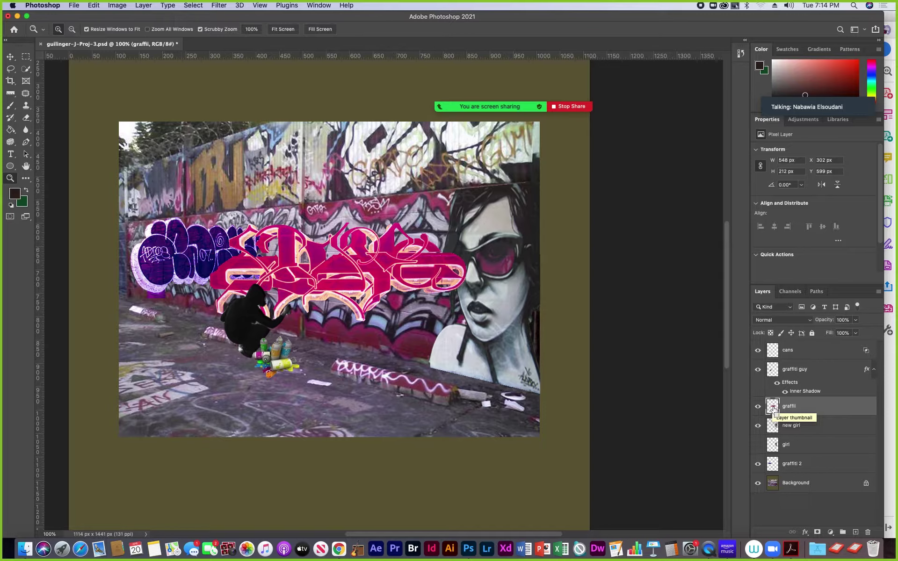
super+click(773, 409)
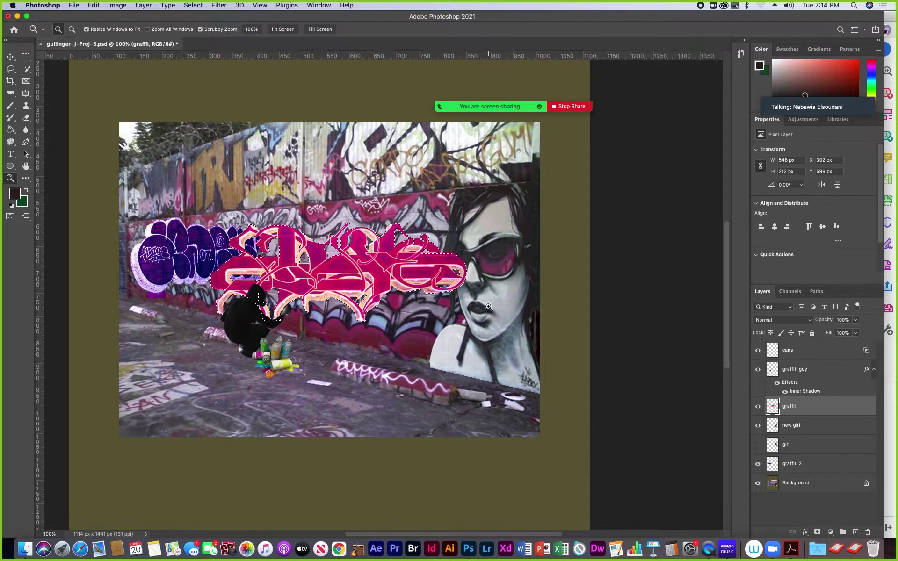
key(super+d)
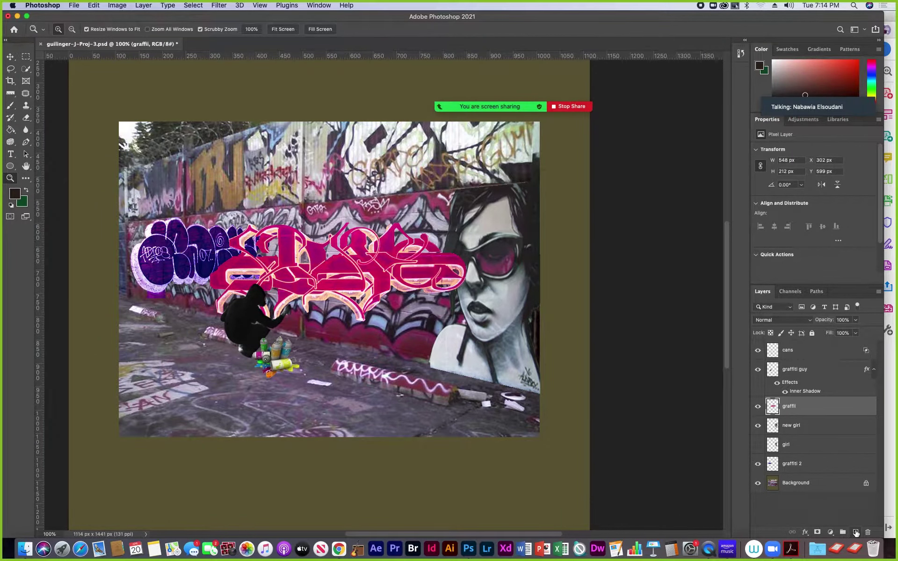
Add a new layer above graffii, name it new graffiti, and hide the original graffii layer
click(844, 530)
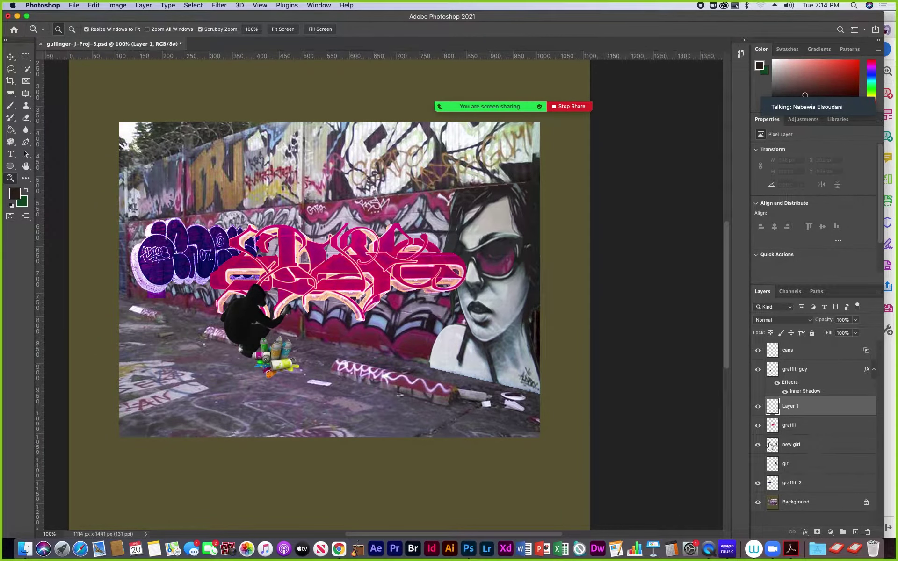
double_click(789, 411)
text(new graffiti)
key(Return)
click(758, 428)
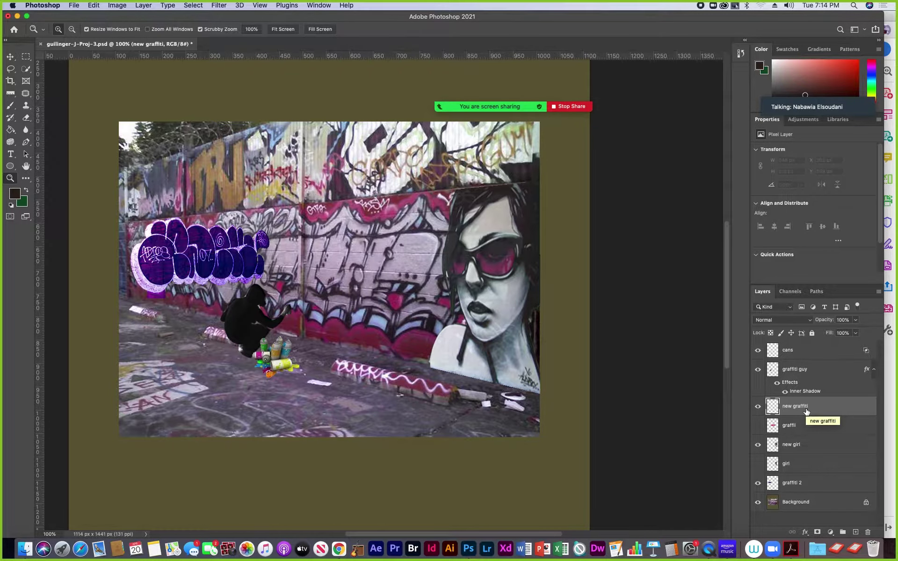
Paste the copied pink graffiti into Vanishing Point and place it on the wall's perspective plane
click(218, 5)
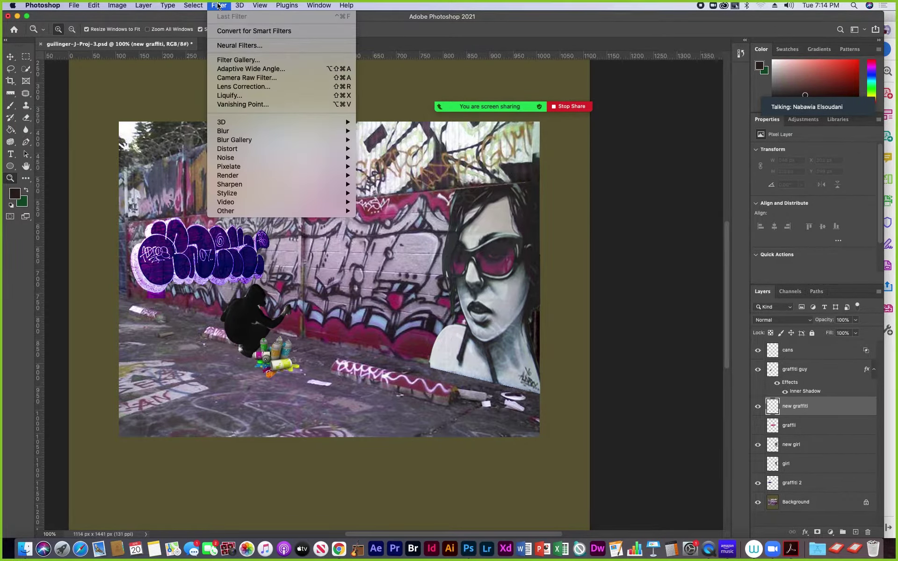
click(229, 106)
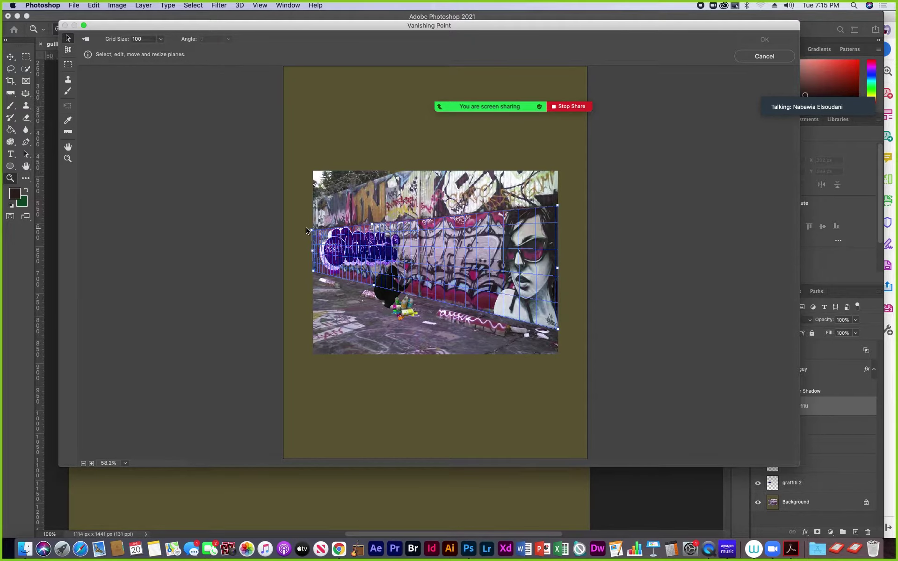
drag(311, 230, 312, 230)
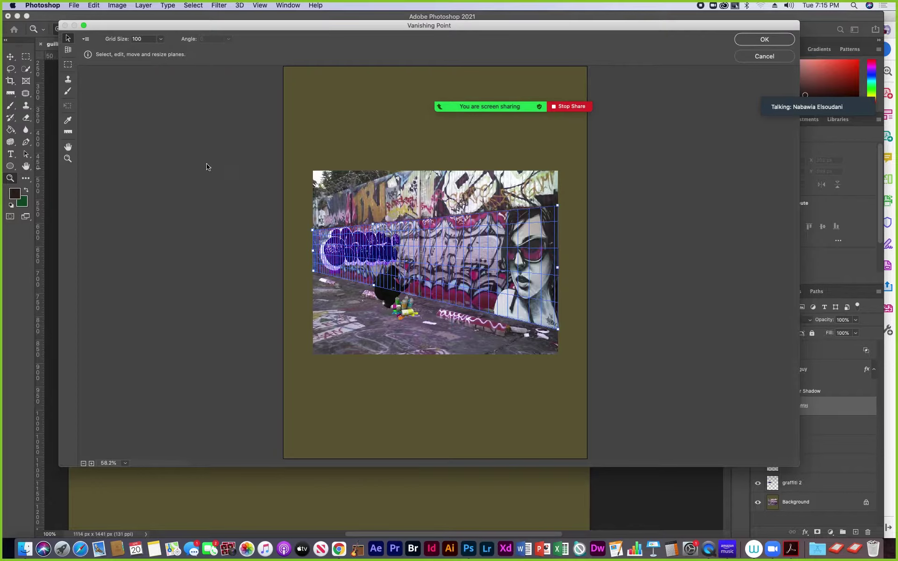
key(alt)
key(super+v)
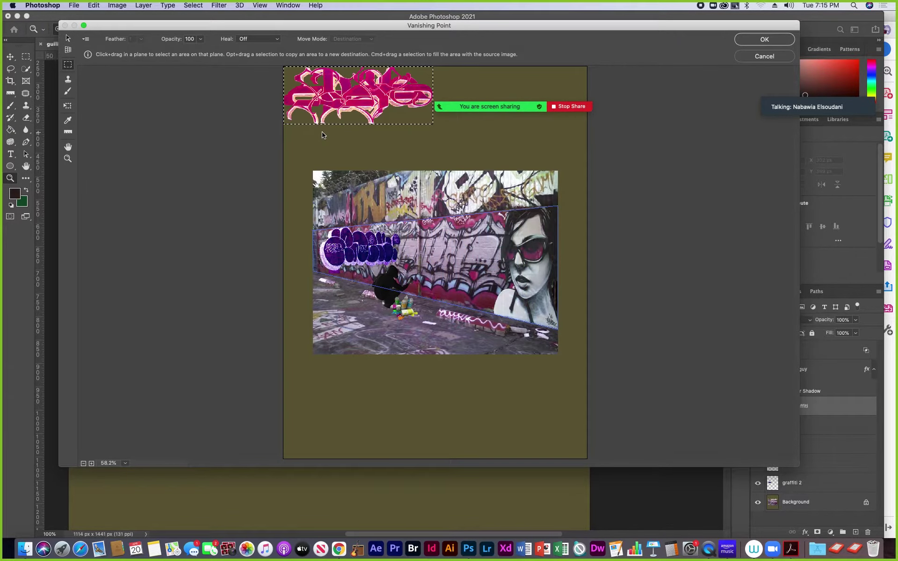
drag(338, 96, 442, 258)
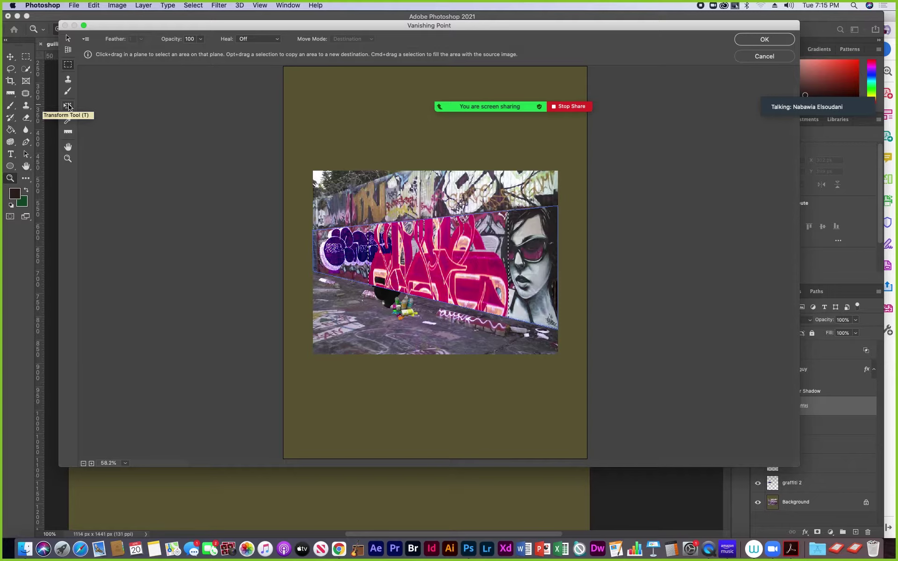
Scale and position the pink graffiti to fit between the purple graffiti and the girl, and apply the Vanishing Point filter
click(68, 106)
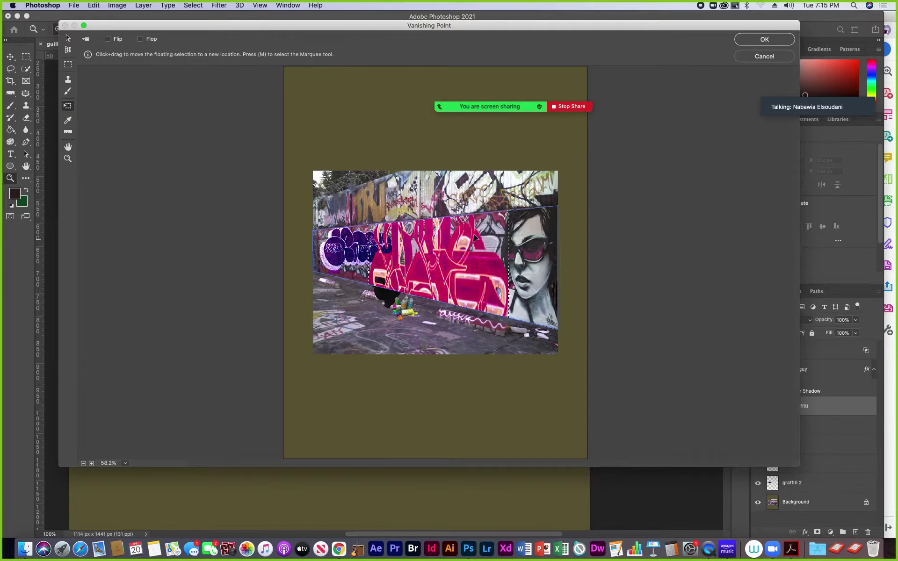
drag(503, 233, 466, 273)
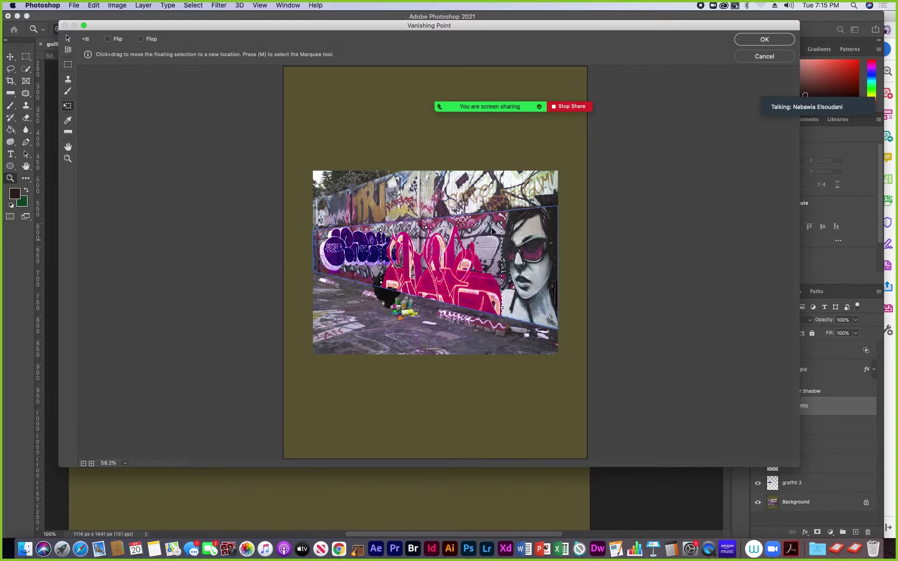
drag(459, 278, 461, 252)
drag(404, 256, 400, 256)
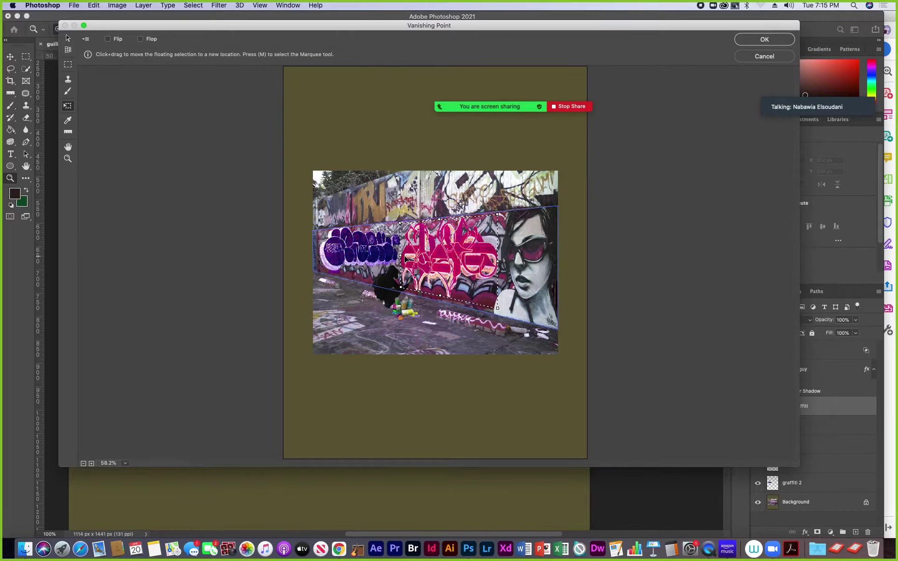
drag(439, 219, 438, 218)
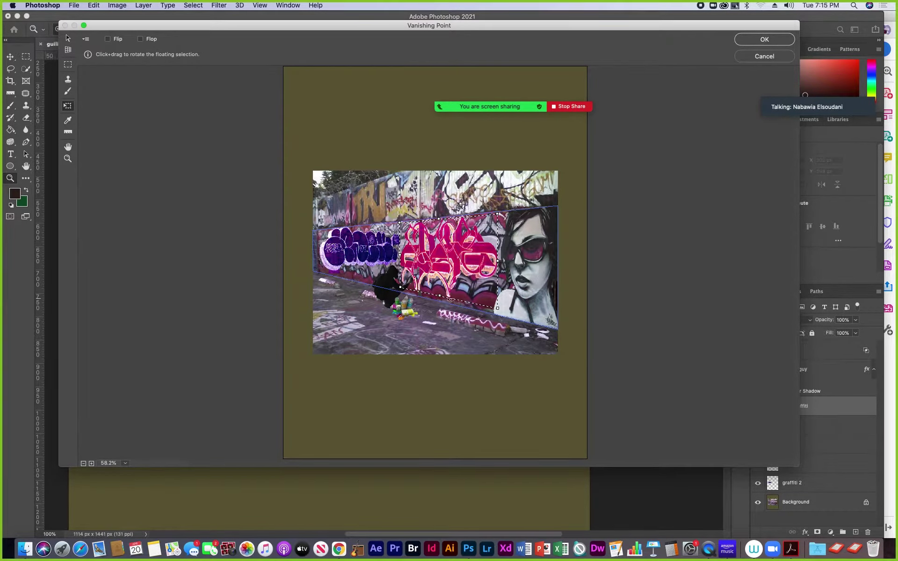
drag(439, 295, 441, 299)
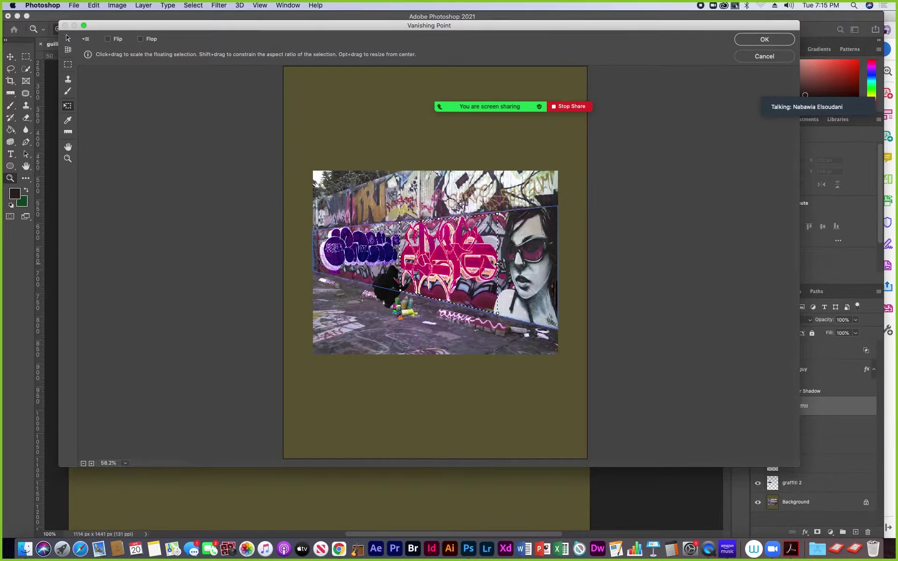
drag(498, 263, 499, 264)
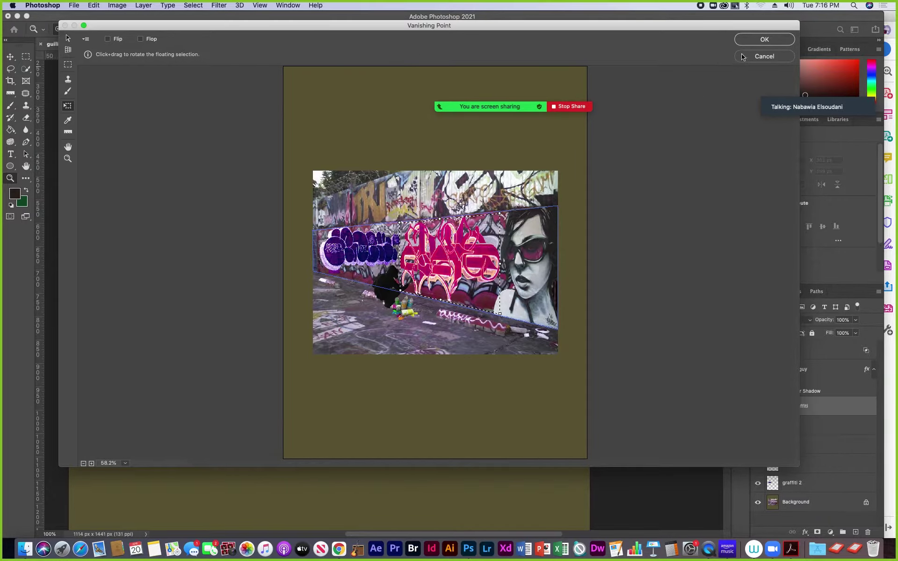
click(764, 40)
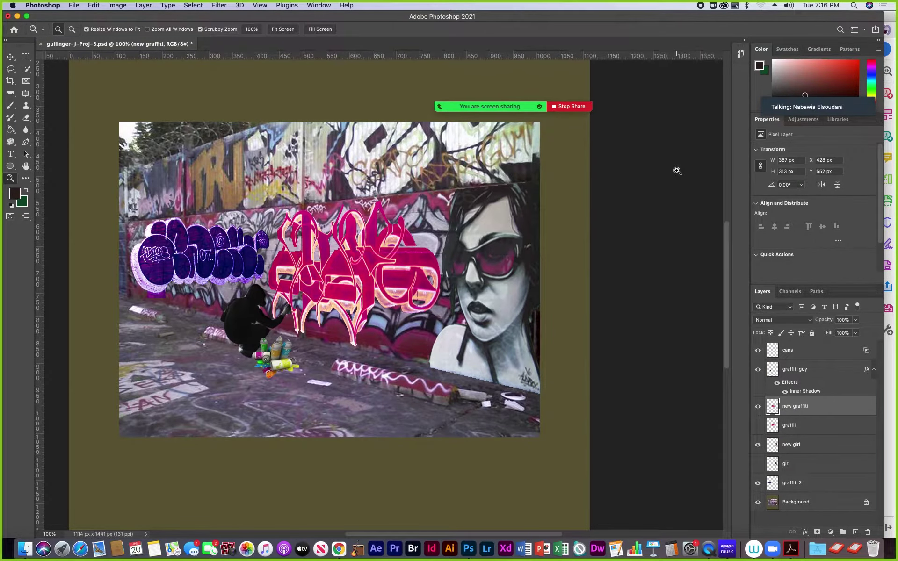
Compare the new graffiti layer with the original graffii layer by switching their visibility, leaving only new graffiti shown
click(757, 406)
click(757, 426)
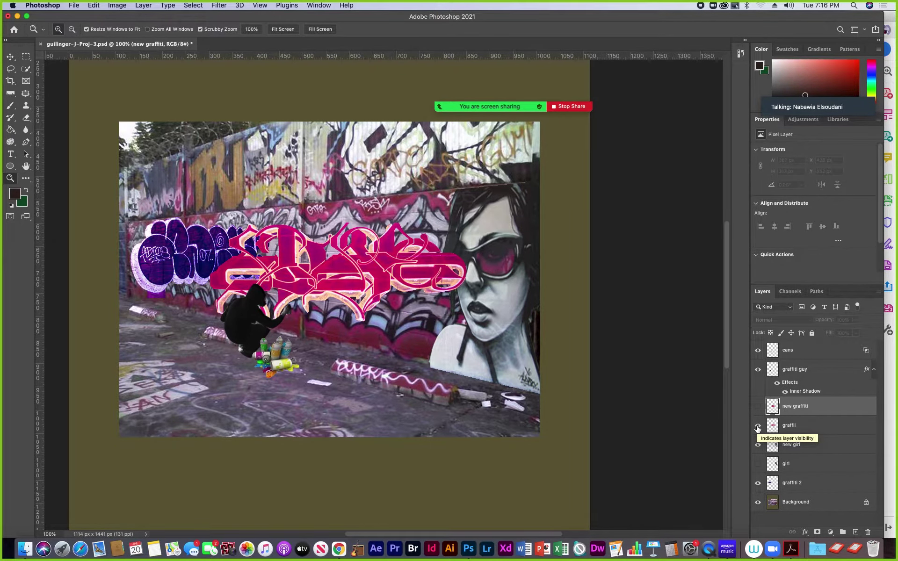
click(757, 426)
click(757, 407)
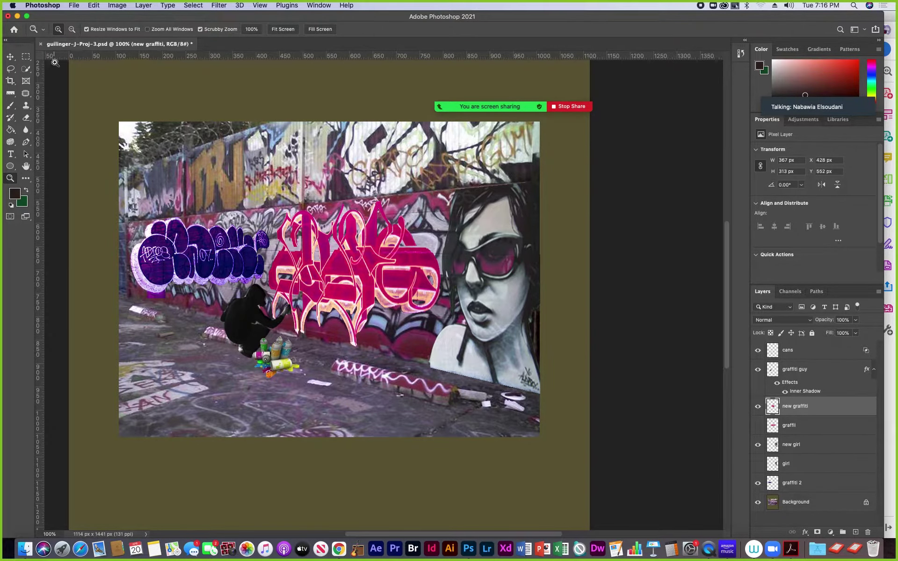
Close the graffiti wall document without saving the changes
click(73, 5)
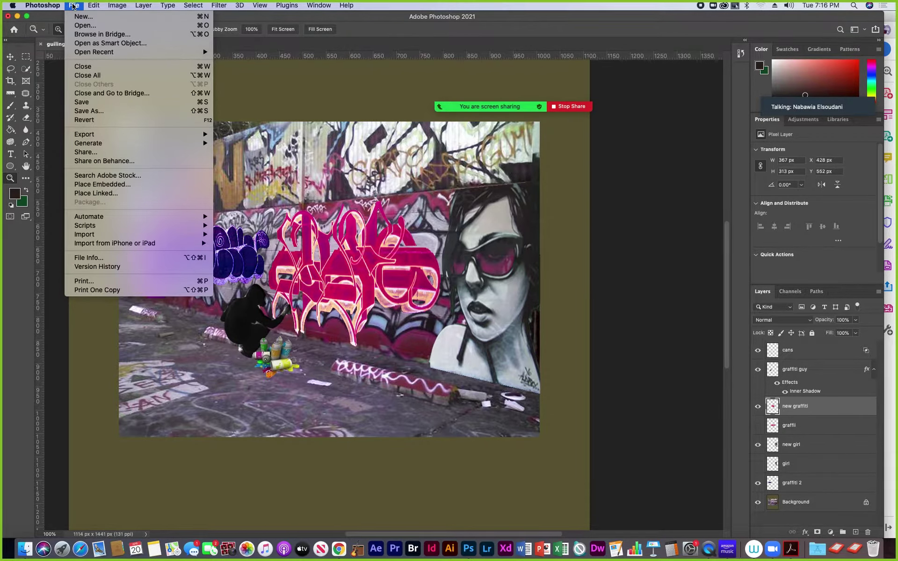
click(72, 68)
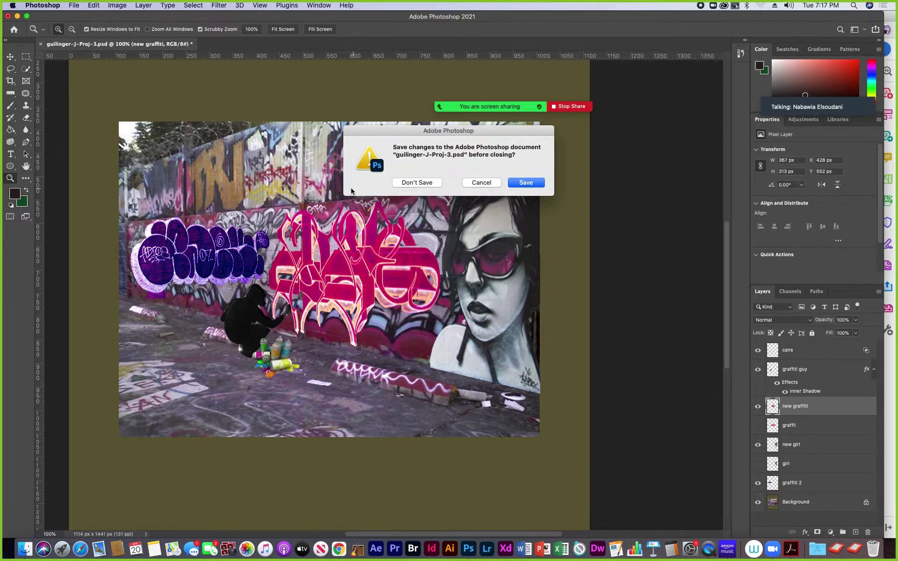
click(416, 182)
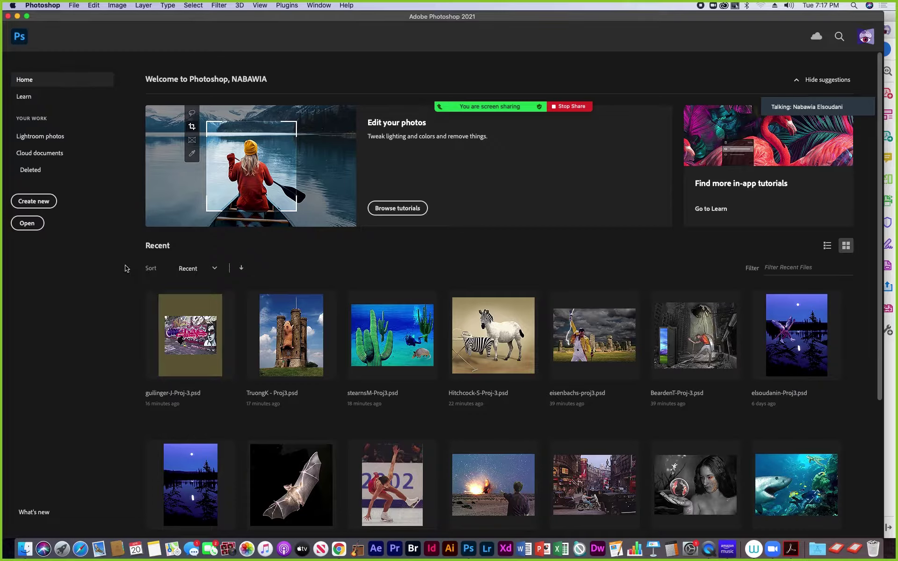
Open the Proj3 PSD from the 181-TTh-2021 folder inside Teaching from Home
click(75, 5)
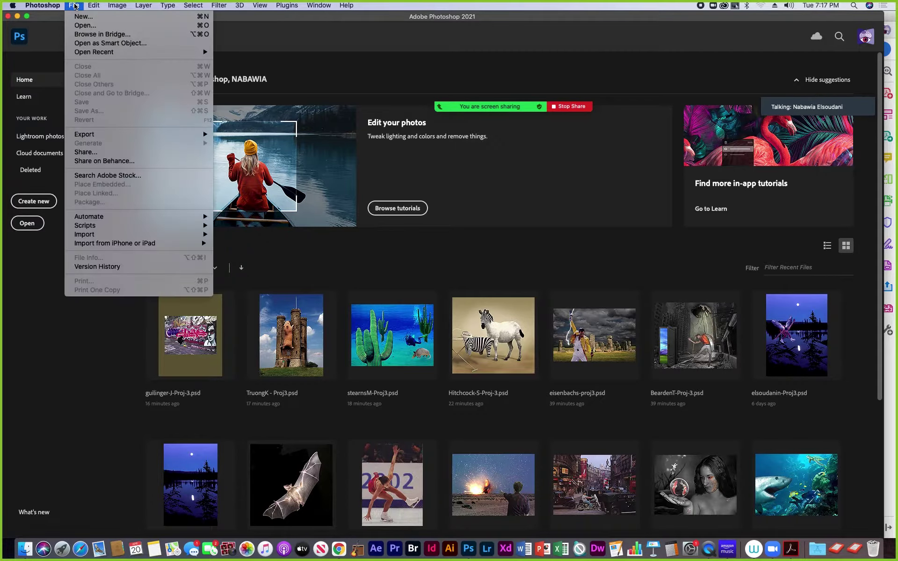
click(91, 26)
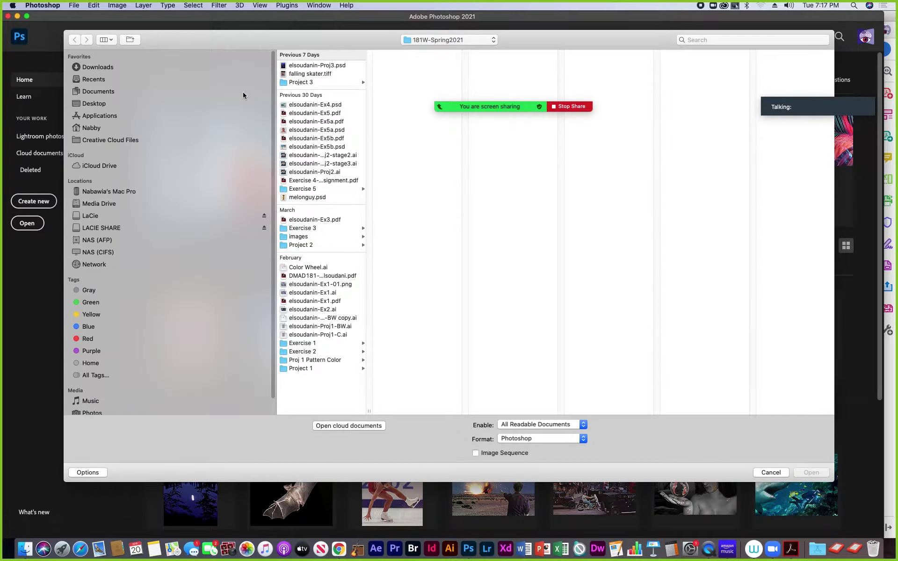
click(332, 68)
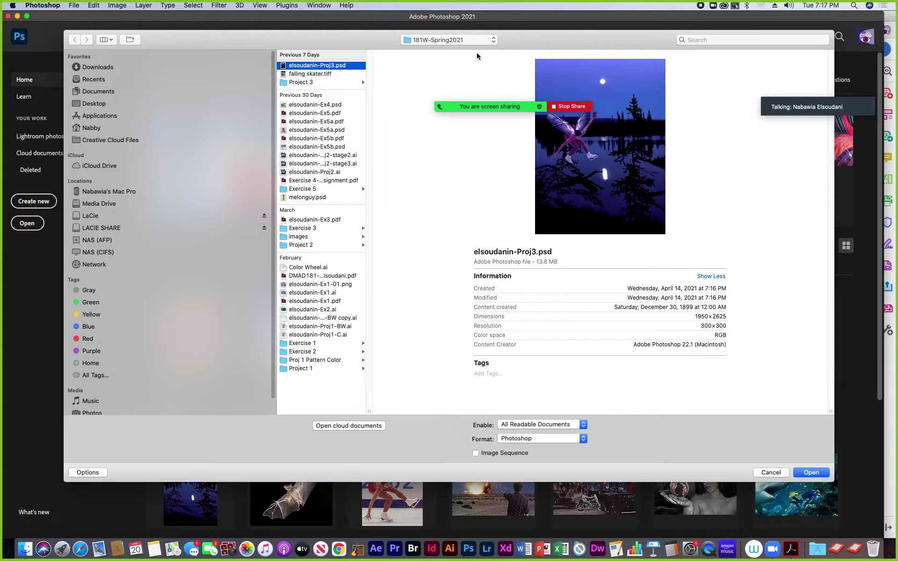
click(490, 42)
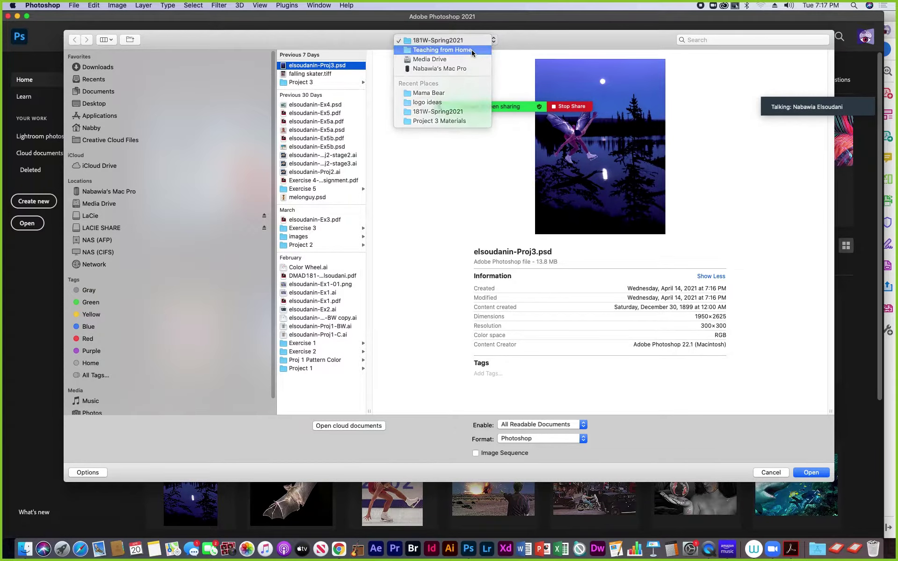
click(471, 50)
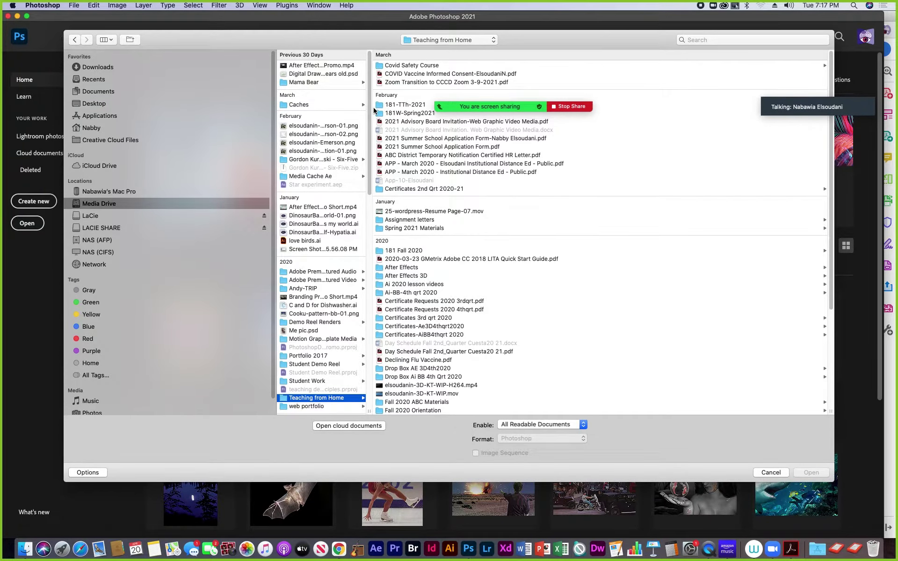
click(402, 106)
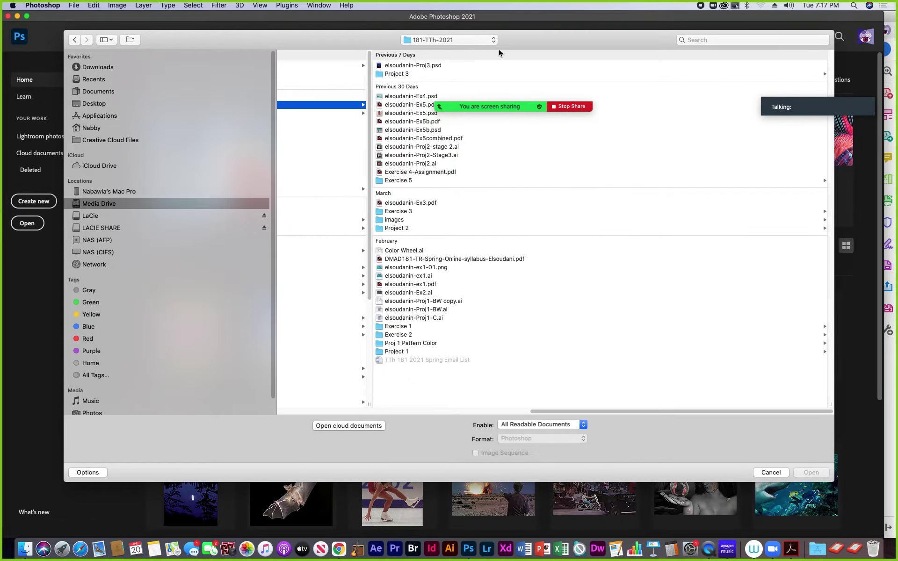
click(439, 66)
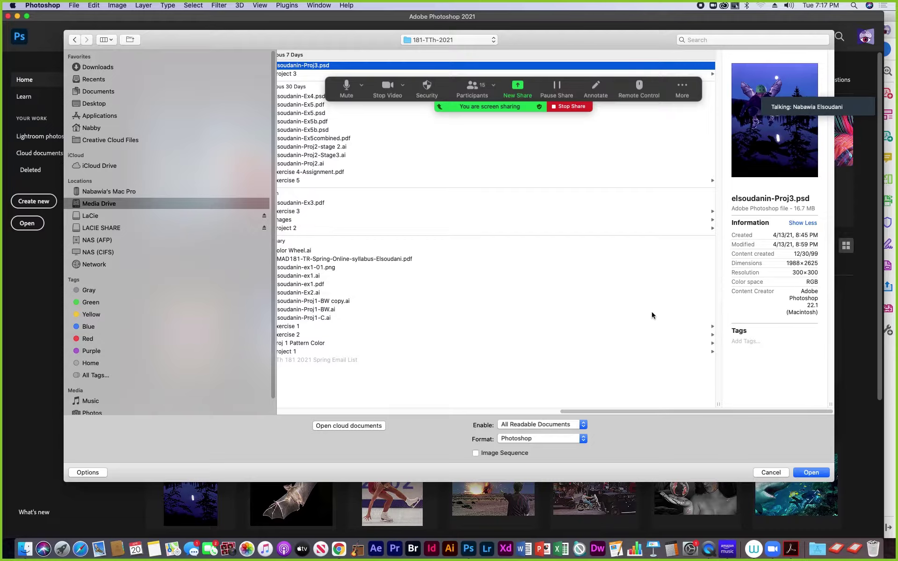
click(811, 473)
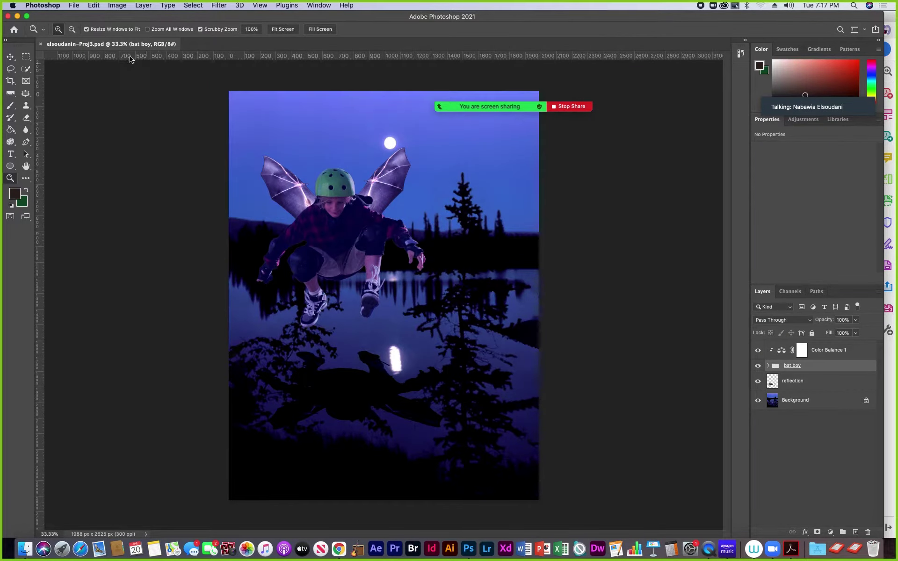
Browse to the Project 3 Materials folder inside OCC on the LaCie drive to open an image
click(74, 6)
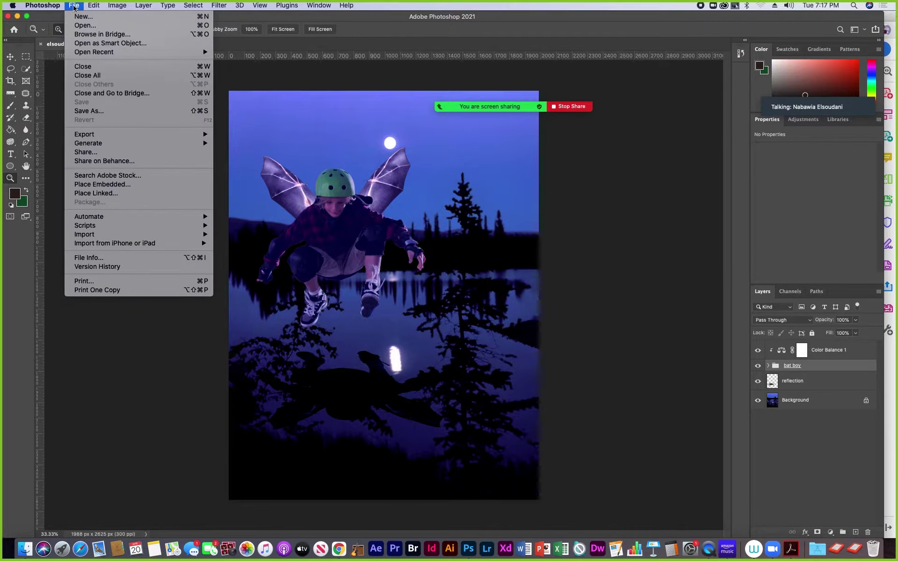
click(79, 26)
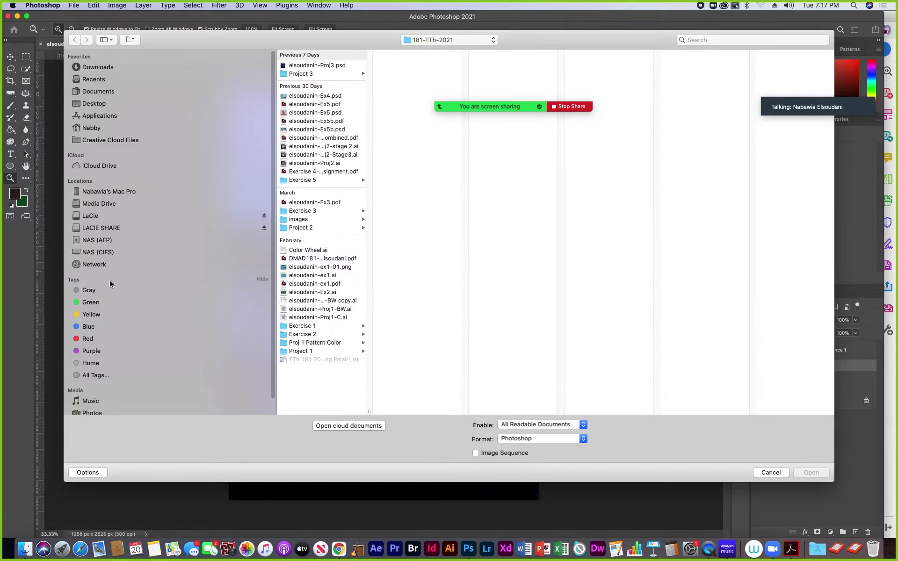
click(90, 217)
scroll(321, 381, down, 15)
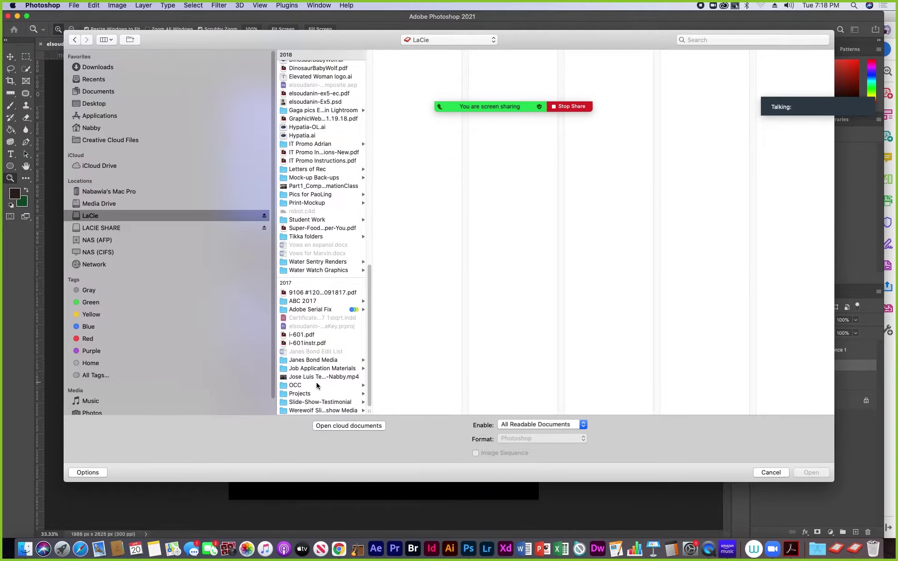
click(321, 384)
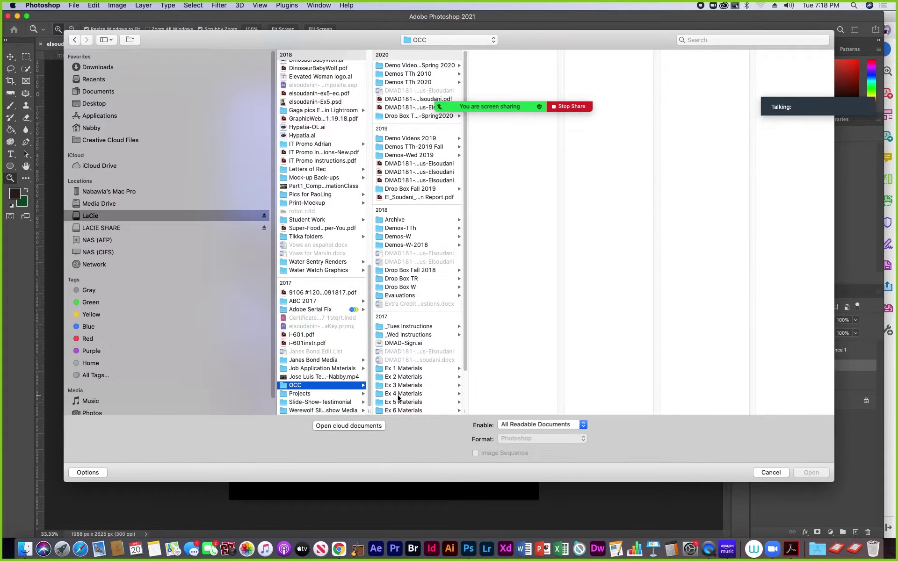
scroll(398, 398, down, 3)
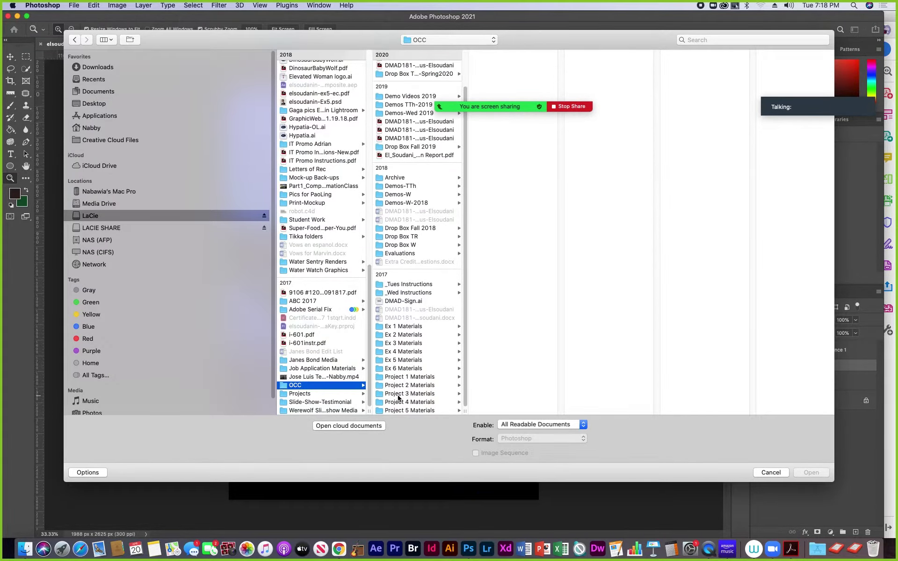
click(410, 394)
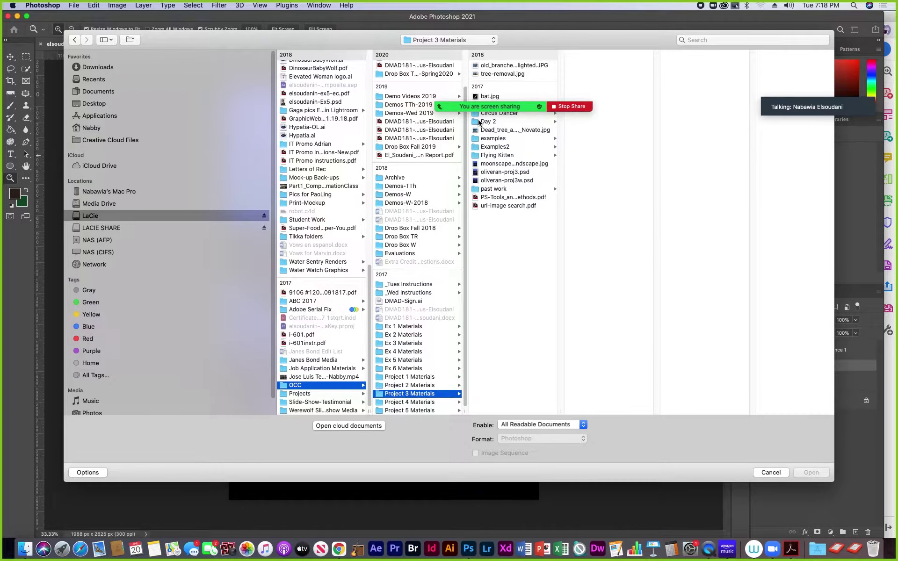
Preview the old branches and tree-removal photos, and open Dead_tree_at_Rush_Creek_Open_Space_Preserve,_Novato.jpg
mouse_move(334, 97)
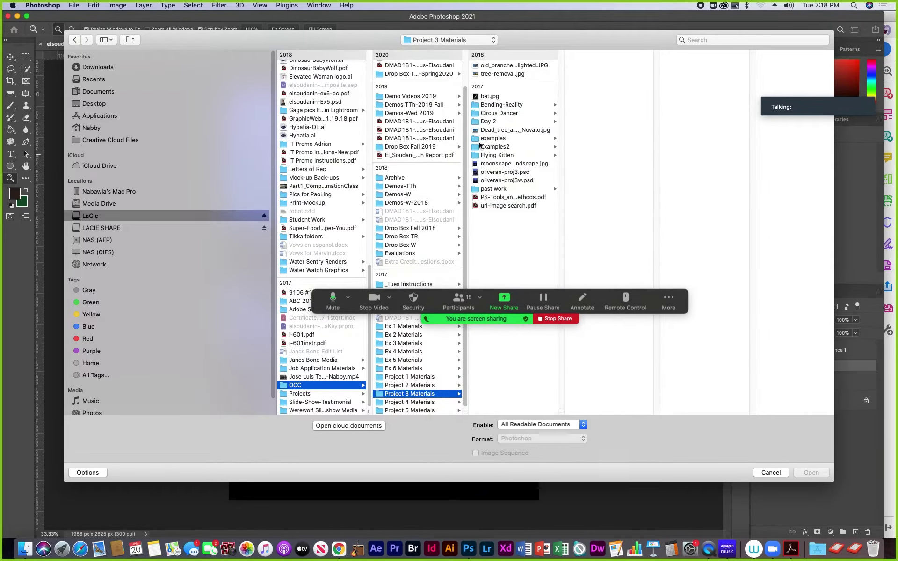
click(499, 75)
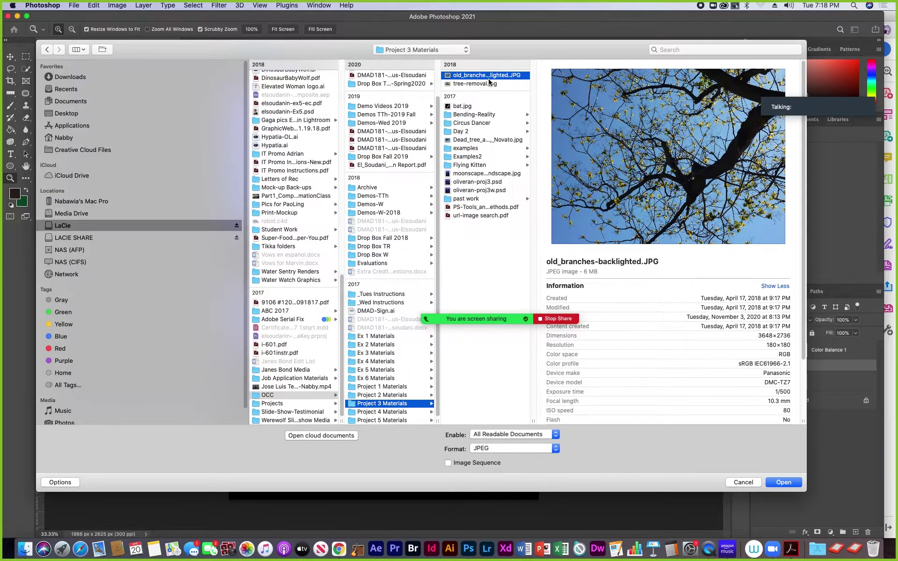
click(483, 84)
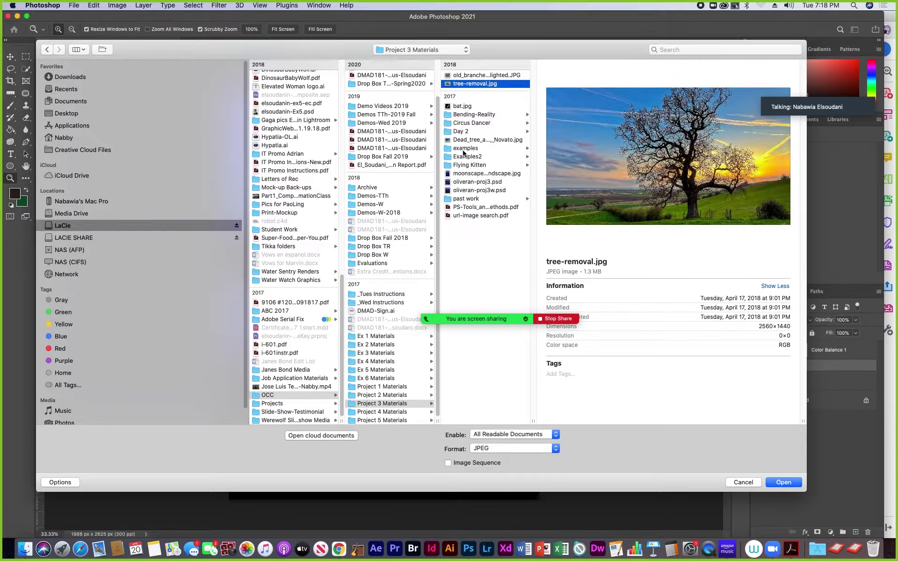
click(465, 141)
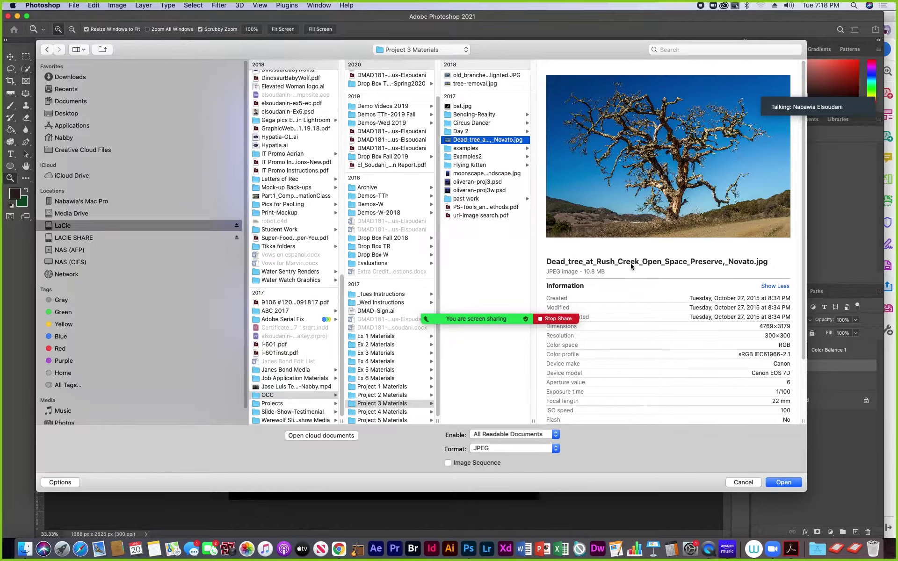
click(789, 486)
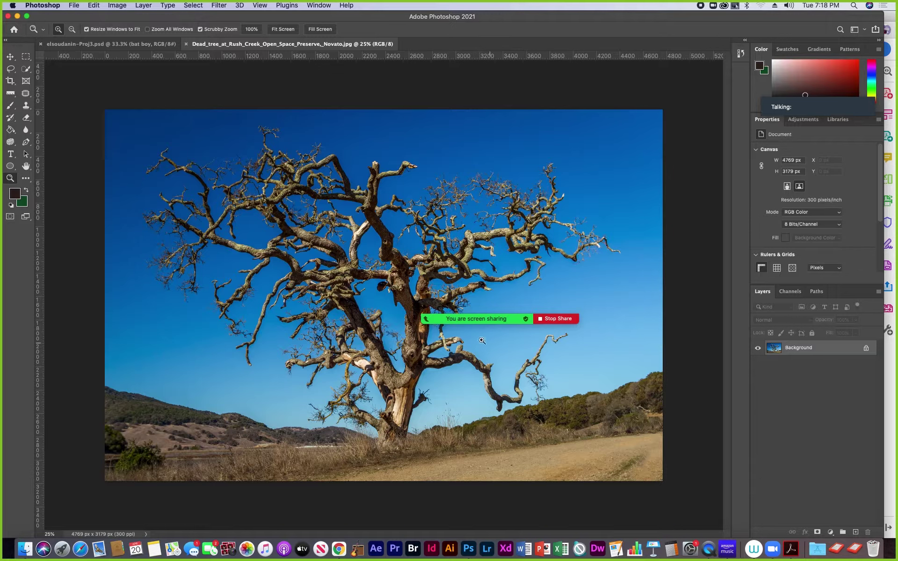
Examine the dead tree's fine twigs and tangled upper branches against the blue sky at close range
drag(326, 290, 403, 75)
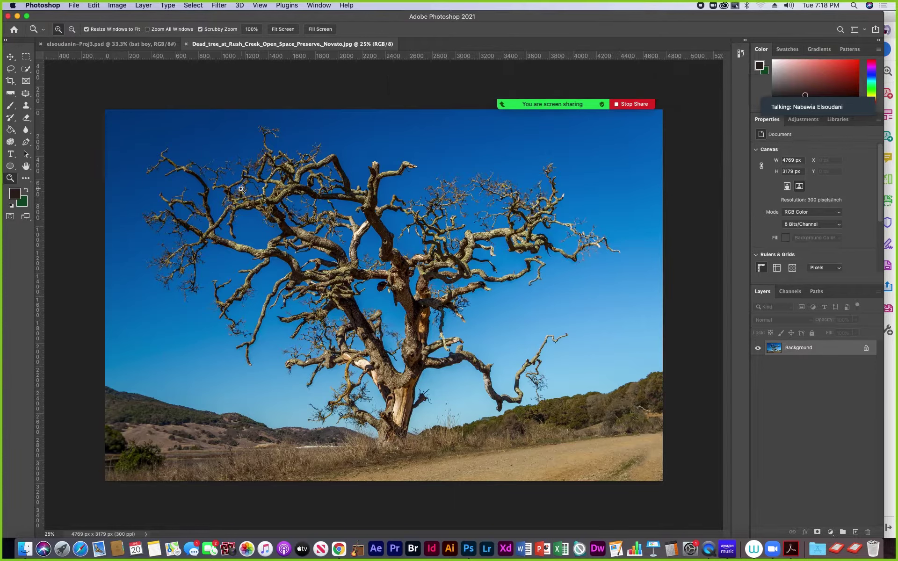
click(271, 187)
click(234, 185)
click(196, 175)
click(191, 173)
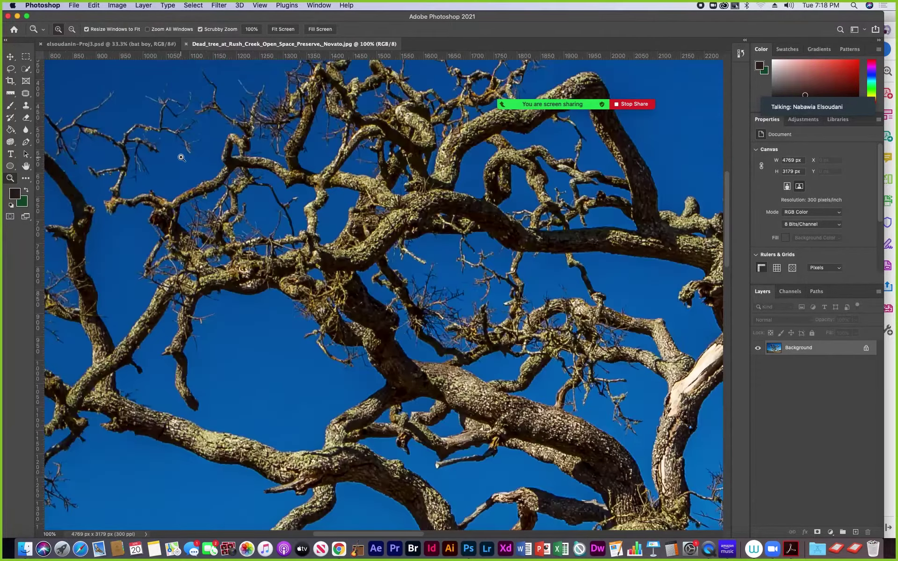
click(128, 164)
drag(223, 139, 373, 286)
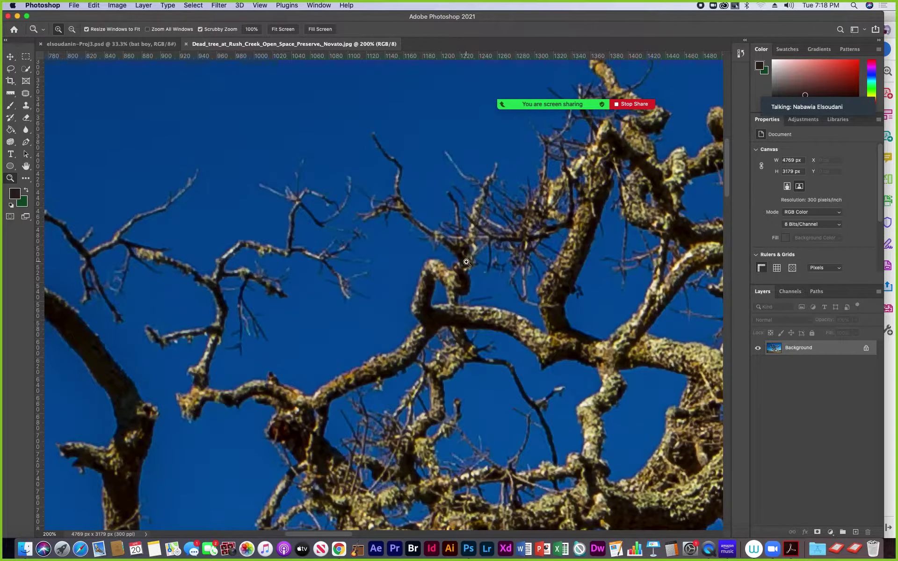
key(alt)
alt+click(531, 330)
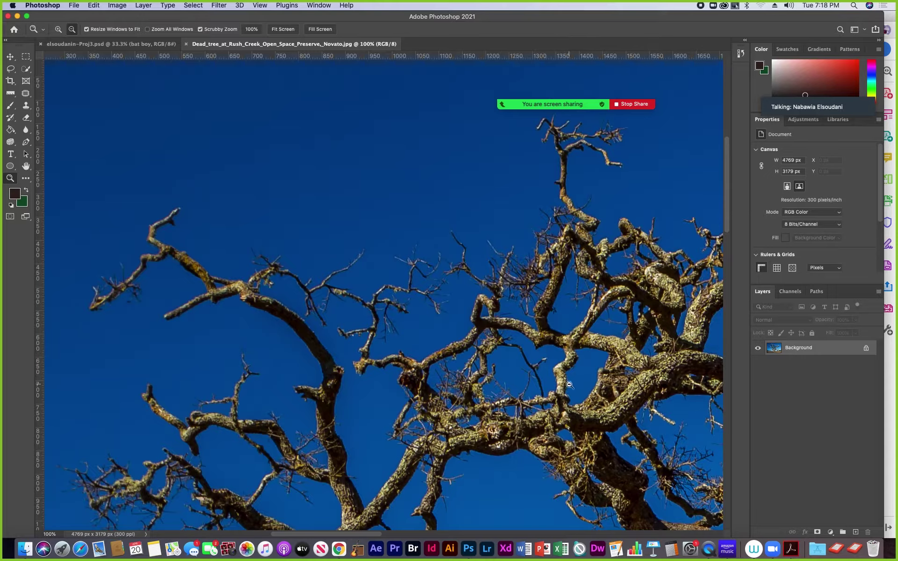
alt+click(569, 385)
scroll(569, 385, down, 5)
scroll(569, 385, right, 6)
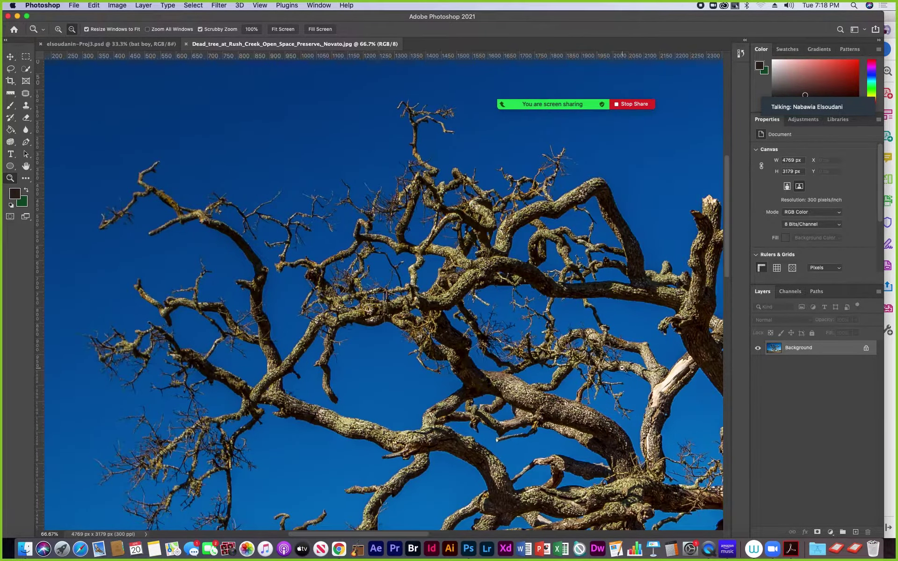
alt+click(620, 369)
scroll(398, 281, down, 4)
scroll(399, 281, right, 6)
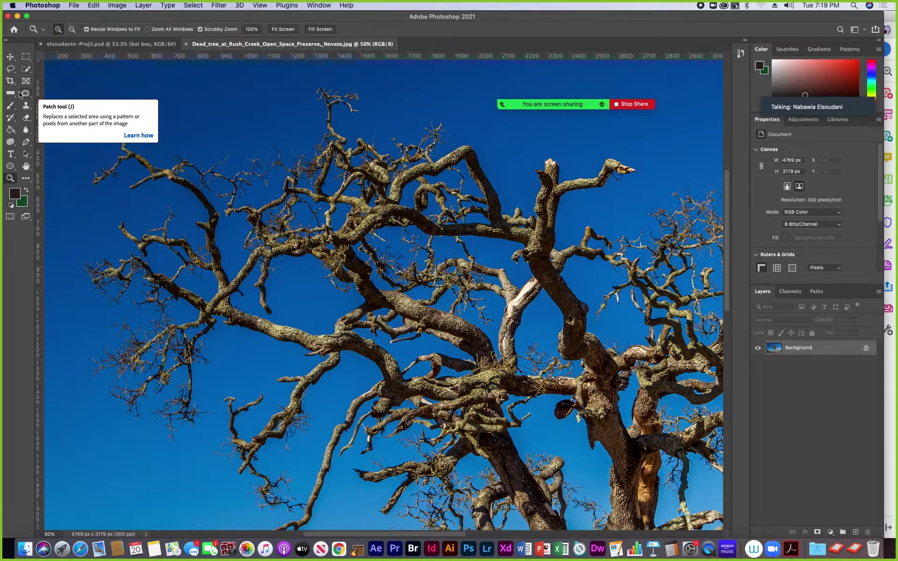
Review the Lasso tool variants and the selection tools grouped with the Quick Selection tool
click(11, 70)
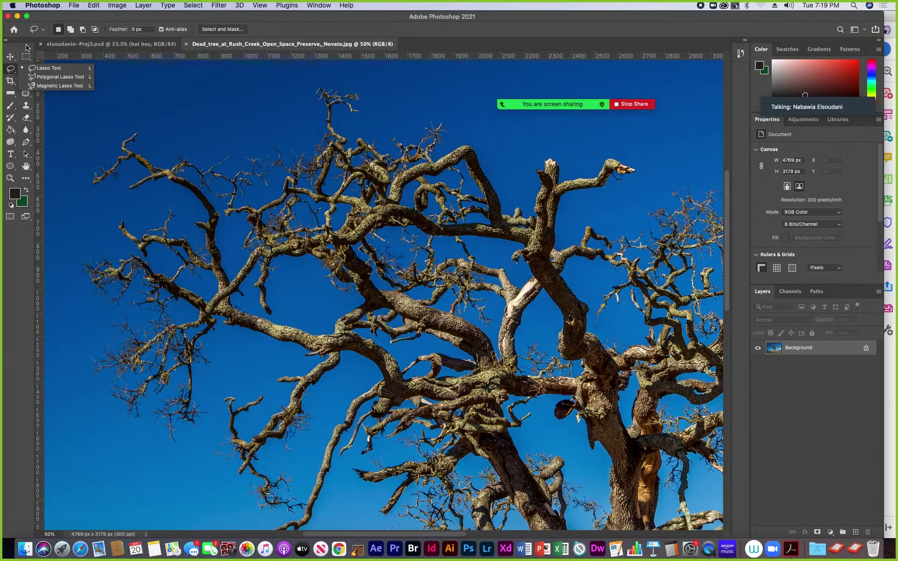
click(0, 69)
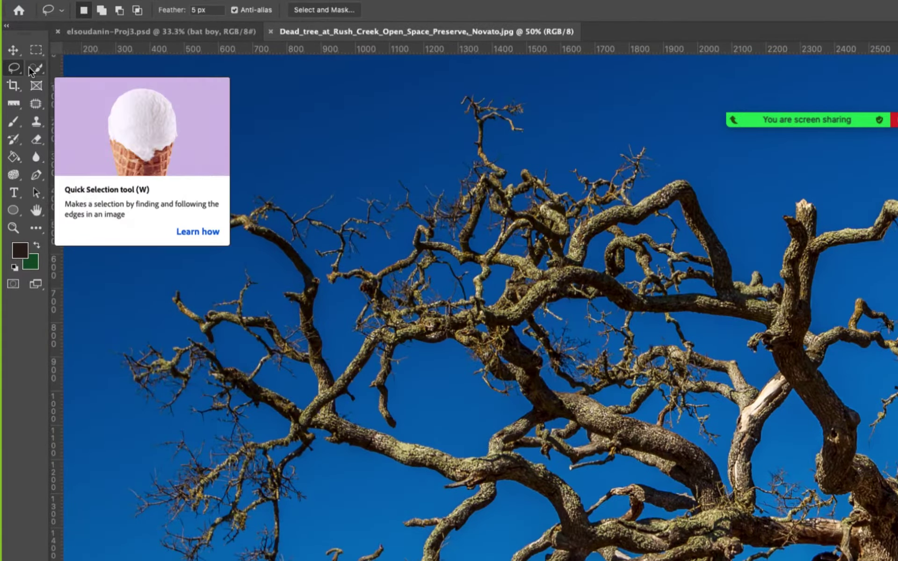
click(25, 70)
right_click(34, 70)
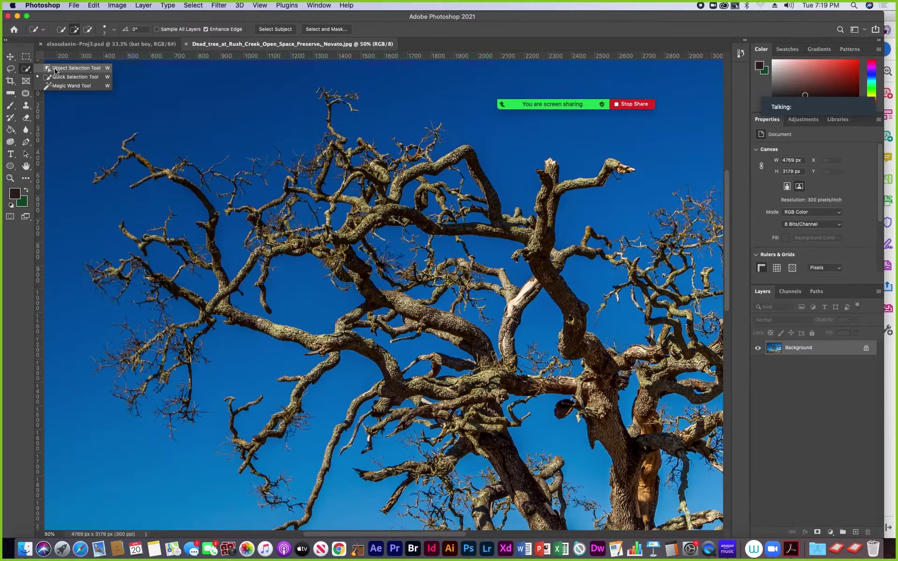
click(197, 28)
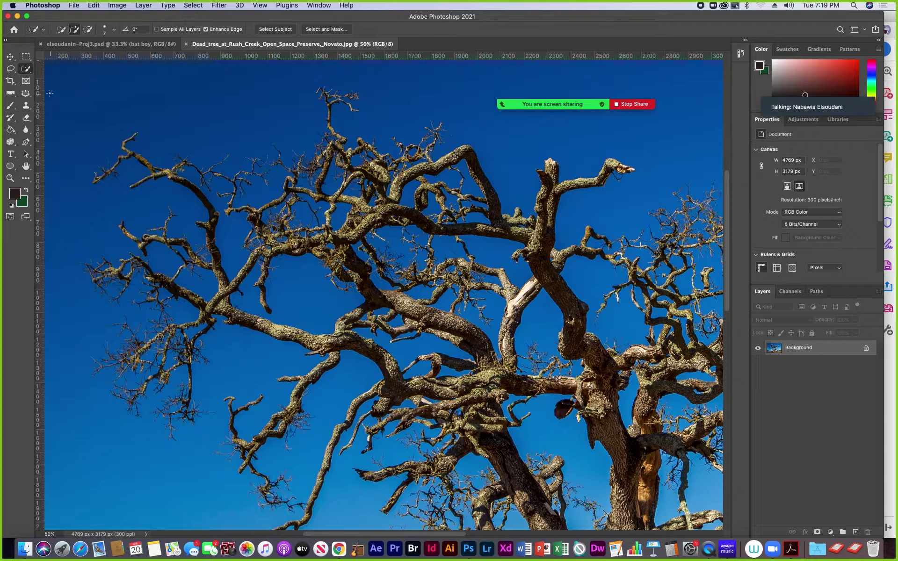
Compare the Object Selection tool's options, including Select Subject, with those of the Quick Selection tool
key(super+minus)
key(super+minus)
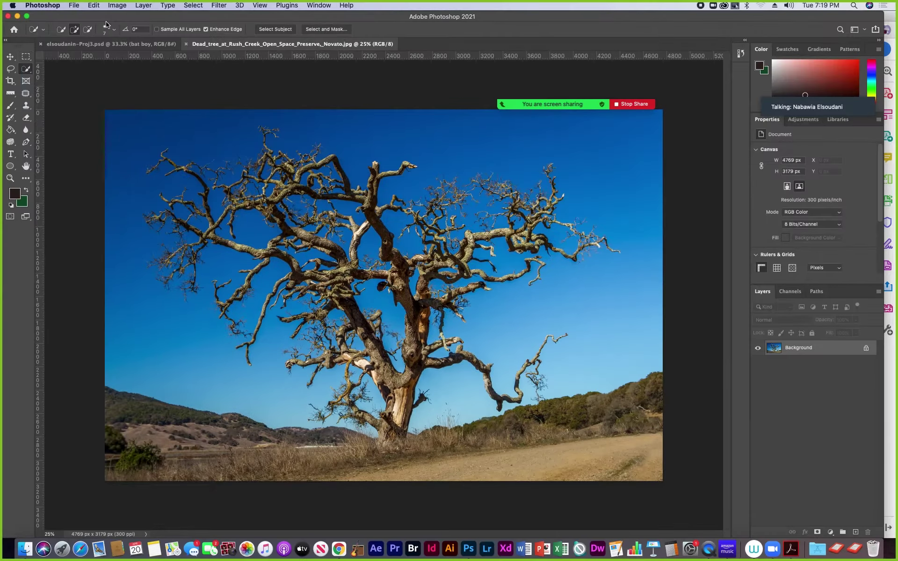
click(27, 71)
click(48, 68)
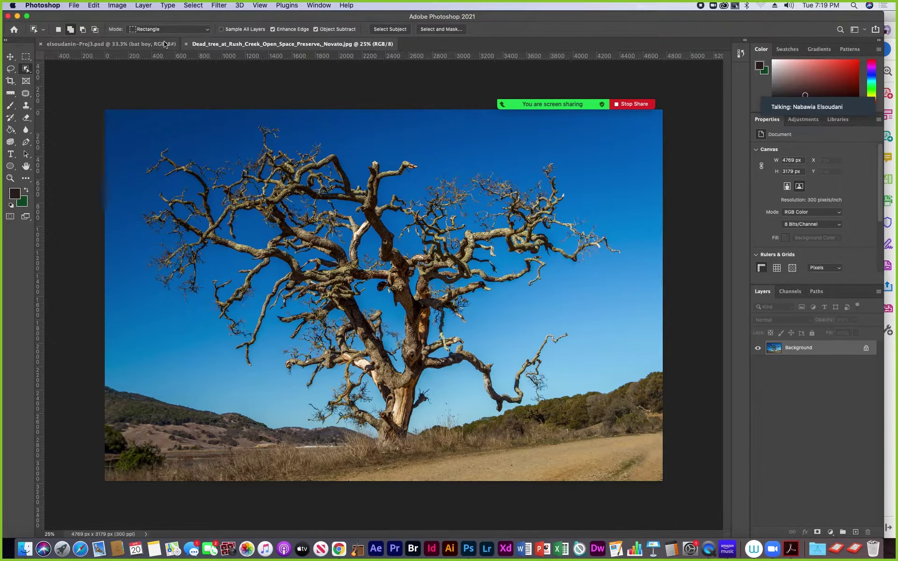
click(387, 28)
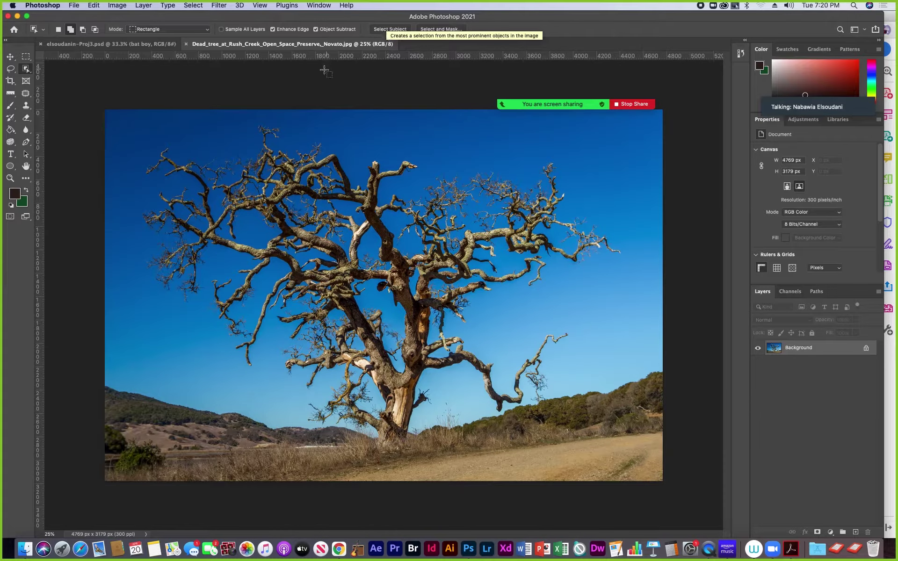
right_click(25, 70)
click(50, 75)
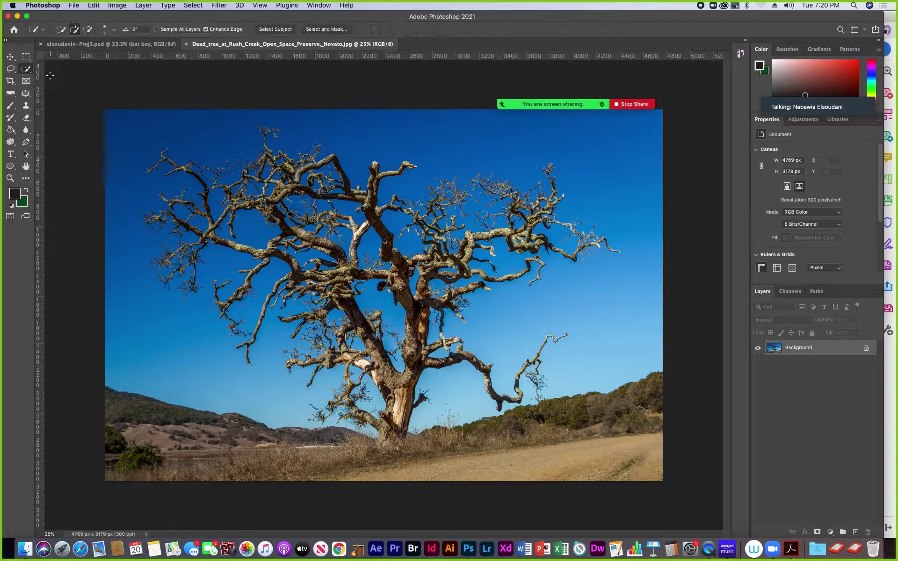
Use the Object Selection tool in Rectangle mode and select the whole dead tree with Select Subject
right_click(27, 70)
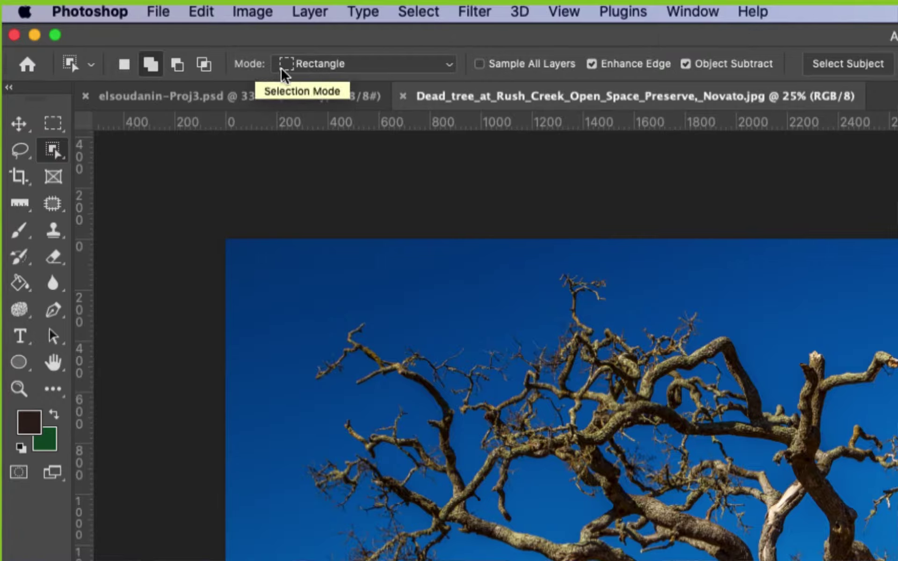
click(450, 72)
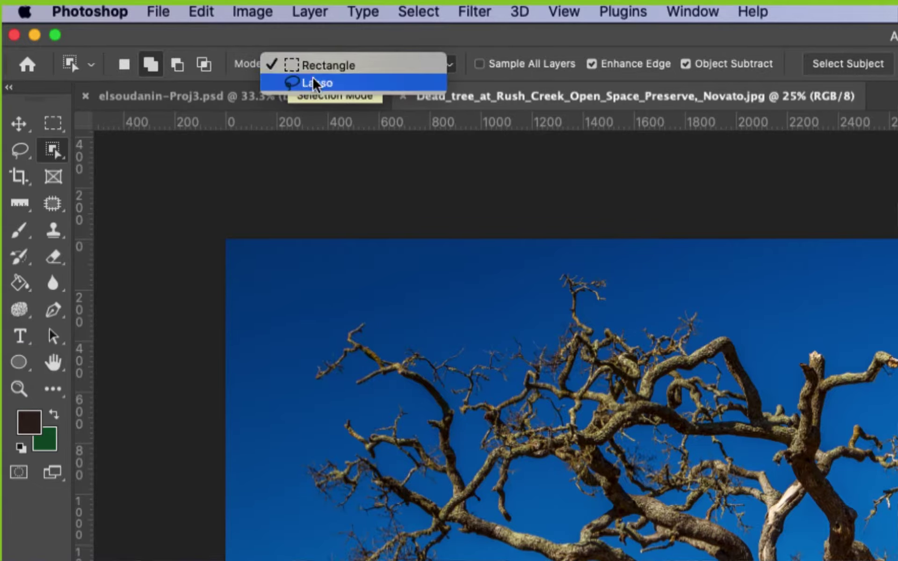
click(396, 46)
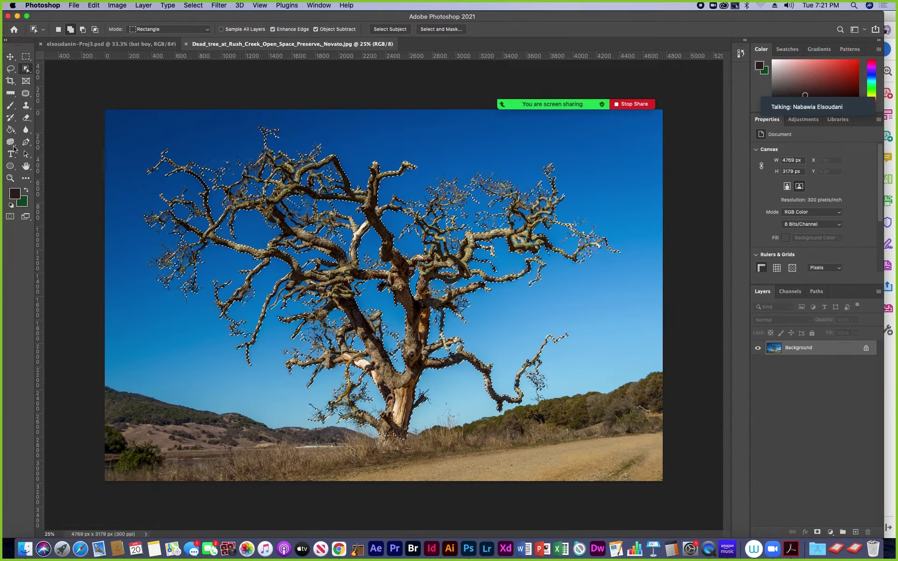
Examine how closely the selection outline follows the tree's thin twigs and the sky gaps between the branches
click(11, 178)
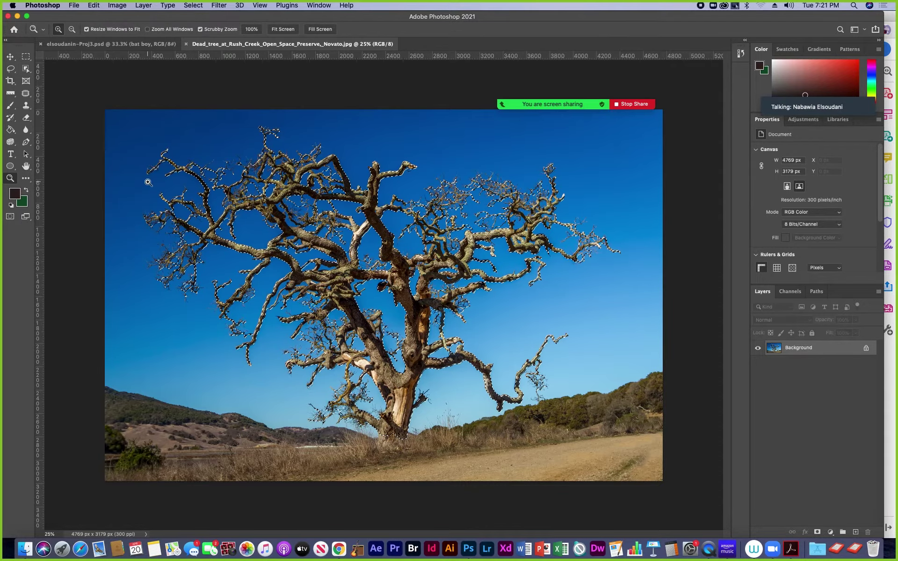
click(308, 245)
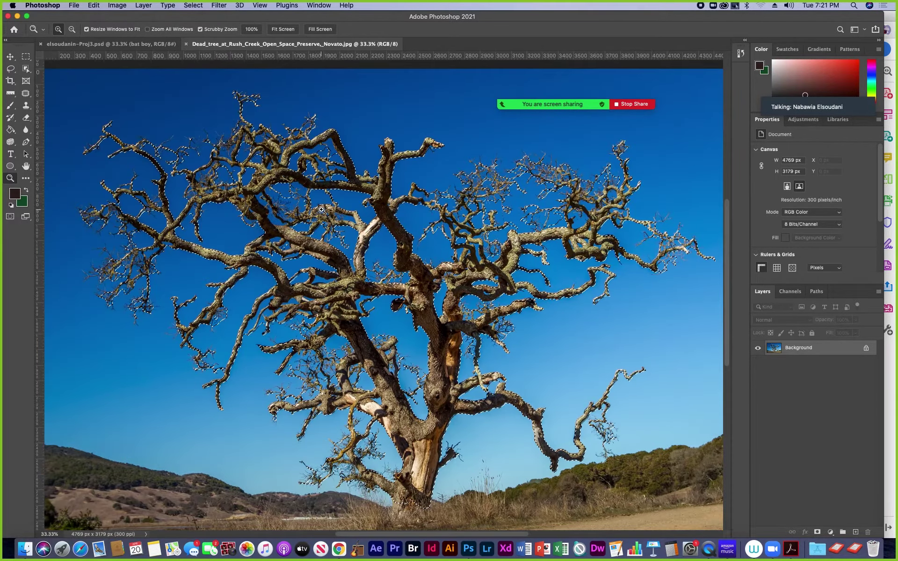
click(316, 210)
click(312, 202)
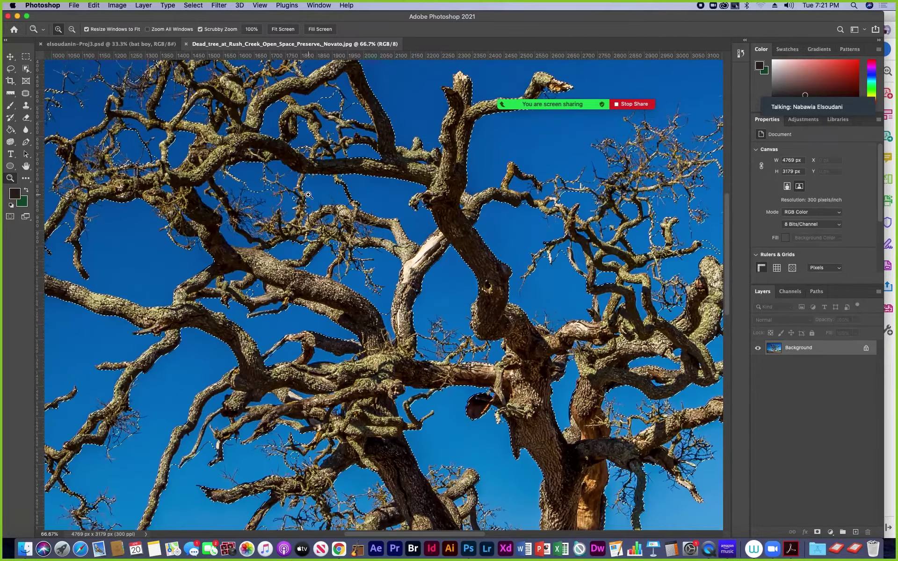
click(308, 194)
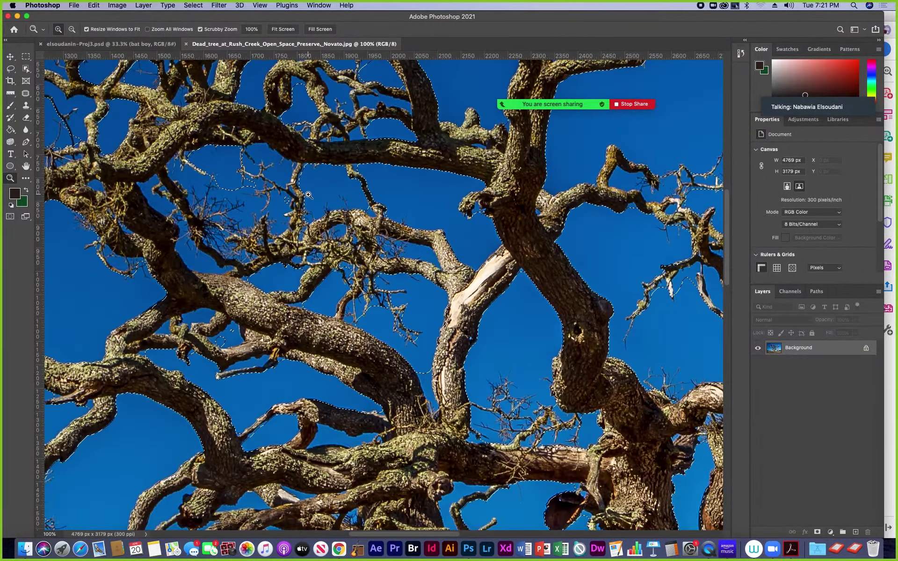
click(253, 208)
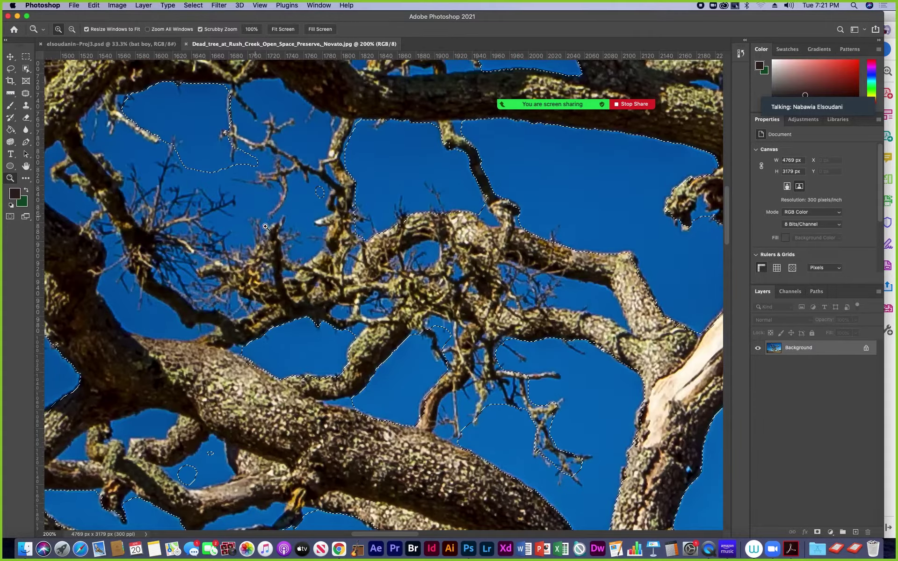
alt+click(430, 142)
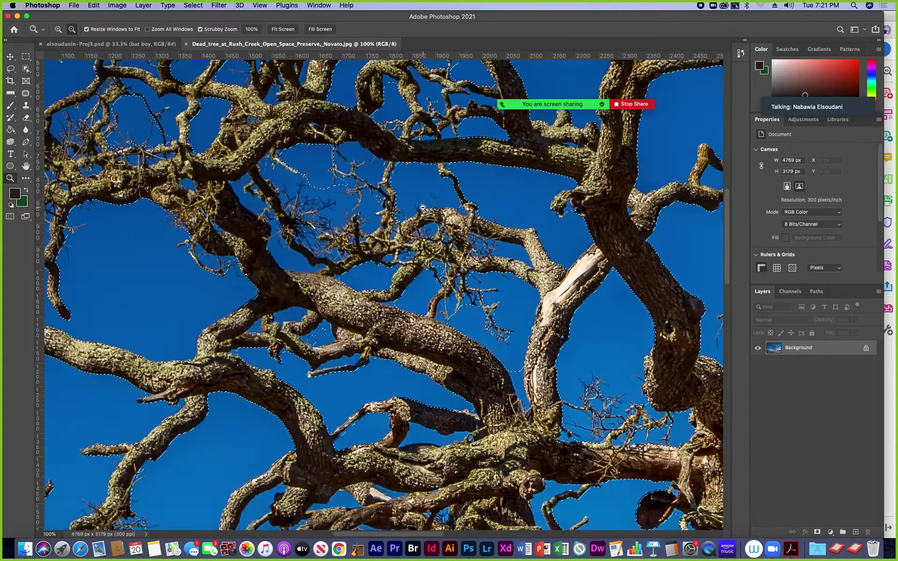
alt+click(398, 134)
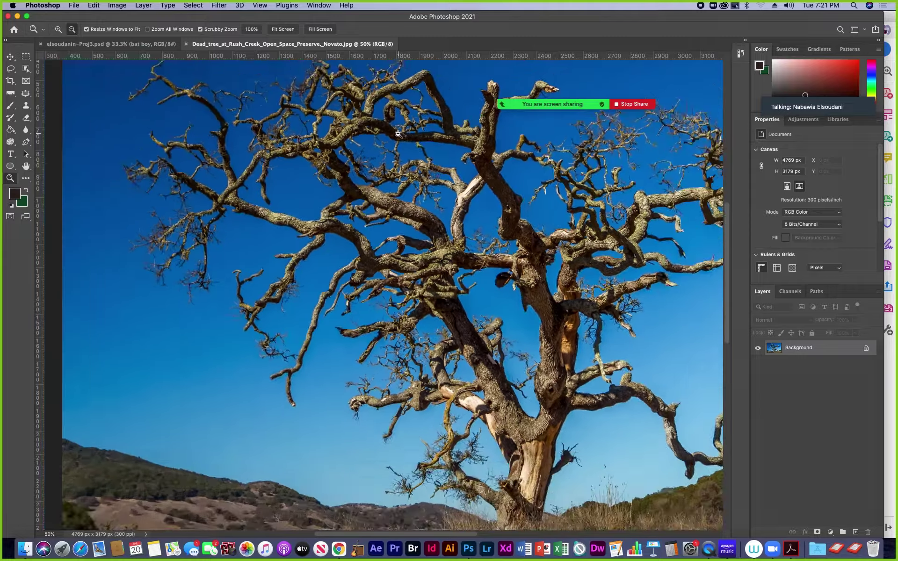
Clear the current selection and reselect the whole tree with the Object Selection tool, framing a rectangle about 4312 by 2847 px around it
alt+click(398, 134)
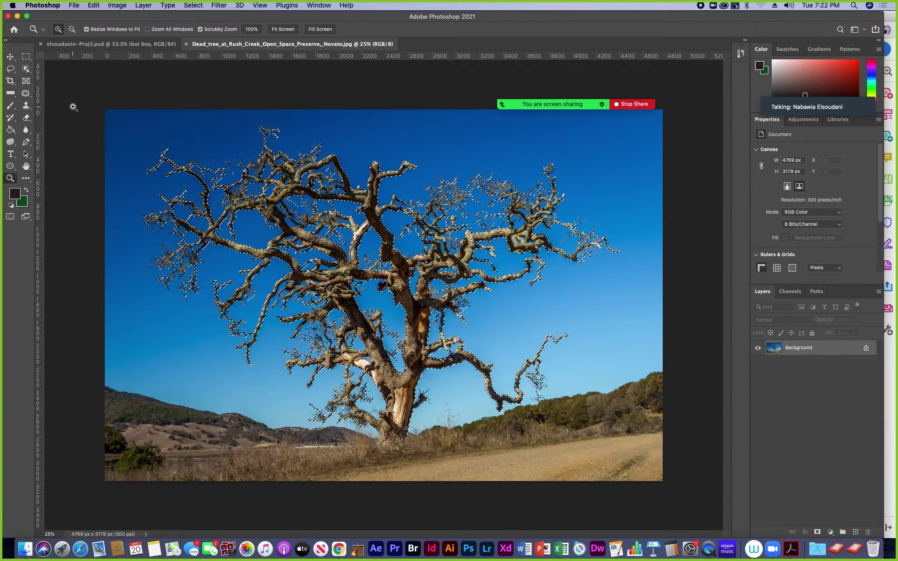
key(super+d)
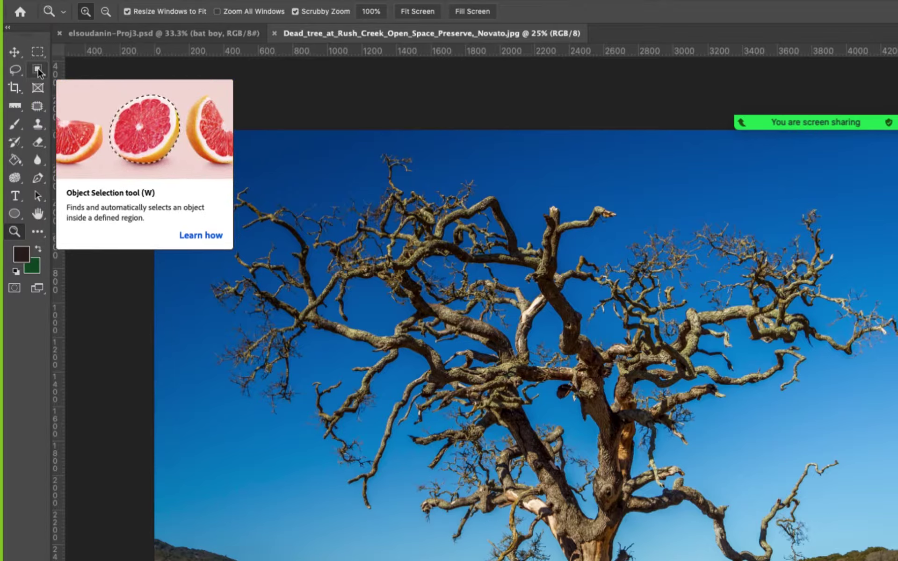
click(38, 70)
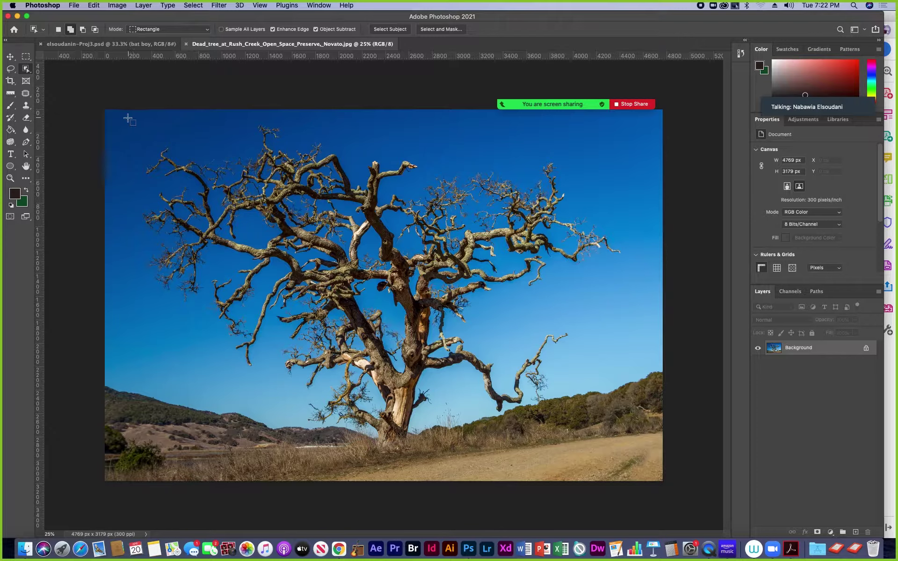
drag(125, 116, 628, 448)
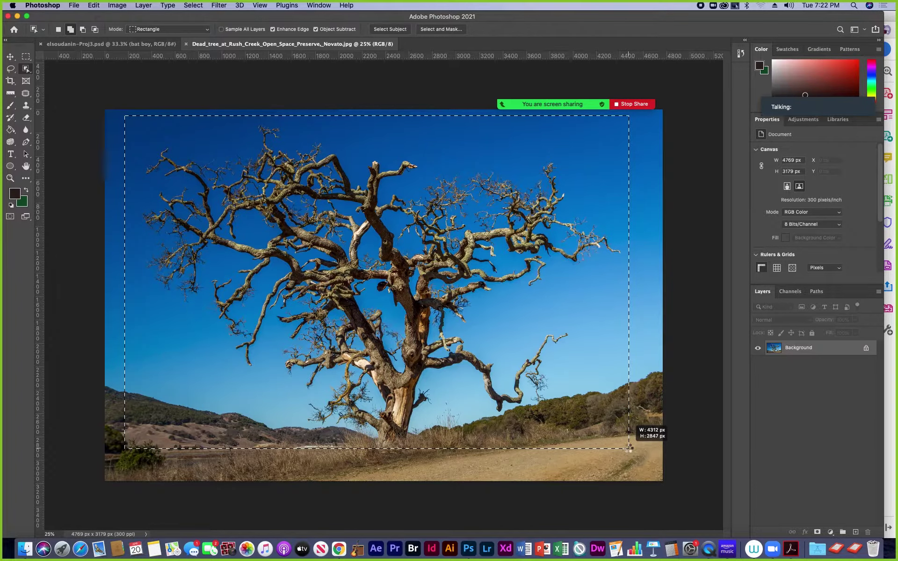
drag(629, 448, 628, 447)
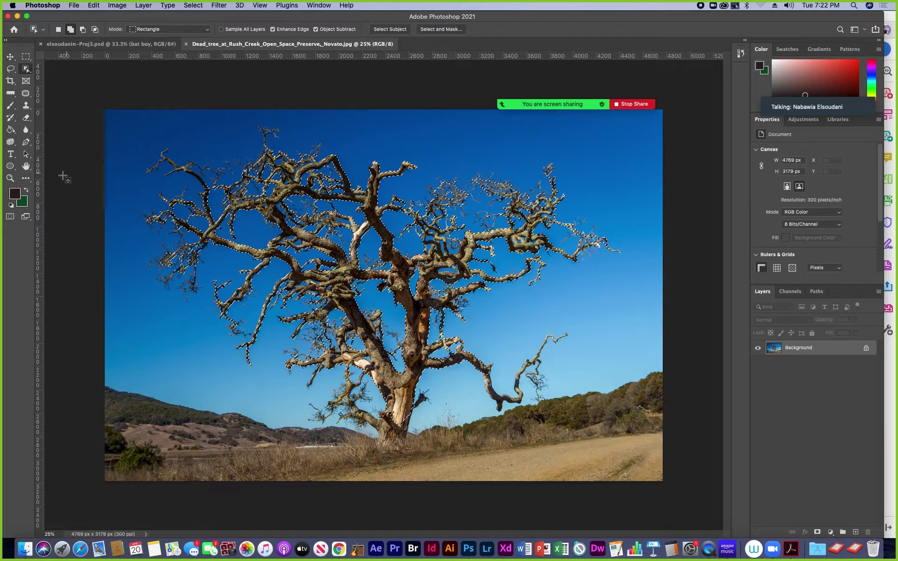
Subtract the sky gap among the fine twigs above the central branch with an Object Selection rectangle about 95 by 61 px
click(10, 178)
key(super+equal)
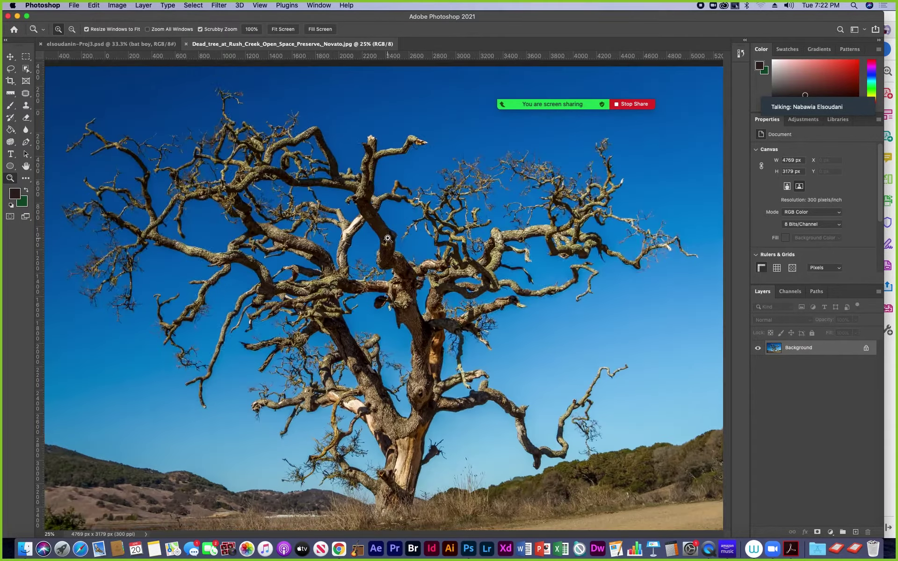
click(336, 199)
click(304, 173)
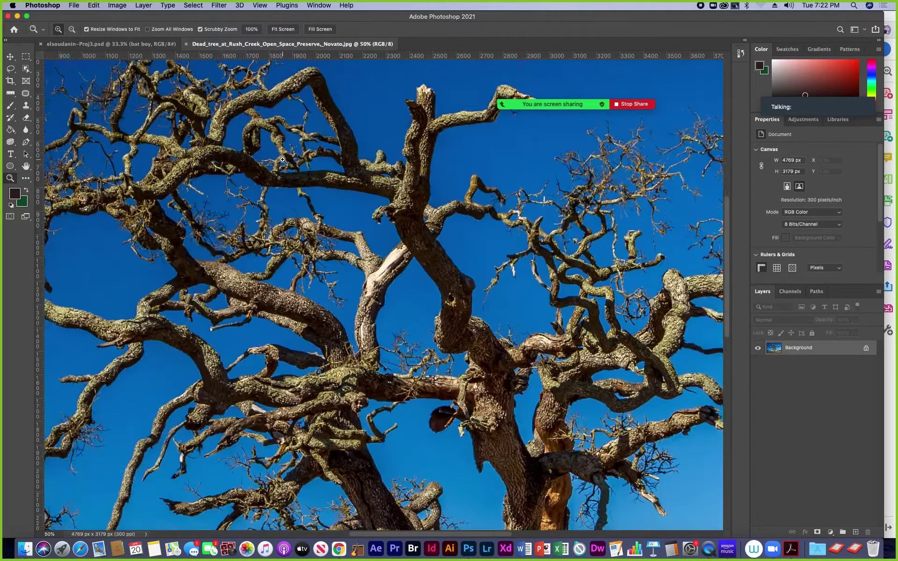
click(270, 148)
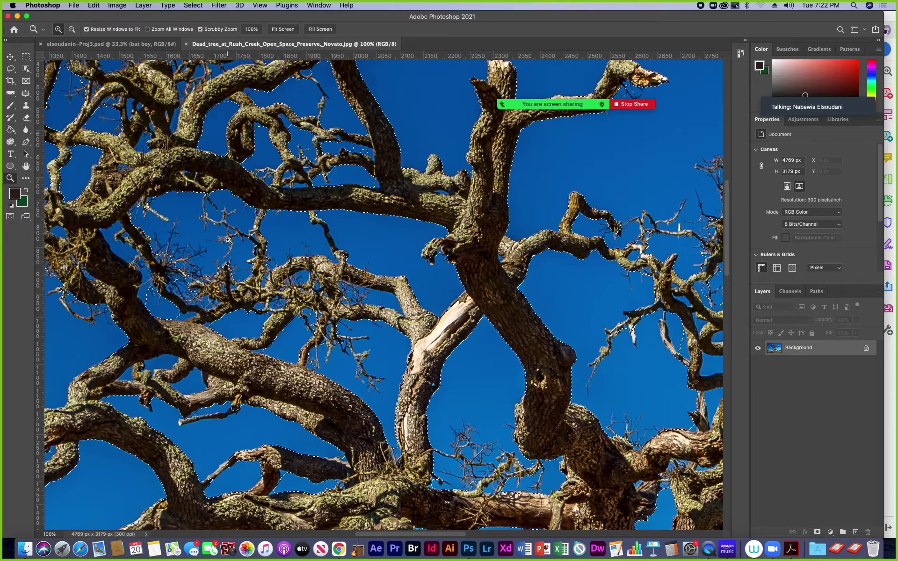
click(243, 243)
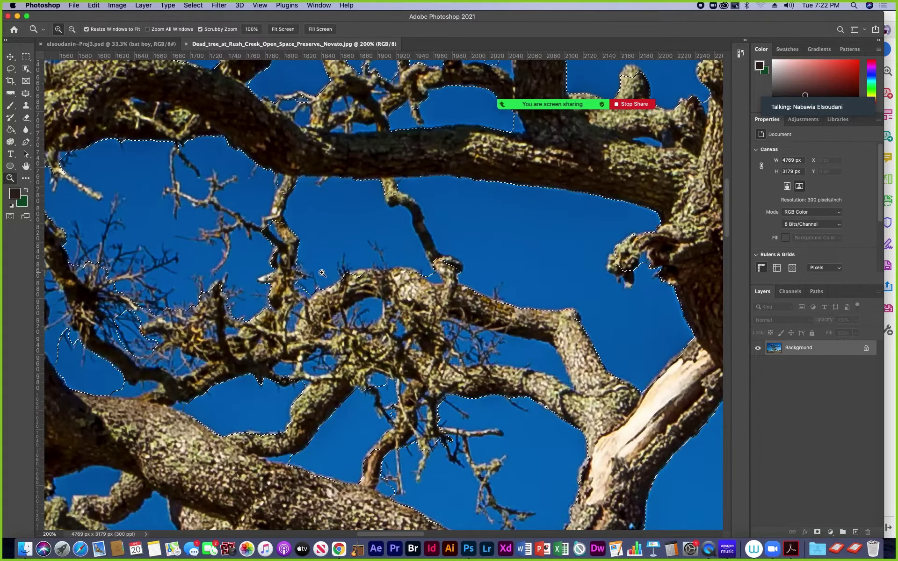
click(26, 70)
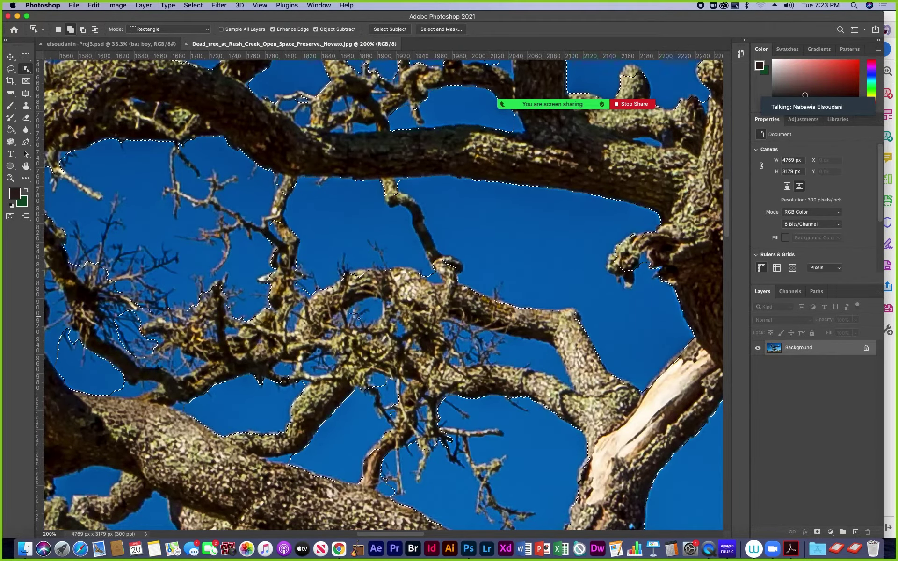
key(alt)
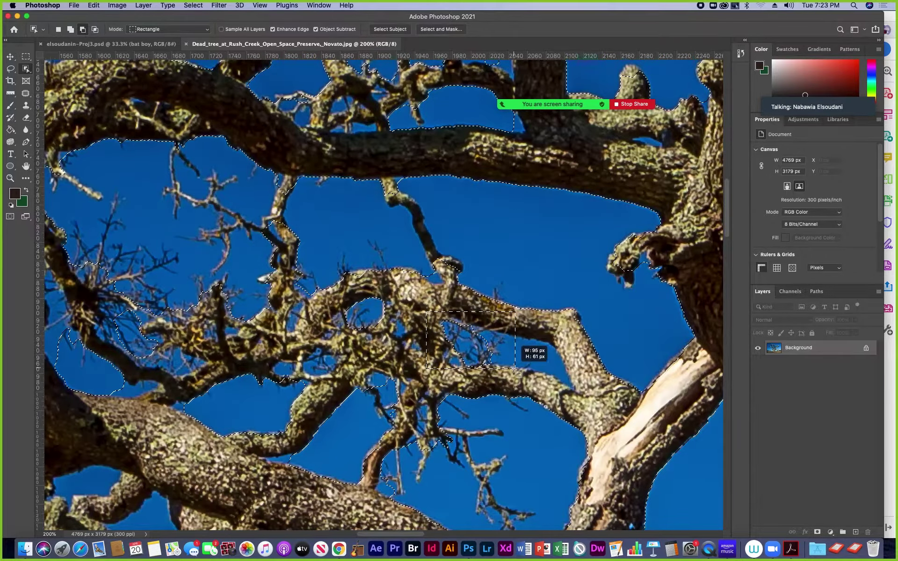
drag(516, 367, 515, 368)
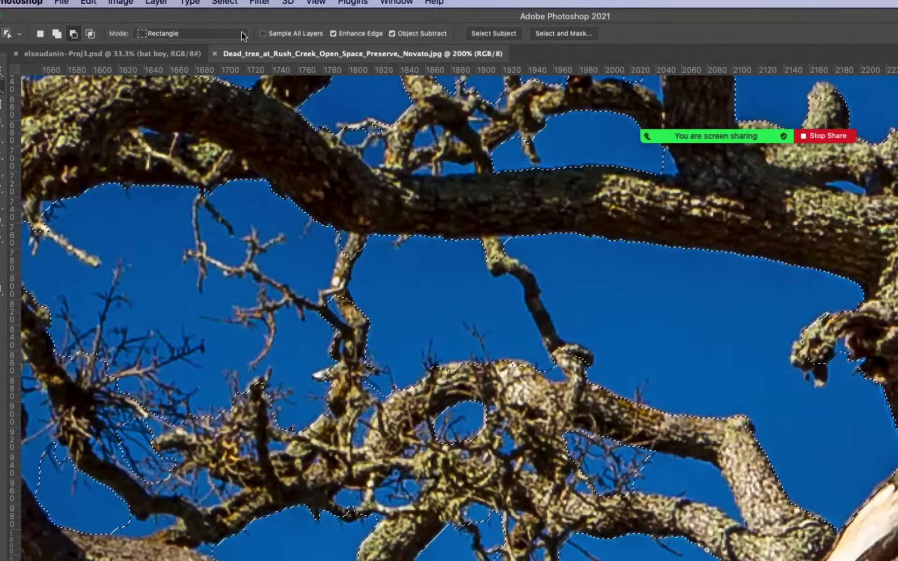
Set the Object Selection mode to Lasso and subtract the sky gap beside the dense twig cluster on the left branch
click(207, 29)
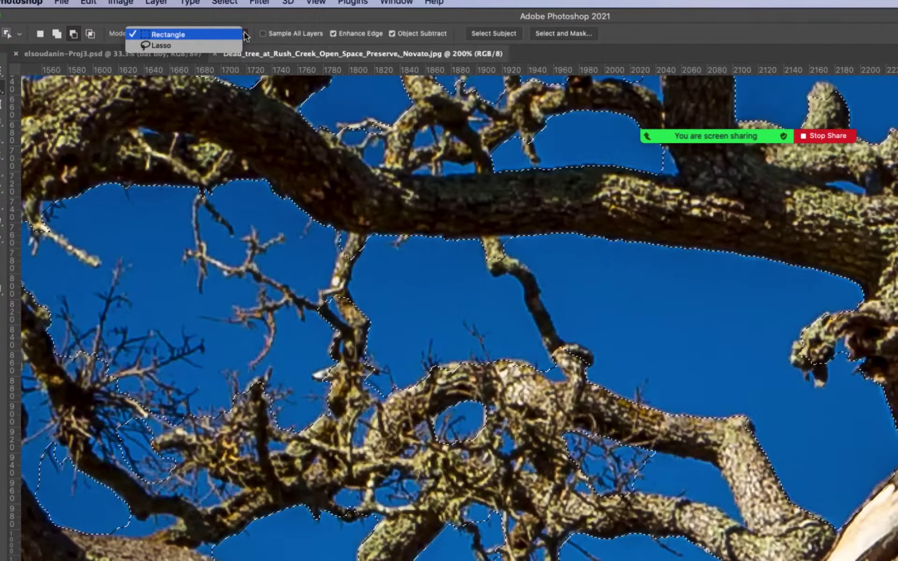
click(164, 46)
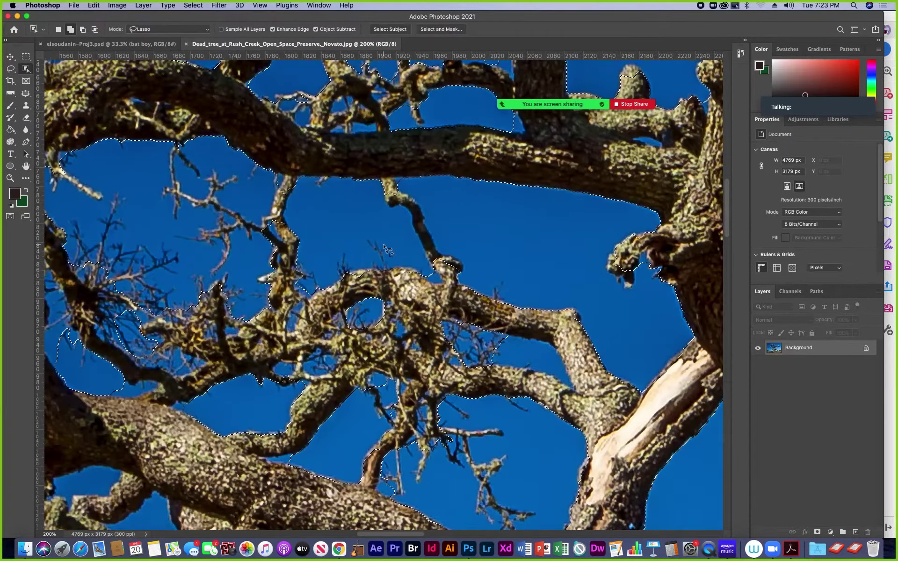
key(shift)
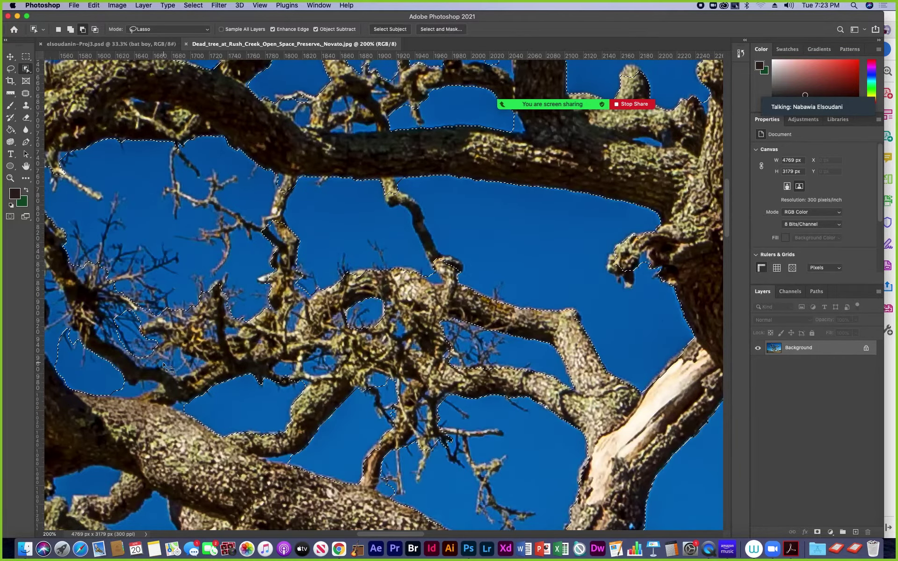
drag(153, 371, 130, 357)
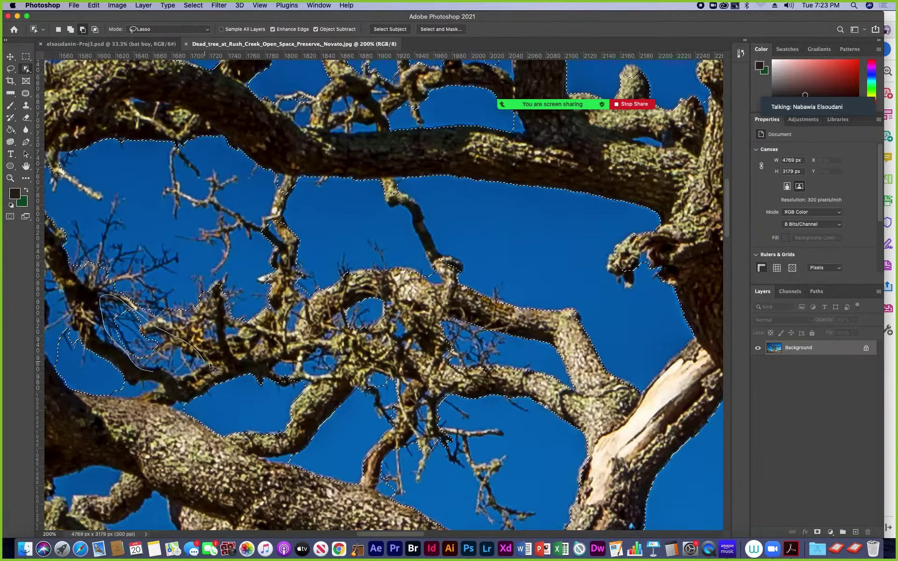
drag(208, 366, 152, 369)
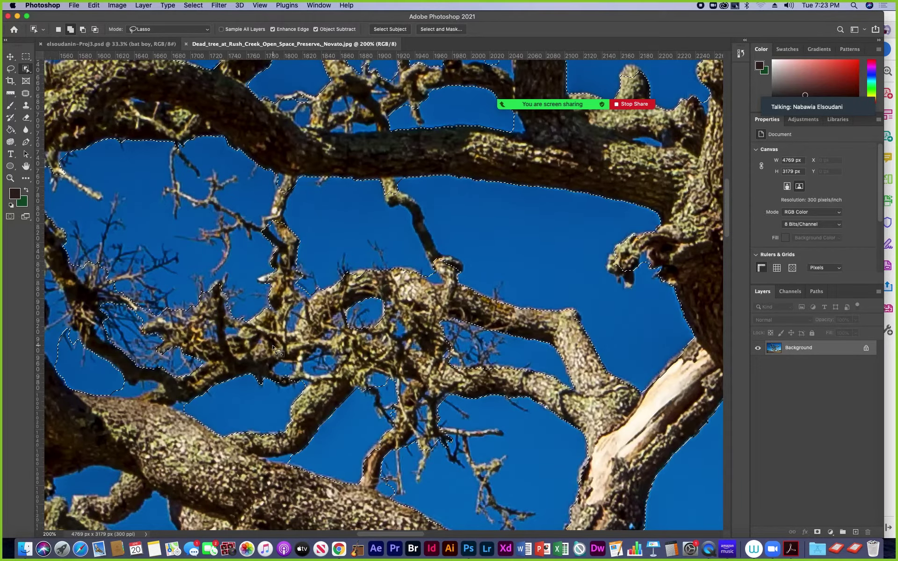
key(super+minus)
key(super+minus)
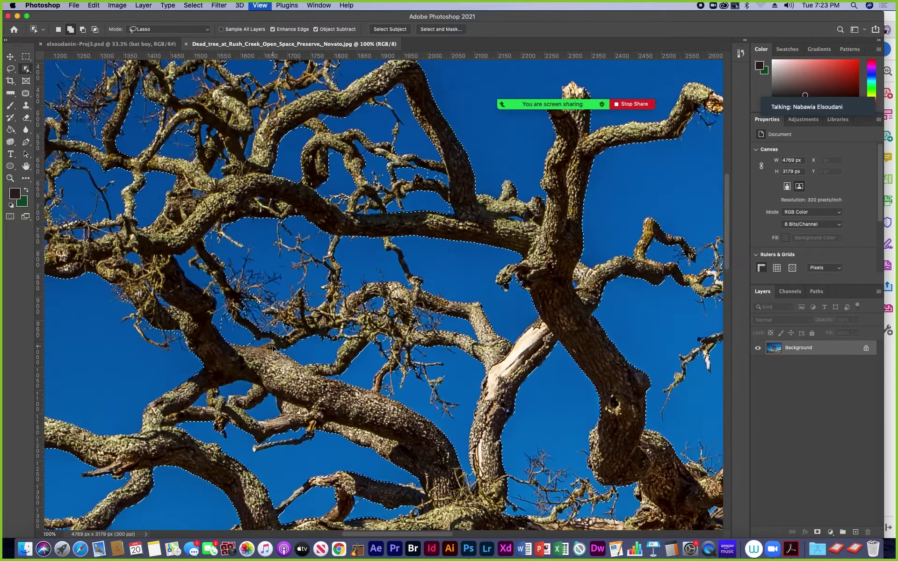
Examine the tree selection's edges along the trunk and thin upper branches, both close up and on the whole image
key(super+h)
key(super+minus)
key(super+minus)
key(super+minus)
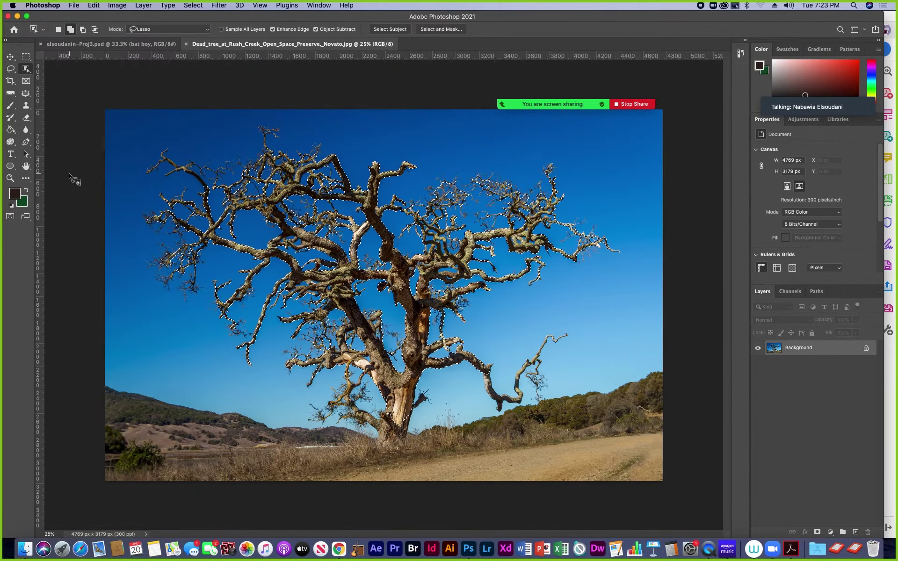
key(super+h)
key(super+plus)
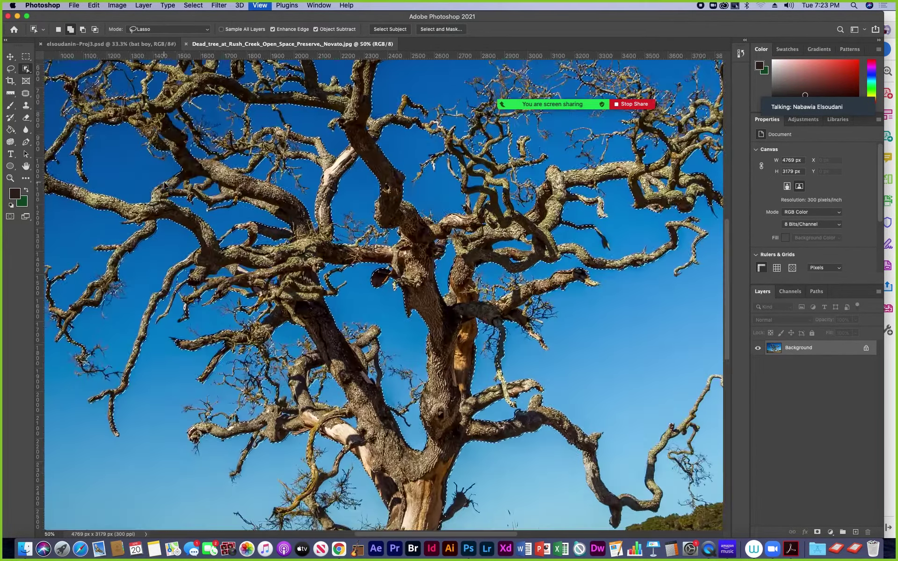
drag(92, 146, 265, 314)
key(super+h)
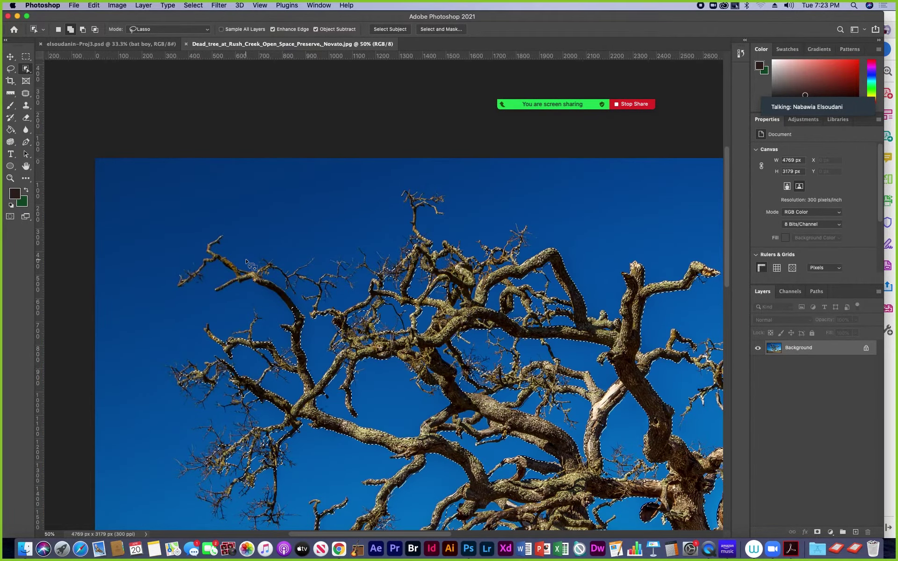
key(super+minus)
key(super+minus)
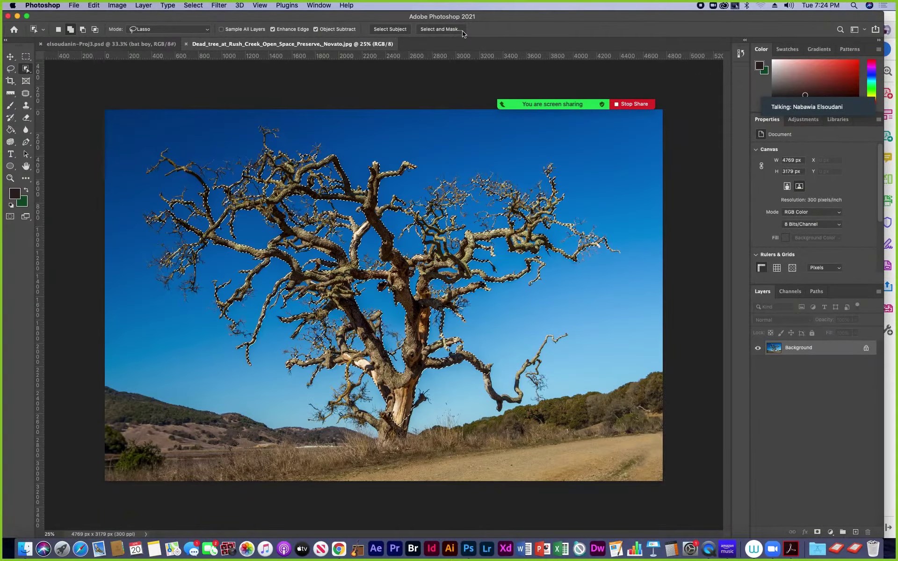
Open Select and Mask for the tree selection and preview it in Onion Skin view at 16% transparency
click(440, 29)
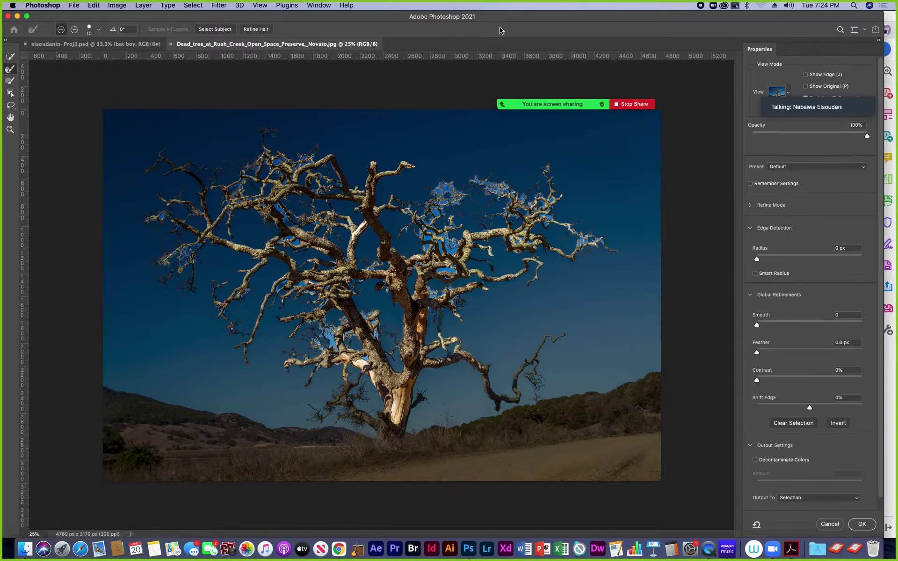
drag(849, 107, 747, 114)
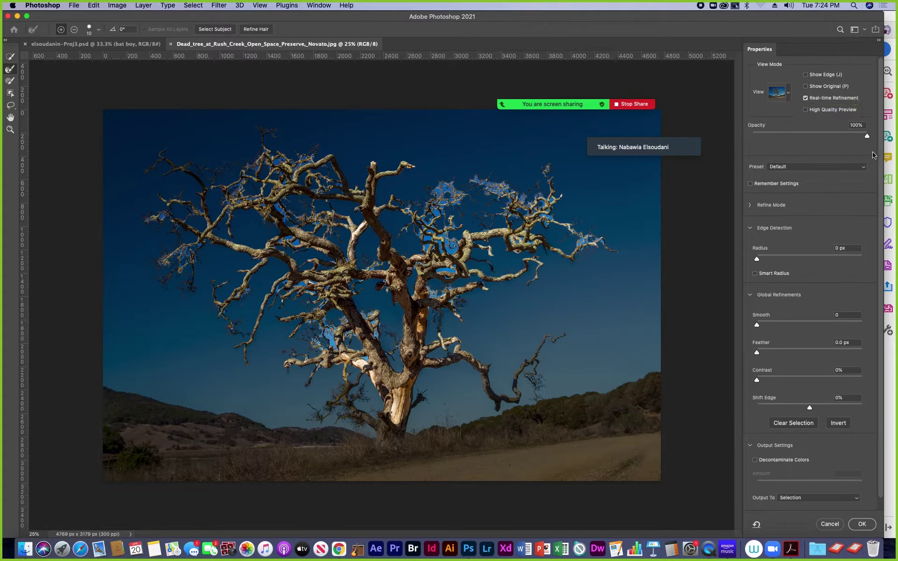
click(789, 91)
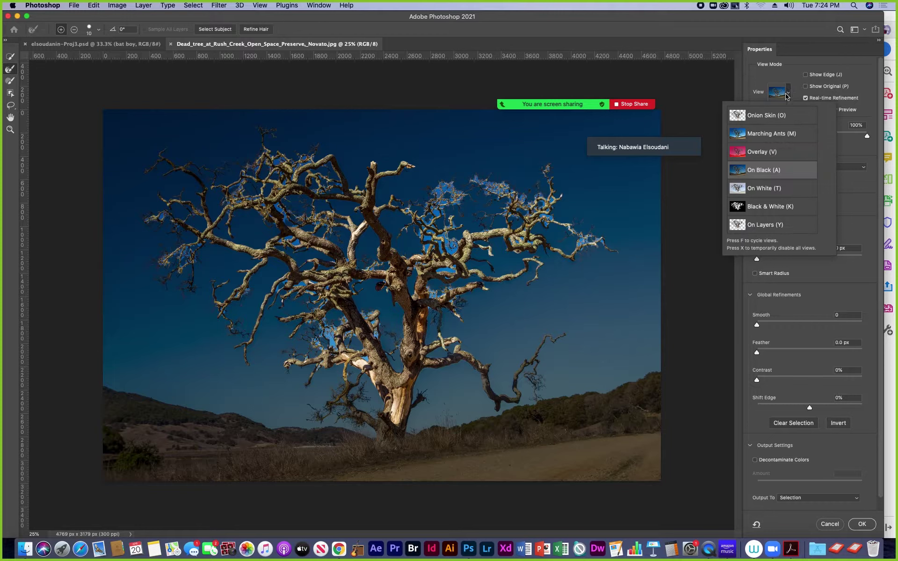
click(765, 118)
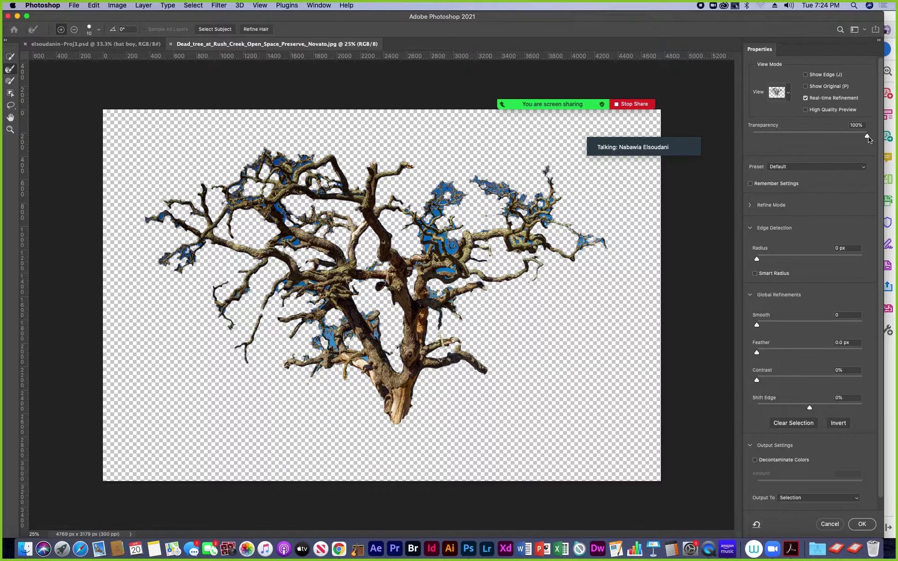
drag(866, 138, 748, 139)
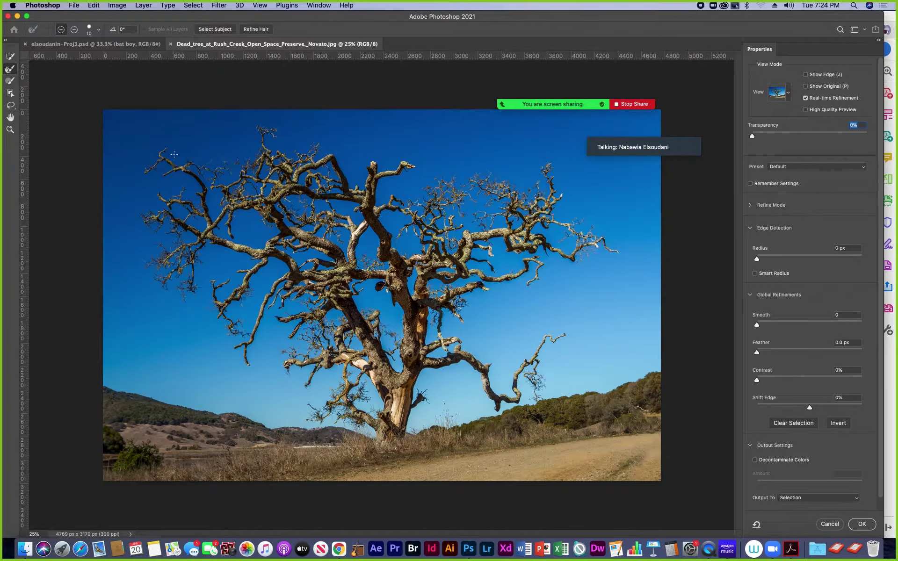
drag(752, 136, 772, 136)
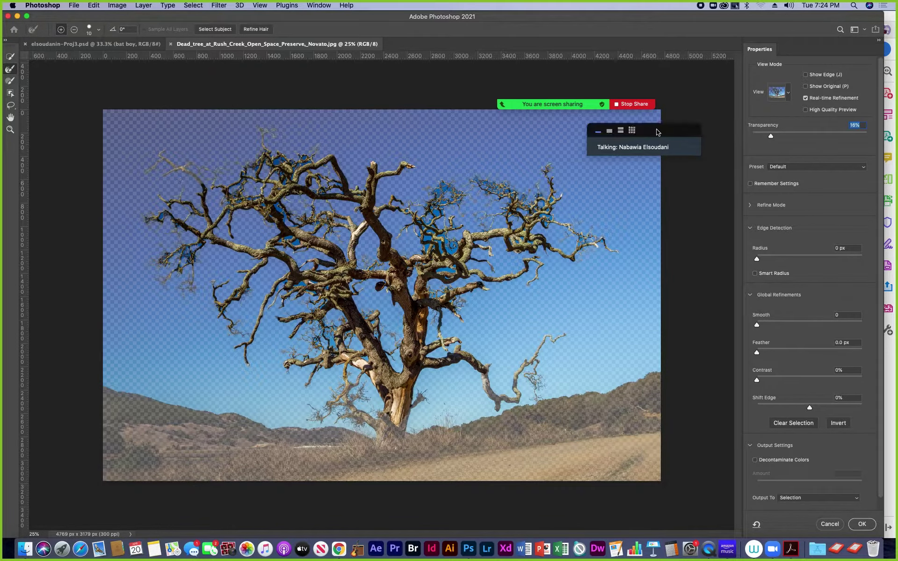
Preview the tree selection in Overlay view and on a black background at 100% opacity
click(787, 91)
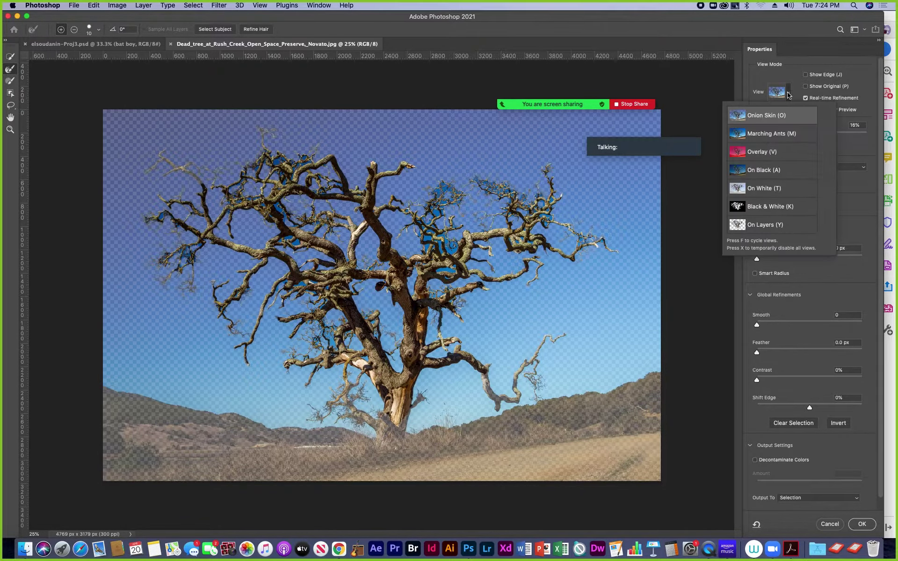
click(755, 154)
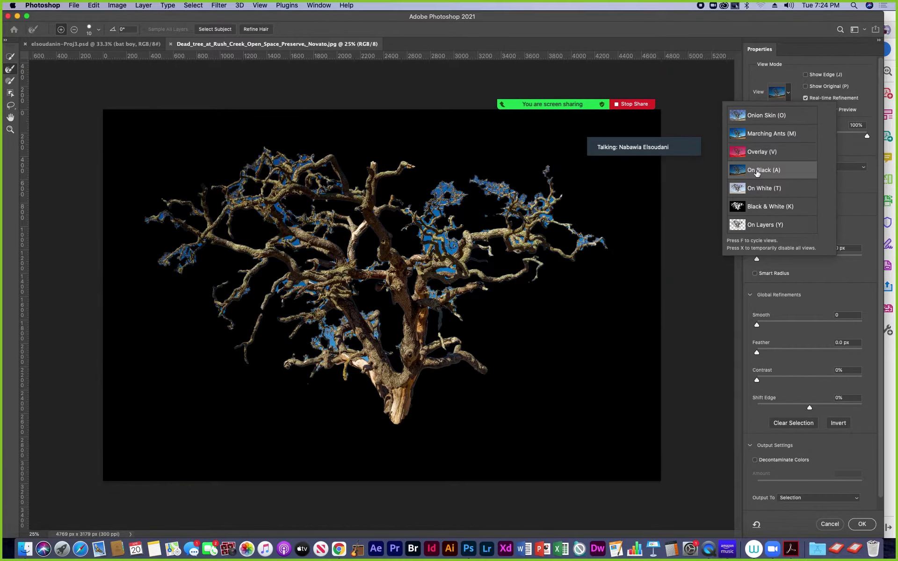
click(757, 172)
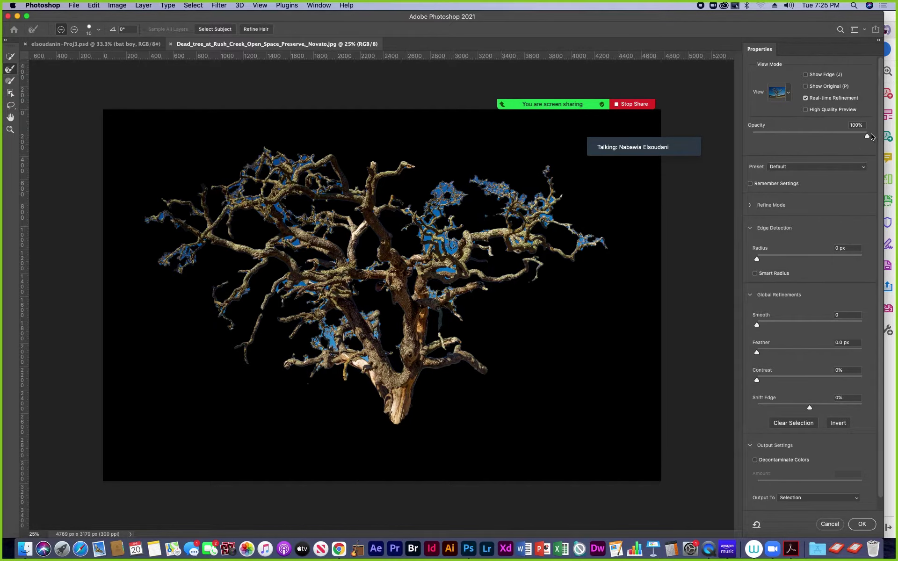
drag(867, 137, 859, 137)
text(100)
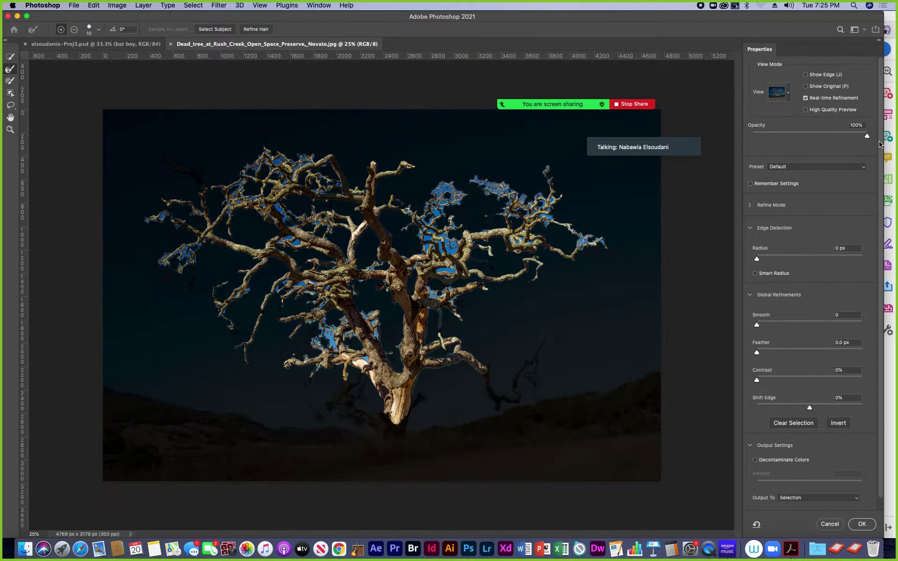
key(Return)
Preview the tree selection on a white background at 100% opacity, and leave Select and Mask without applying anything
click(787, 96)
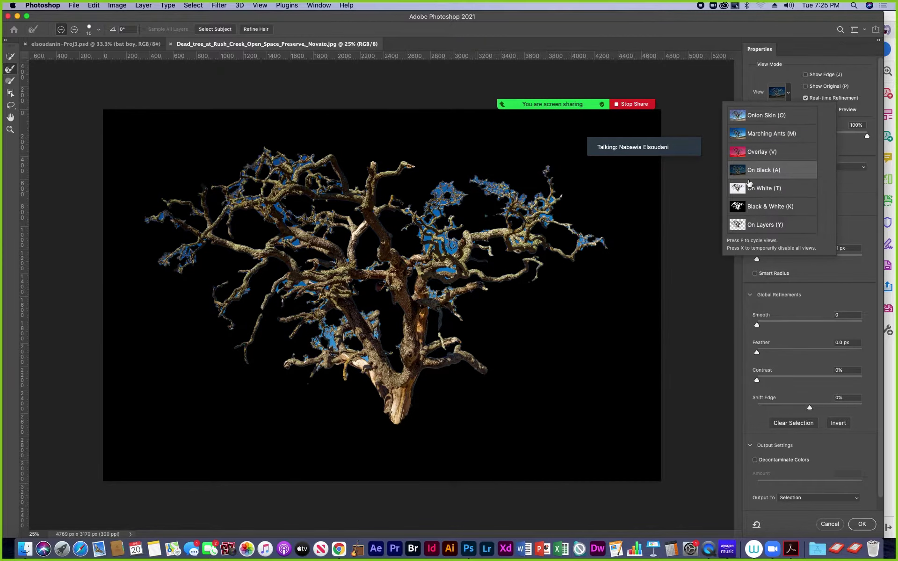
click(750, 187)
click(842, 143)
drag(867, 136, 780, 136)
text(100)
key(Return)
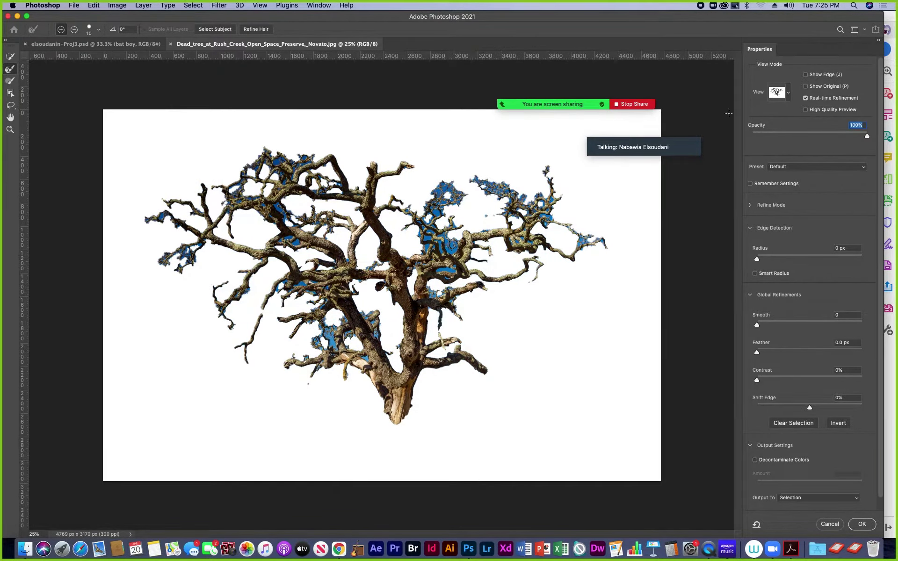
click(831, 525)
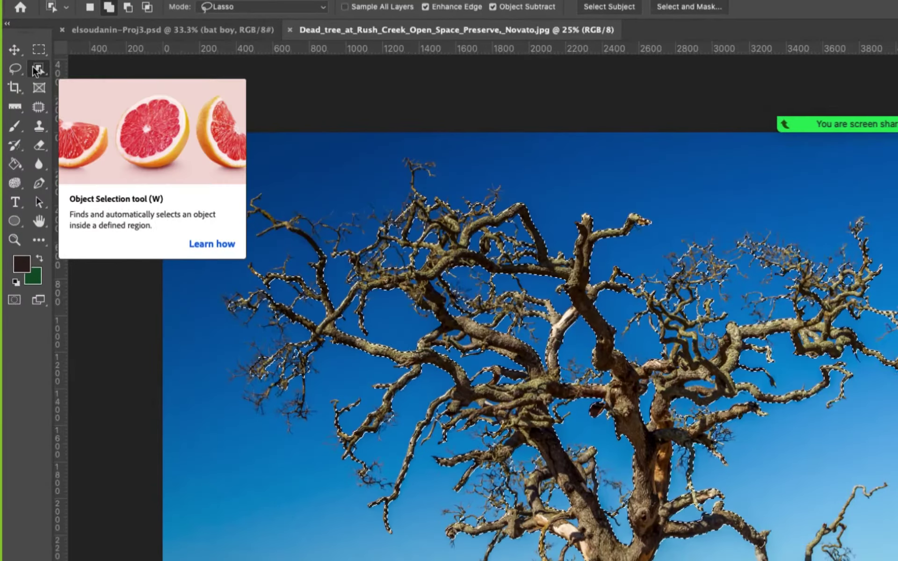
Switch to the Magic Wand tool and deselect the tree, keeping Contiguous on
right_click(33, 66)
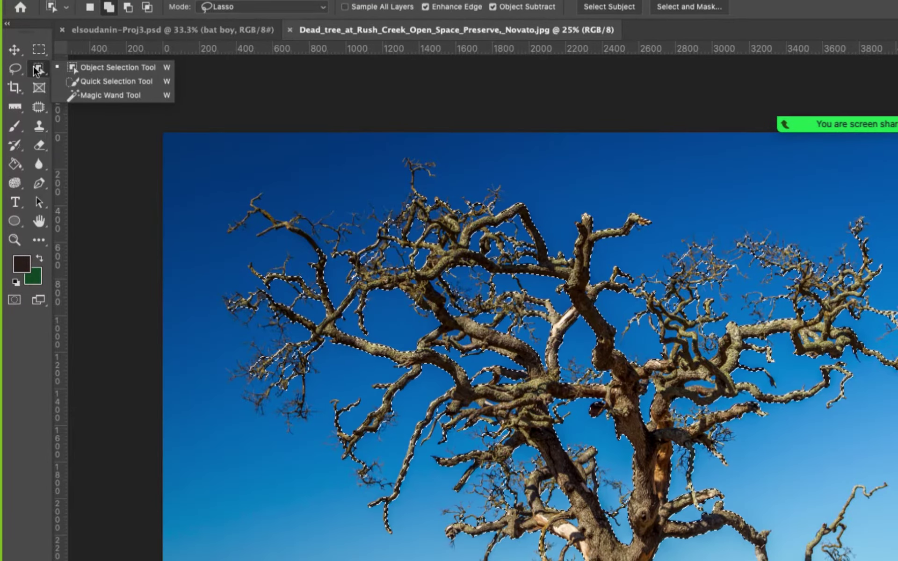
click(75, 94)
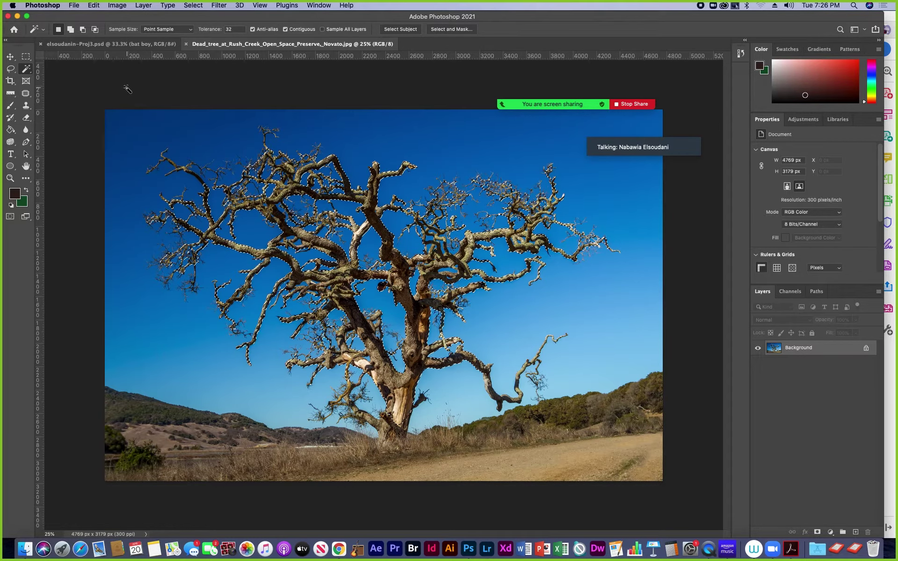
key(super+d)
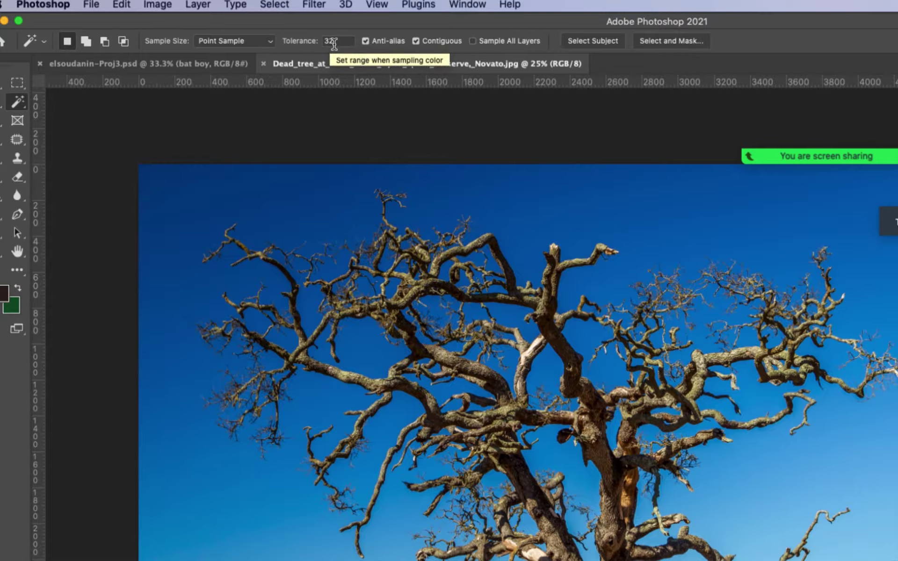
click(415, 44)
click(415, 41)
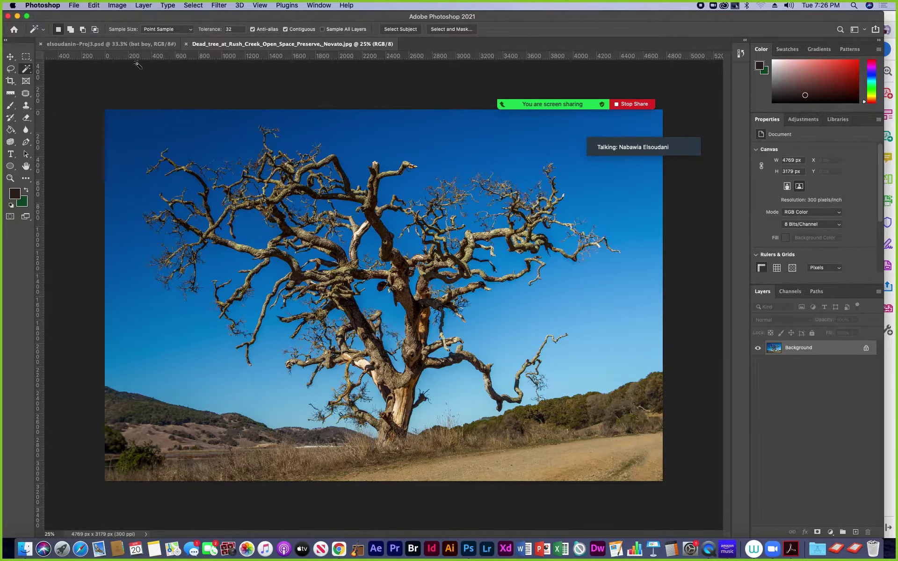
Select the sky to the left of the tree down to the hills, adding each blue tone with the Magic Wand at tolerance 32
click(136, 153)
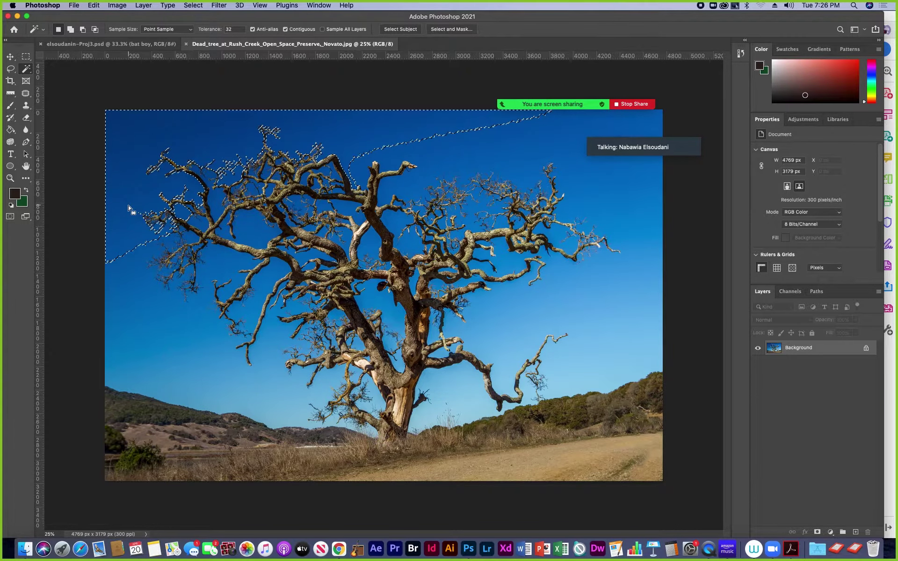
key(shift)
click(163, 313)
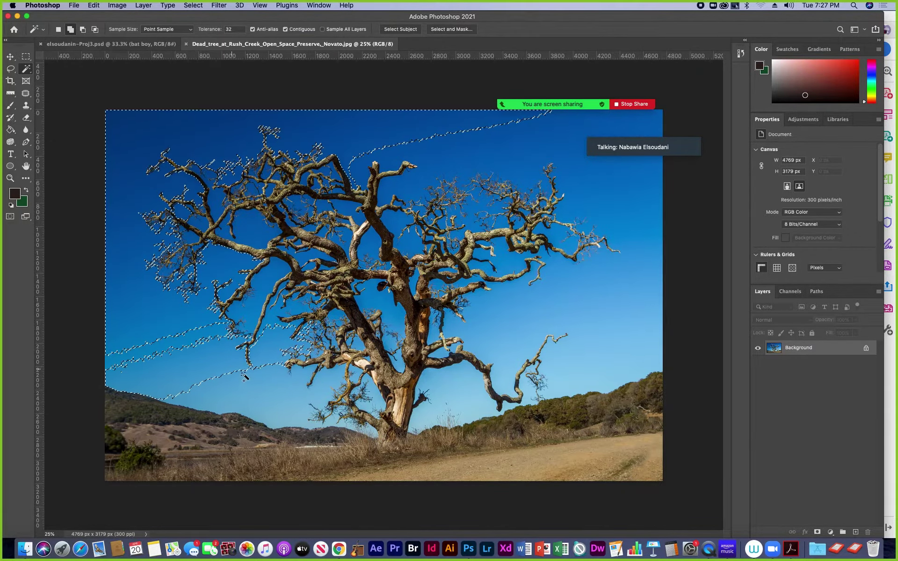
click(172, 344)
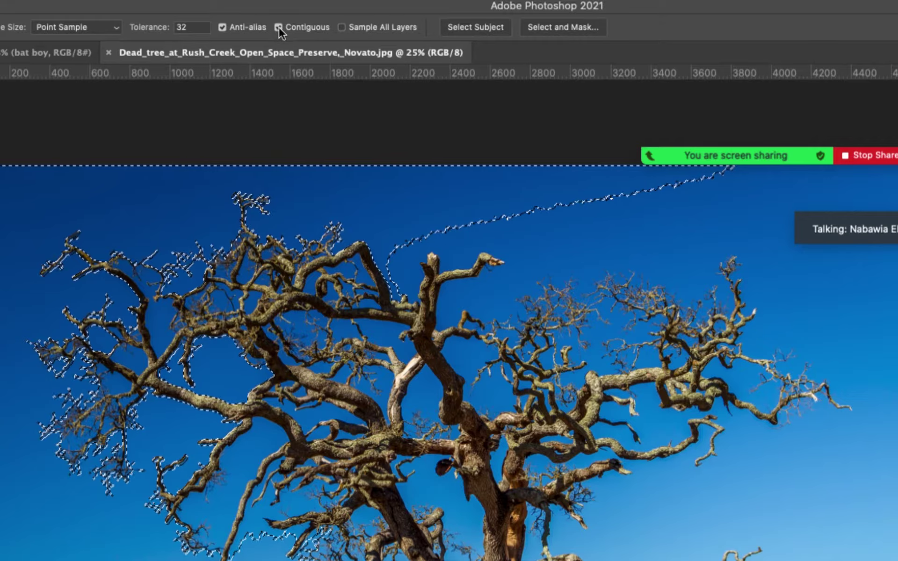
Turn off Contiguous and add the rest of the sky, including the gaps between the branches, to the Magic Wand selection
click(279, 27)
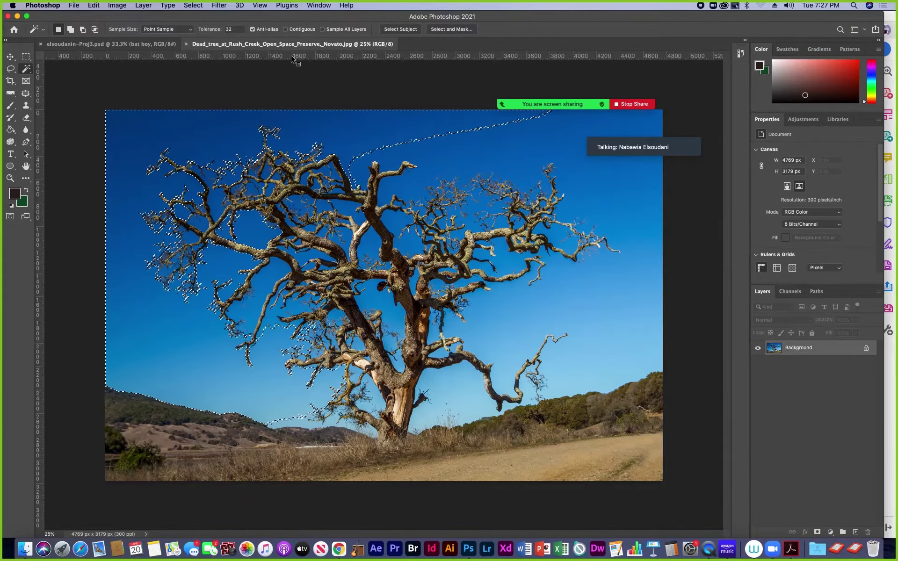
click(549, 150)
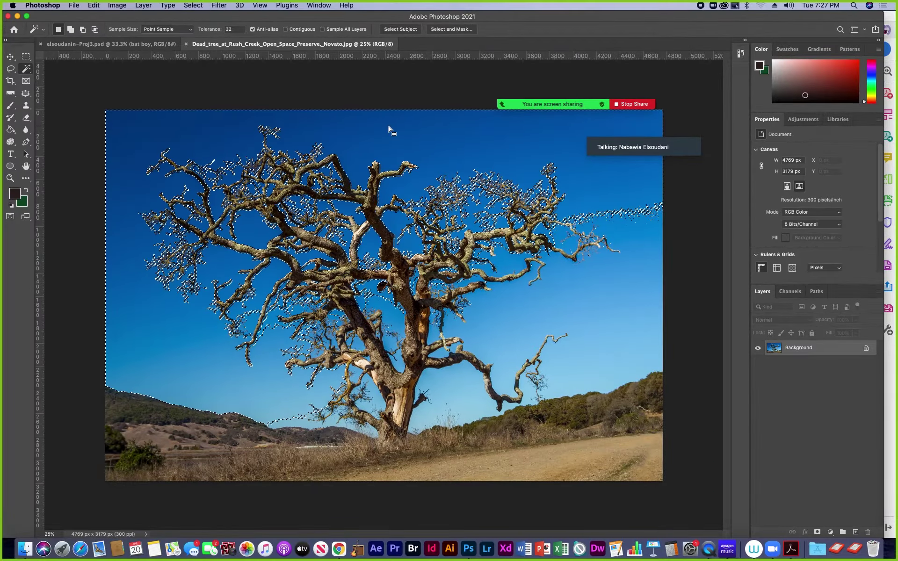
key(shift)
shift+click(517, 315)
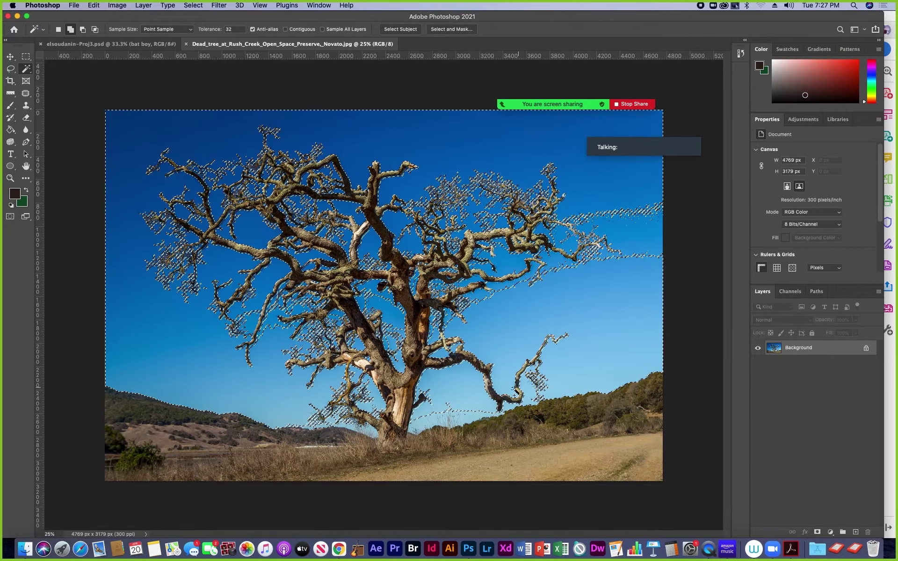
shift+click(479, 397)
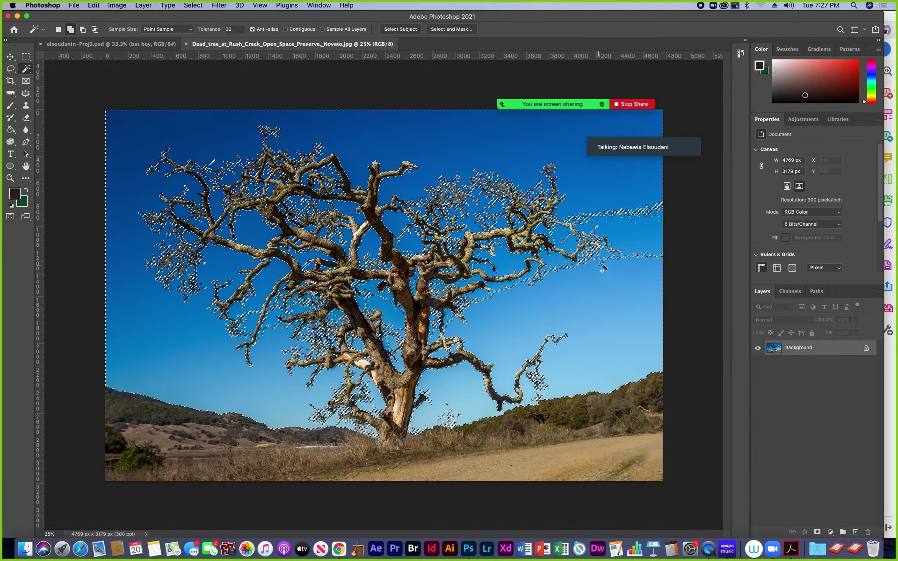
shift+click(645, 237)
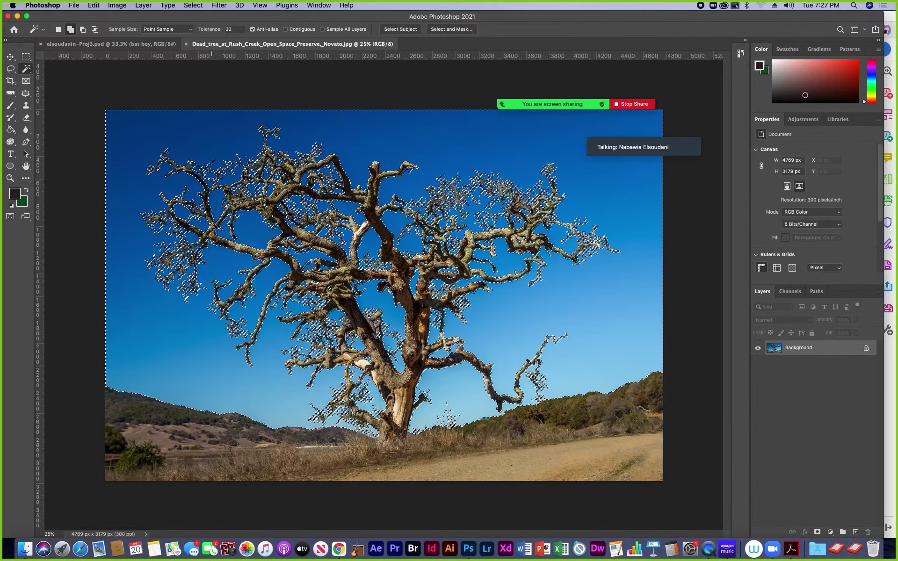
Examine the sky selection's edges around the trunk, branches and fine twigs at close range and across the whole tree
key(super+plus)
key(super+plus)
key(super+plus)
key(super+plus)
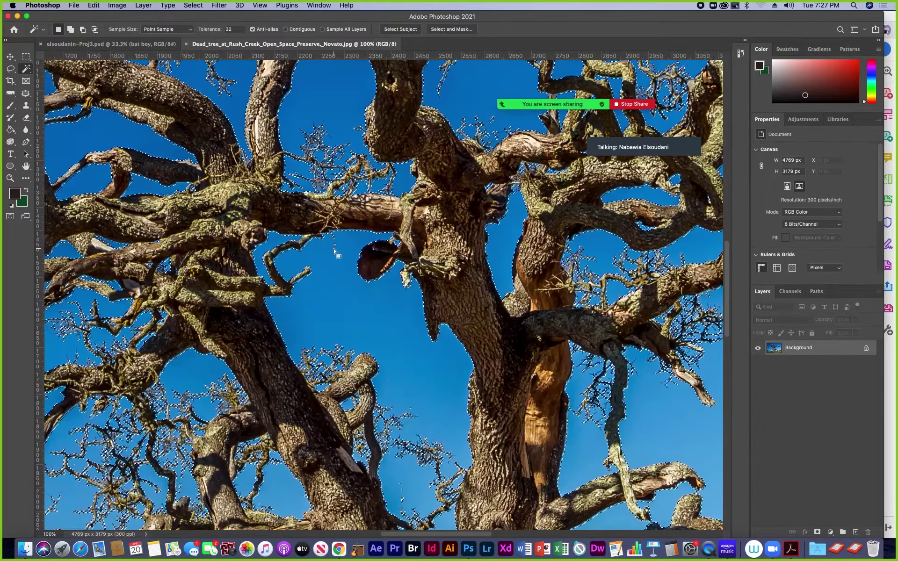
drag(229, 178, 367, 382)
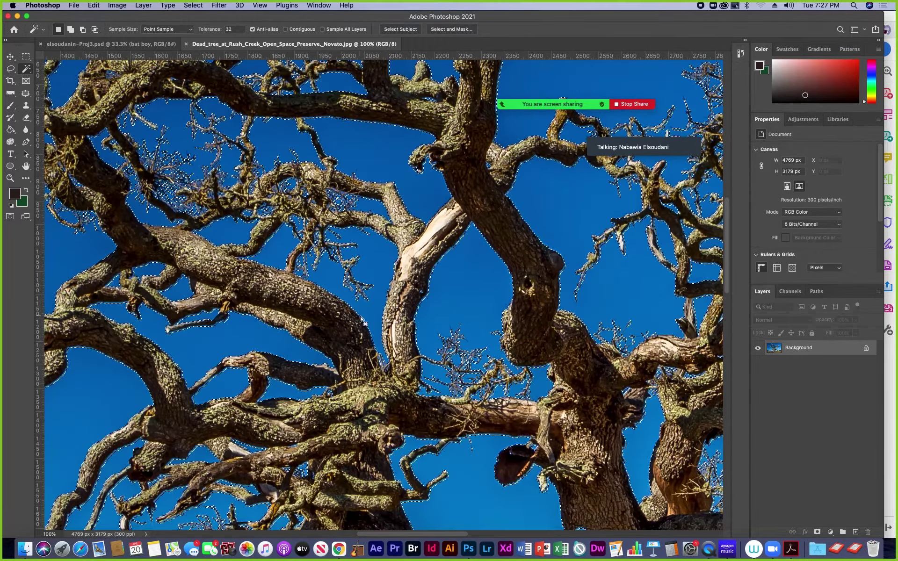
key(super+h)
key(super+minus)
key(super+minus)
key(super+minus)
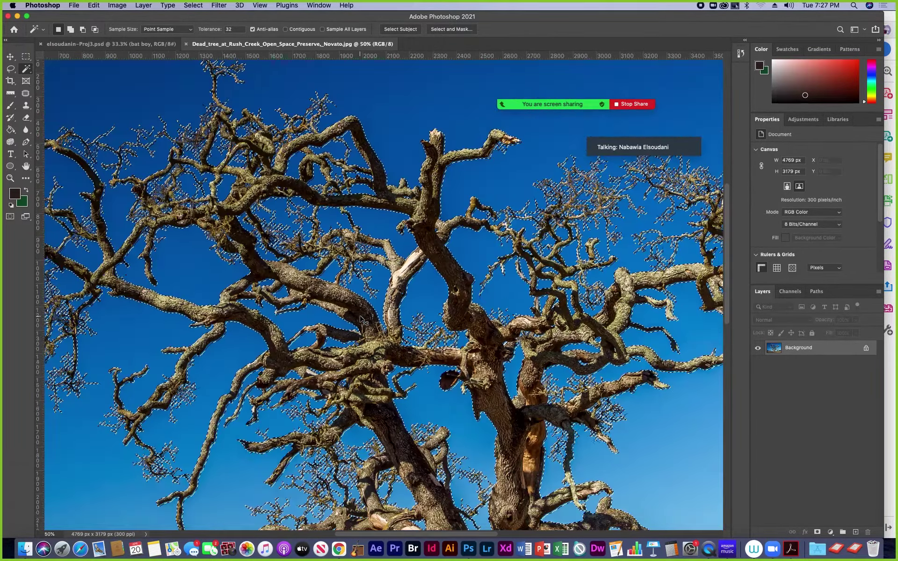
drag(419, 386, 408, 323)
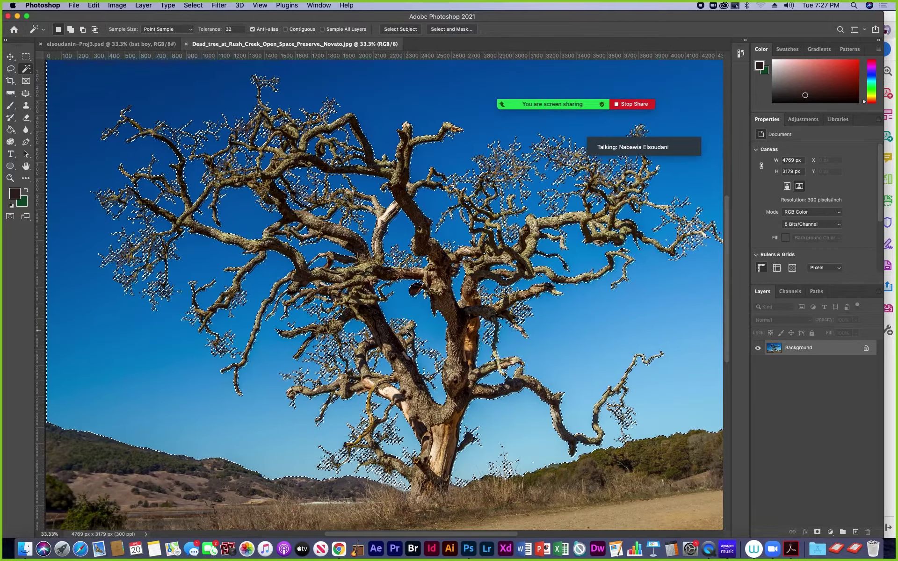
click(405, 328)
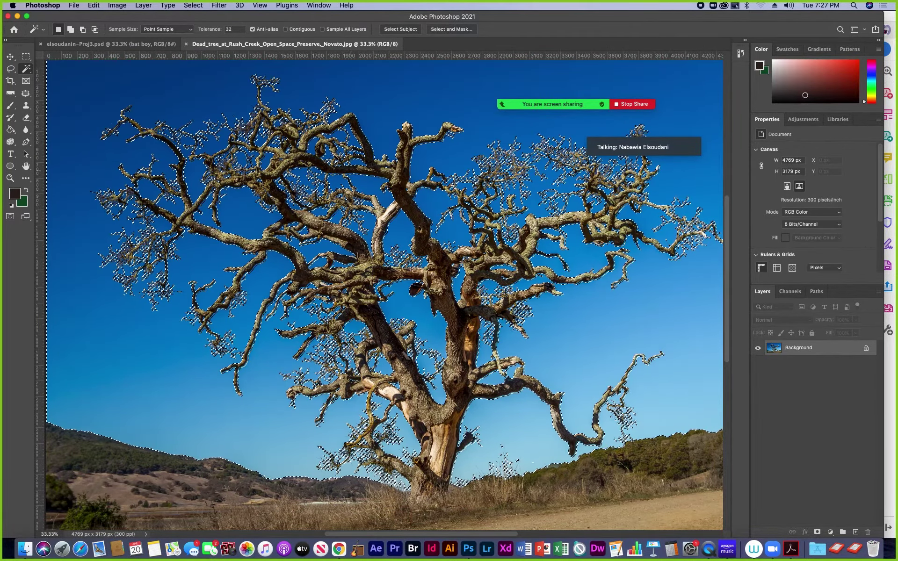
Invert the sky selection to the tree and open it in Select and Mask with the Onion Skin view at 100% transparency
click(192, 6)
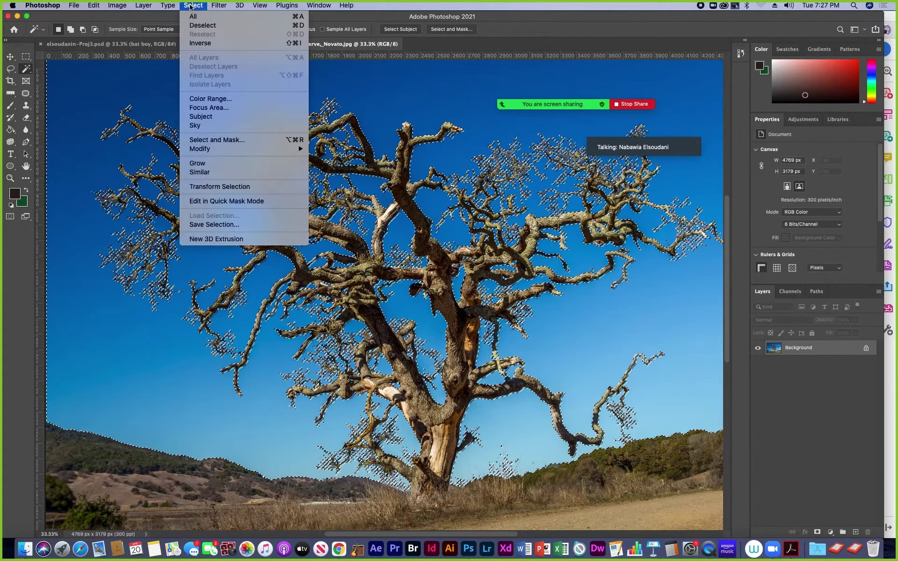
click(200, 43)
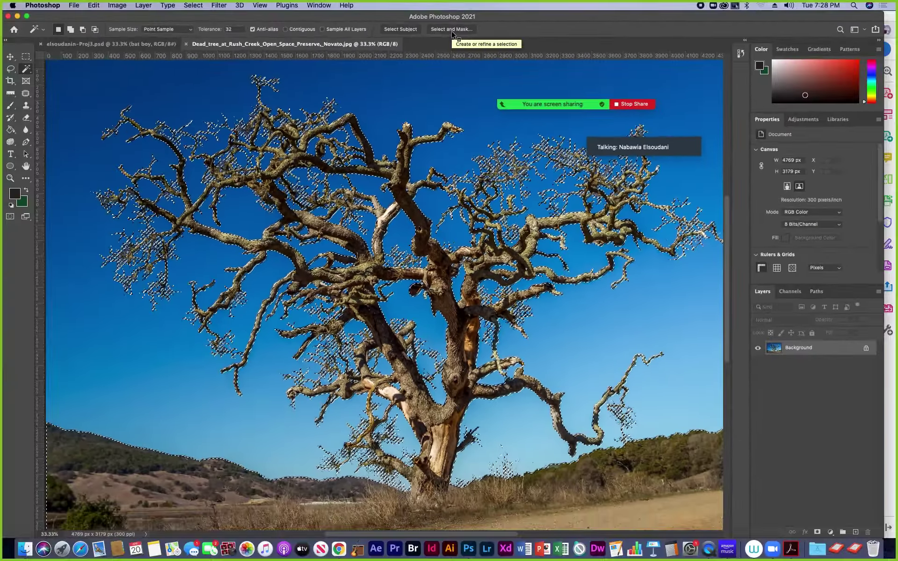
click(450, 30)
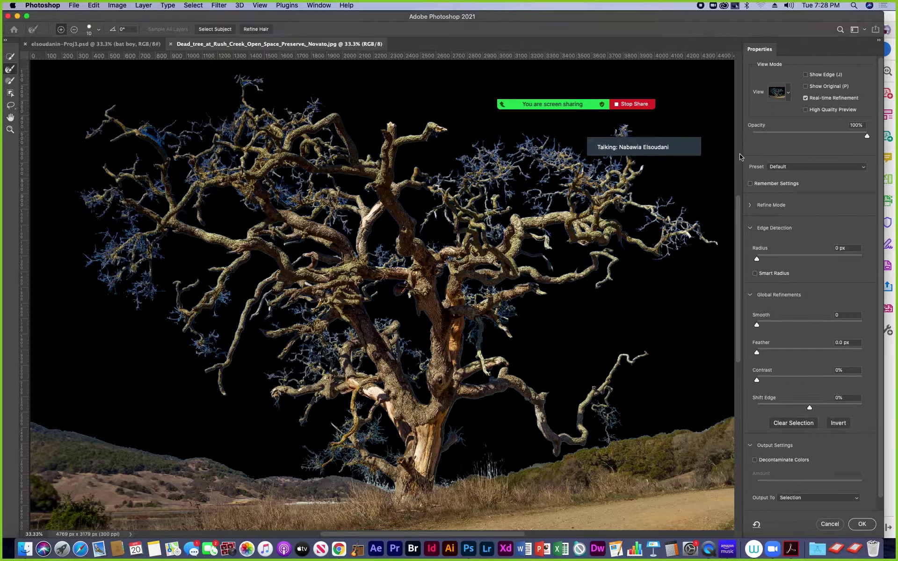
click(789, 93)
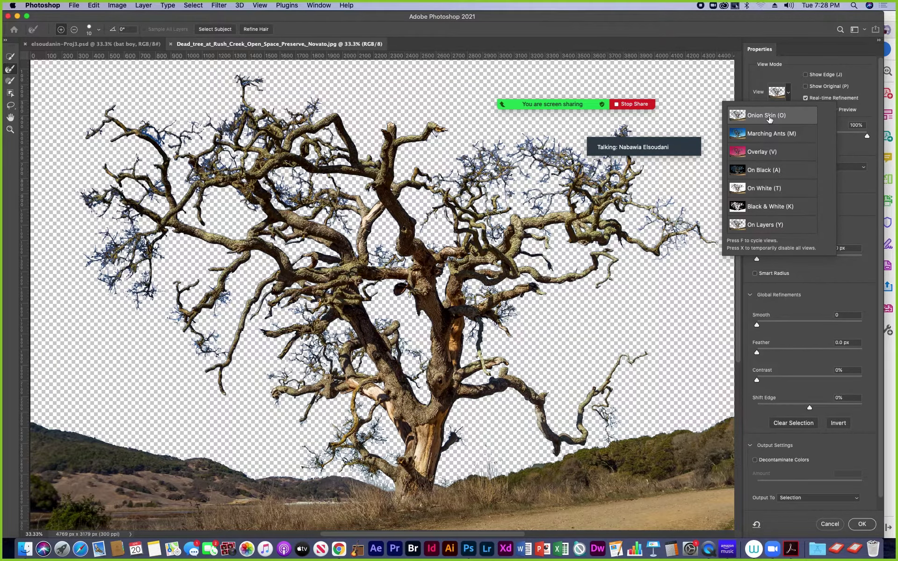
click(769, 117)
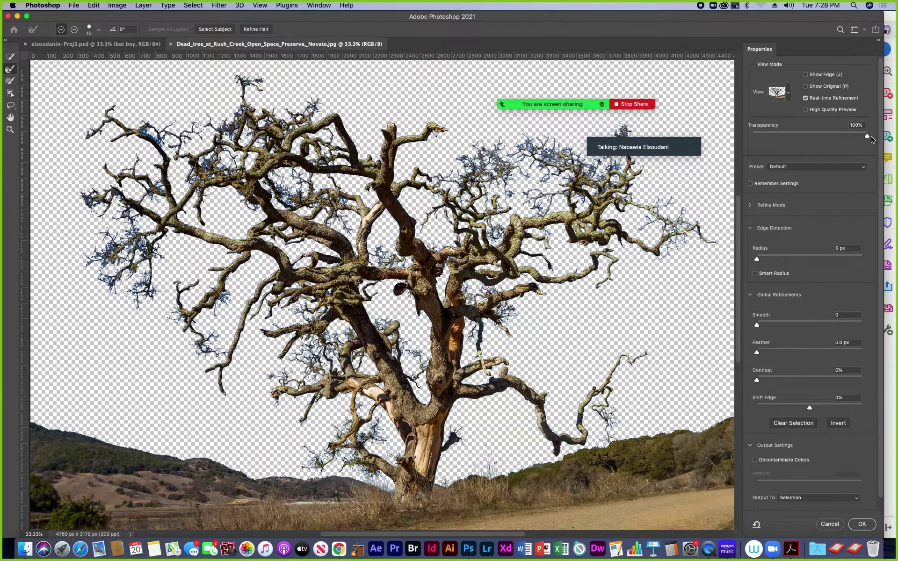
mouse_move(868, 140)
mouse_down()
mouse_move(744, 140)
mouse_move(878, 151)
mouse_up()
Set the edge detection radius to 1 px with Smart Radius on and Smooth to 8, checking the branches at close range
drag(757, 261, 763, 262)
click(755, 273)
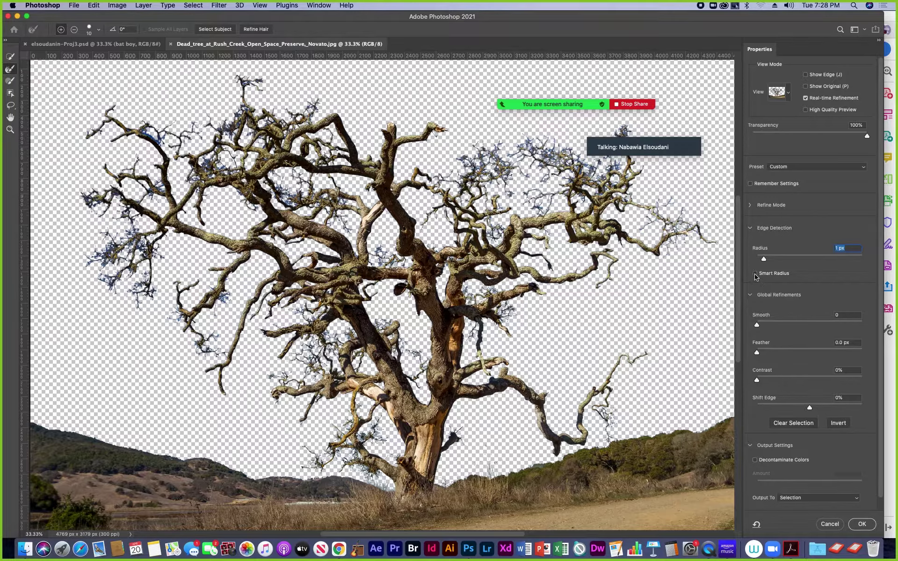
drag(757, 325, 764, 325)
key(Tab)
key(super+equal)
key(super+equal)
key(super+equal)
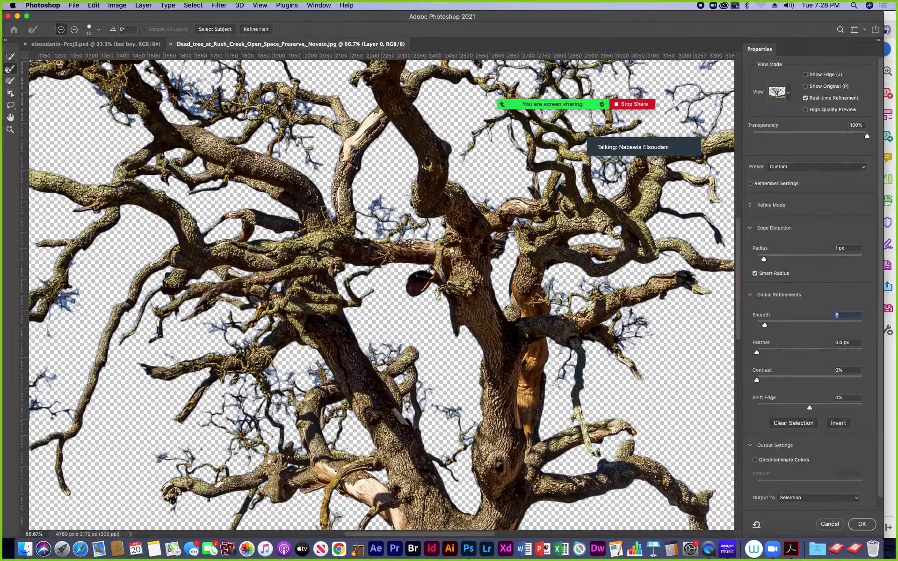
scroll(308, 192, up, 5)
scroll(309, 192, left, 5)
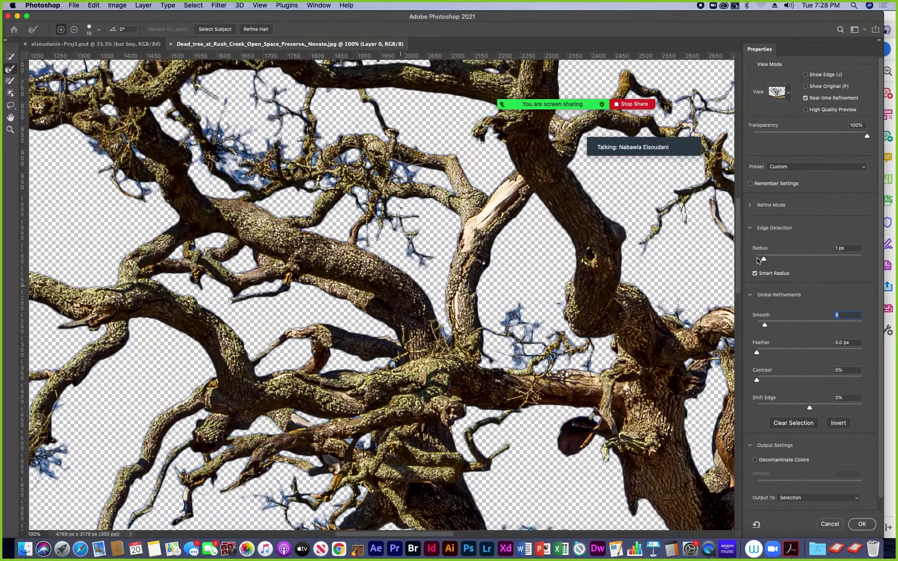
Turn off Smart Radius and compare edge detection radii of 0 and 2 px, settling on 1 px
click(758, 260)
click(758, 260)
click(754, 273)
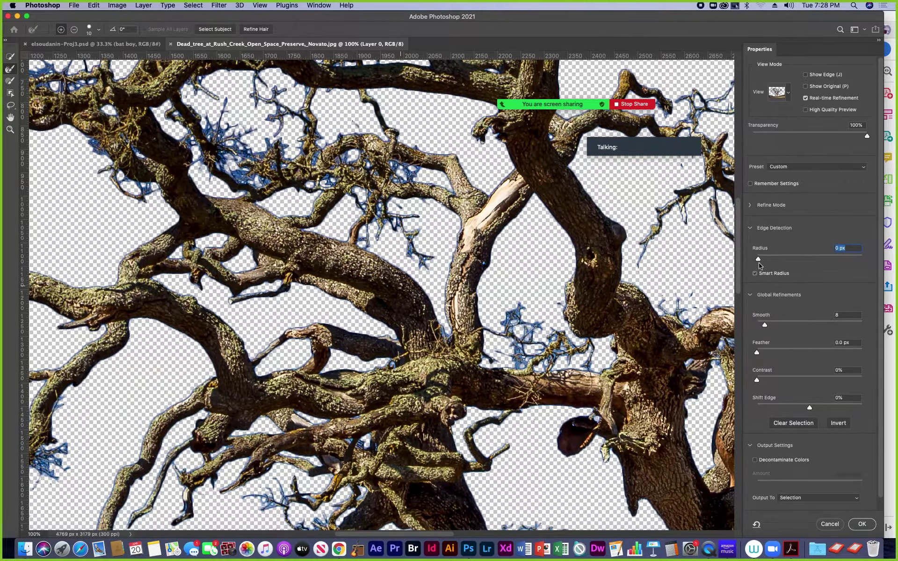
drag(758, 261, 768, 261)
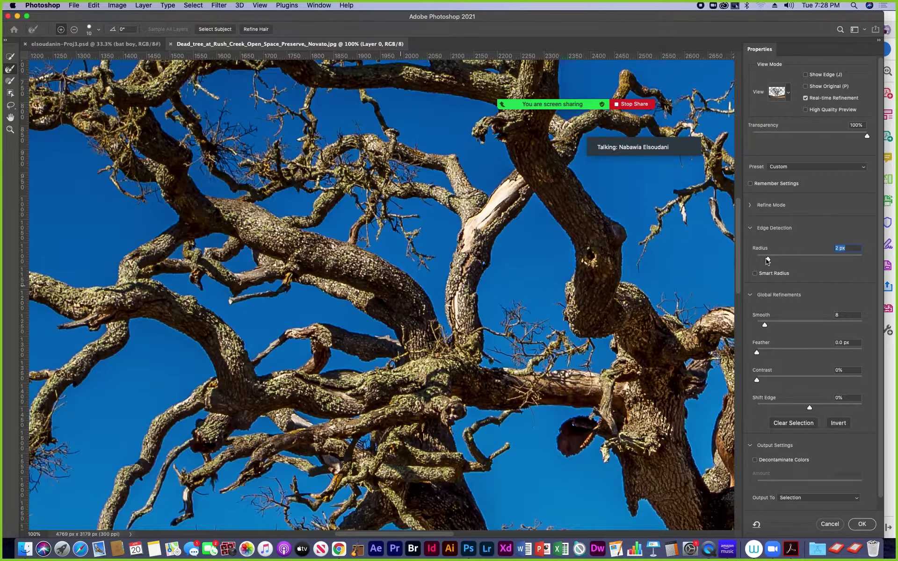
drag(767, 260, 765, 261)
drag(766, 262, 761, 263)
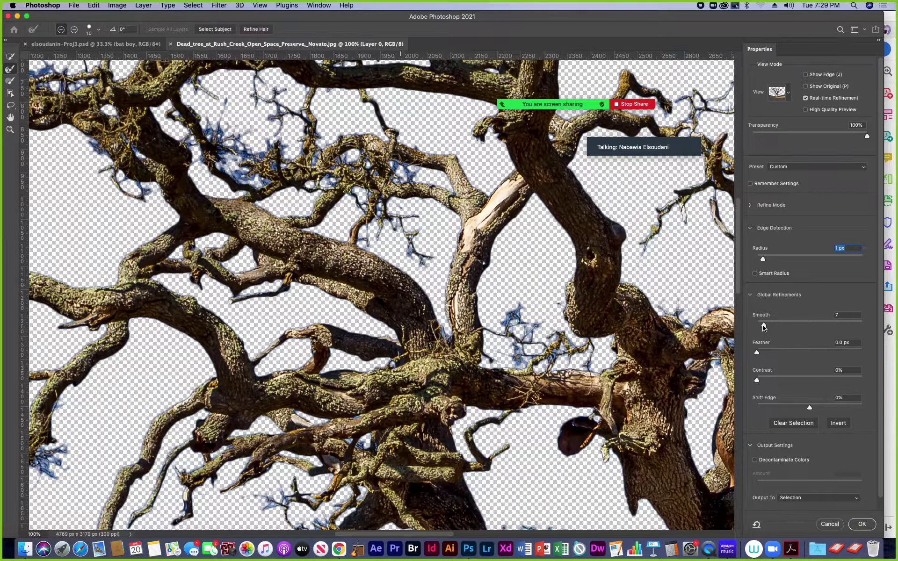
Set Smooth to 8, Feather to 1.6 px, Contrast to 4% and Shift Edge to -10%, trying the edge shift both inward and outward
drag(763, 326, 766, 355)
click(766, 354)
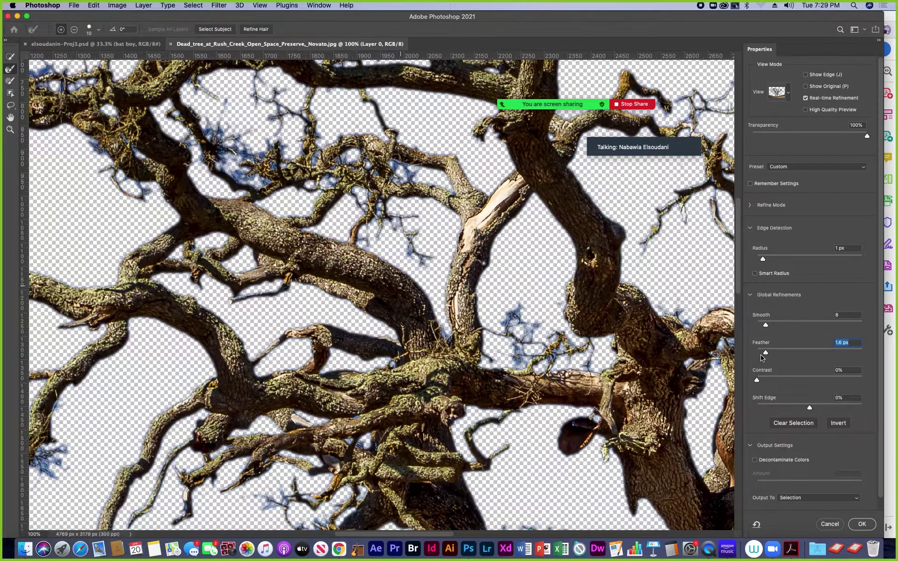
drag(757, 380, 761, 382)
drag(810, 410, 804, 409)
click(803, 410)
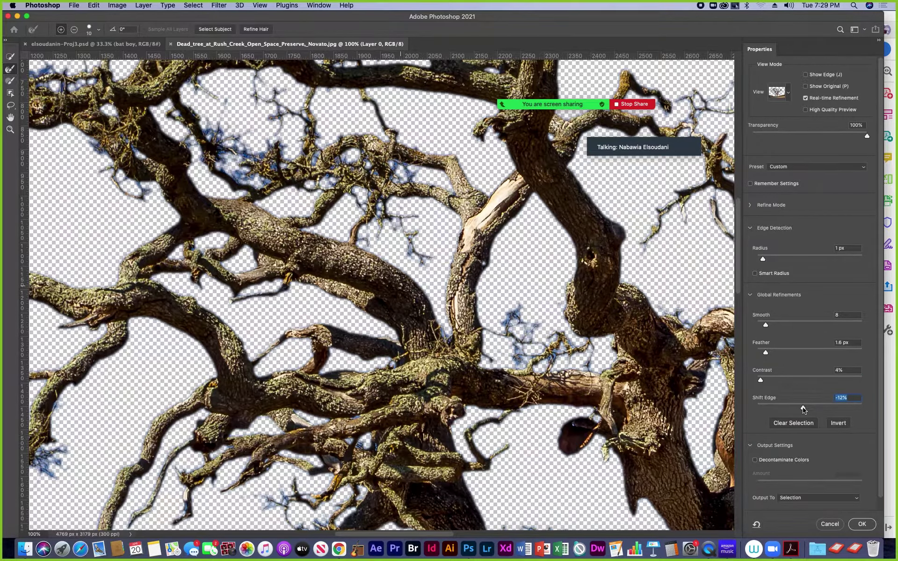
drag(803, 409, 822, 408)
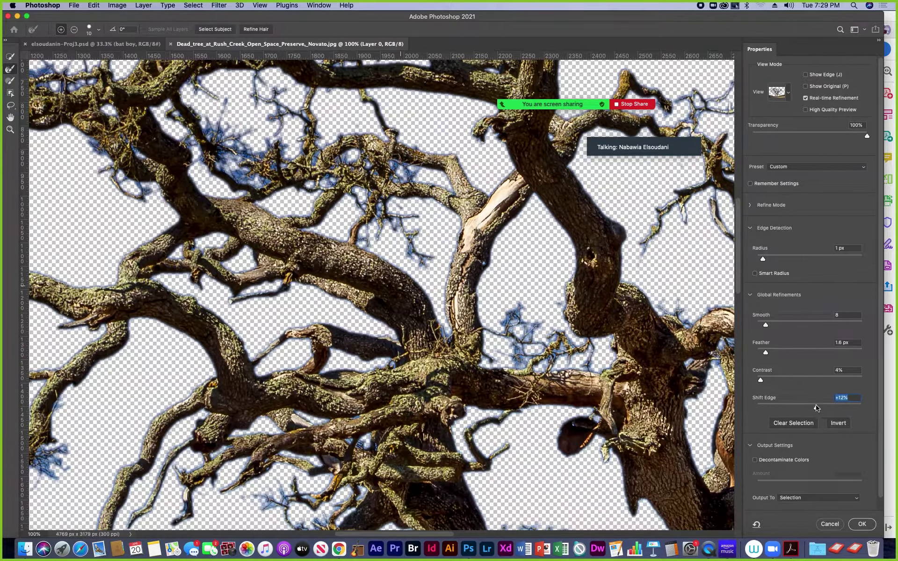
drag(816, 408, 804, 409)
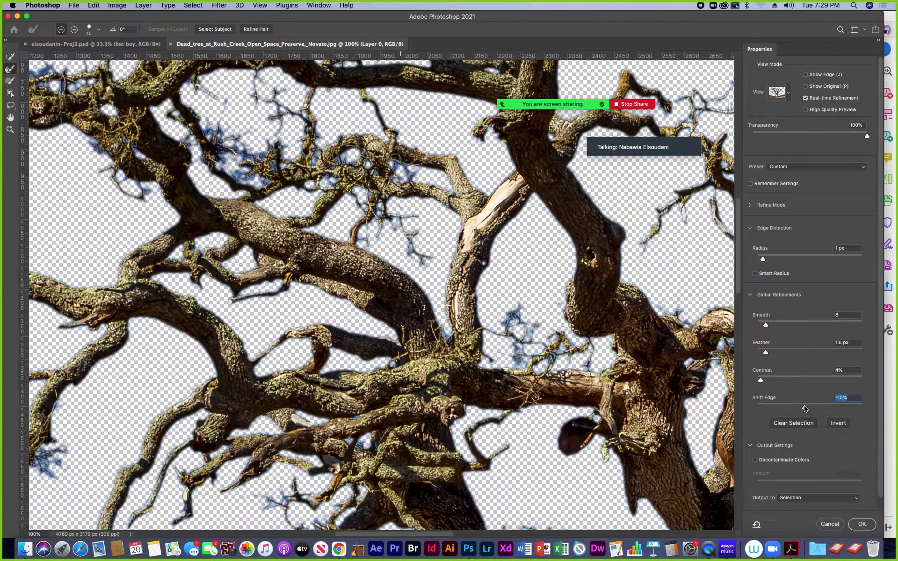
Subtract the leftover blue sky along the tree's upper-left branch with the Quick Selection tool at size 10
drag(370, 183, 646, 340)
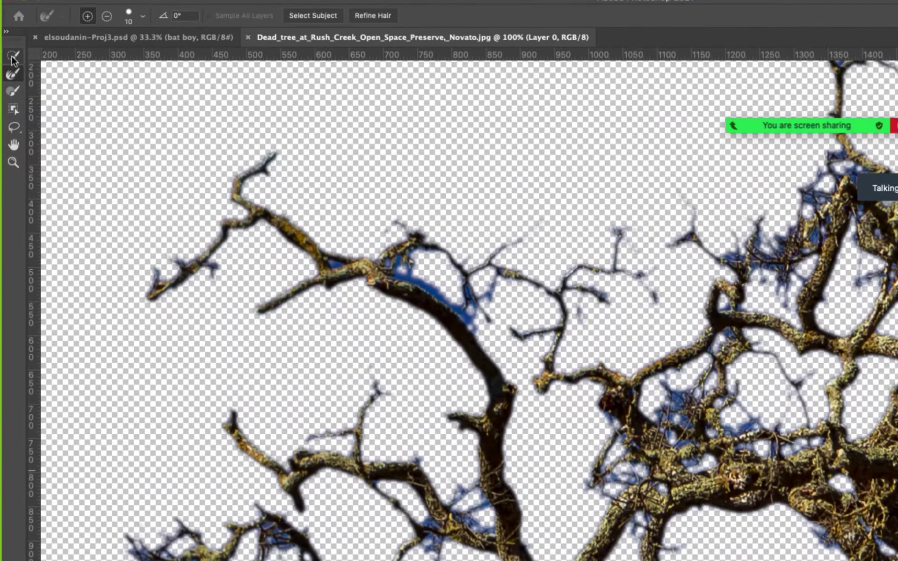
click(13, 57)
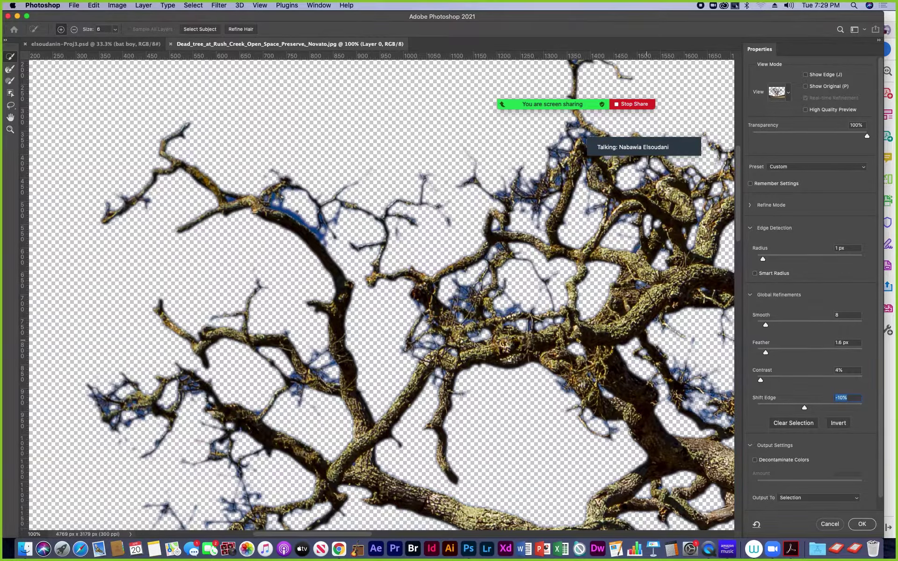
key(alt)
click(300, 213)
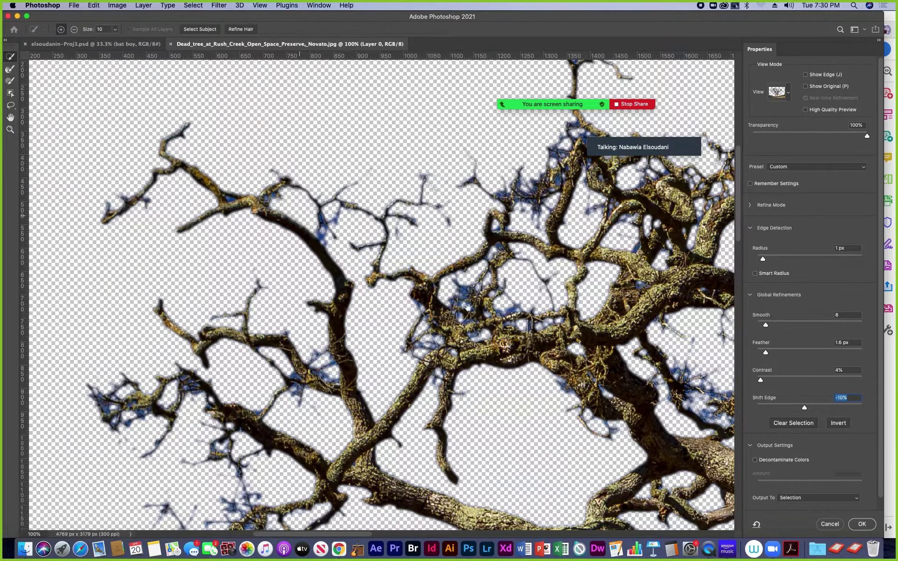
Try to remove the blue patch among the left twigs by framing it with the Object Selection tool
scroll(463, 304, down, 5)
scroll(397, 284, right, 3)
scroll(397, 284, down, 2)
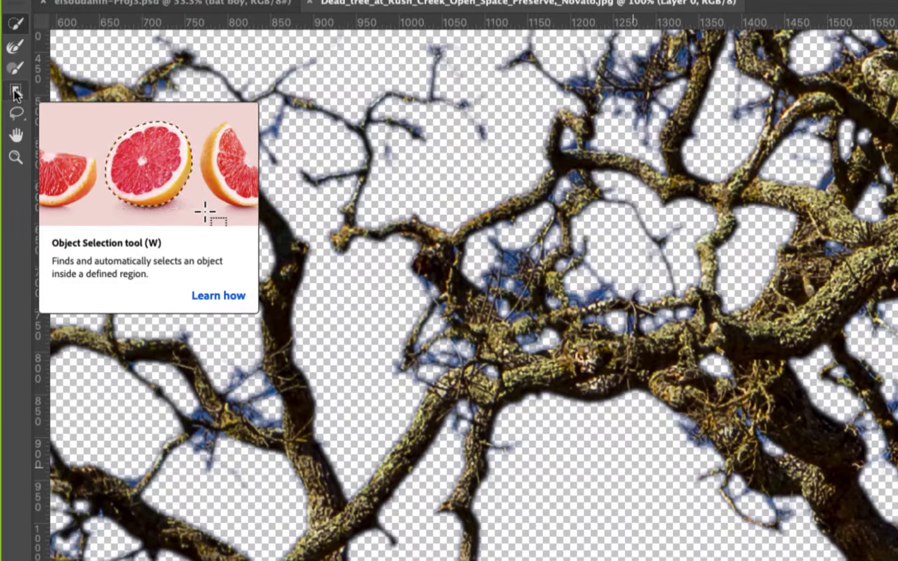
click(15, 89)
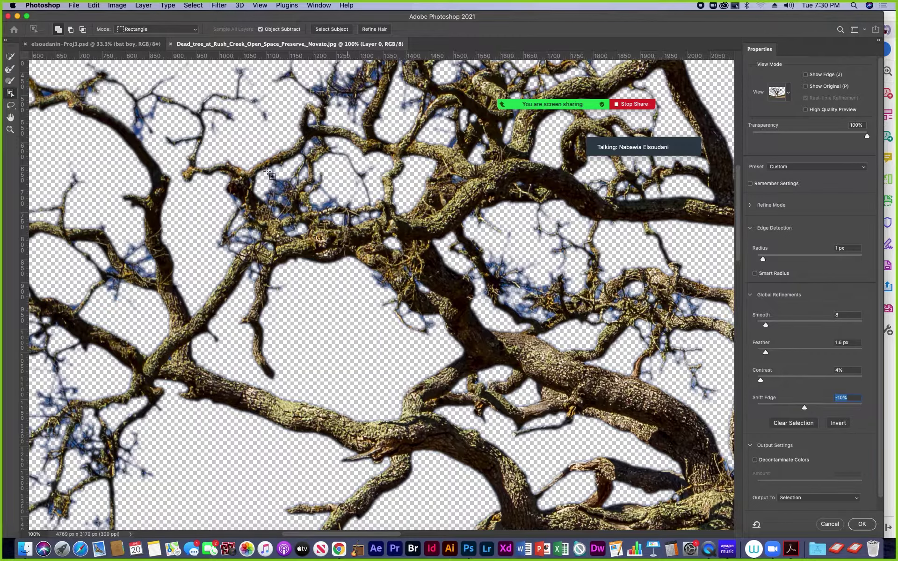
key(shift)
drag(267, 172, 293, 210)
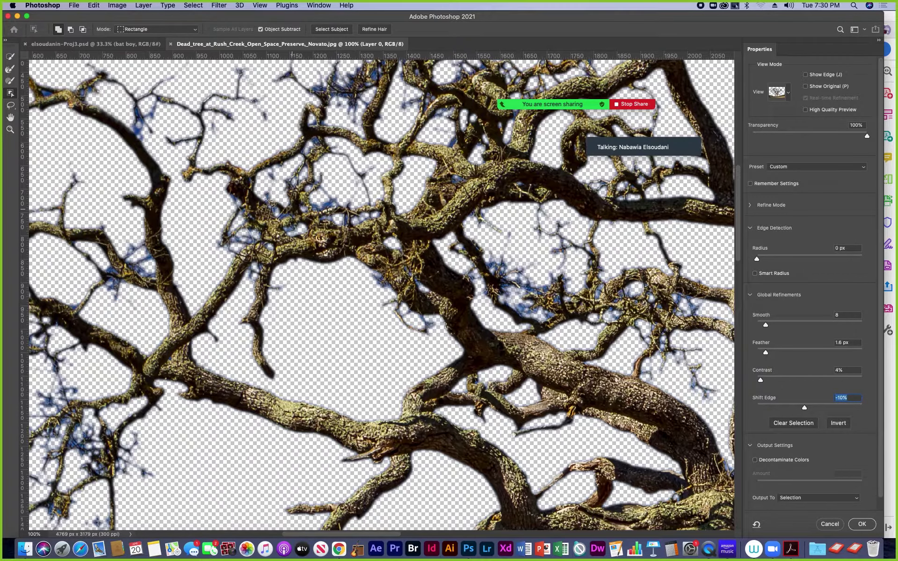
key(super+z)
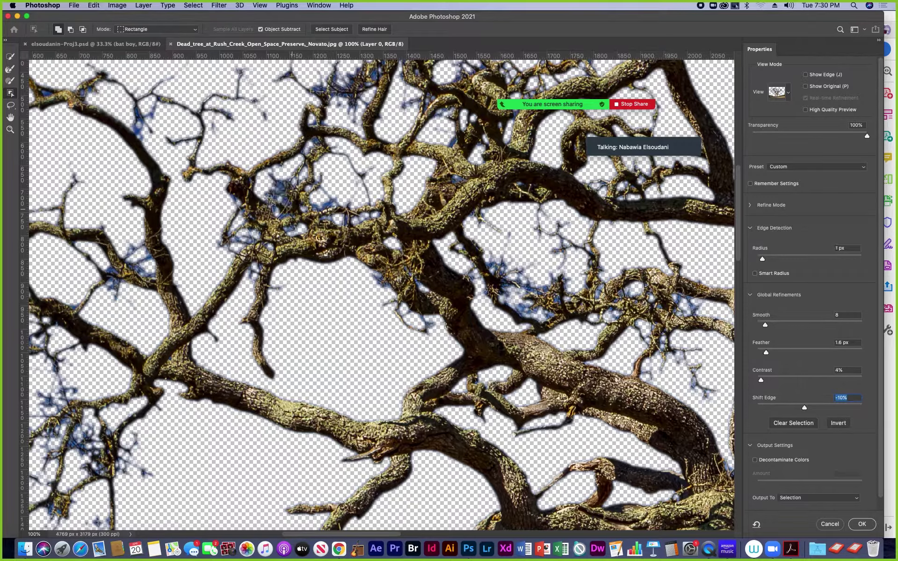
drag(267, 170, 291, 206)
Subtract the blue patch among the left twigs with the size 6 Brush tool at 200% magnification
key(super+equal)
drag(195, 148, 286, 329)
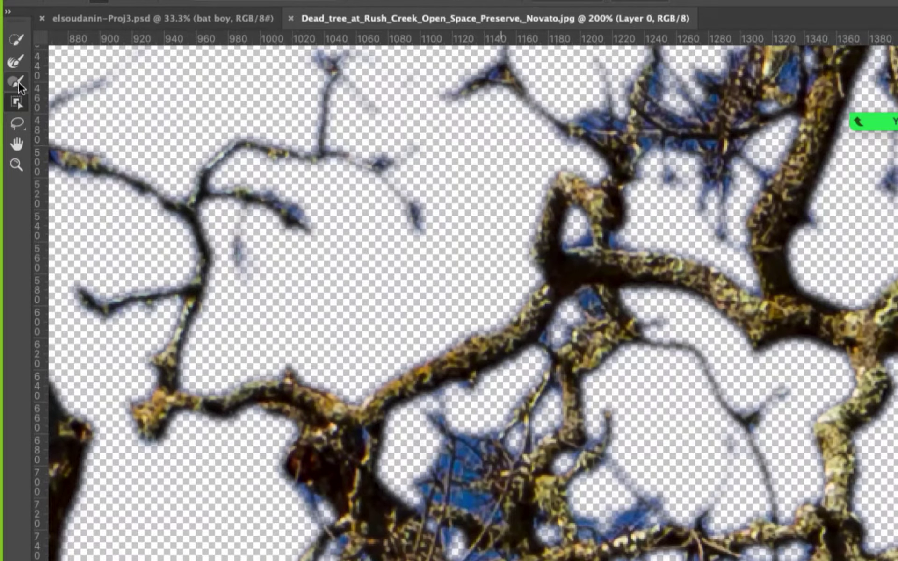
click(14, 79)
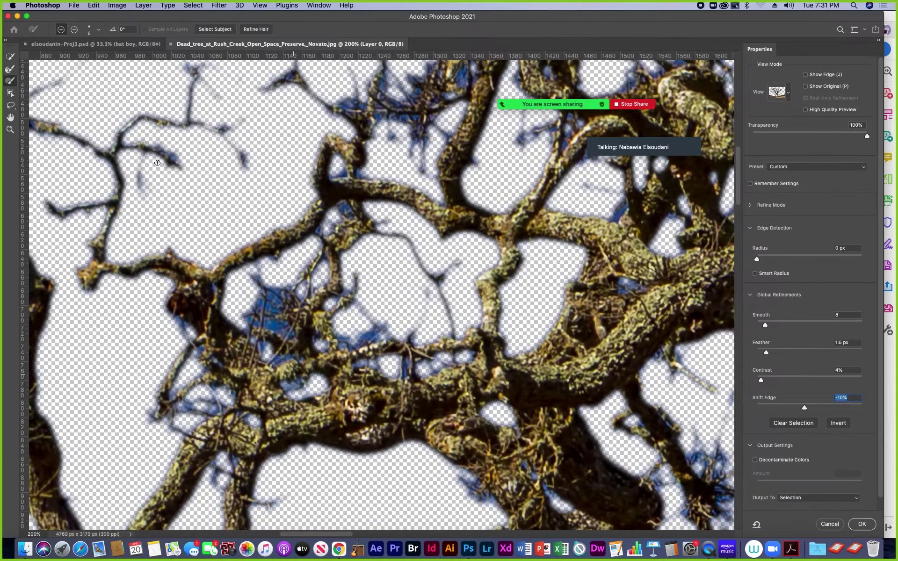
key(alt)
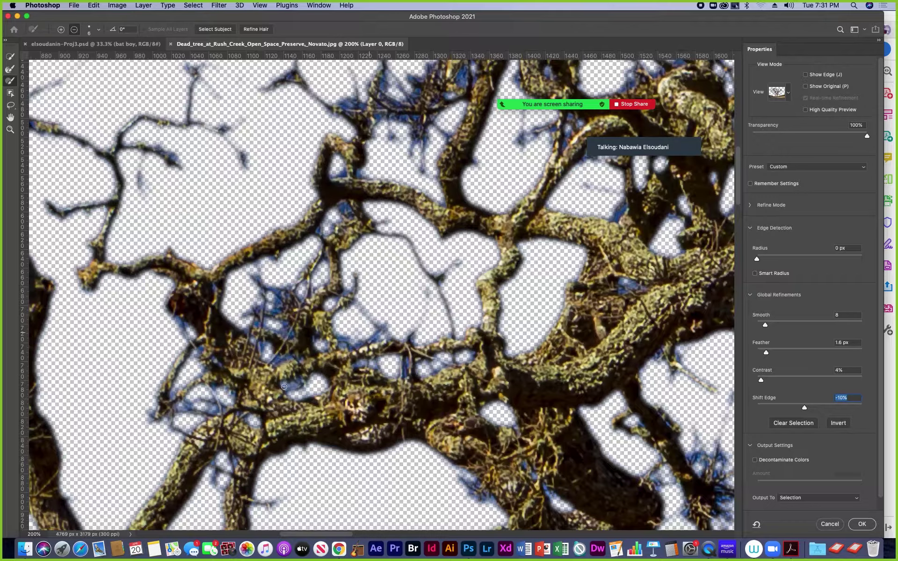
key(alt)
Examine the refined edges of the cutout along the branches and trunk for remaining blue fringes
key(super+minus)
key(super+minus)
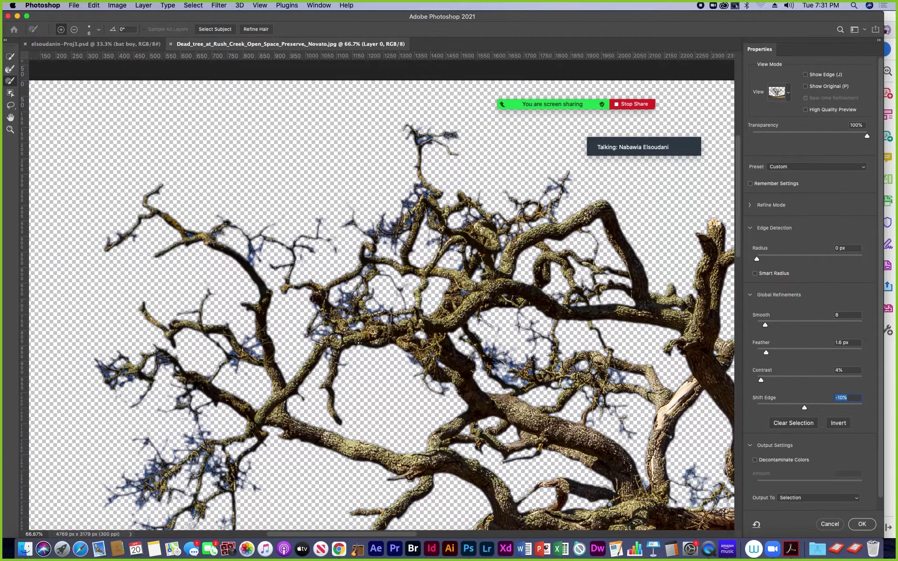
drag(458, 357, 369, 279)
scroll(370, 279, down, 5)
scroll(369, 279, right, 3)
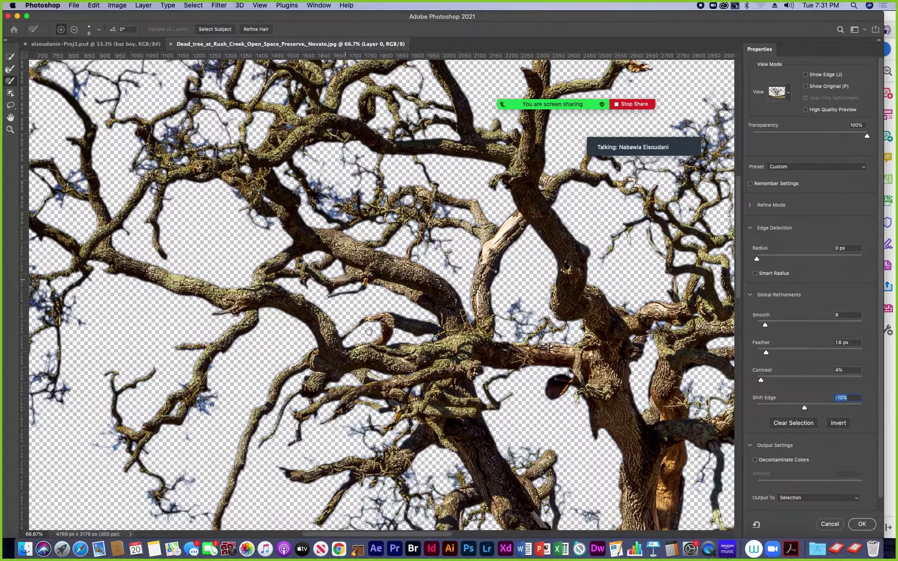
scroll(395, 303, up, 3)
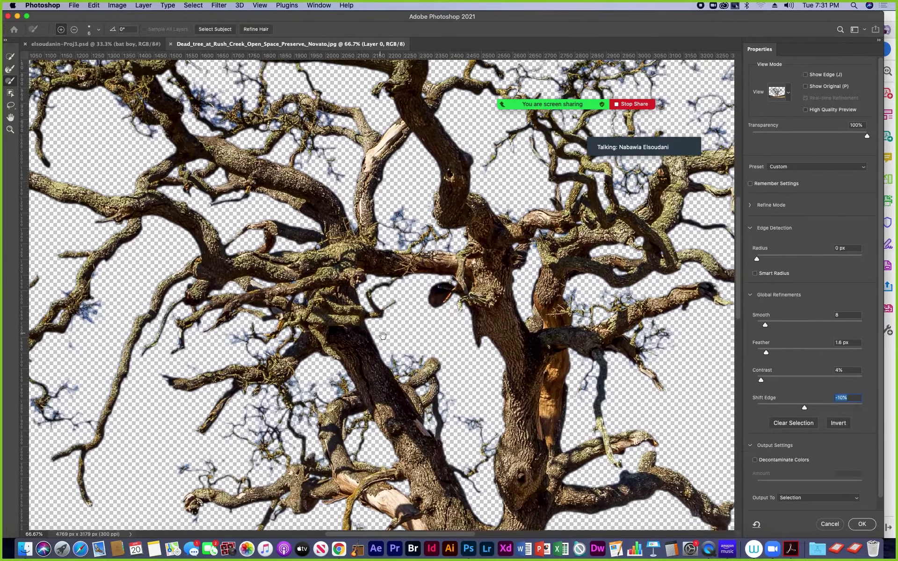
scroll(409, 319, left, 2)
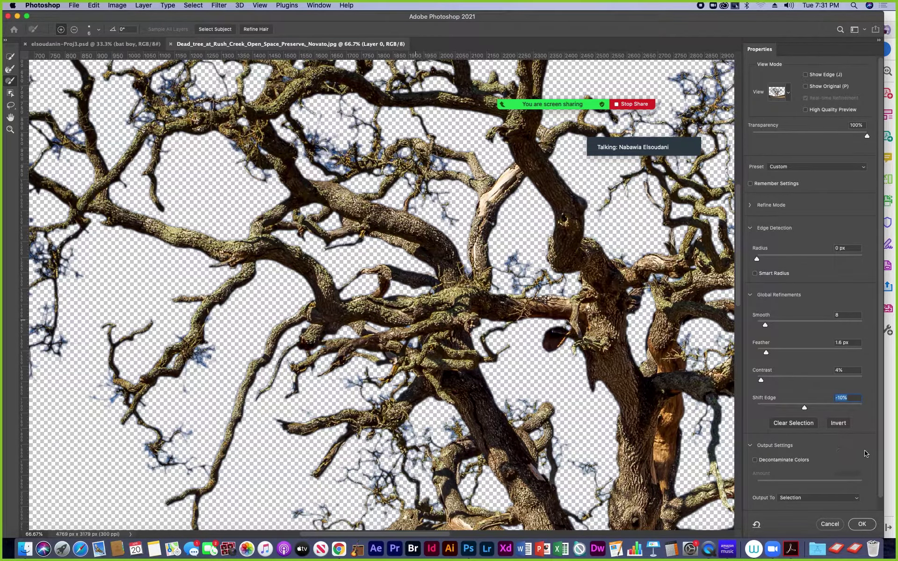
Try Decontaminate Colors at 100% on the cutout, inspect the branch edges and output choices, and turn it off again
scroll(879, 435, down, 1)
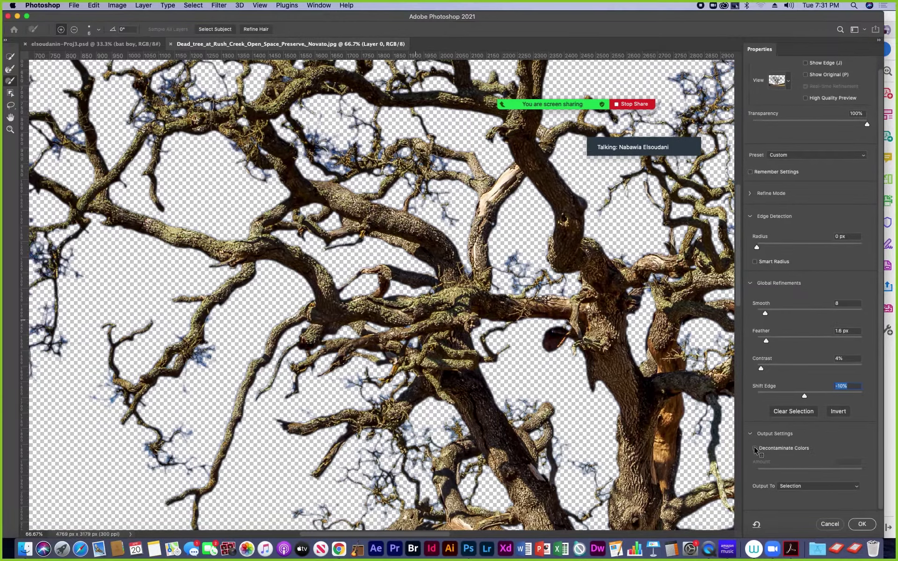
scroll(470, 261, left, 5)
scroll(470, 261, up, 5)
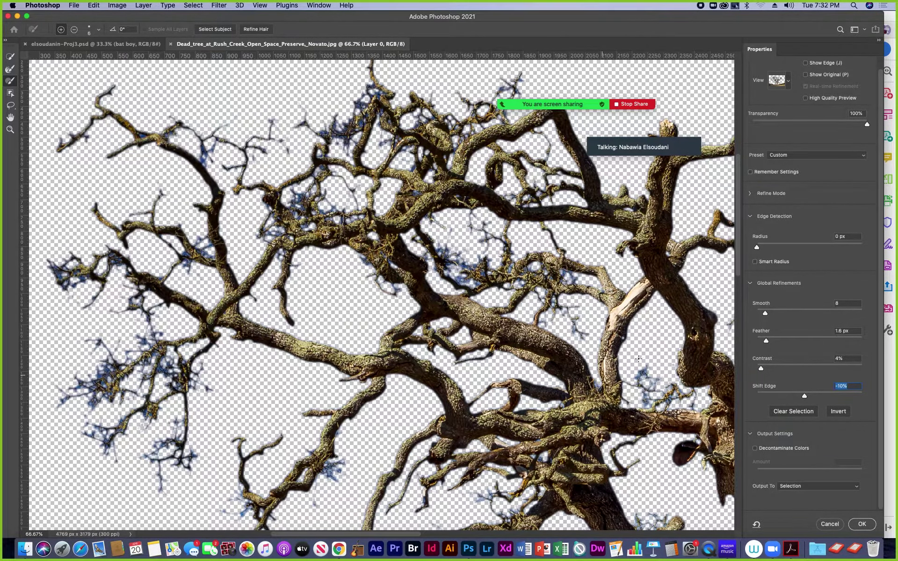
click(755, 449)
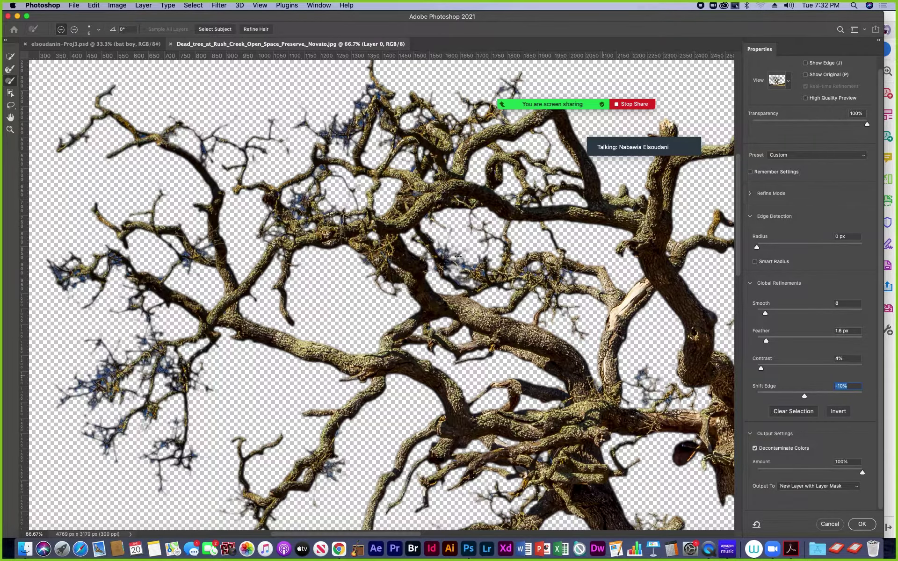
key(super+equal)
key(super+equal)
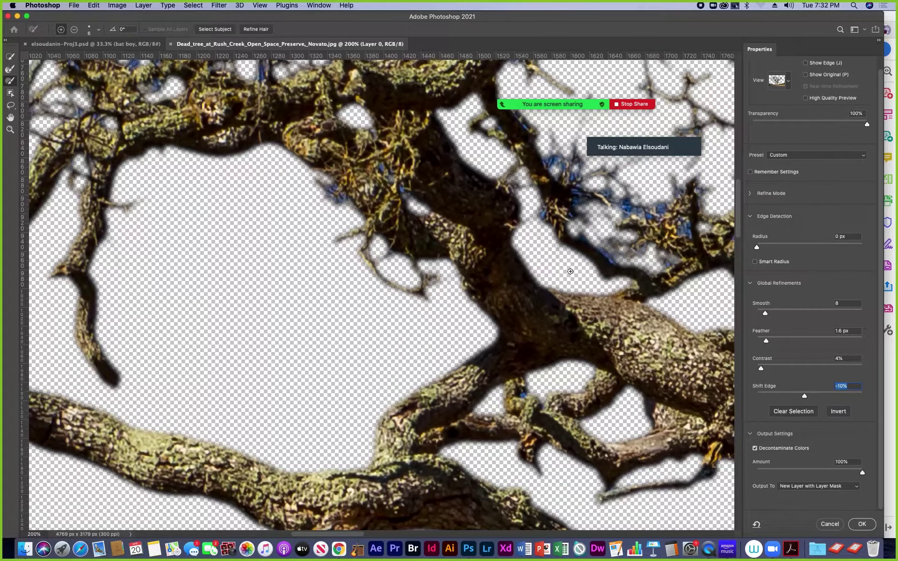
key(super+minus)
key(super+minus)
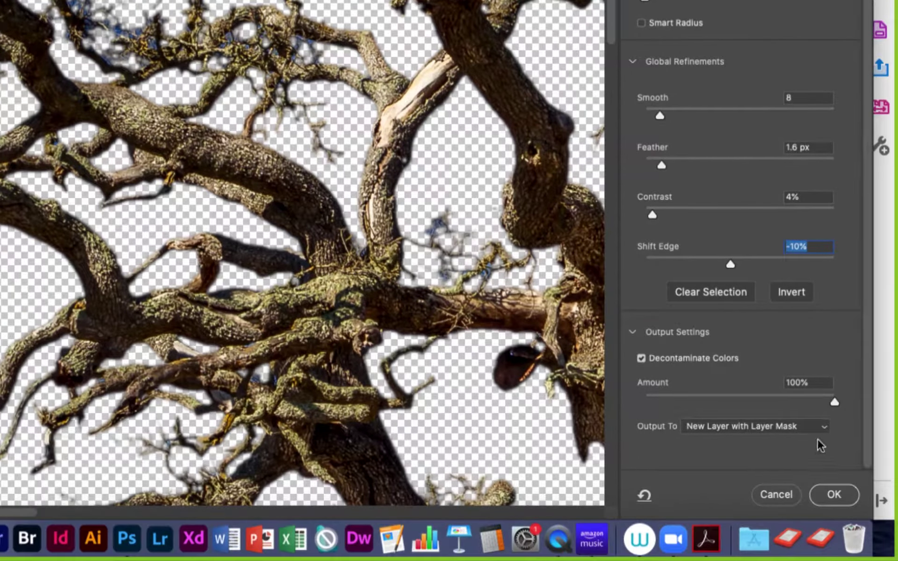
click(816, 425)
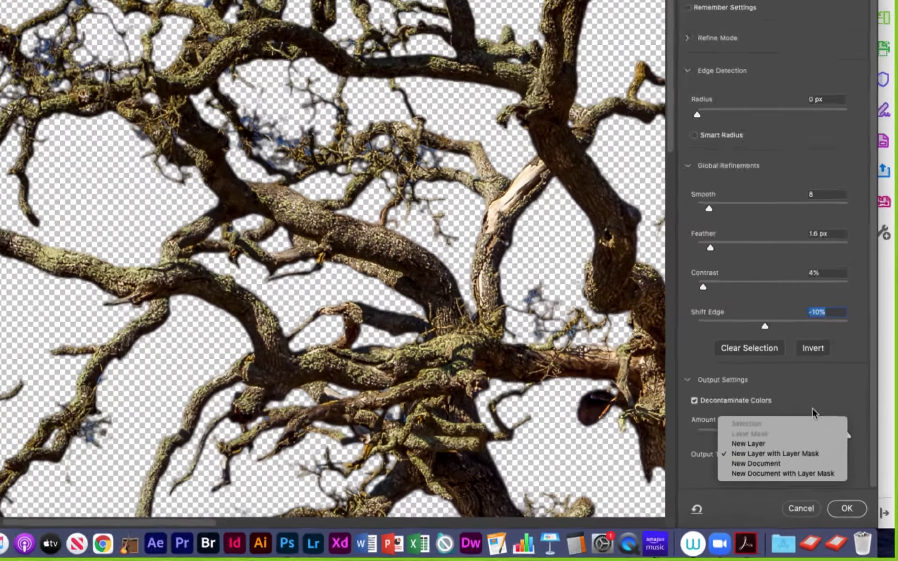
click(789, 366)
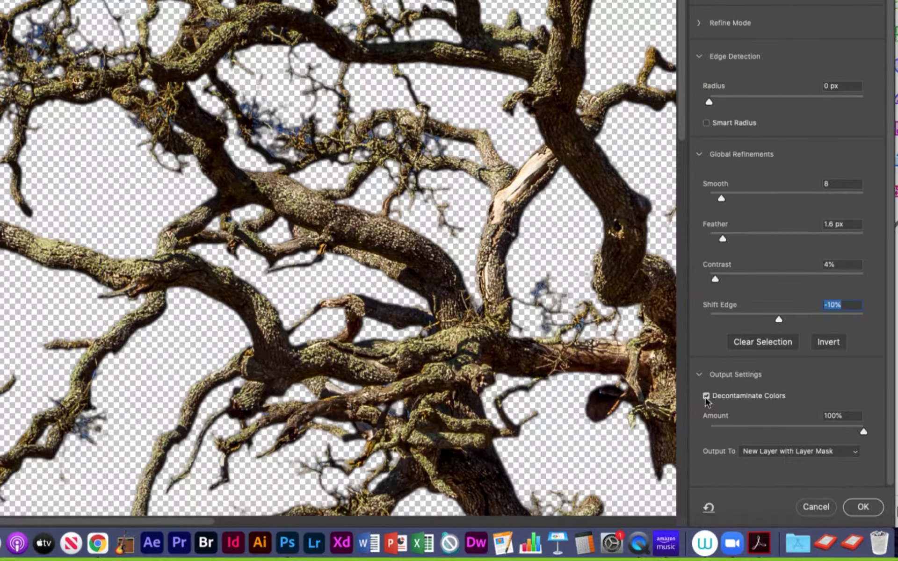
click(705, 396)
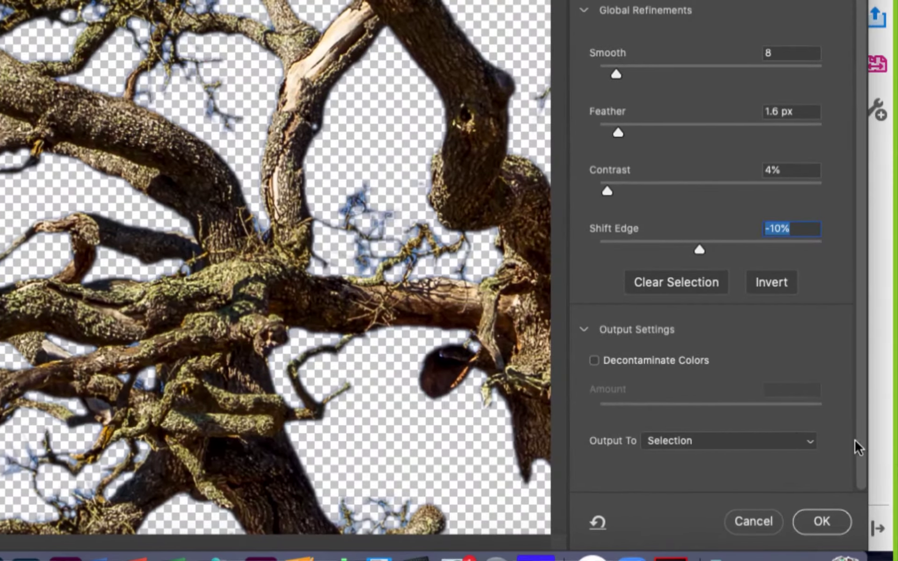
Review the output options available for the refined selection with Decontaminate Colors off
click(855, 451)
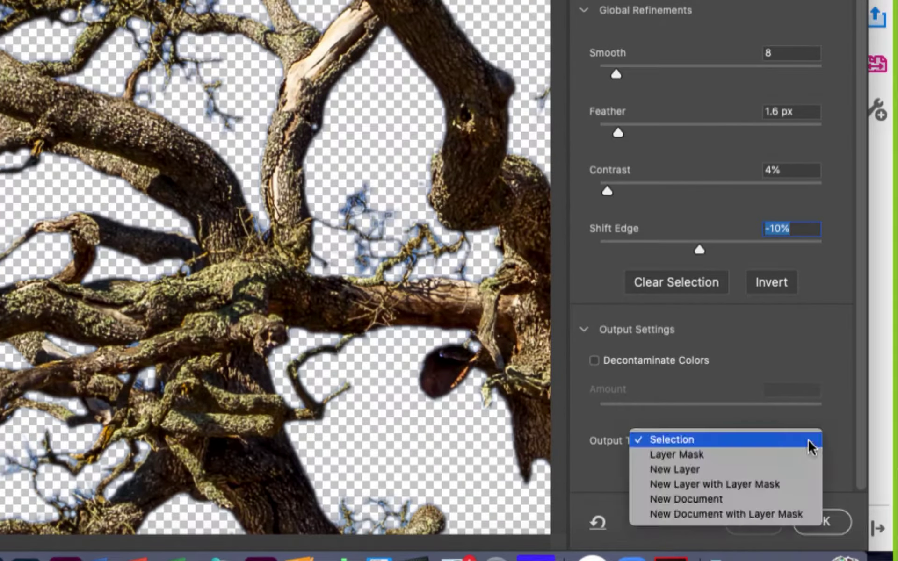
click(596, 426)
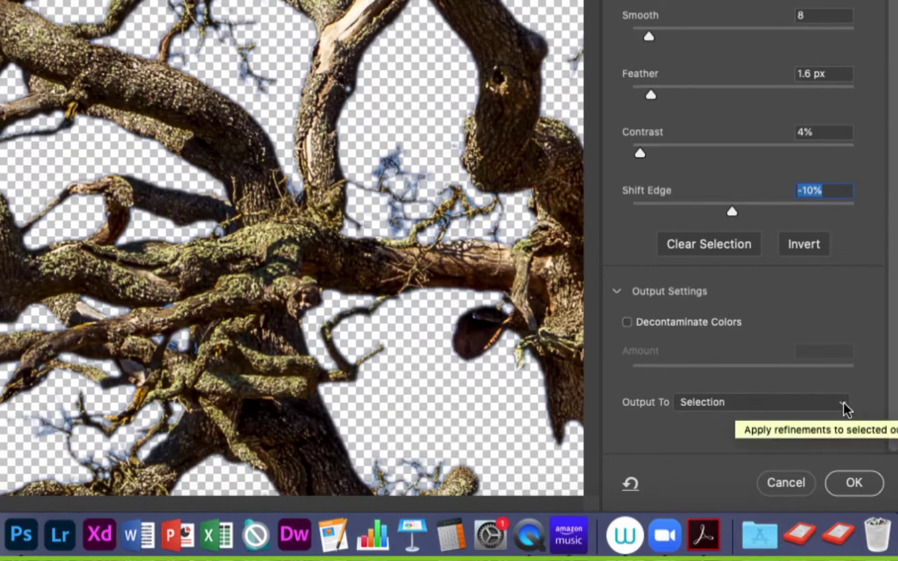
click(843, 405)
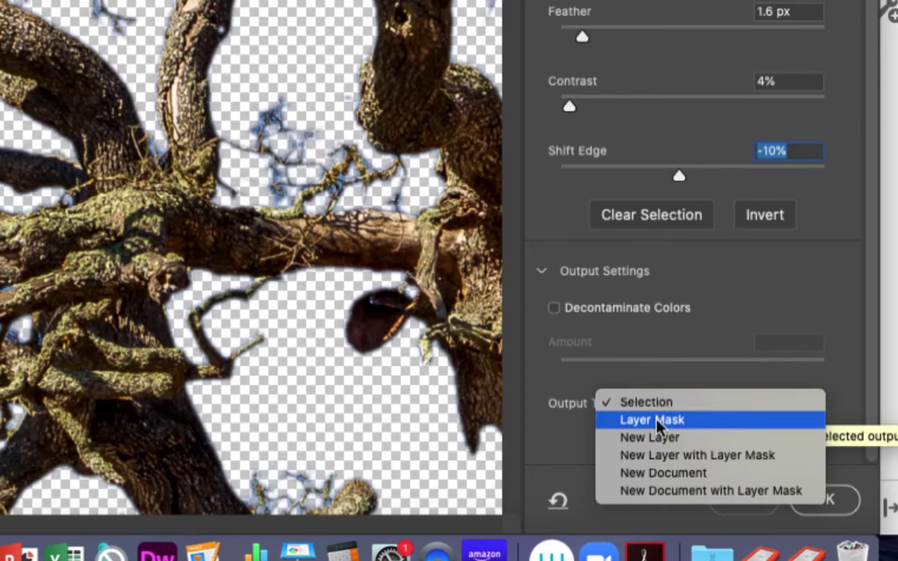
click(551, 410)
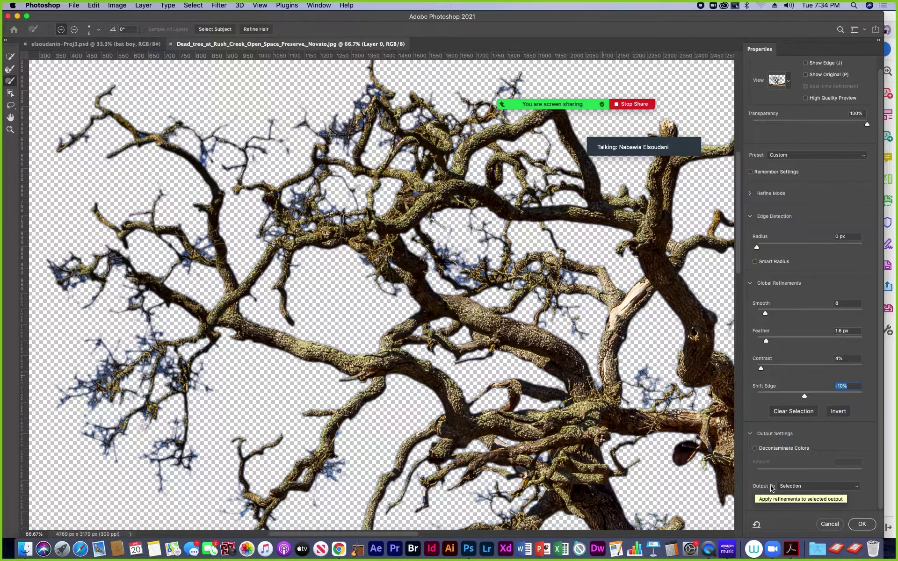
click(858, 488)
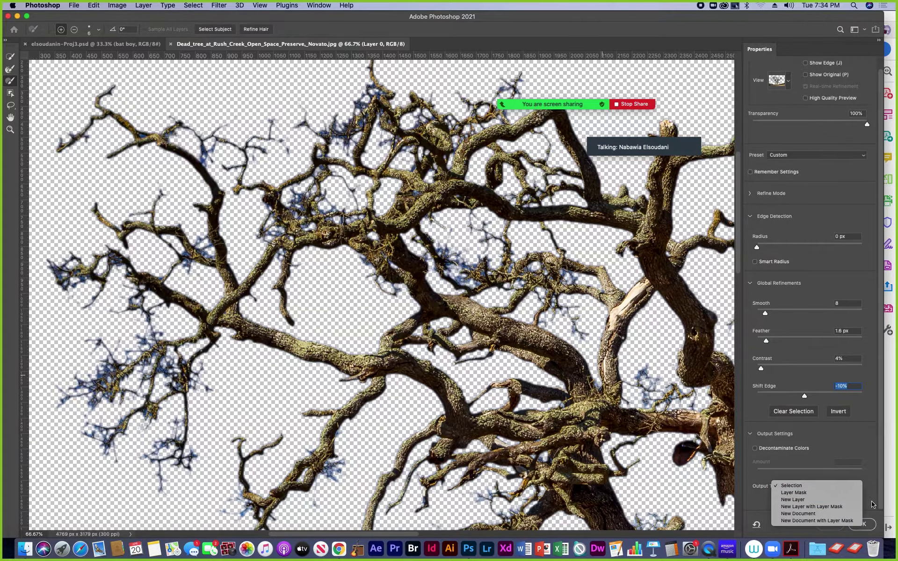
click(872, 504)
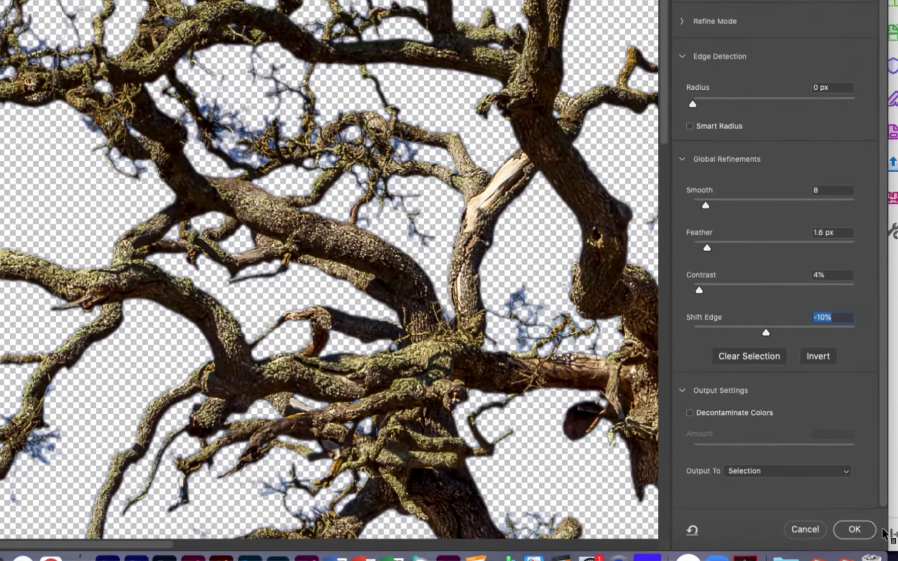
Set the output to Layer Mask and apply the Select and Mask refinements to Layer 0
click(846, 471)
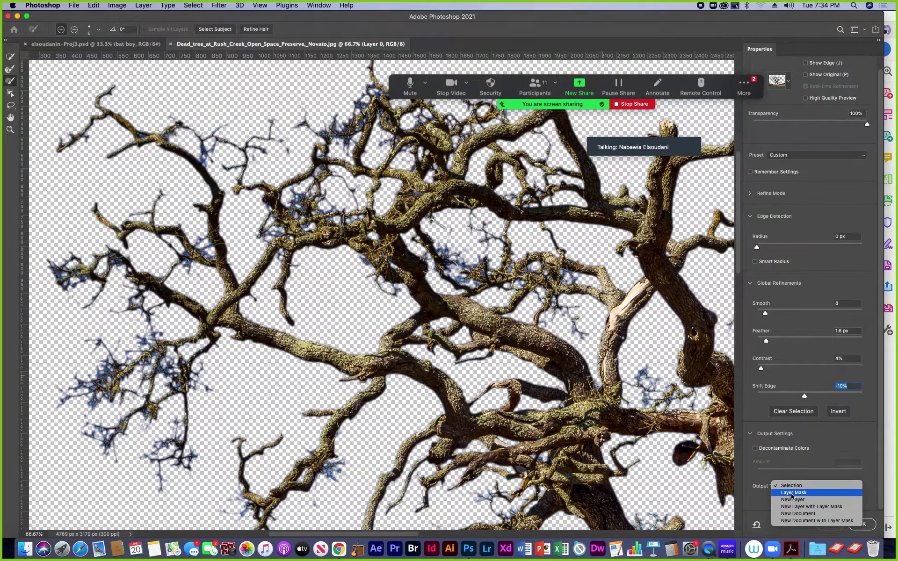
key(Escape)
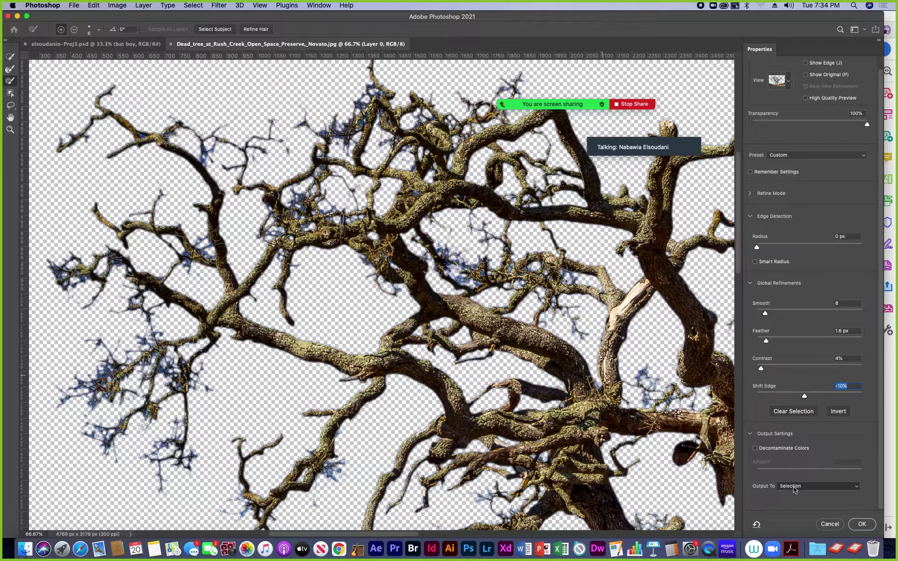
click(856, 489)
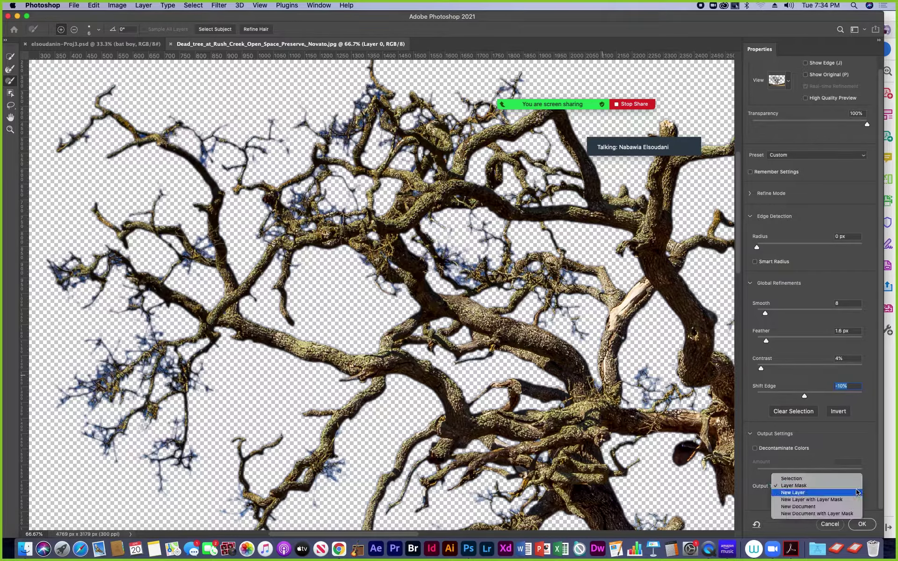
click(790, 486)
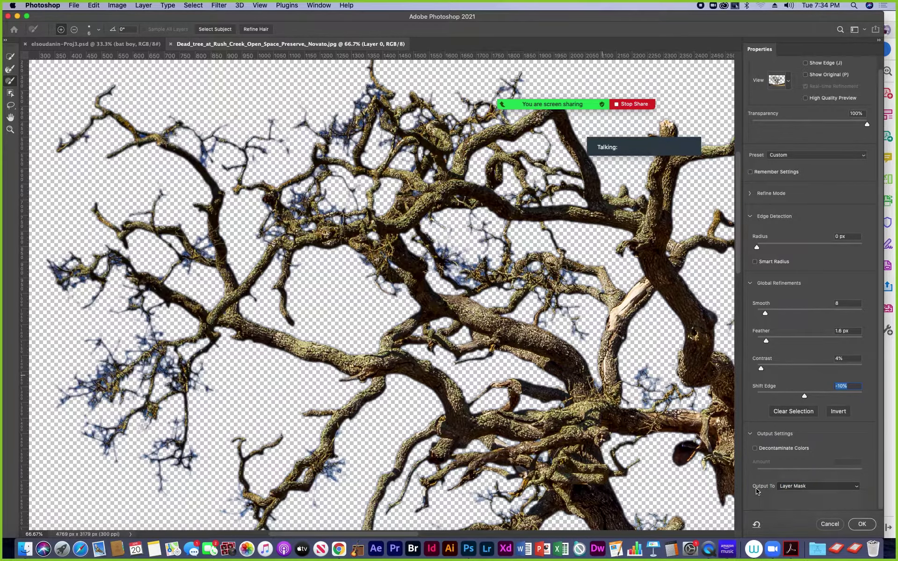
click(861, 524)
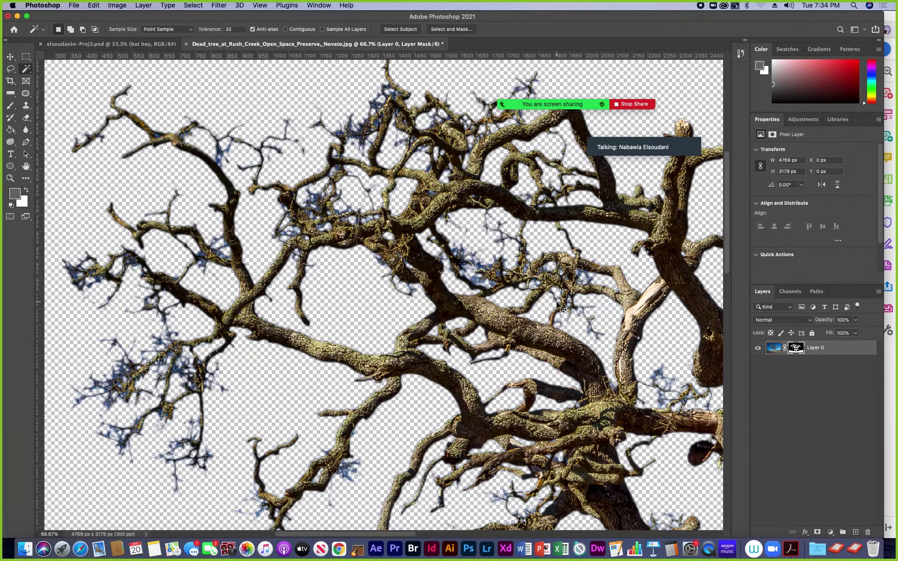
scroll(557, 303, down, 3)
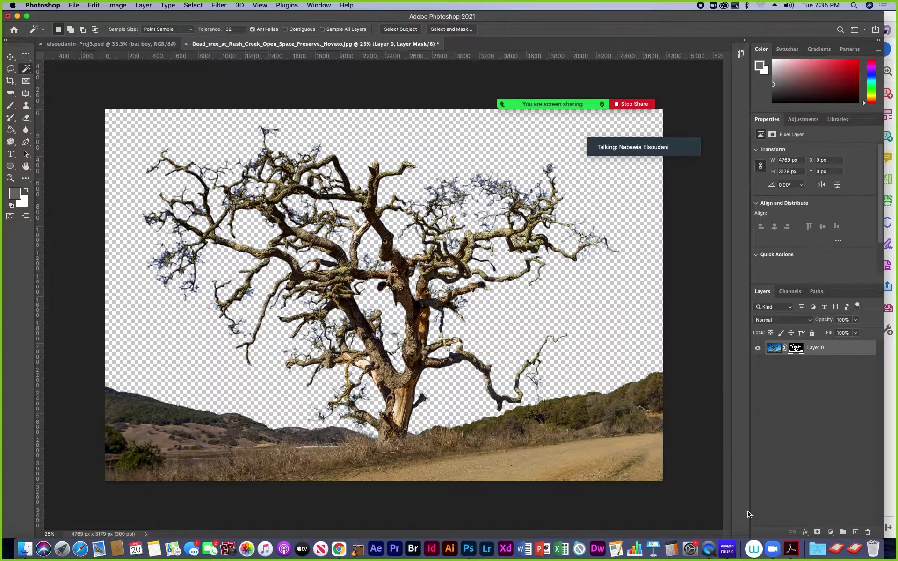
Switch to Acrobat, read the layer mask creation and shortcut notes in Vanishing Point and Layer Masks.pdf, and return to Photoshop
click(791, 548)
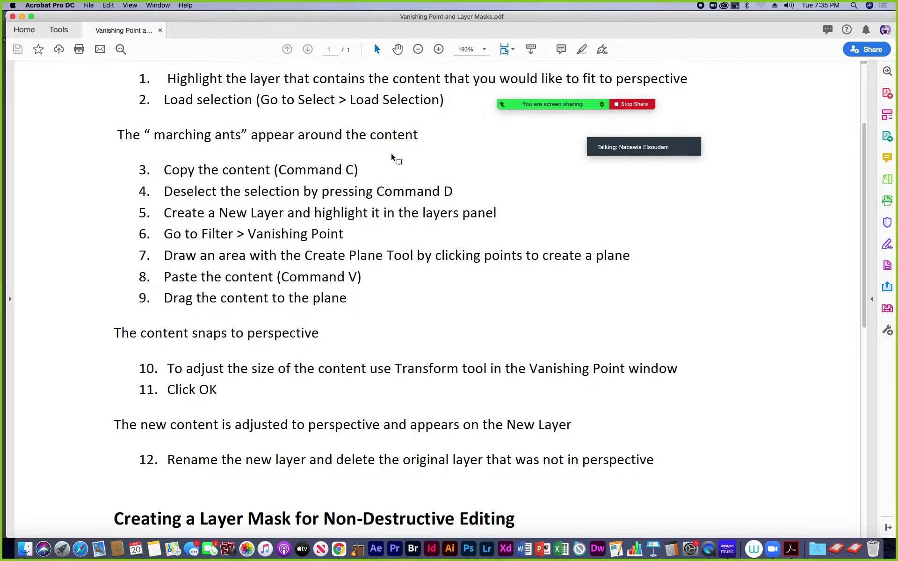
drag(863, 149, 825, 323)
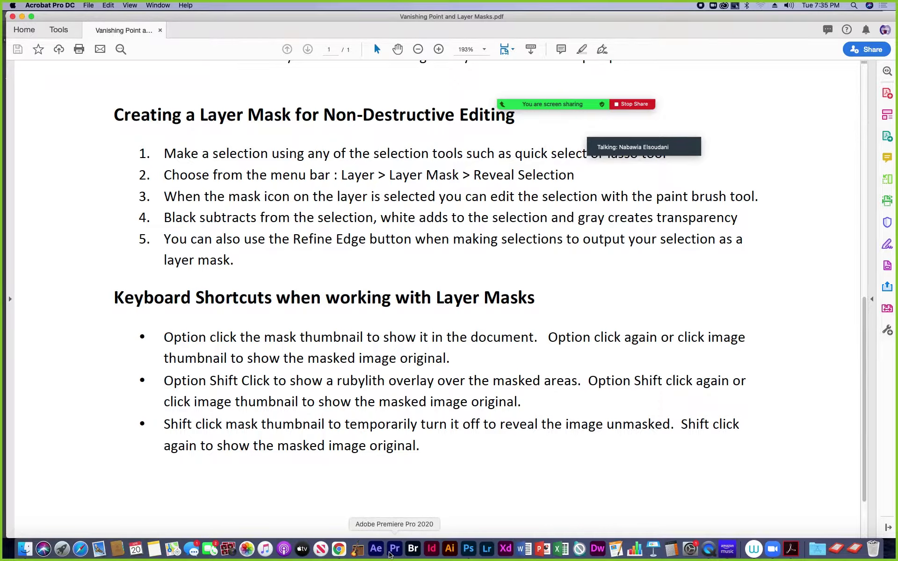
click(469, 549)
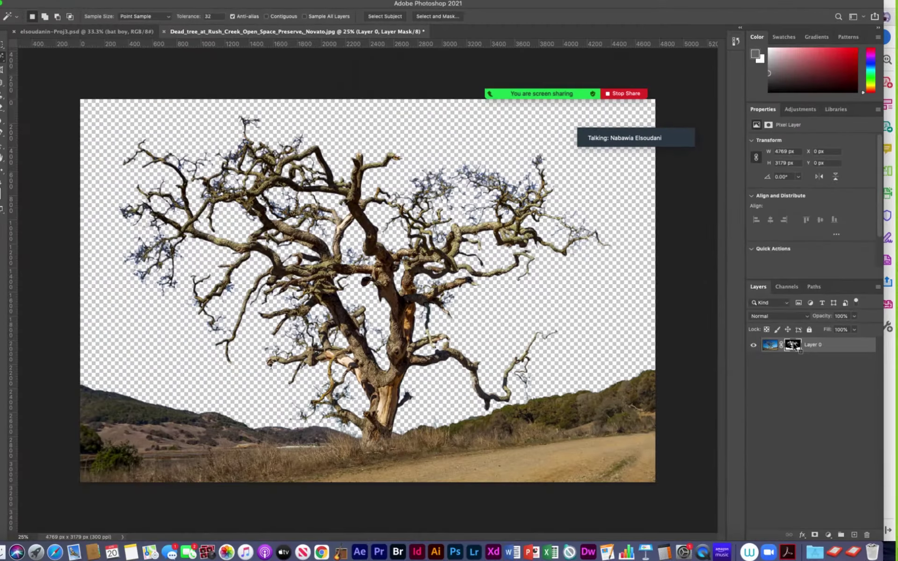
Display Layer 0's black-and-white mask alone in the document and return to the masked image
alt+click(793, 346)
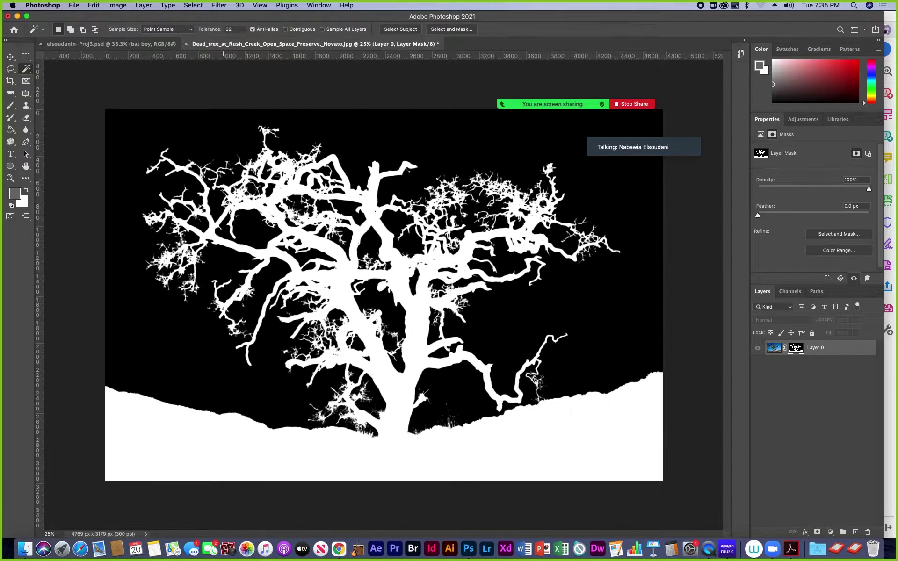
click(10, 57)
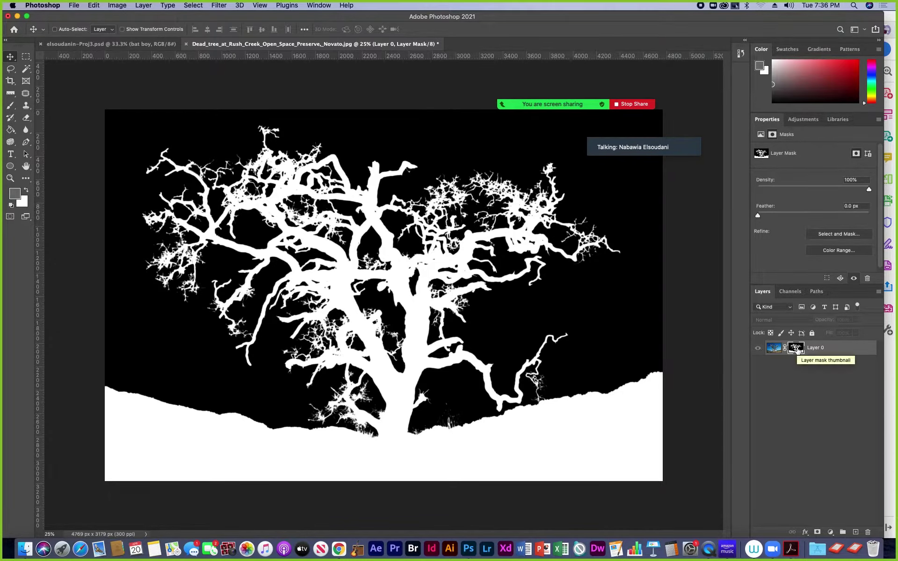
alt+click(797, 350)
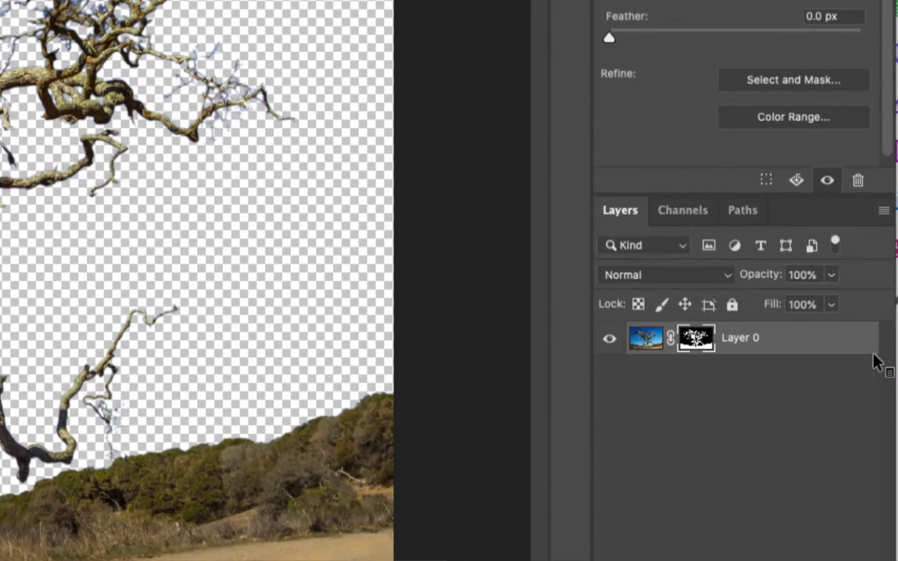
Make Layer 0's mask the editing target and magnify the blue-fringed twigs in the tree's upper-left branches to 300%
click(644, 341)
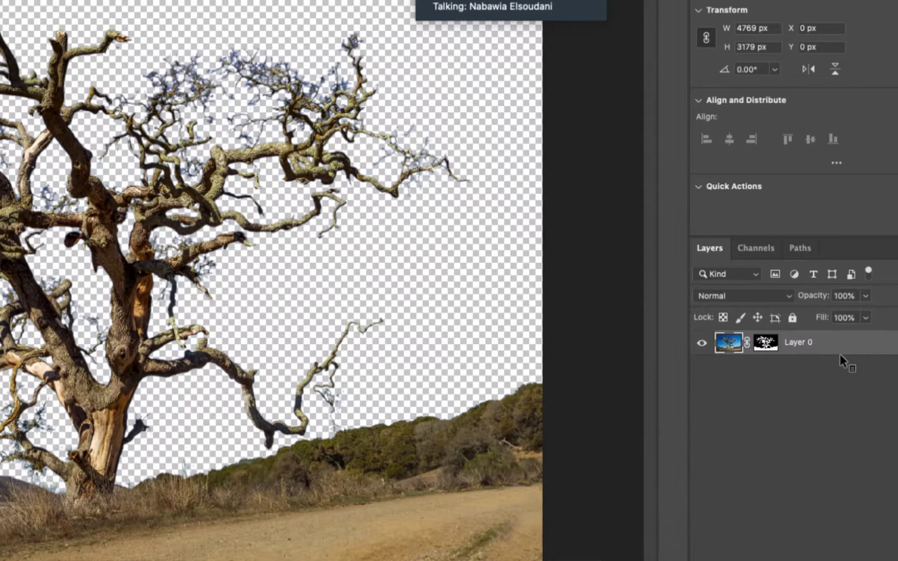
click(796, 348)
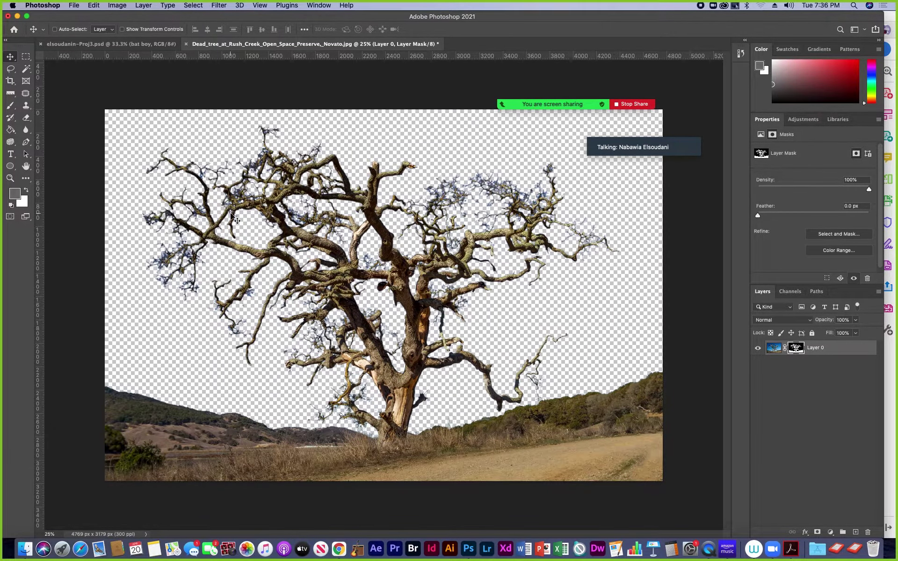
click(9, 178)
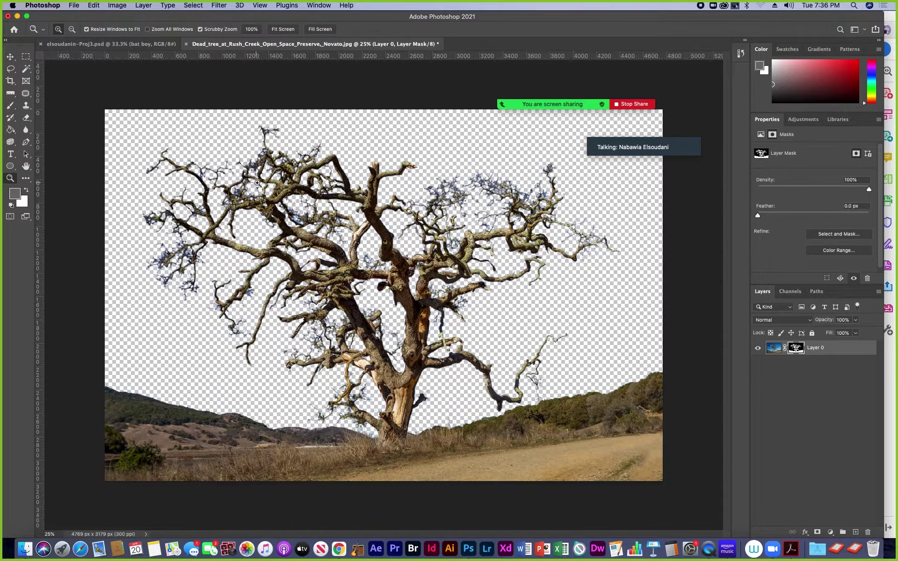
click(248, 195)
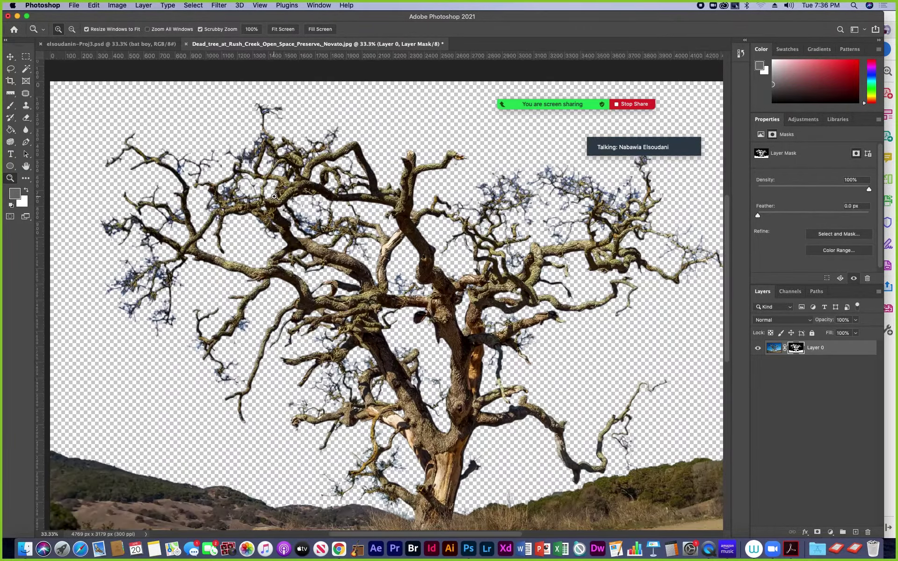
click(239, 197)
click(227, 201)
click(220, 200)
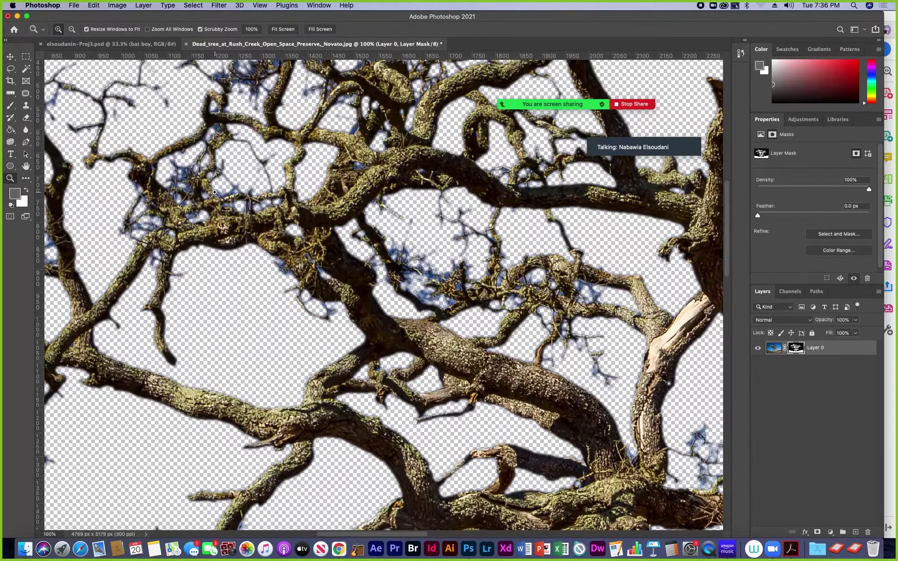
click(216, 196)
click(159, 172)
click(159, 172)
drag(158, 171, 342, 281)
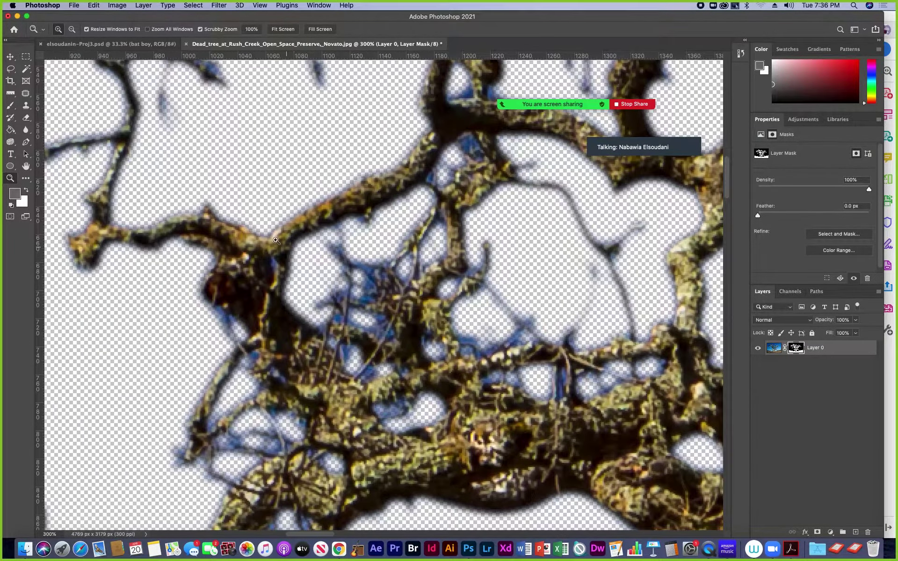
Activate the Brush tool and reduce its size to 7 for painting between the fine twigs
click(10, 107)
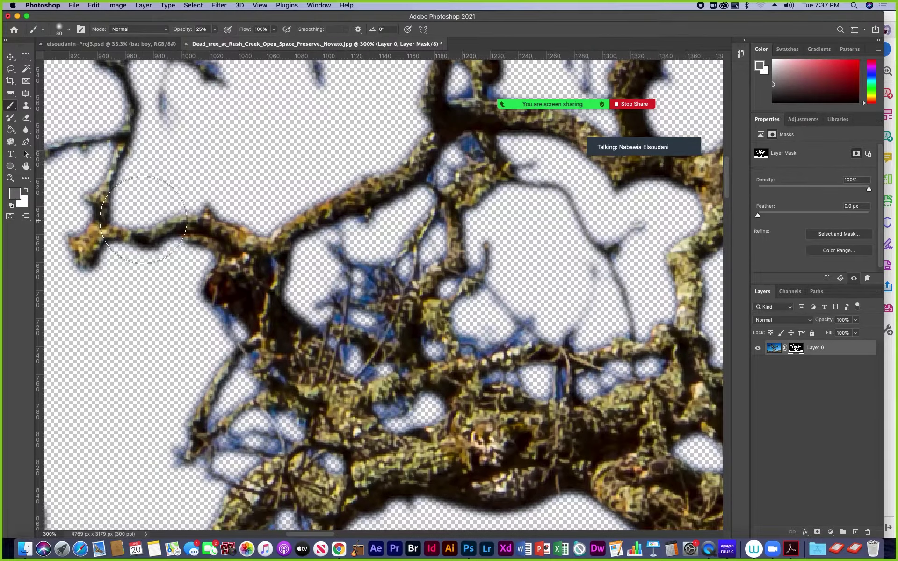
key(bracketleft)
key(bracketleft)
key(bracketleft)
key(bracketleft)
key(bracketleft)
key(bracketleft)
key(bracketleft)
key(bracketleft)
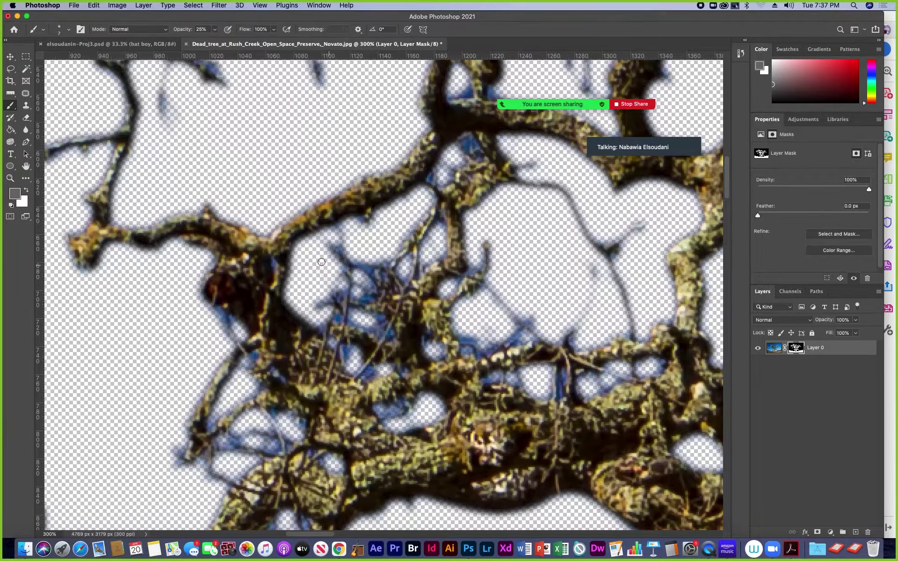
Set the foreground color to black (000000) and the brush opacity to 100% for hiding parts of the layer mask
click(15, 196)
drag(92, 328, 74, 377)
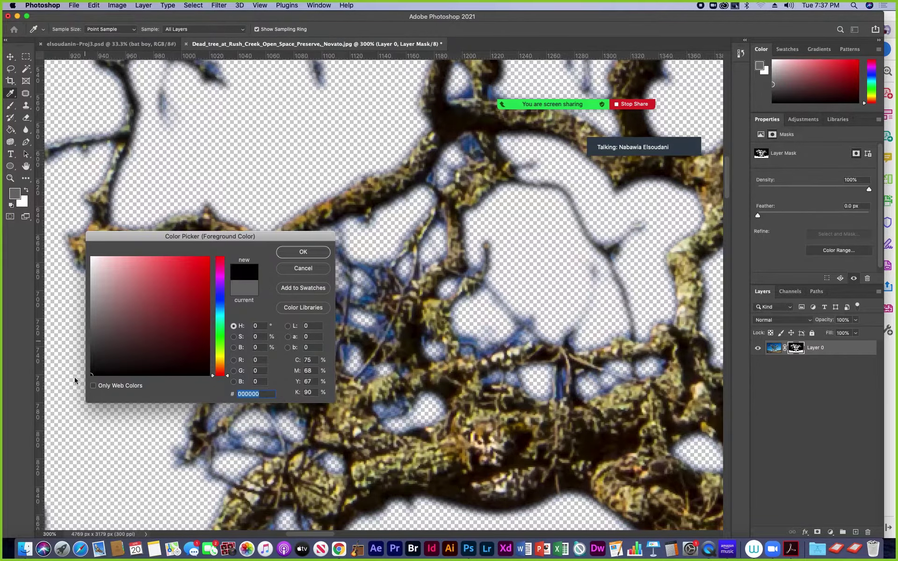
click(302, 253)
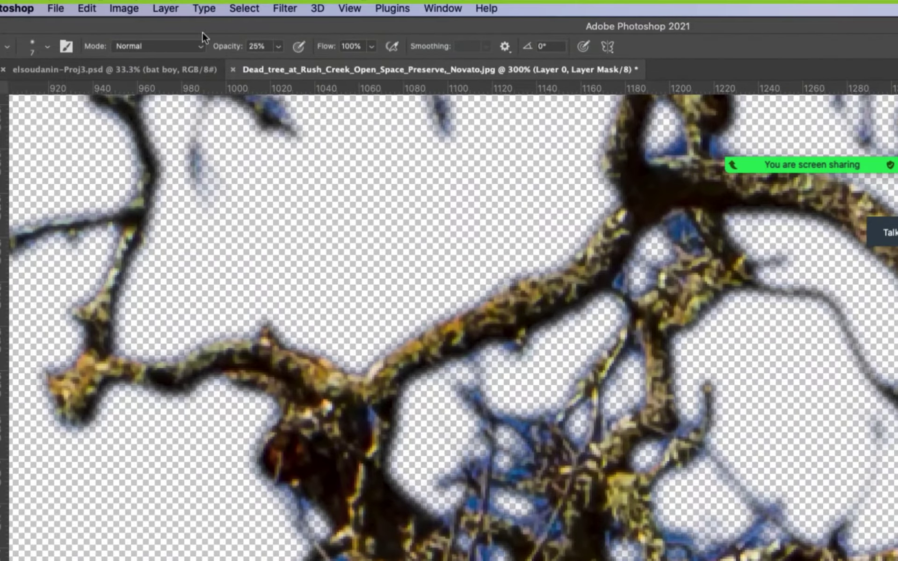
click(248, 32)
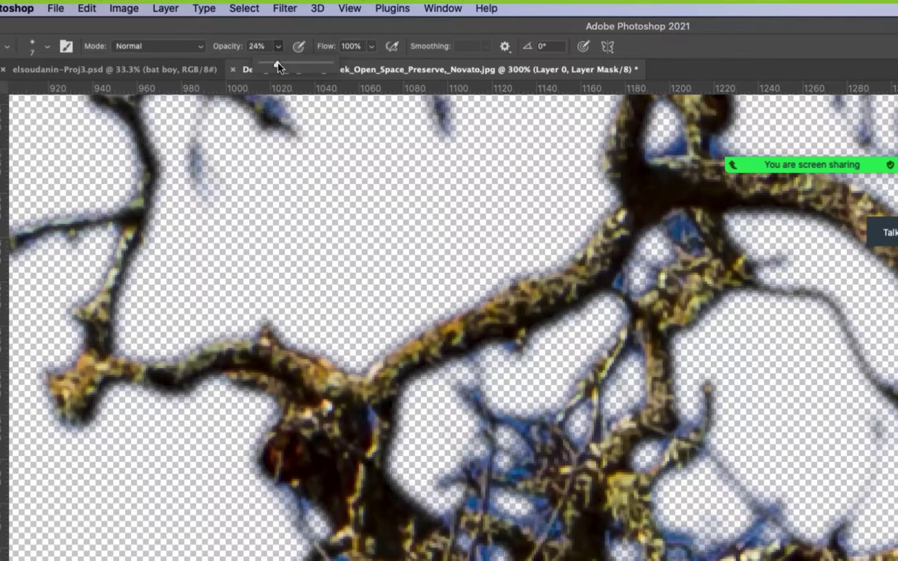
drag(279, 64, 349, 68)
click(274, 33)
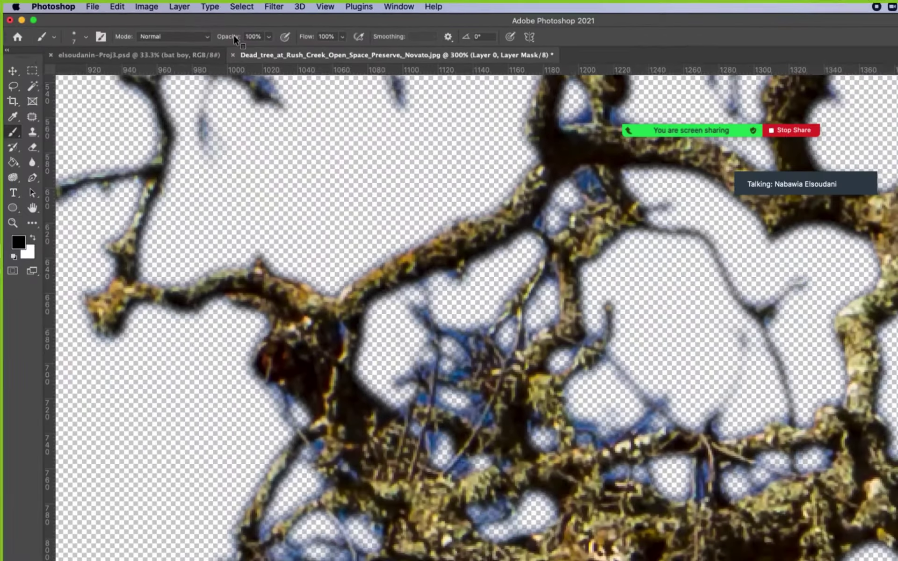
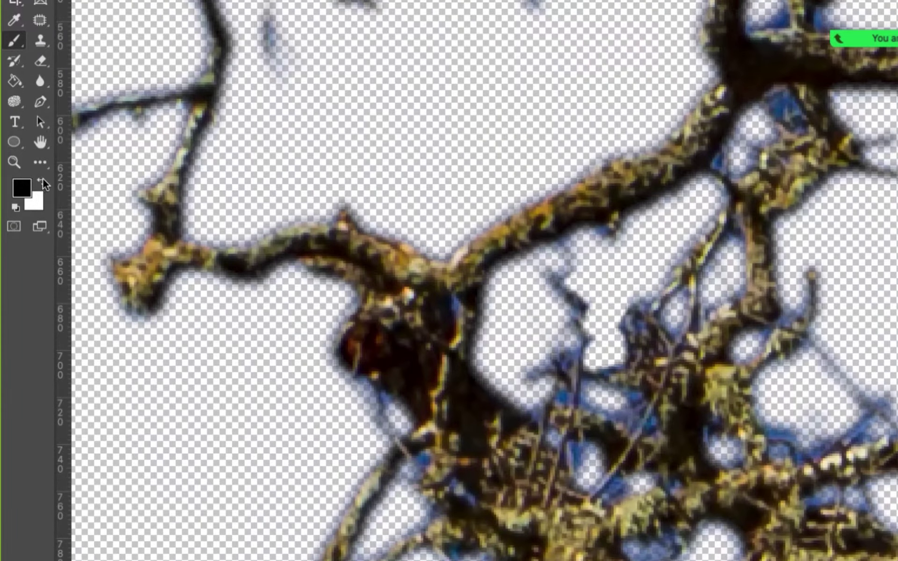
Paint the mask white to bring back the missing twigs under the arched branch, and paint the blue gap between them black
click(42, 181)
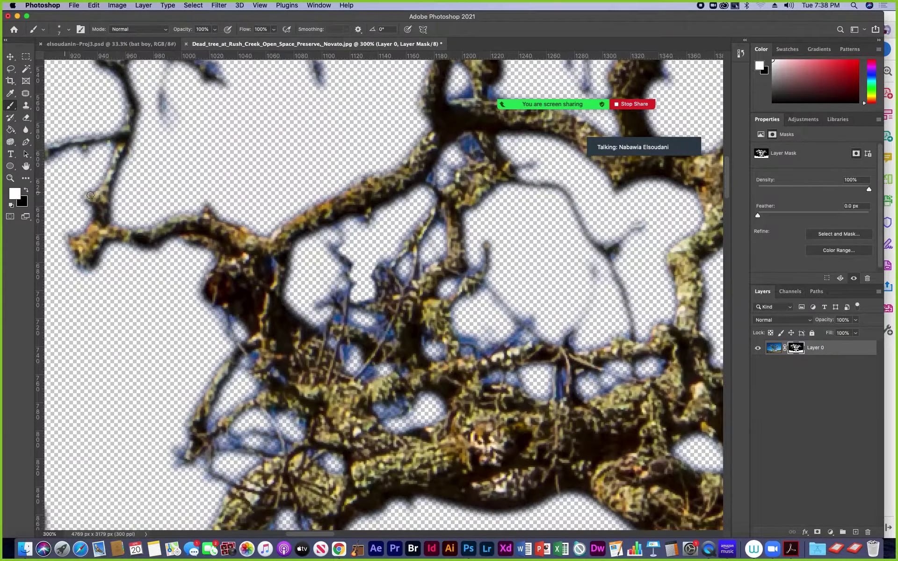
mouse_move(354, 265)
mouse_down()
mouse_move(372, 270)
mouse_move(356, 282)
mouse_move(370, 286)
mouse_move(354, 286)
mouse_up()
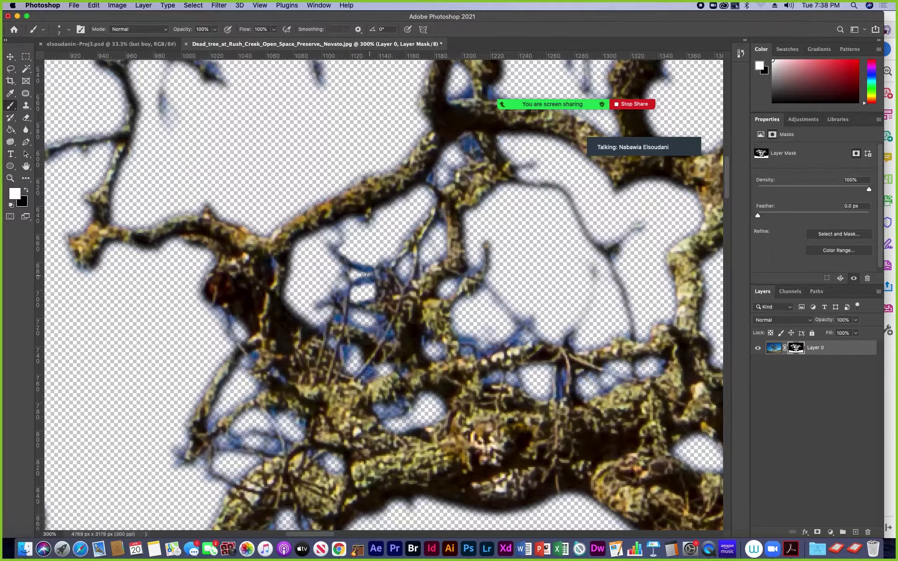
key(x)
mouse_move(360, 290)
mouse_down()
mouse_move(372, 286)
mouse_move(355, 263)
mouse_move(364, 264)
mouse_up()
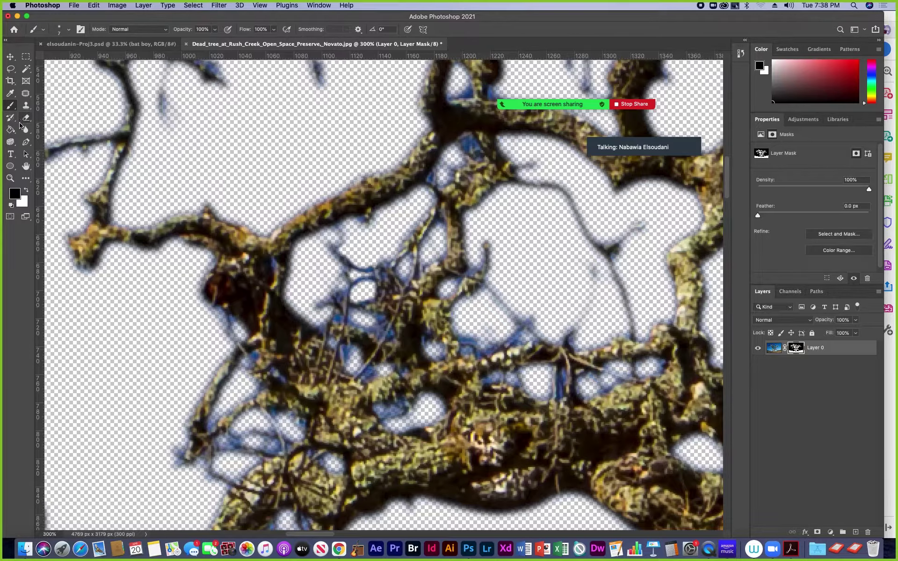
With the Eraser at size 4 and black as the background color, hide blue fringes just above the middle horizontal branch
click(26, 118)
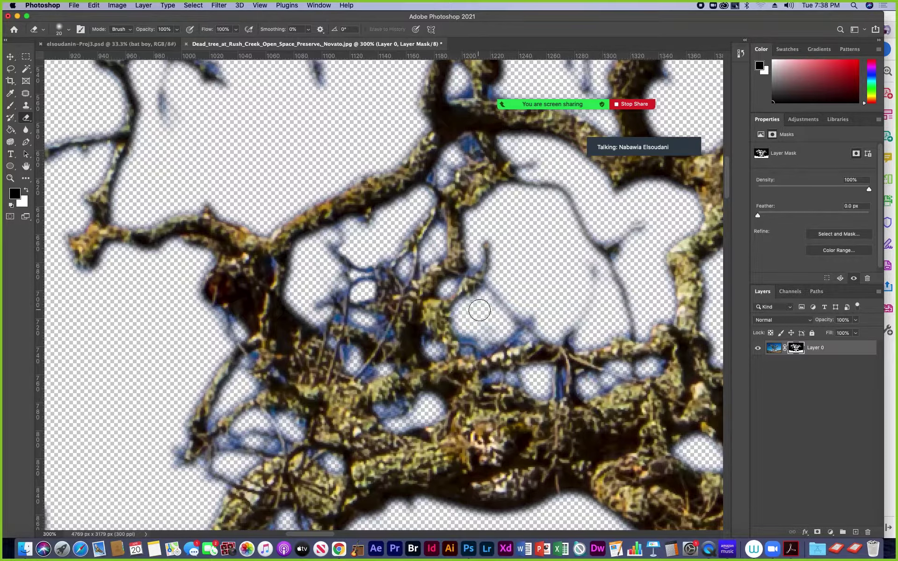
key(bracketleft)
key(bracketleft)
key(bracketleft)
key(bracketleft)
key(bracketleft)
key(bracketleft)
key(bracketleft)
click(27, 190)
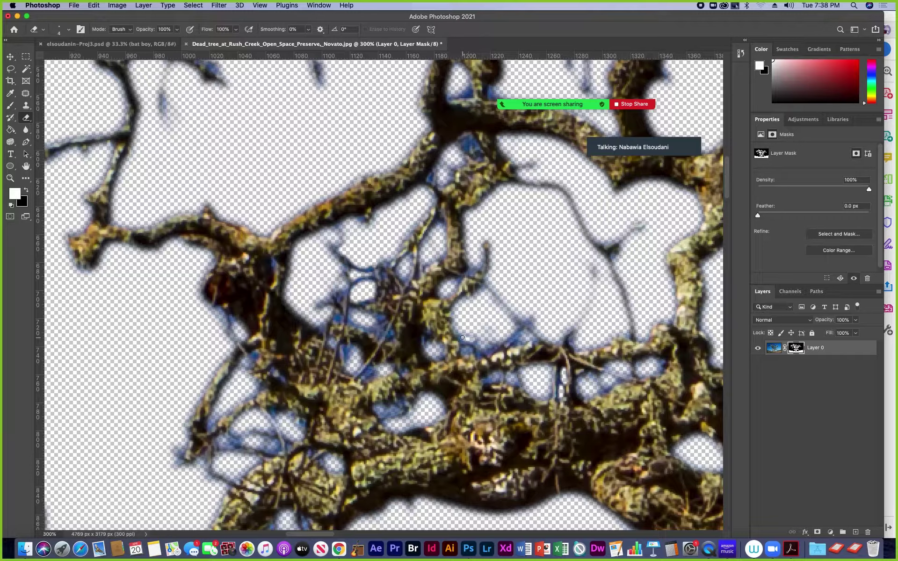
drag(463, 335, 486, 337)
drag(466, 350, 472, 351)
Paint the mask white with the Brush along the thin twig below the dark knot, and at size 30 reveal sky beneath the left branch
key(b)
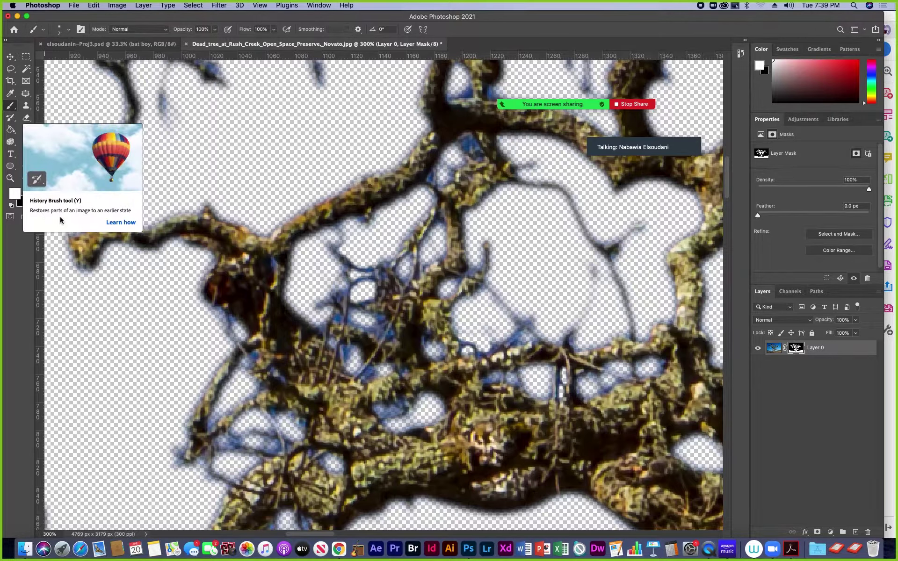
mouse_move(229, 317)
mouse_down()
mouse_move(241, 350)
mouse_move(271, 353)
mouse_up()
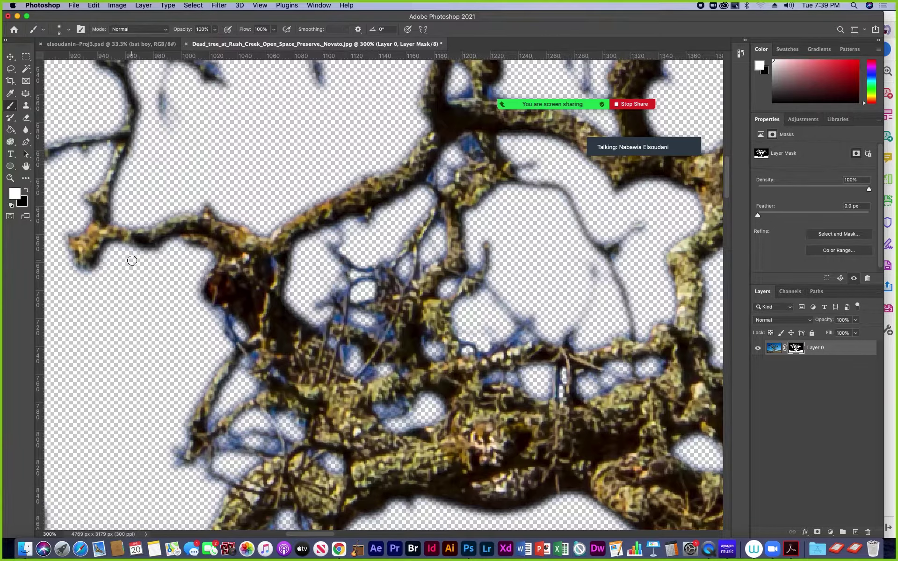
key(bracketright)
key(bracketright)
key(bracketright)
mouse_move(136, 260)
mouse_down()
mouse_move(120, 340)
mouse_move(162, 259)
mouse_move(174, 270)
mouse_move(161, 255)
mouse_move(167, 249)
mouse_move(167, 277)
mouse_move(172, 246)
mouse_up()
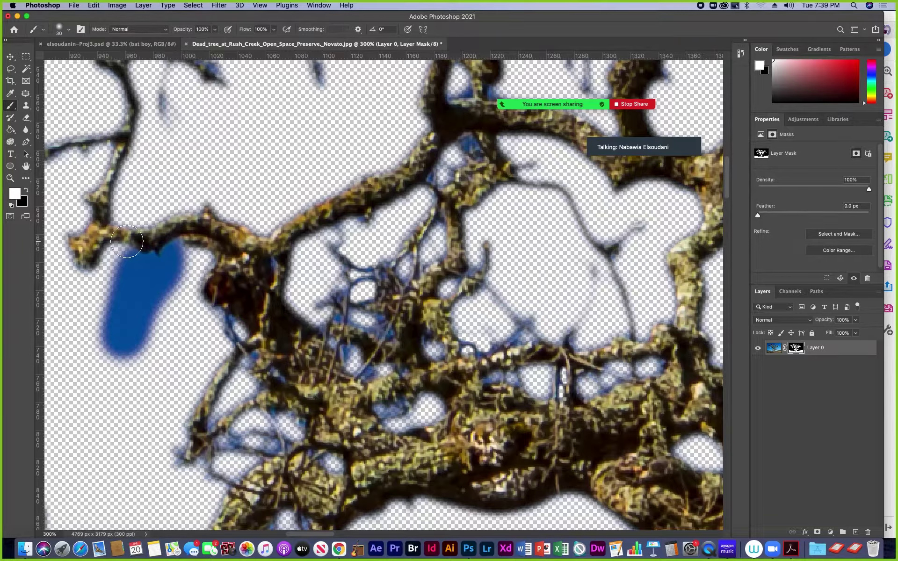
Paint the revealed blue patch beneath the left branch black, refine the branch edge at size 5, and restore white as foreground
key(bracketleft)
key(bracketleft)
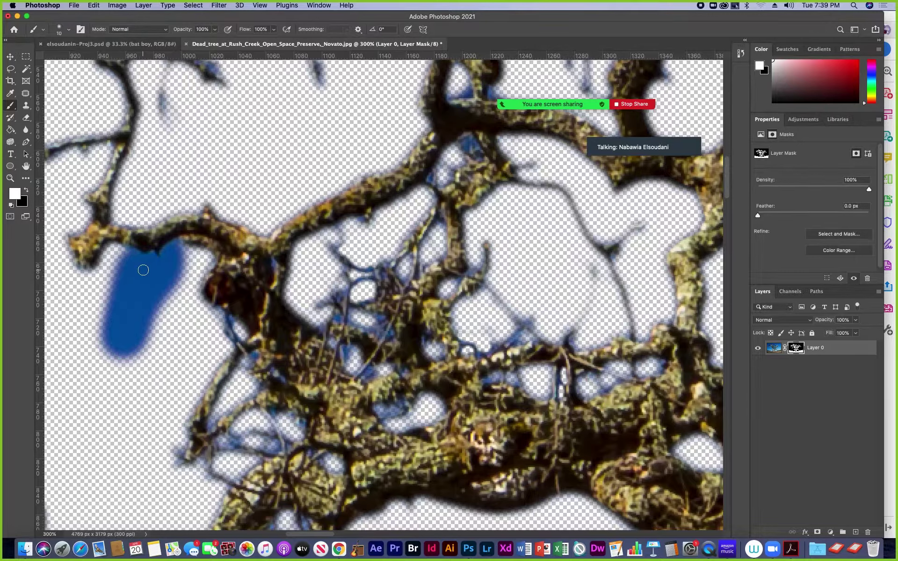
key(x)
key(])
mouse_move(120, 262)
mouse_down()
mouse_move(111, 320)
mouse_move(122, 326)
mouse_move(129, 301)
mouse_move(123, 364)
mouse_move(159, 303)
mouse_move(142, 330)
mouse_move(156, 326)
mouse_move(142, 281)
mouse_move(154, 287)
mouse_move(177, 275)
mouse_move(168, 271)
mouse_up()
key(bracketleft)
key(bracketleft)
key(bracketleft)
key(bracketleft)
key(bracketleft)
mouse_move(158, 266)
mouse_down()
mouse_move(149, 256)
mouse_move(158, 261)
mouse_move(175, 245)
mouse_move(135, 261)
mouse_up()
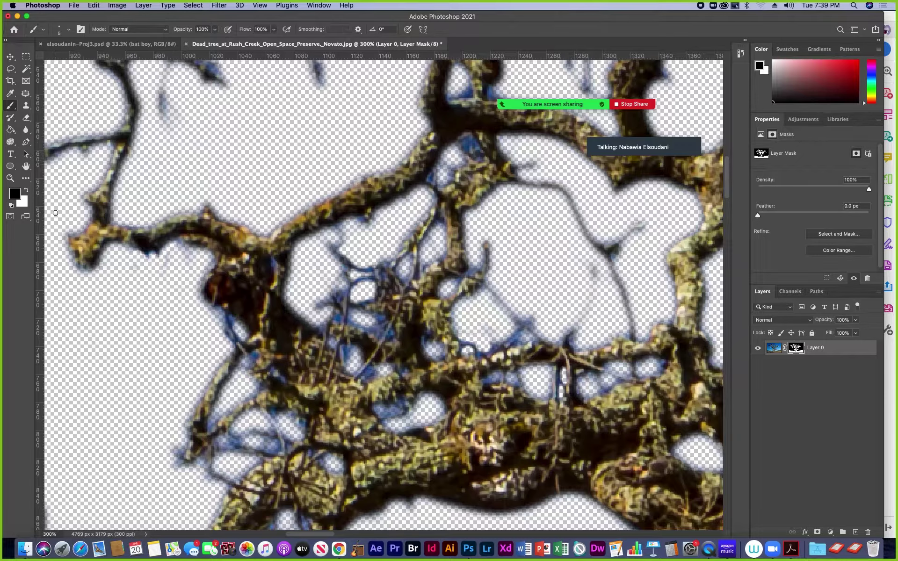
key(x)
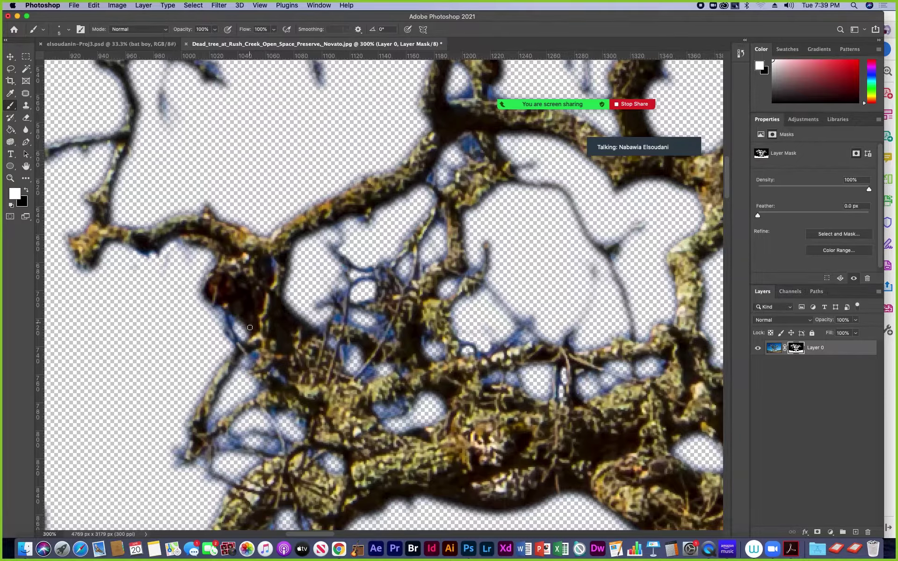
Copy the masked tree layer into the bat boy composition with the Move tool
key(super+minus)
key(super+minus)
key(super+minus)
key(super+minus)
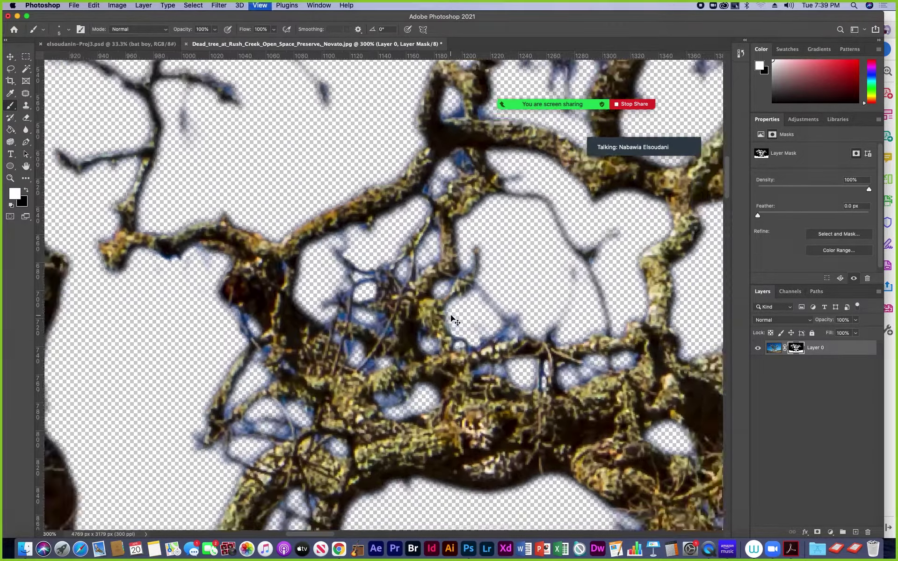
key(super+minus)
key(super+minus)
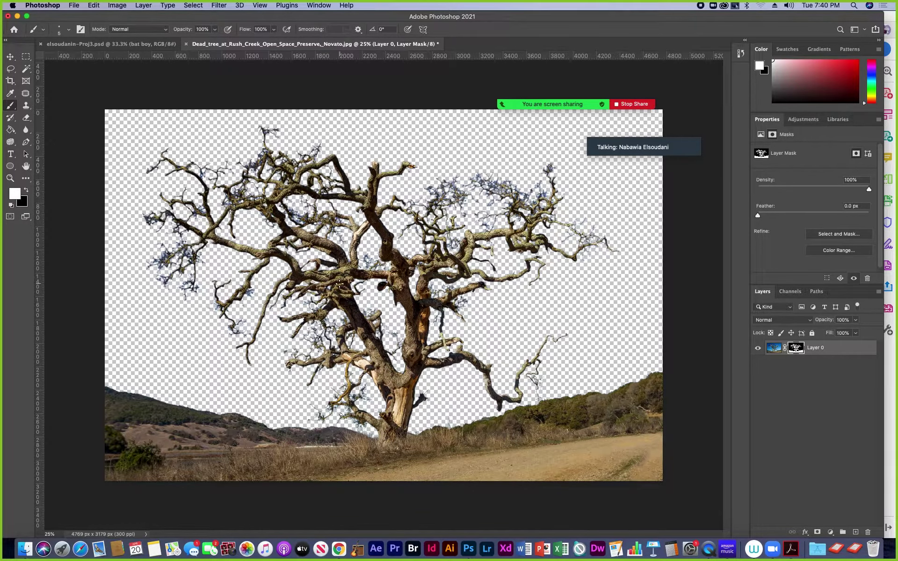
click(26, 69)
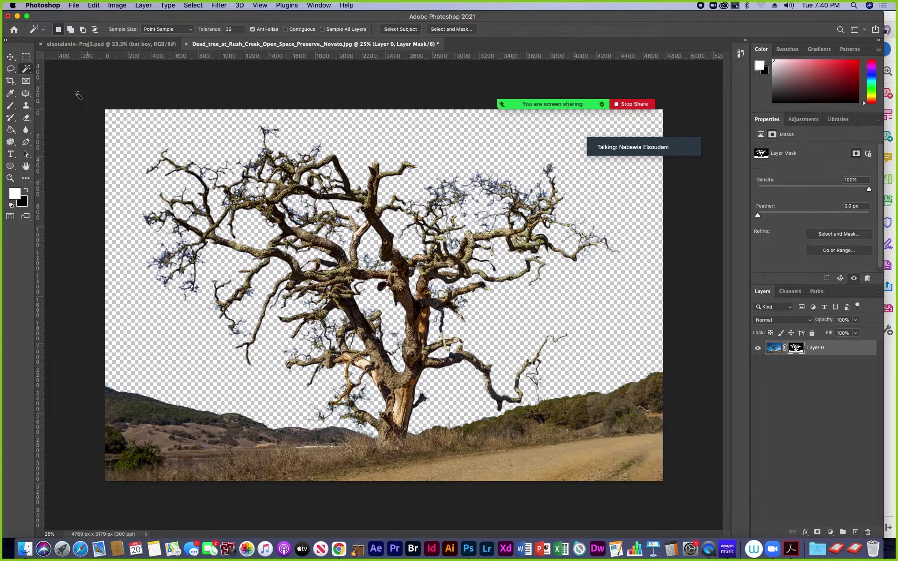
click(10, 57)
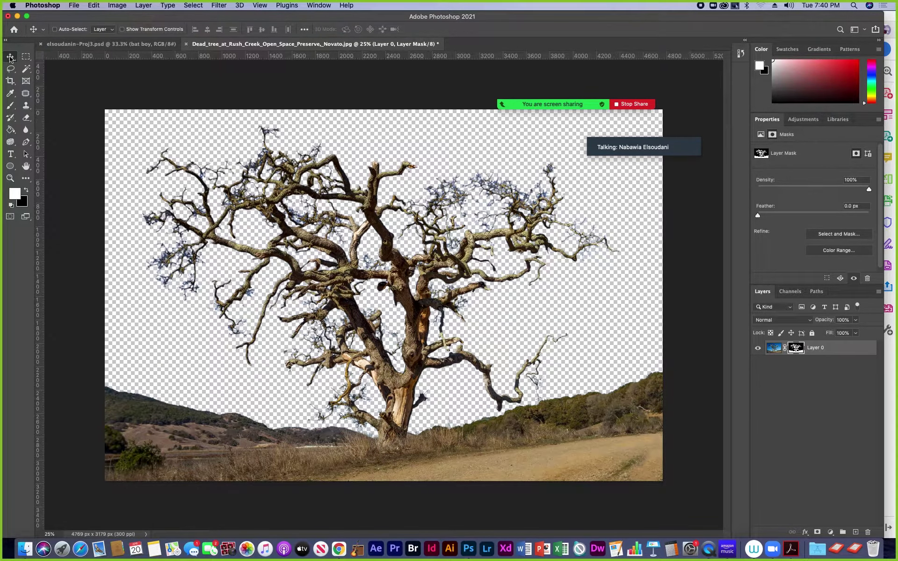
click(78, 45)
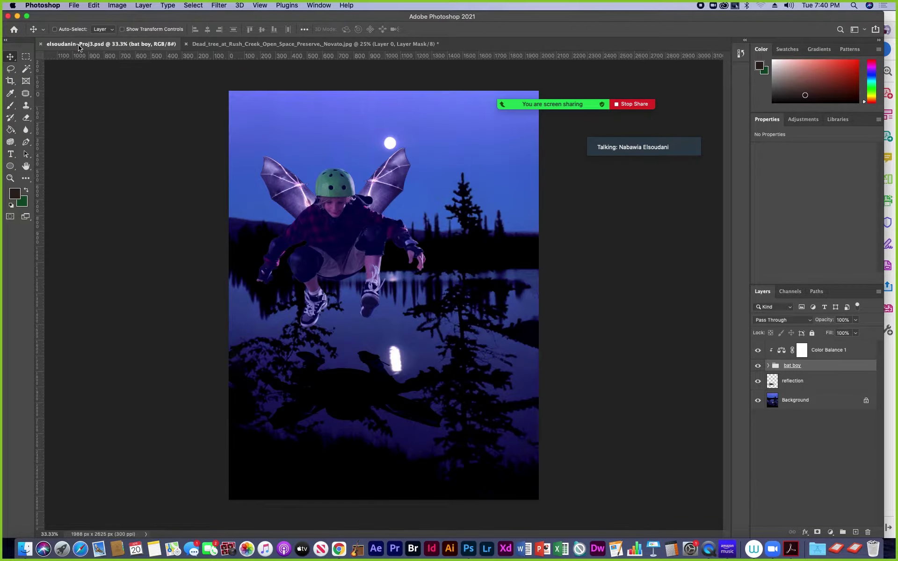
click(206, 44)
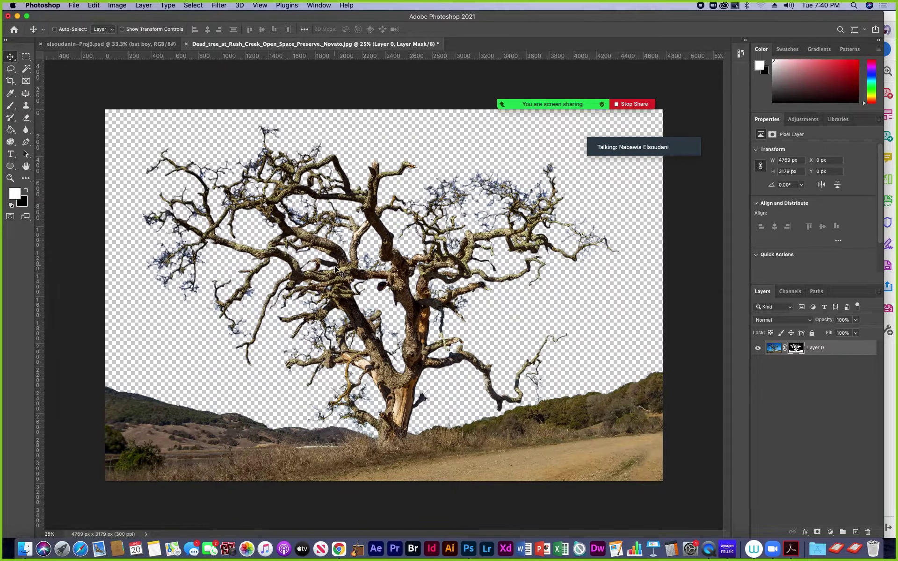
drag(347, 273, 379, 402)
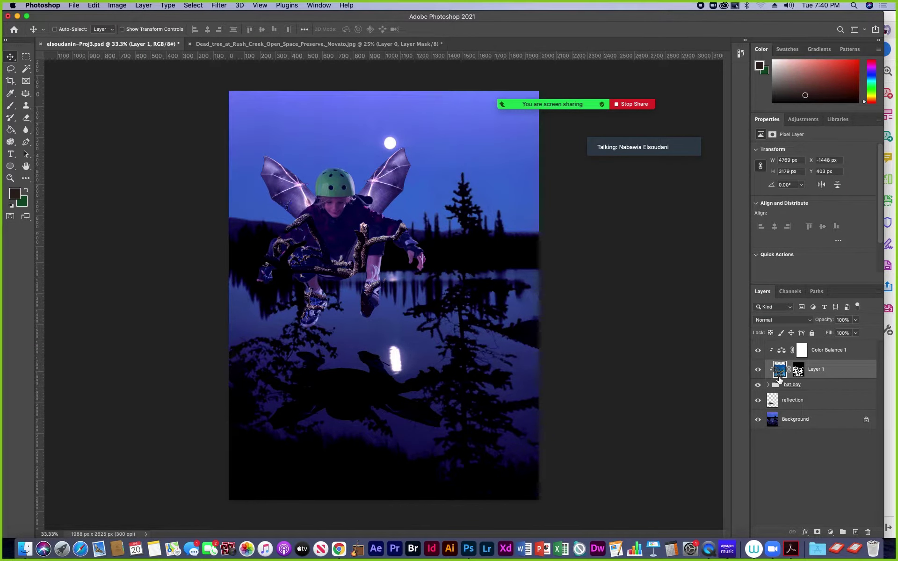
Release the tree layer, Layer 1, from its clipping mask and move it into the bat boy group
alt+click(778, 378)
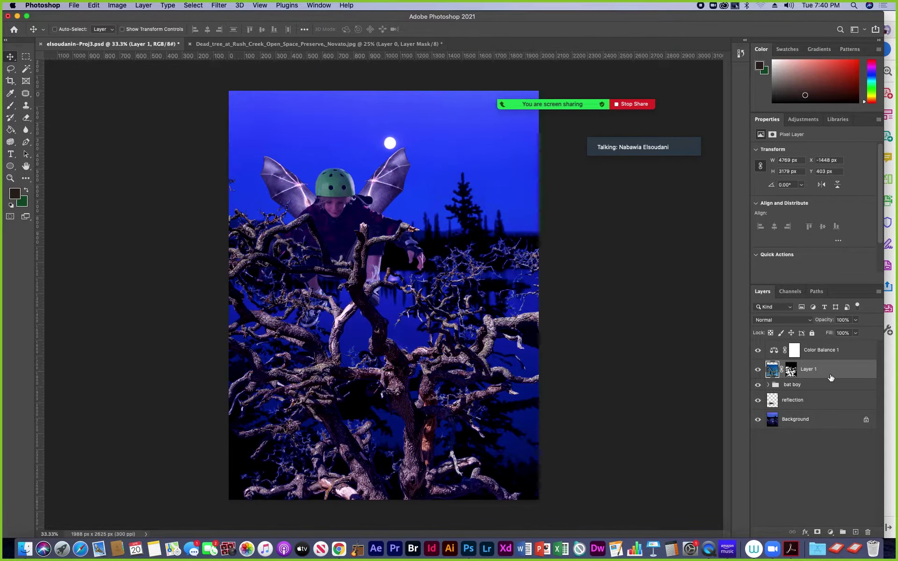
click(814, 355)
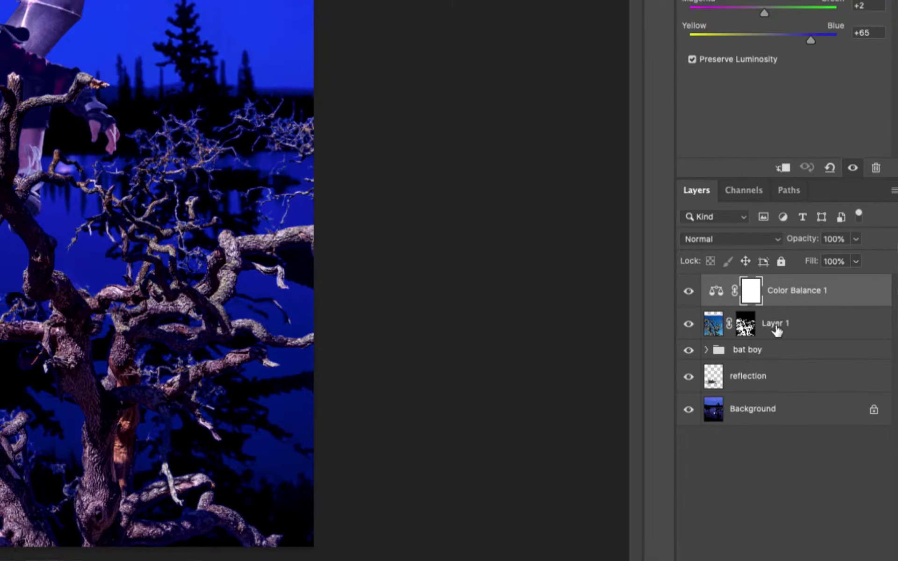
click(814, 332)
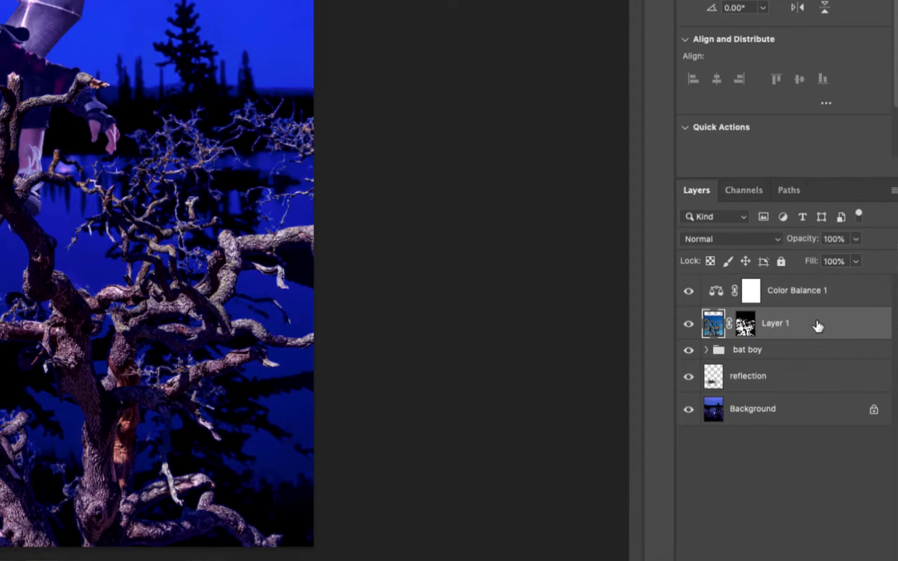
drag(815, 324, 813, 362)
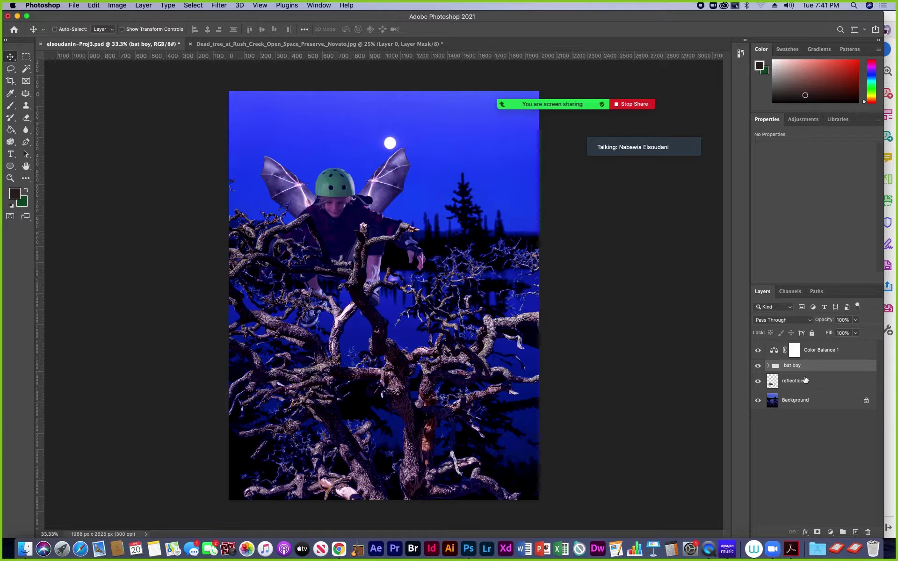
Check the contents of the bat boy group and clip the Color Balance 1 adjustment to the group
click(768, 365)
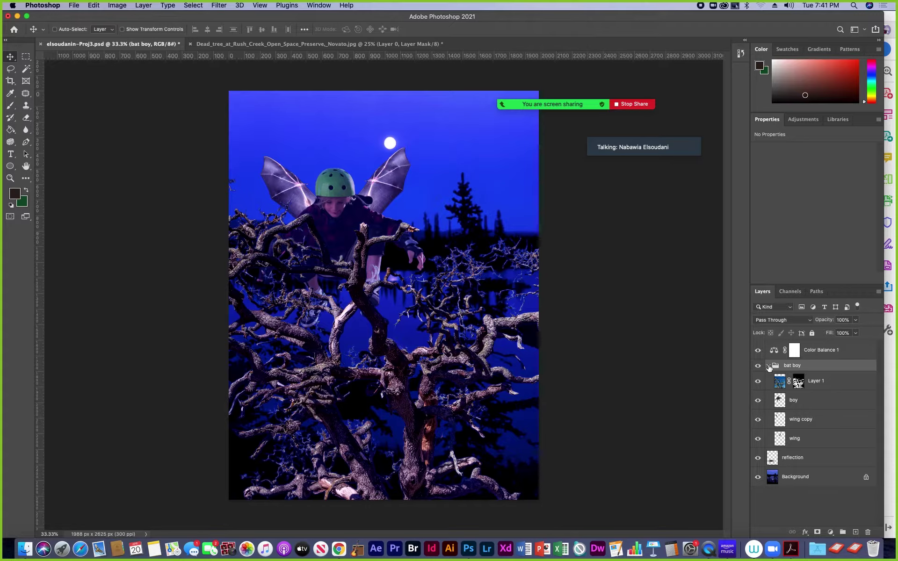
click(768, 366)
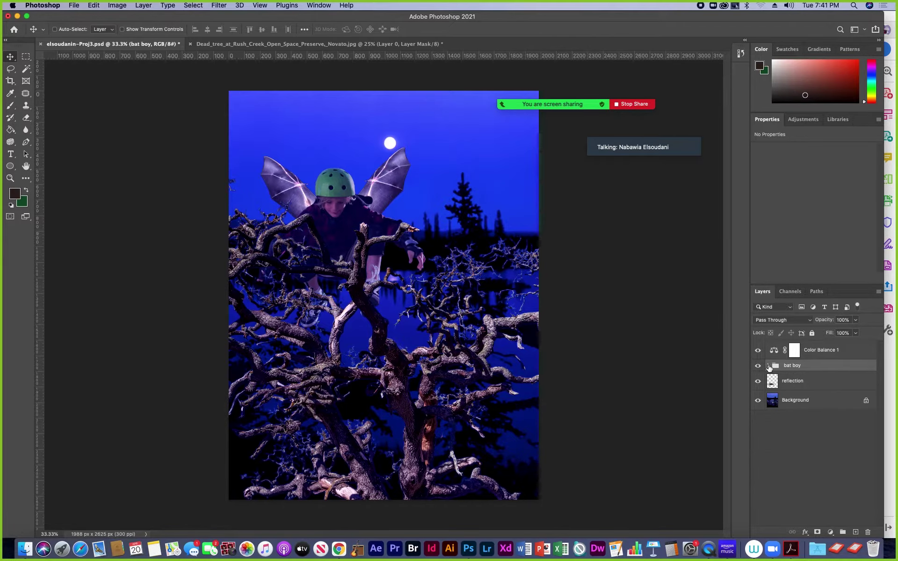
click(768, 366)
click(768, 366)
click(818, 355)
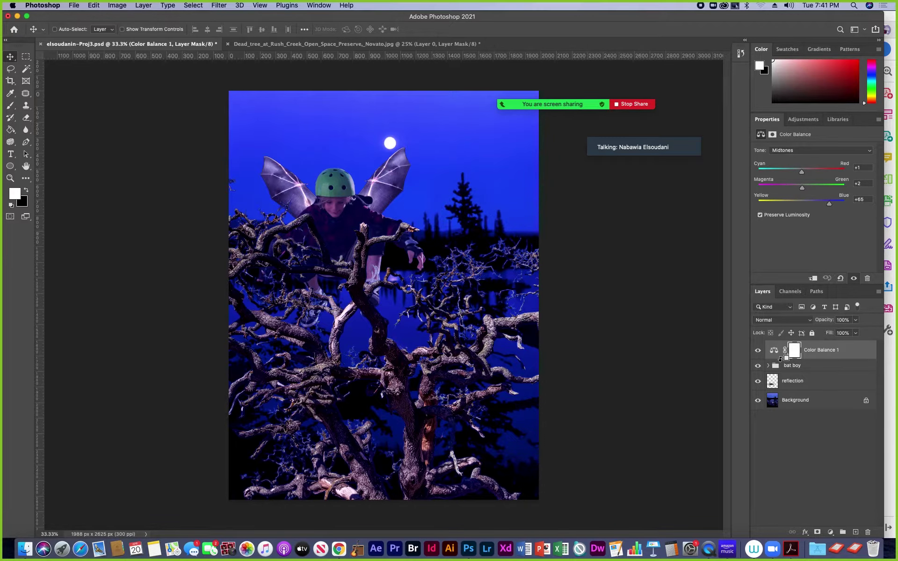
alt+click(780, 358)
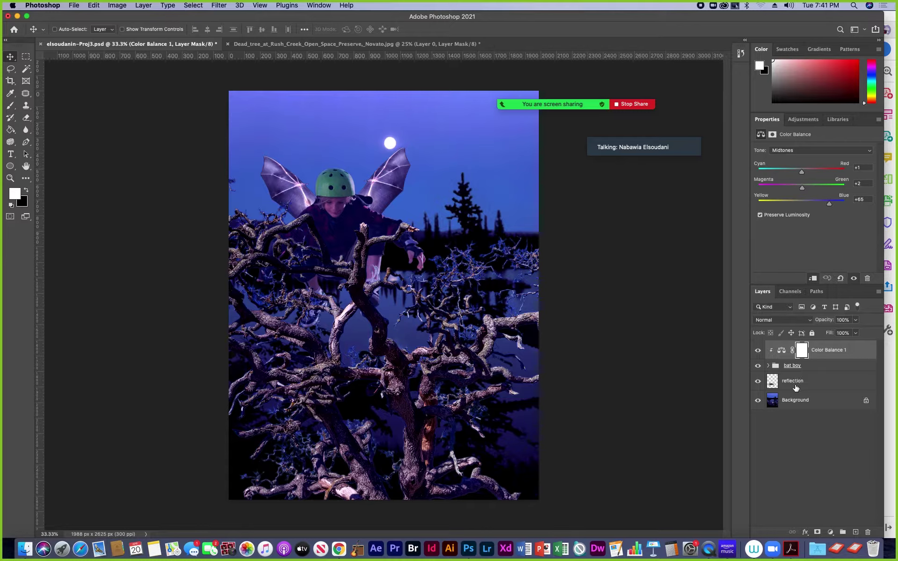
Scale the tree layer, Layer 1, to about 69% and position it across the lower part of the composition beneath the boy
click(768, 365)
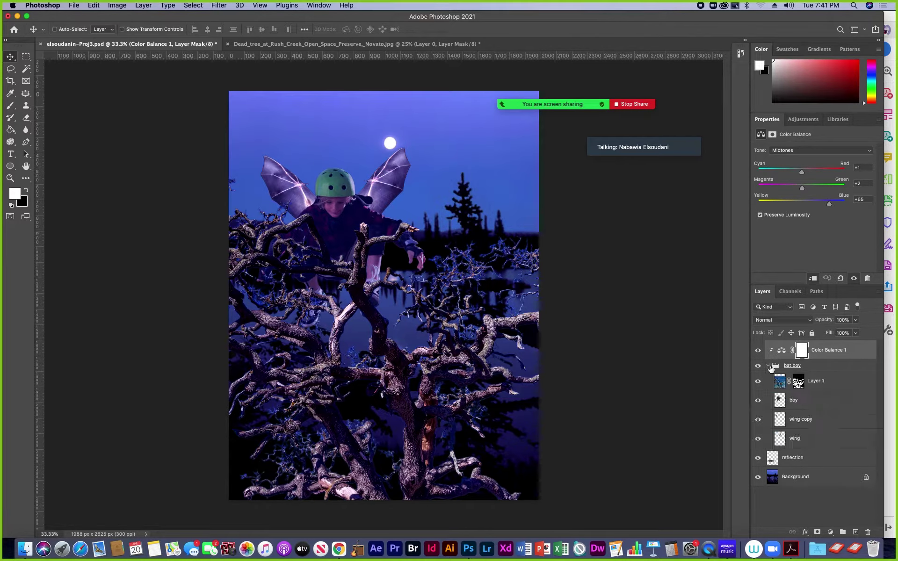
click(829, 386)
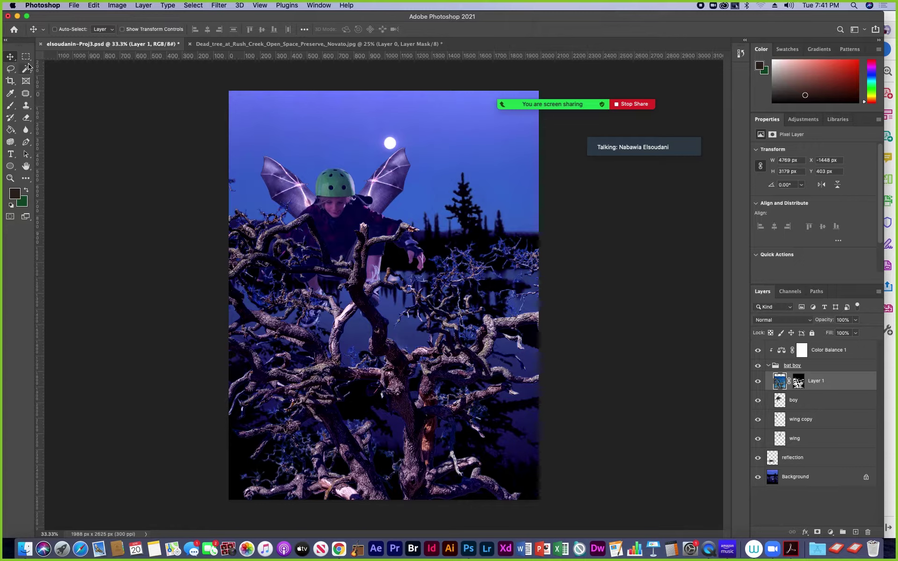
key(super+t)
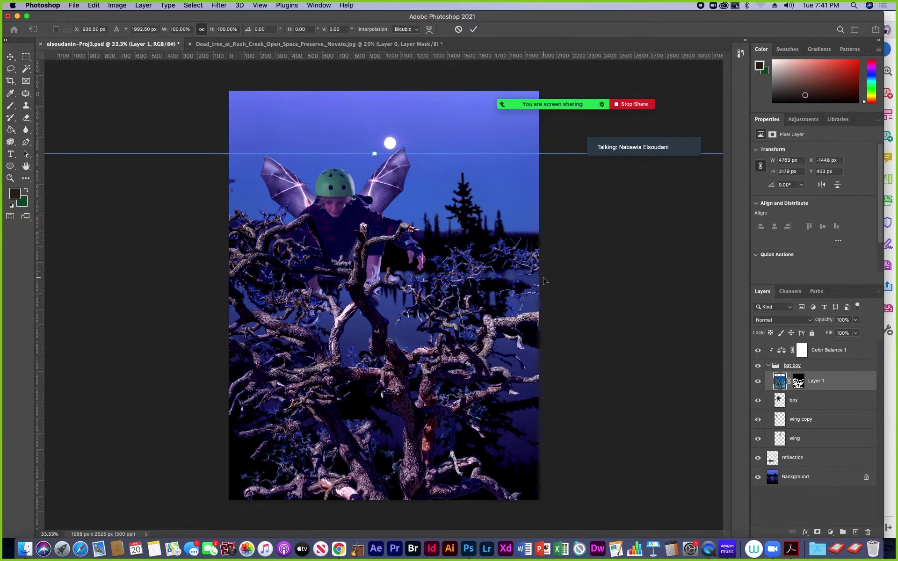
key(super+minus)
drag(655, 189, 488, 301)
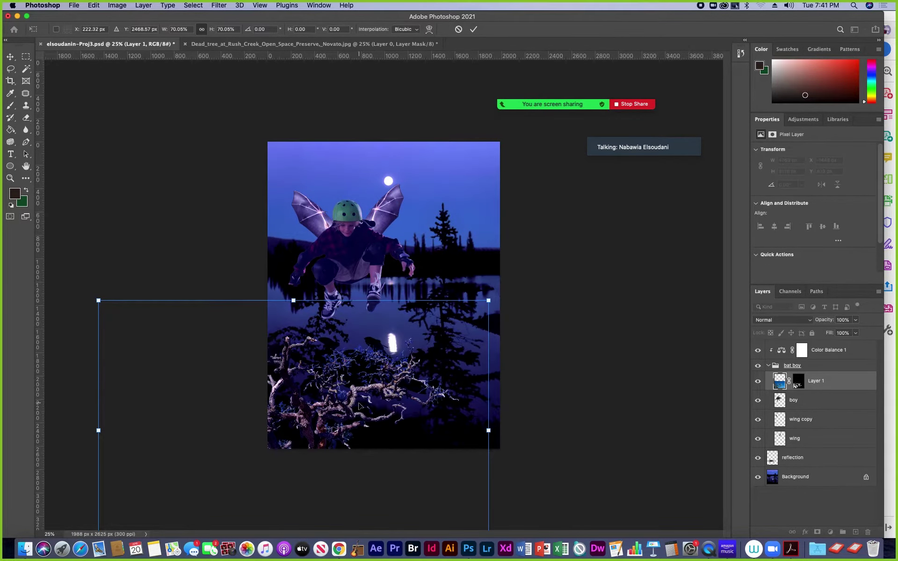
drag(199, 346, 295, 312)
drag(194, 266, 260, 311)
drag(395, 389, 375, 367)
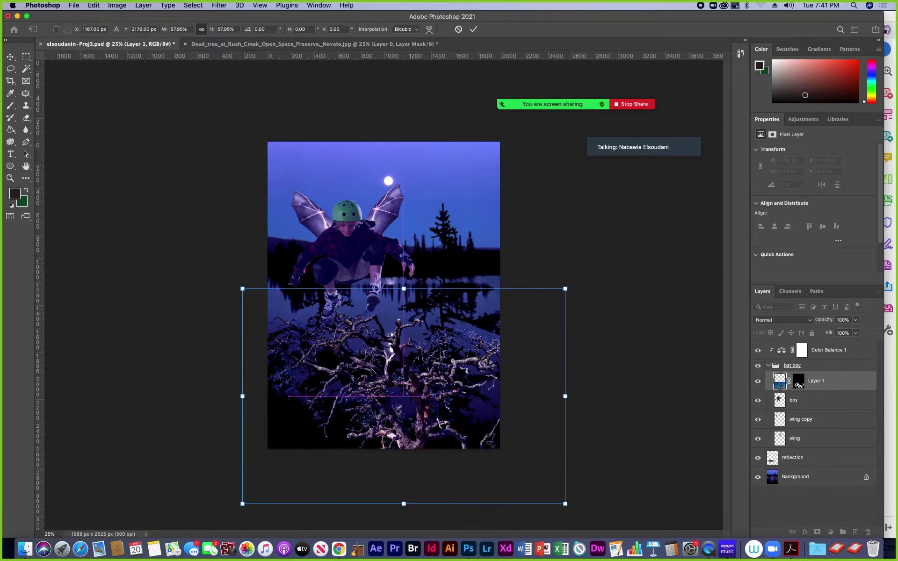
drag(242, 289, 180, 247)
drag(366, 338, 370, 374)
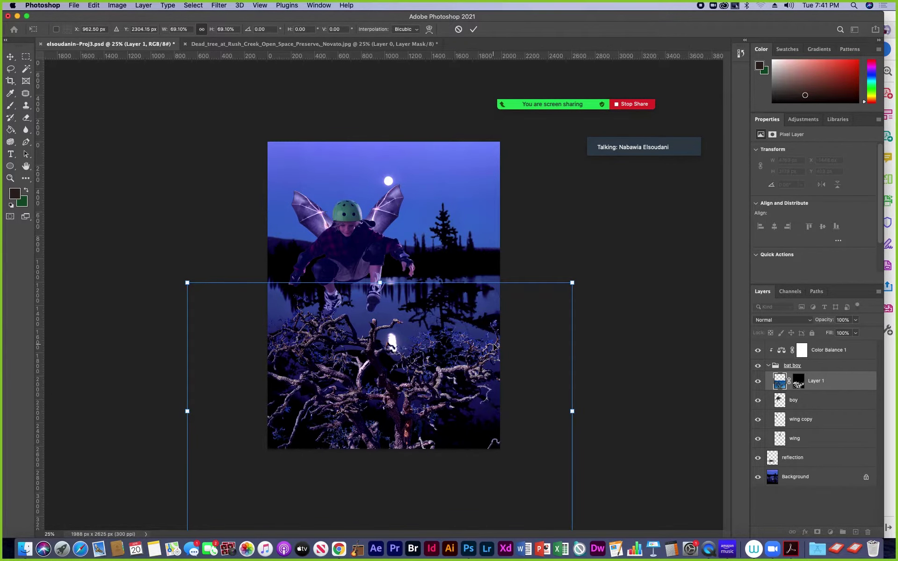
key(Return)
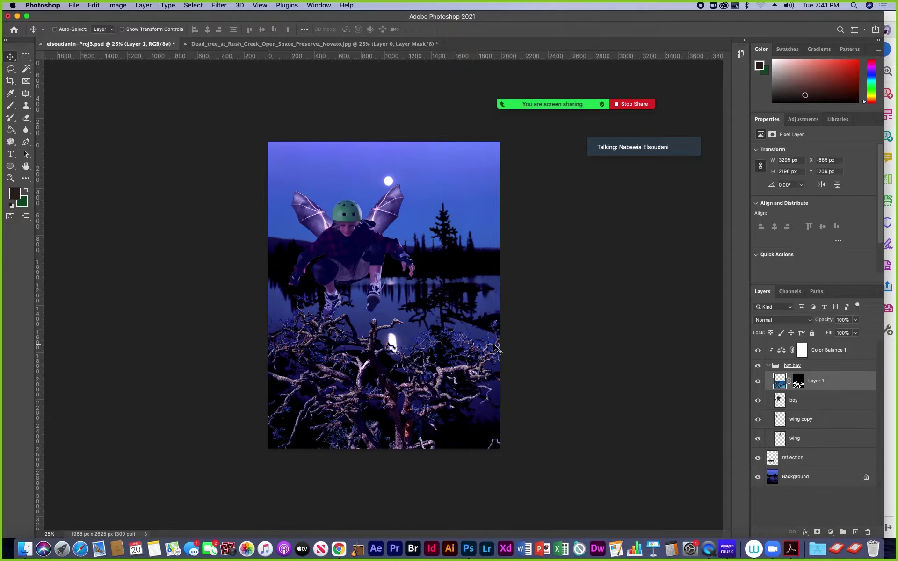
Delete Layer 1's mask without applying it, and undo the deletion
key(super+plus)
key(super+plus)
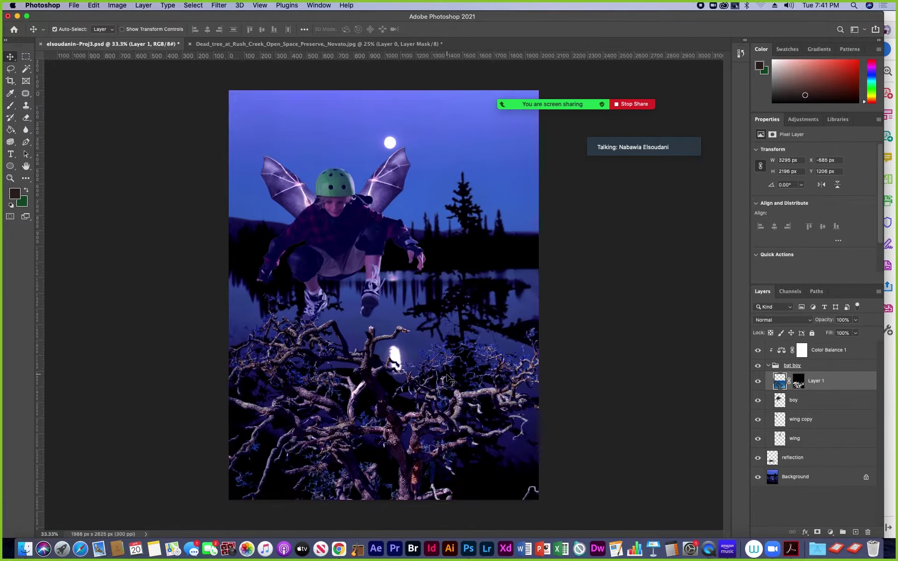
scroll(475, 390, down, 3)
scroll(476, 390, down, 2)
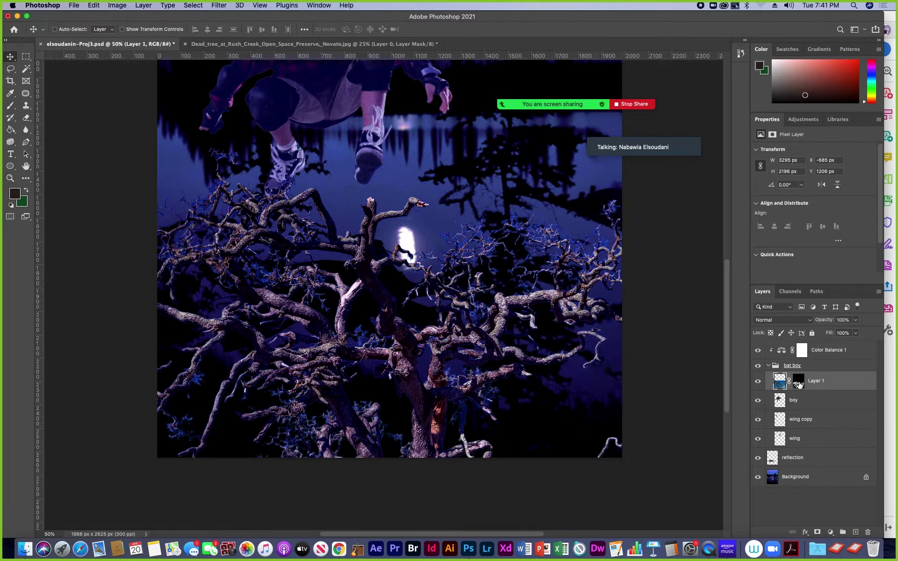
click(799, 383)
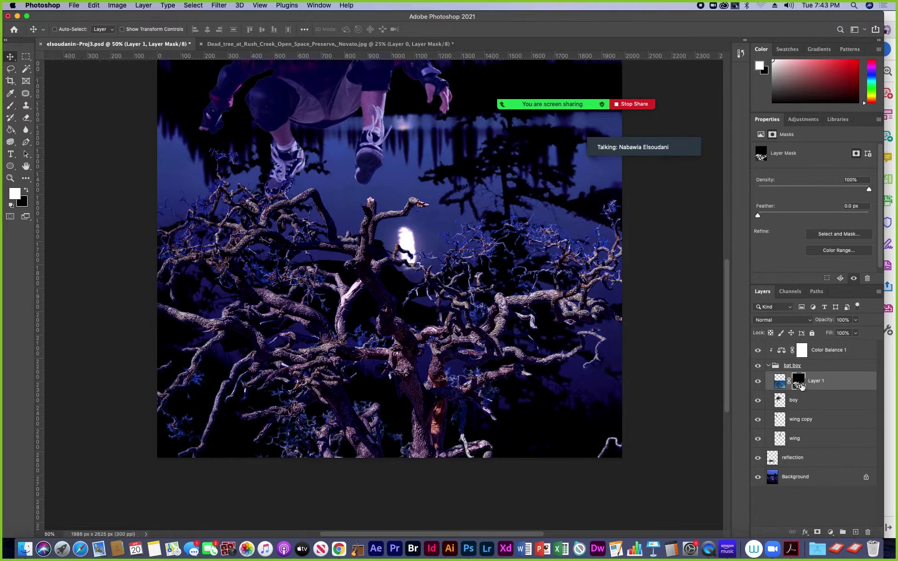
drag(798, 382, 870, 535)
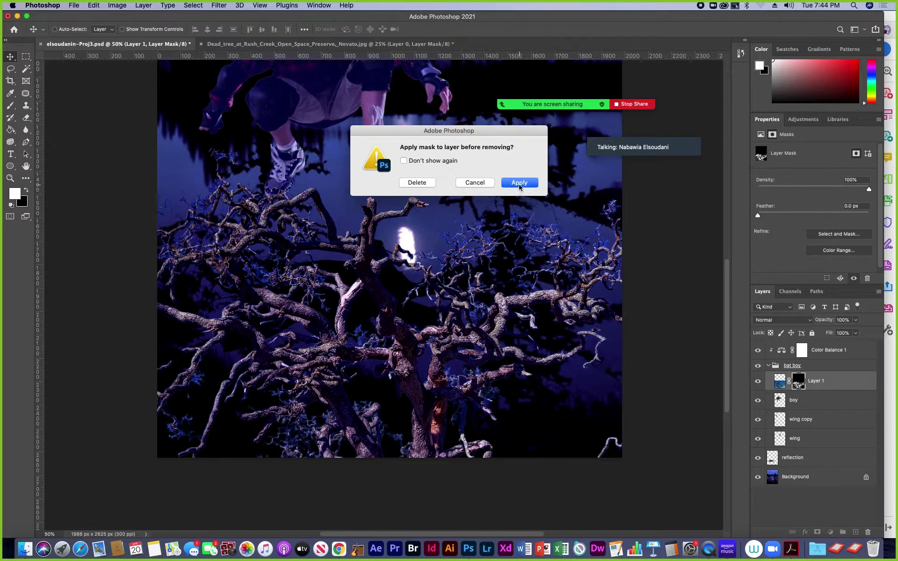
click(417, 183)
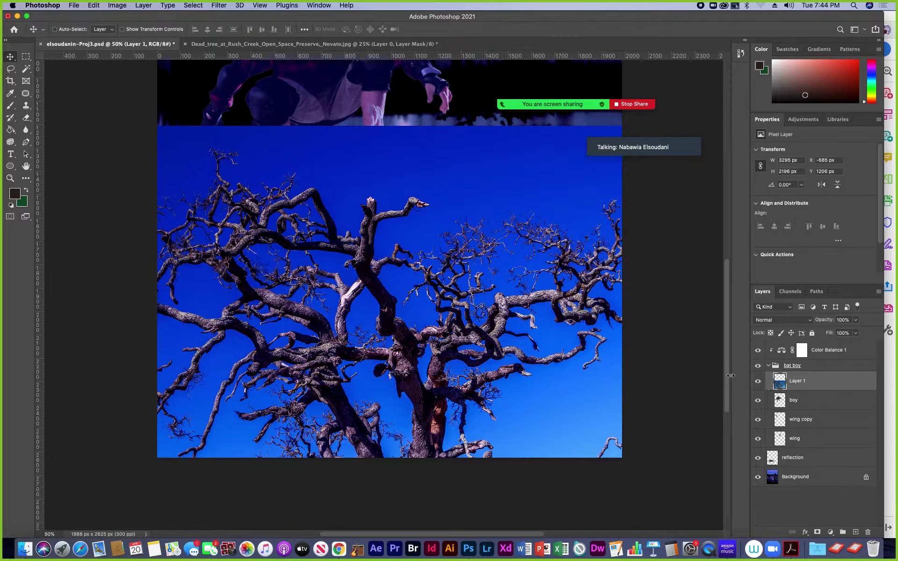
key(super+alt+shift+m)
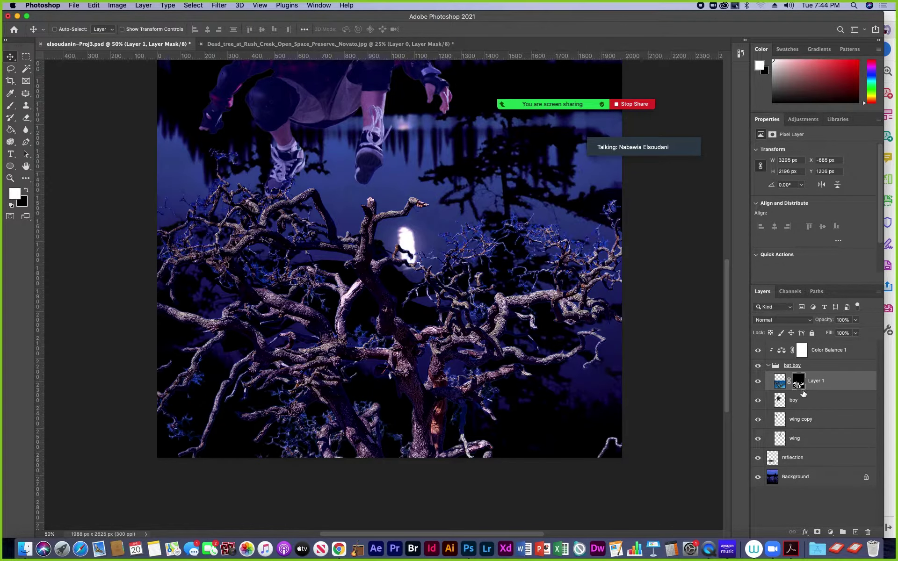
Apply the tree's layer mask permanently to Layer 1 in the bat boy group
drag(799, 384, 868, 532)
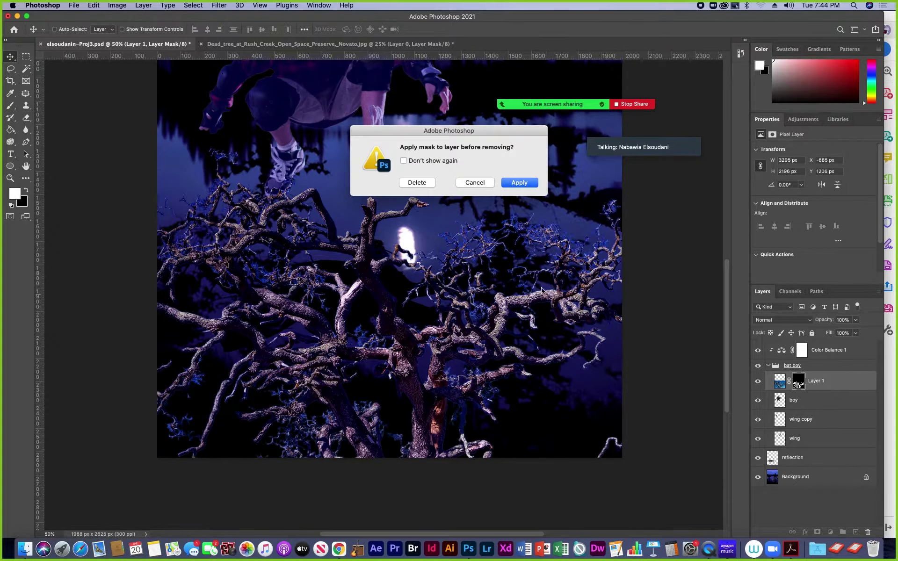
click(519, 183)
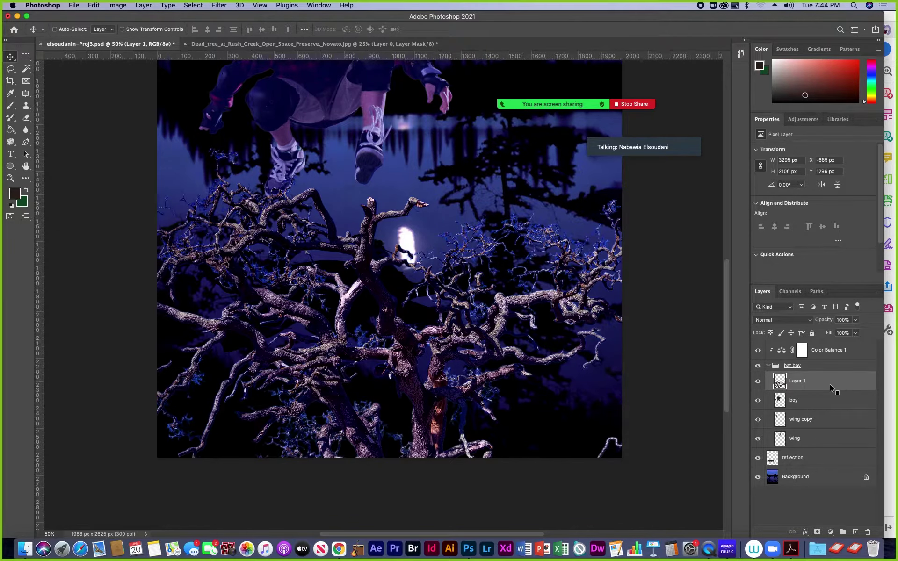
Switch to the dead tree photo and delete Layer 0's mask without applying it
click(265, 44)
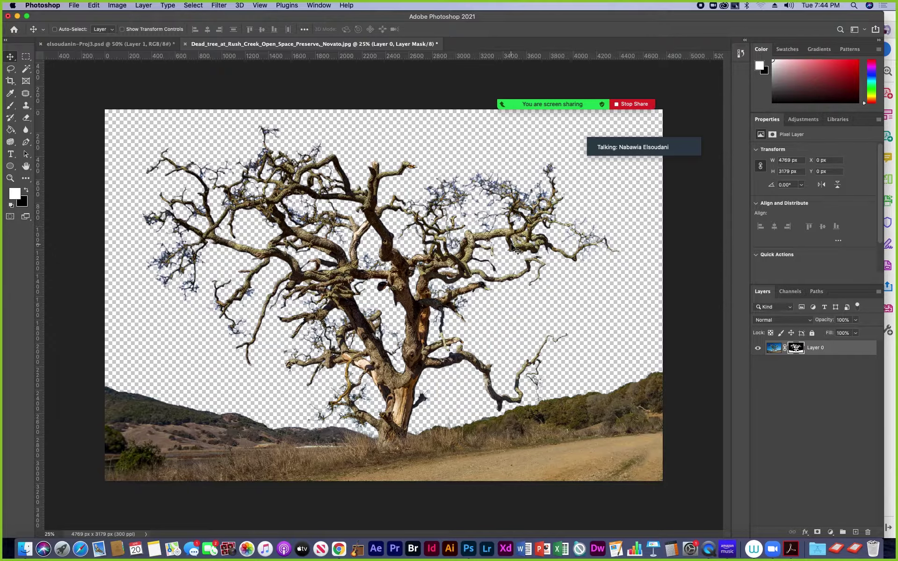
click(134, 45)
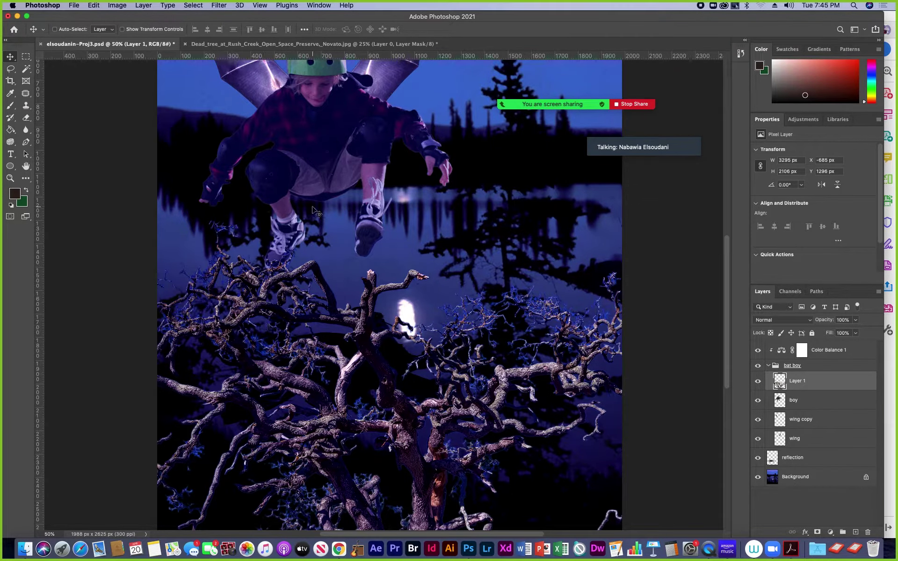
click(243, 44)
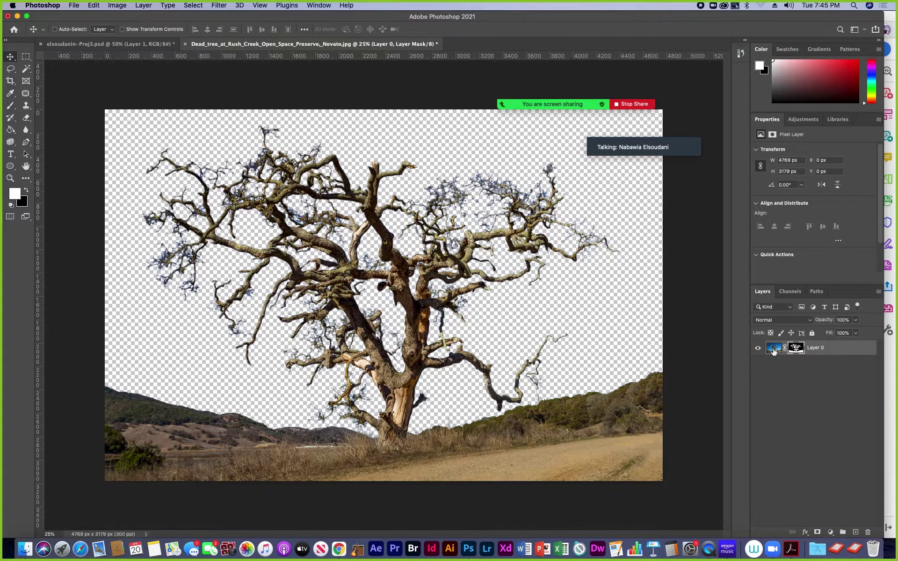
drag(795, 348, 868, 533)
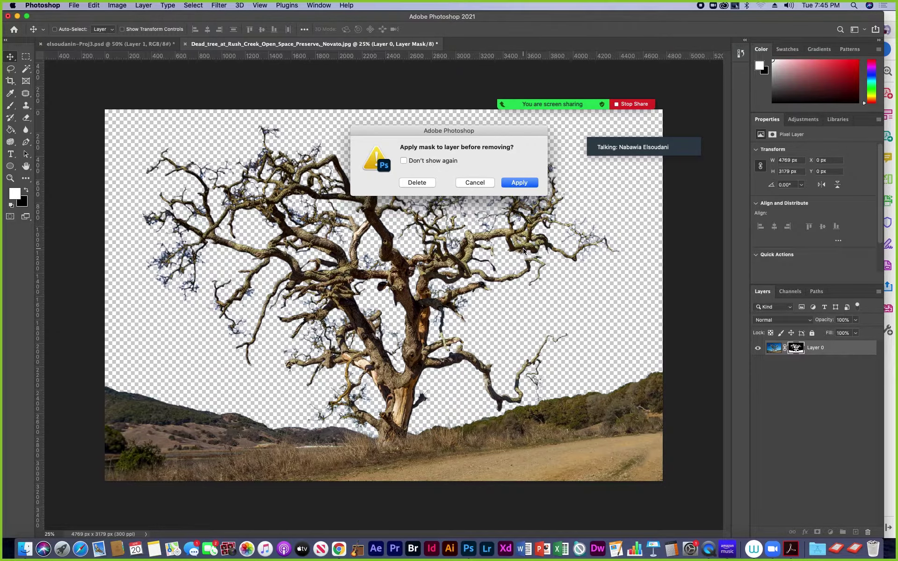
click(415, 183)
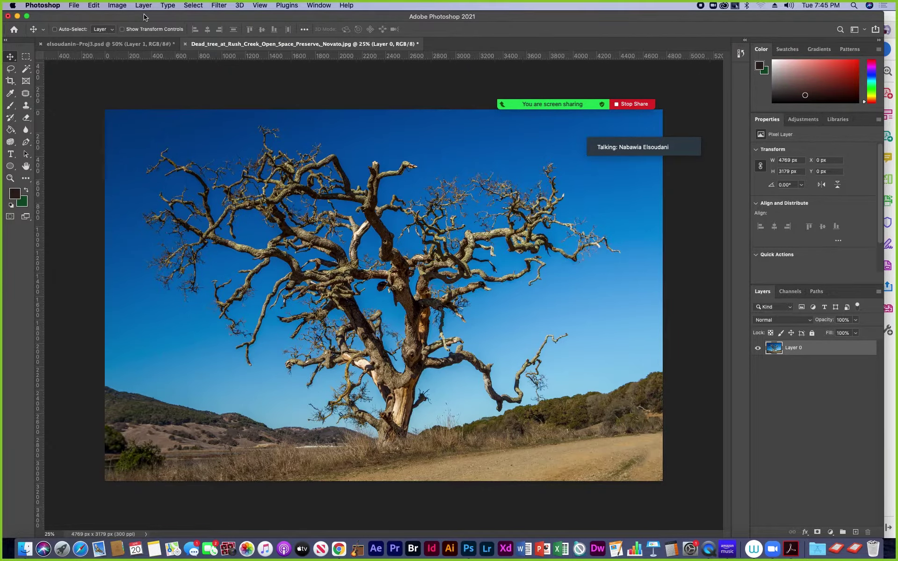
Start a Color Range selection on the tree photo and sample the dark blue sky near its upper-left corner
click(198, 6)
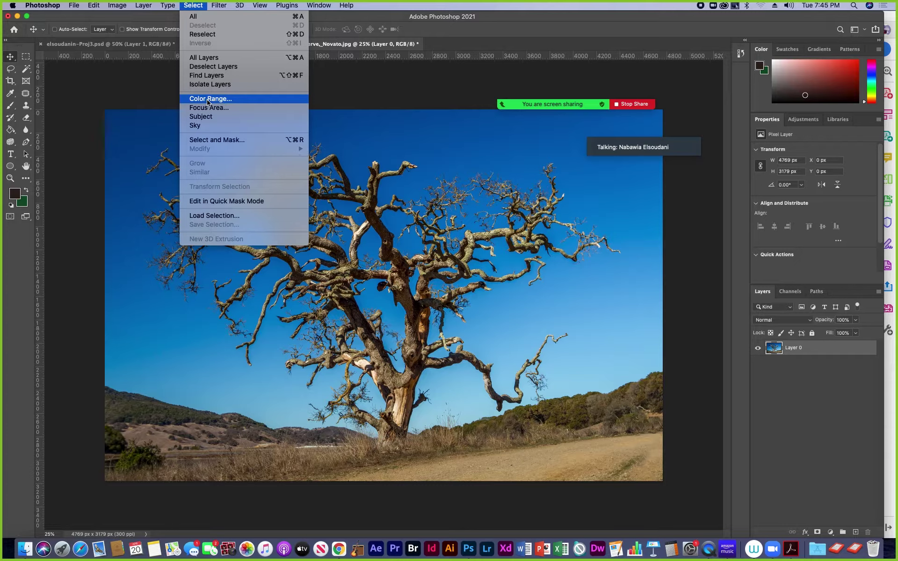
click(221, 100)
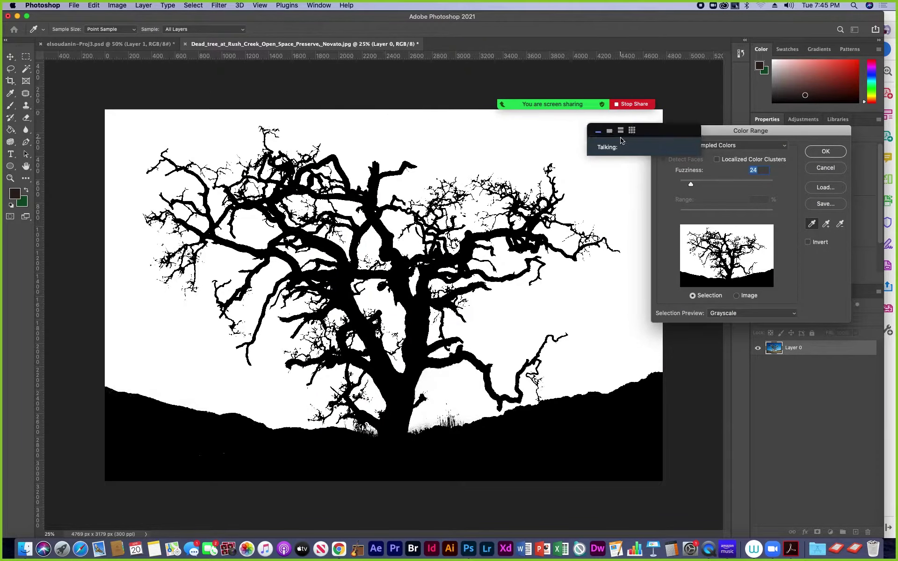
drag(655, 152, 699, 74)
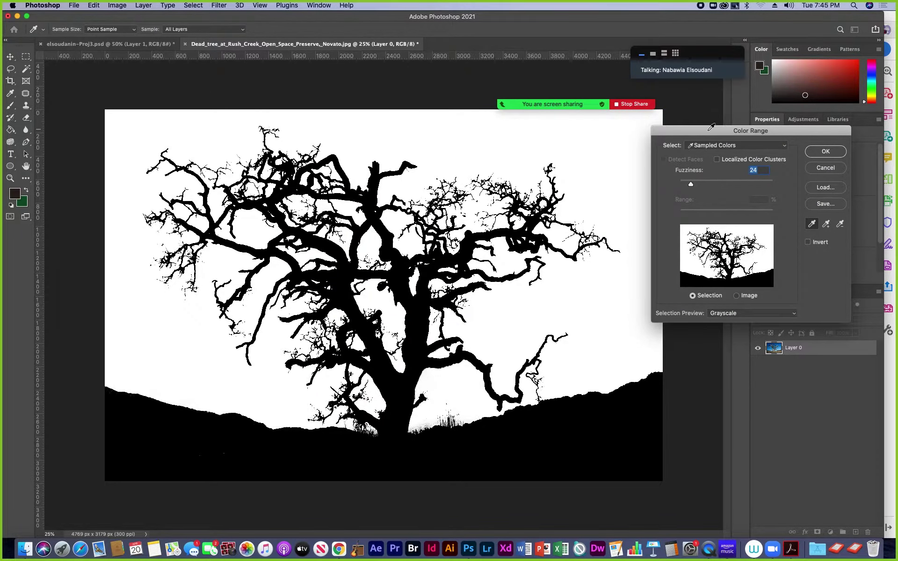
drag(711, 128, 639, 155)
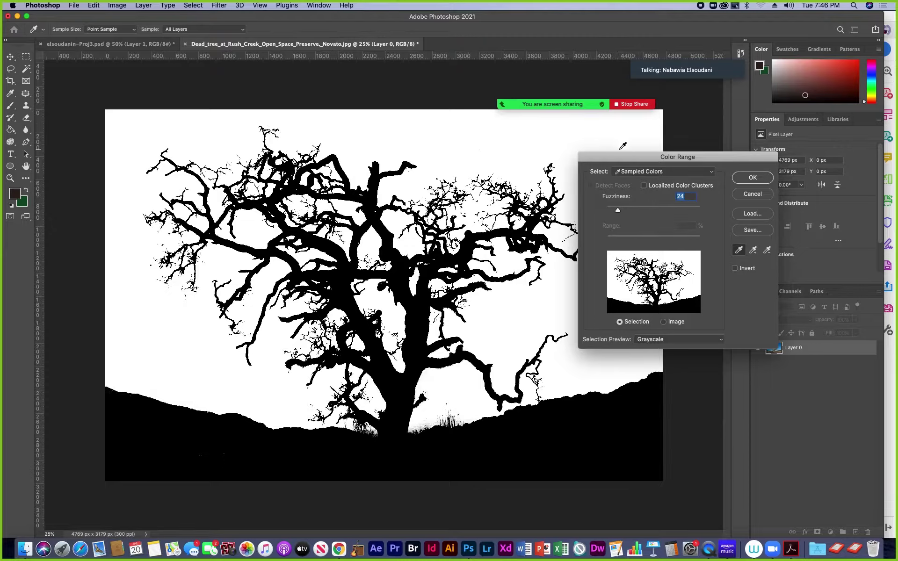
drag(609, 154, 680, 153)
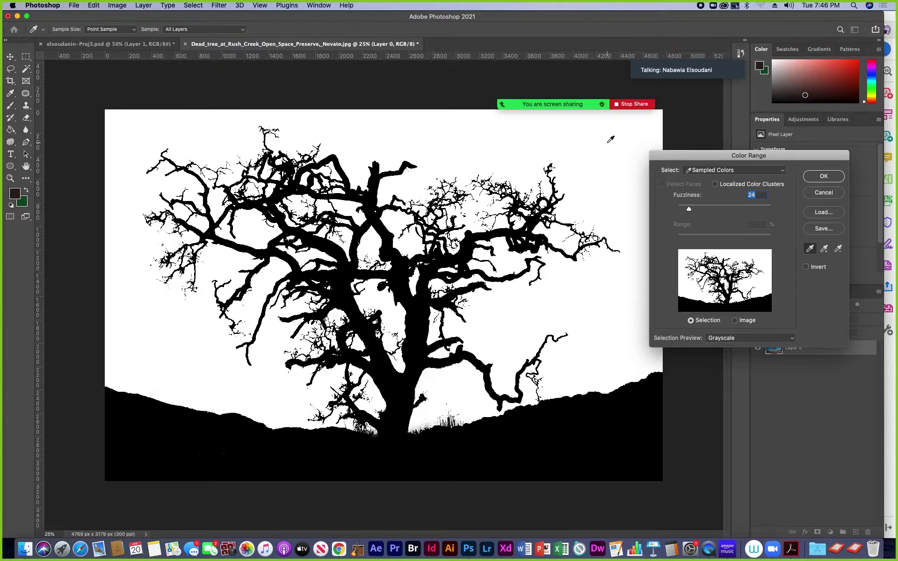
drag(713, 155, 666, 154)
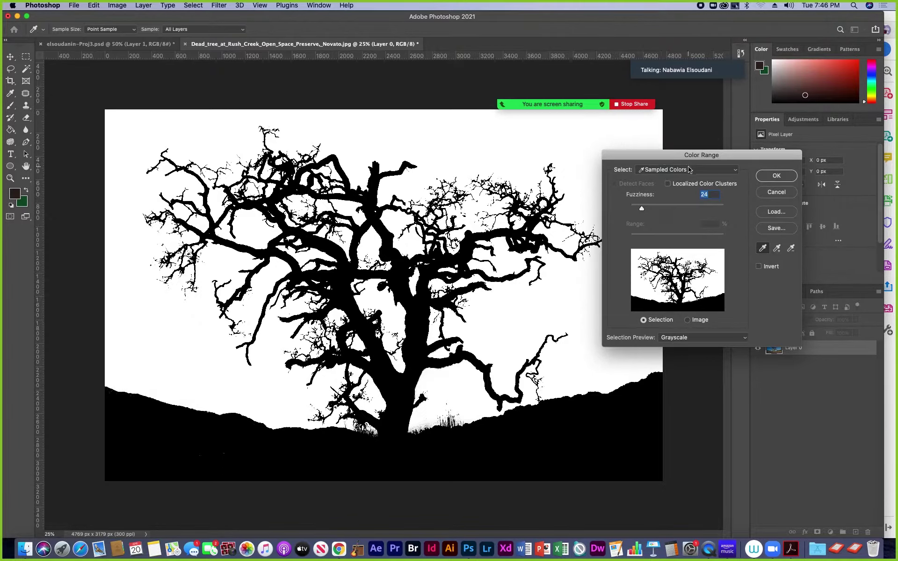
key(super)
click(145, 131)
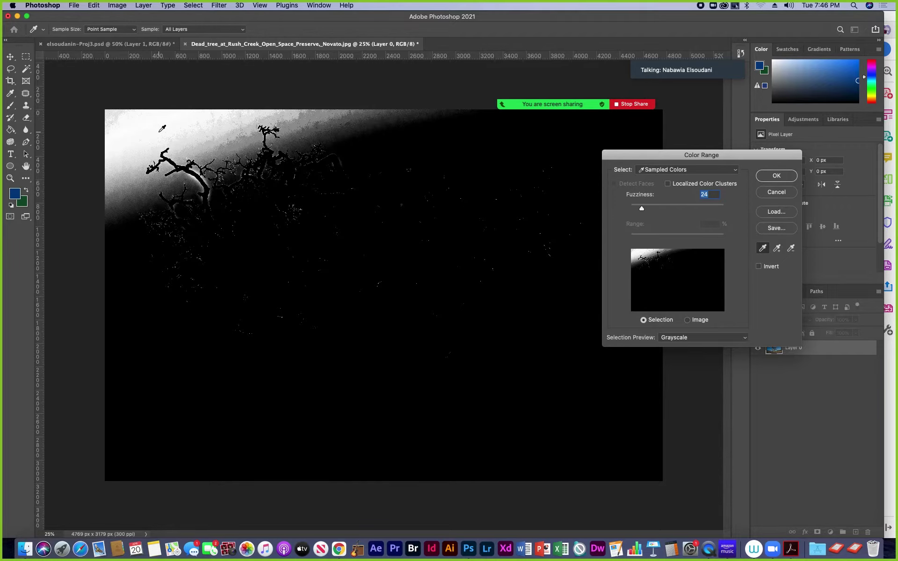
Add the blue tones across the upper sky and down its right side to the Color Range sample
click(776, 249)
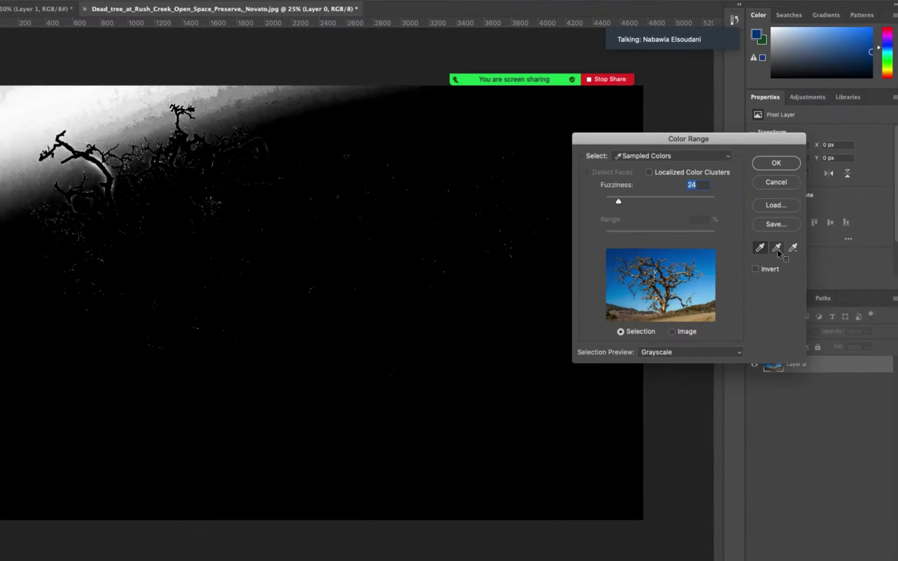
click(777, 251)
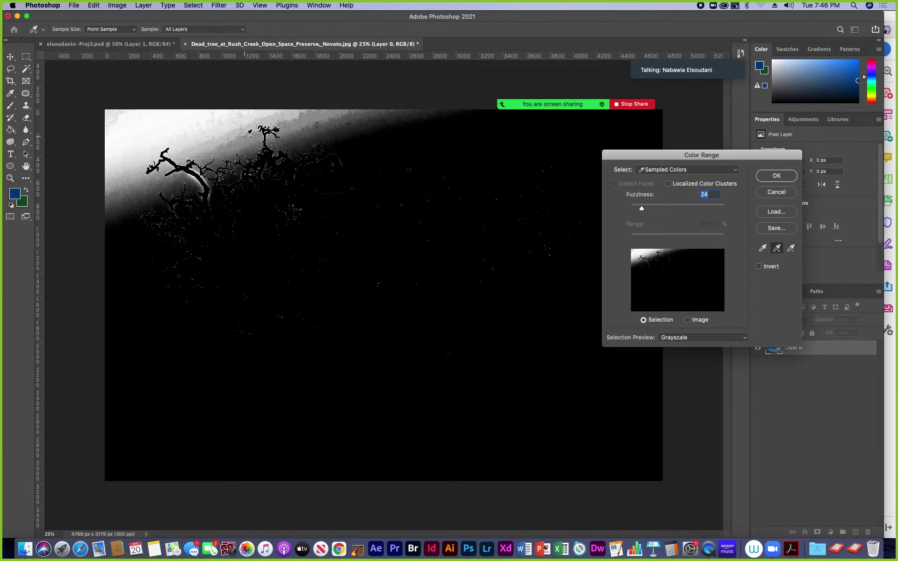
drag(637, 155, 719, 157)
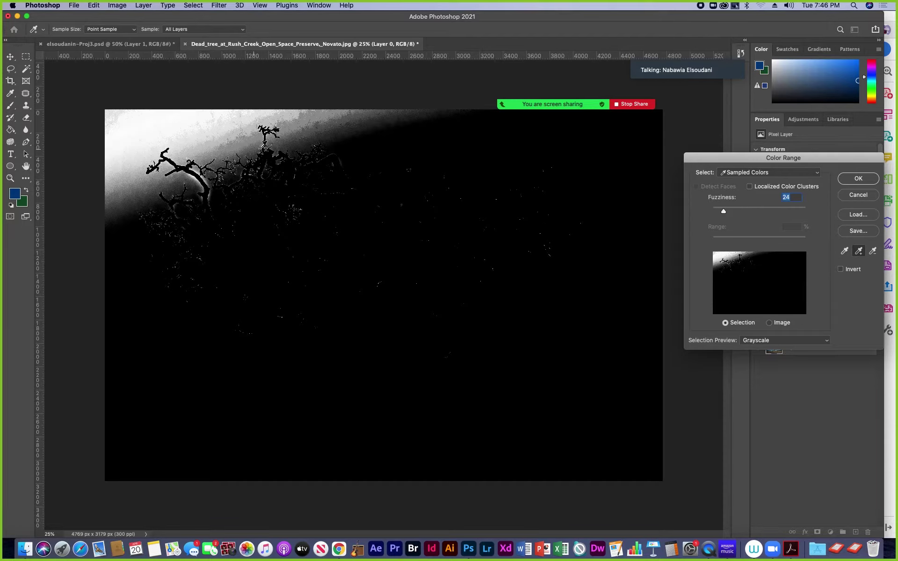
click(319, 119)
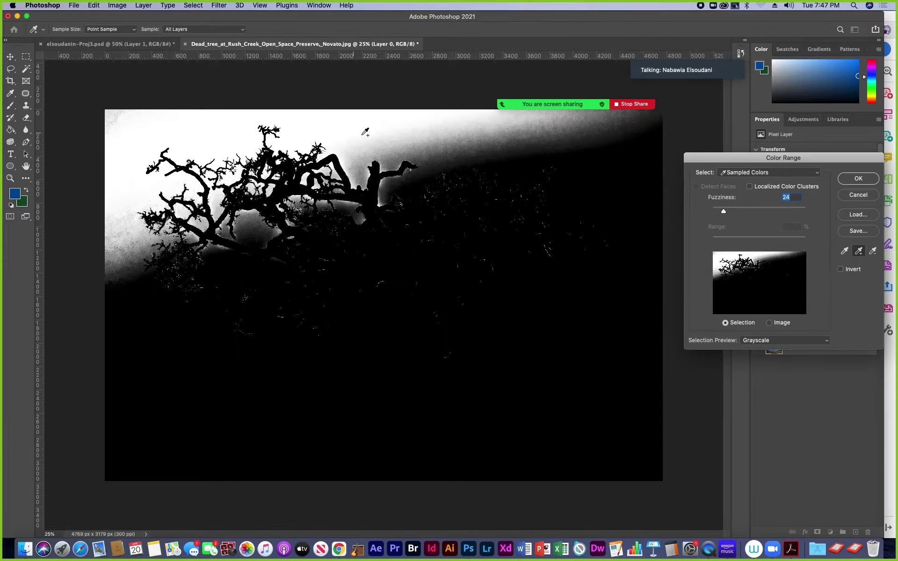
click(409, 135)
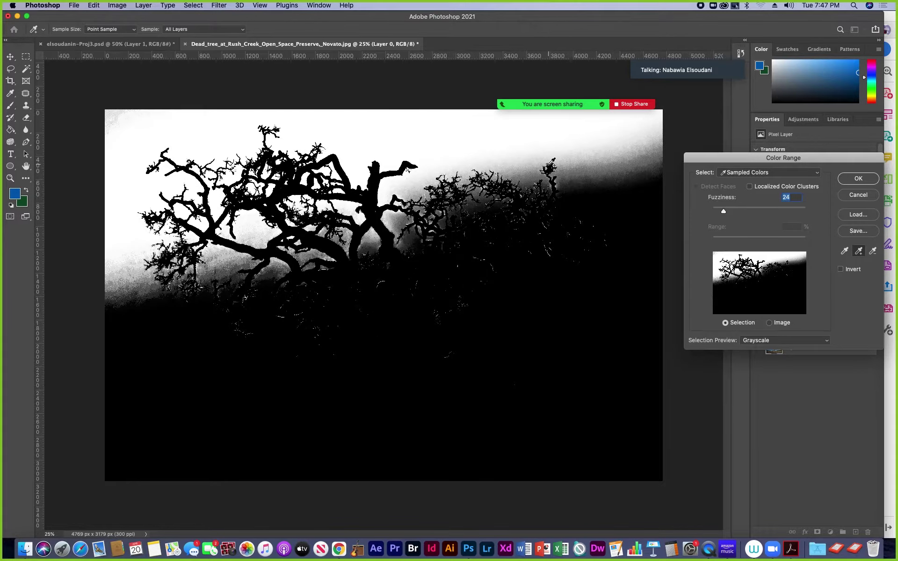
click(587, 156)
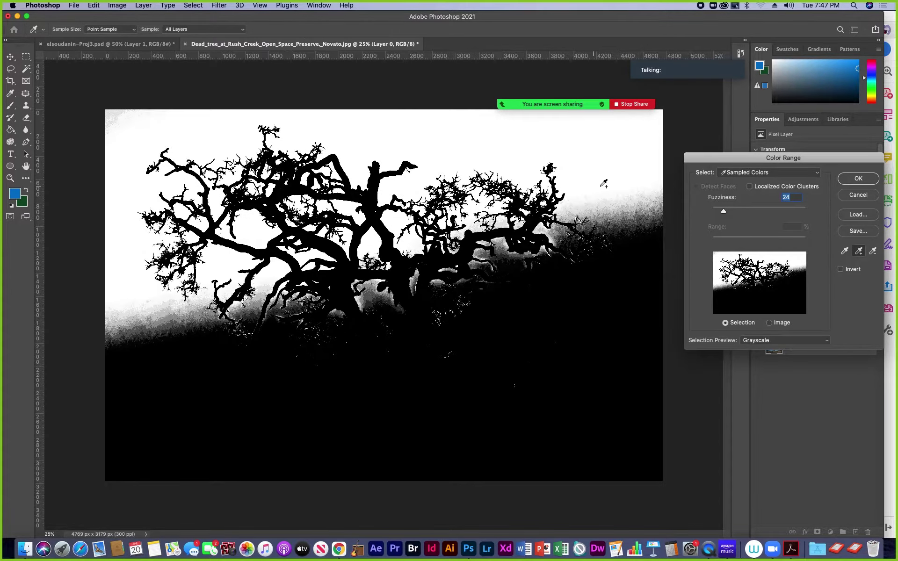
click(643, 202)
click(639, 268)
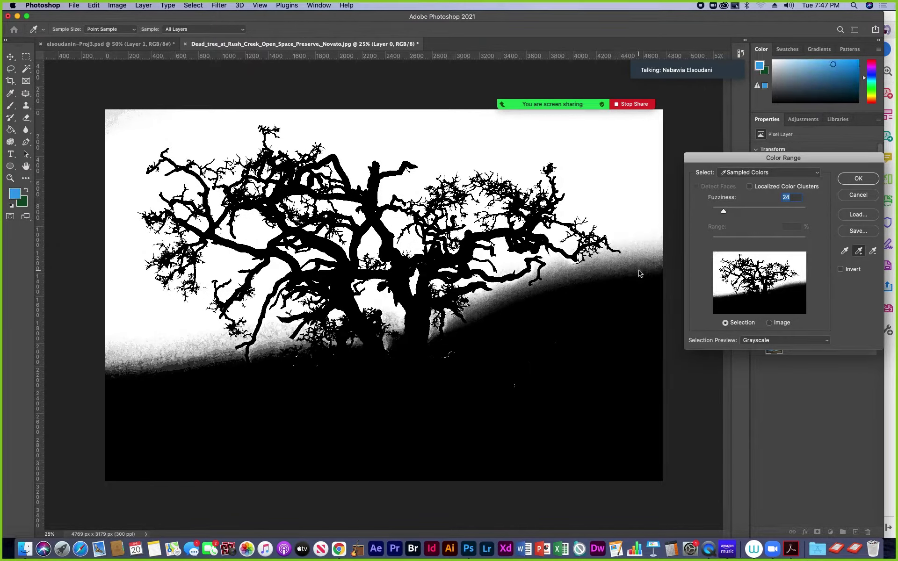
Add the pale sky tones above the hills and beside the base of the trunk to the Color Range sample
click(612, 300)
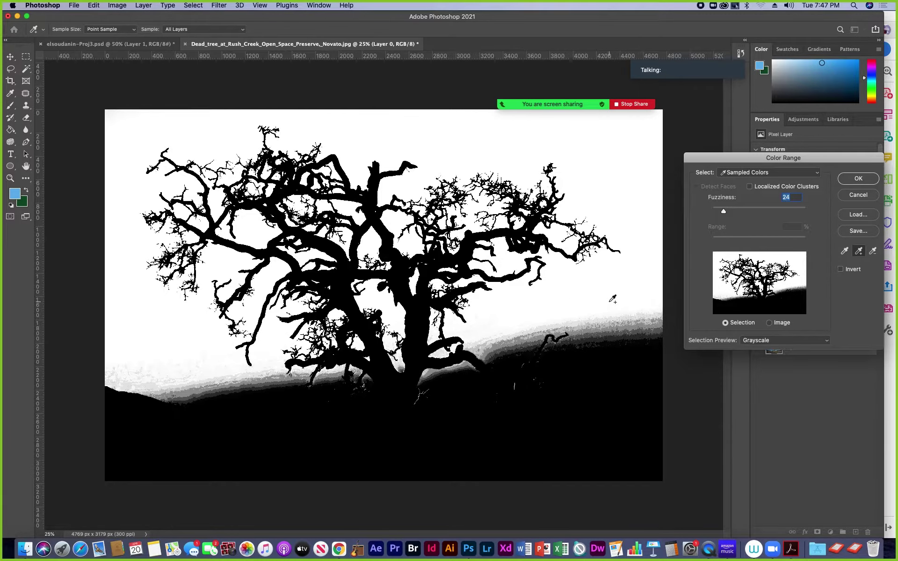
click(611, 313)
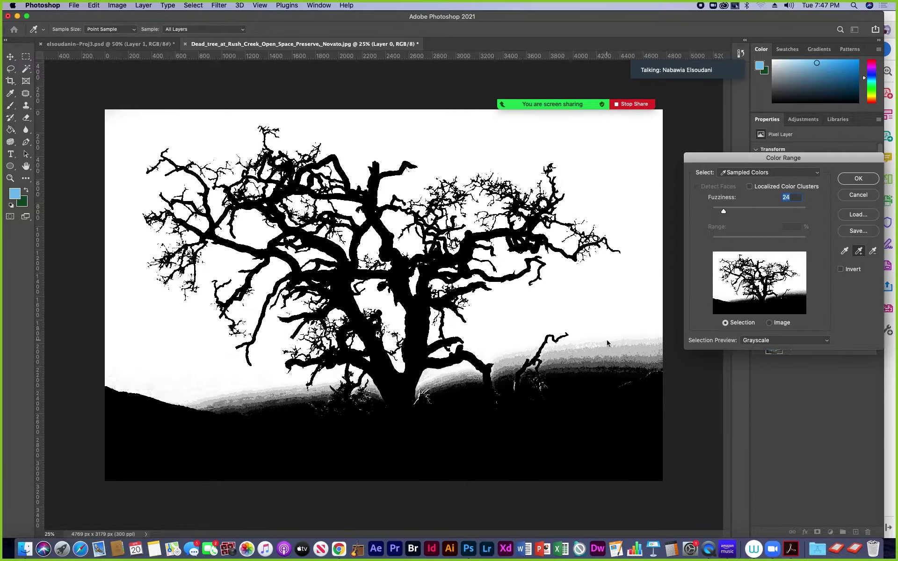
click(606, 345)
click(592, 380)
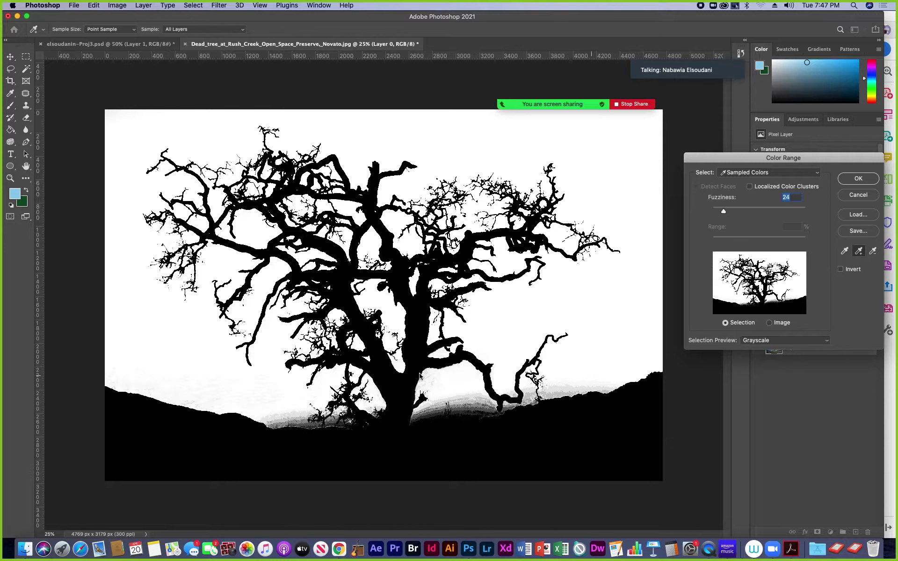
click(466, 393)
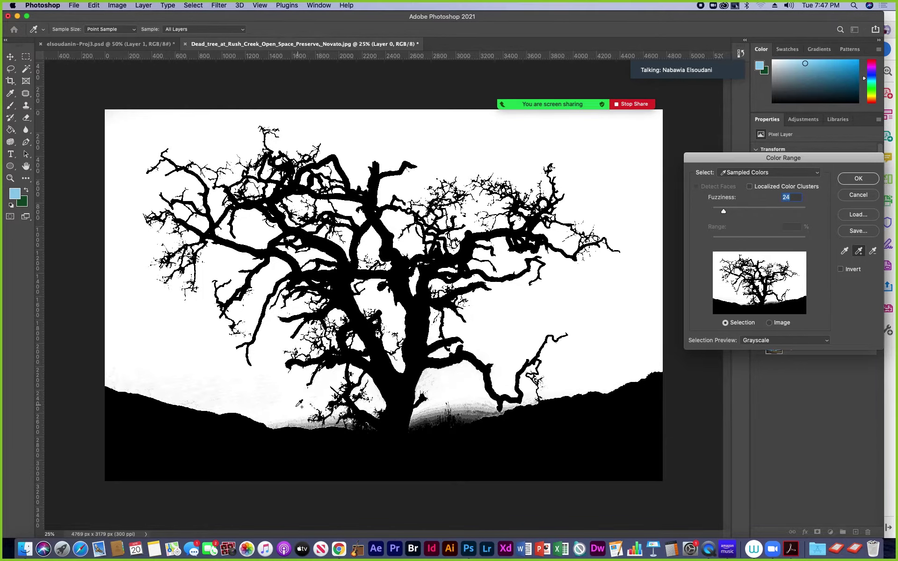
click(428, 412)
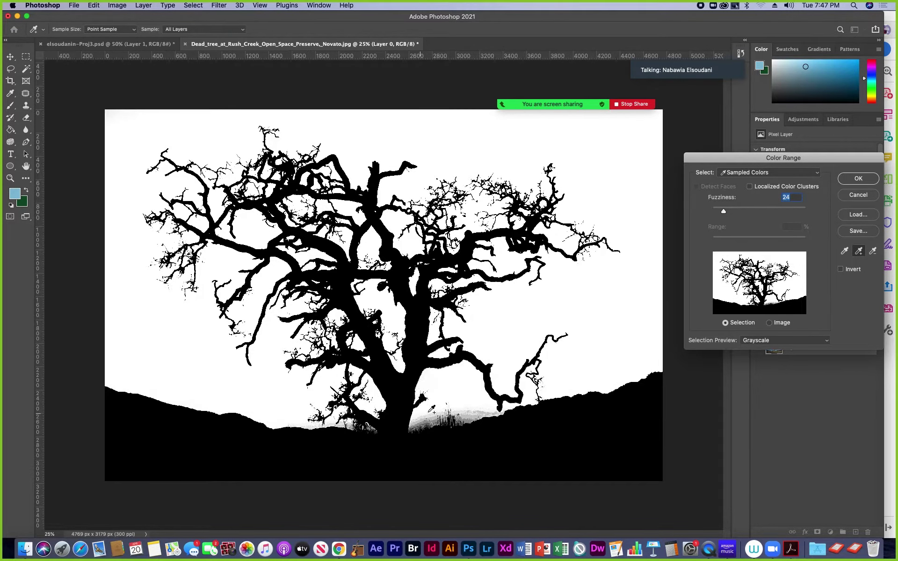
click(469, 412)
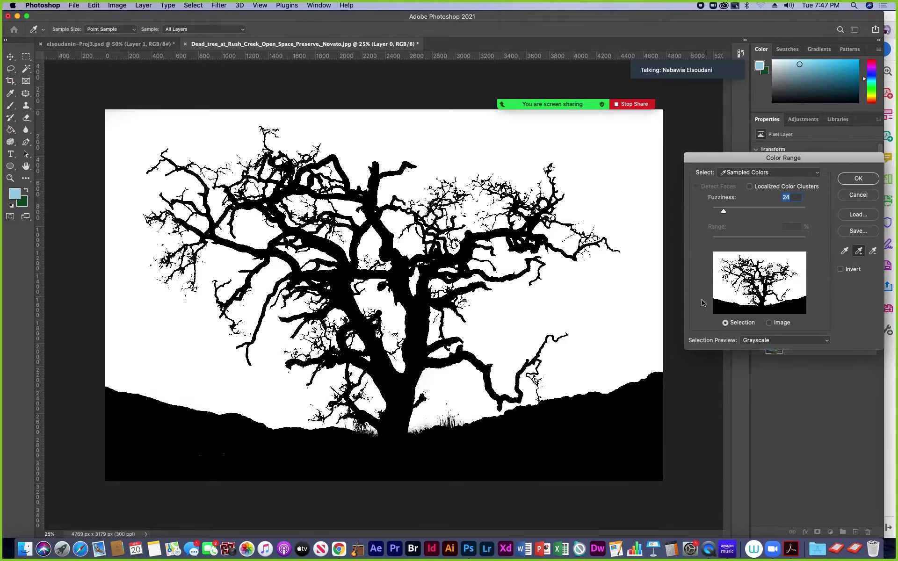
Compare the Image and Selection thumbnails in Color Range, and raise the Fuzziness to 27
key(super)
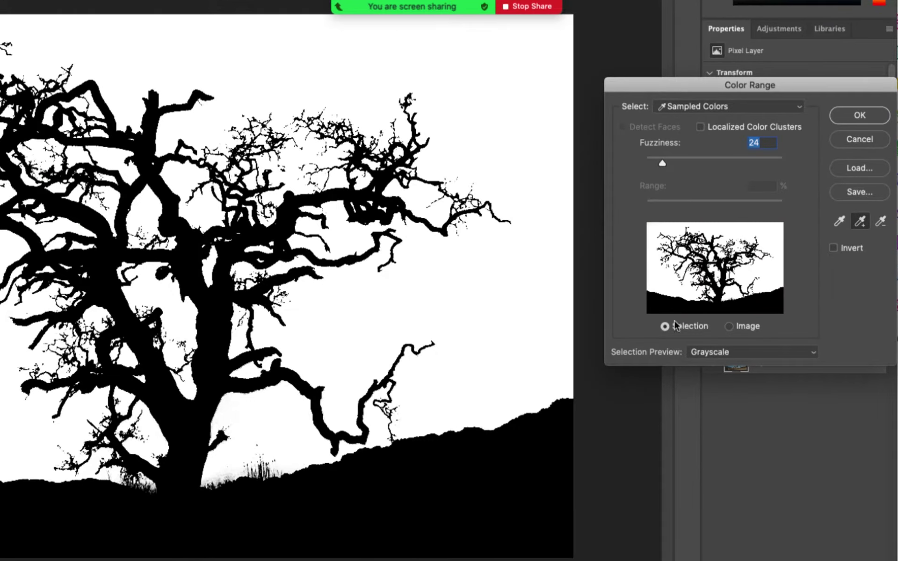
click(729, 327)
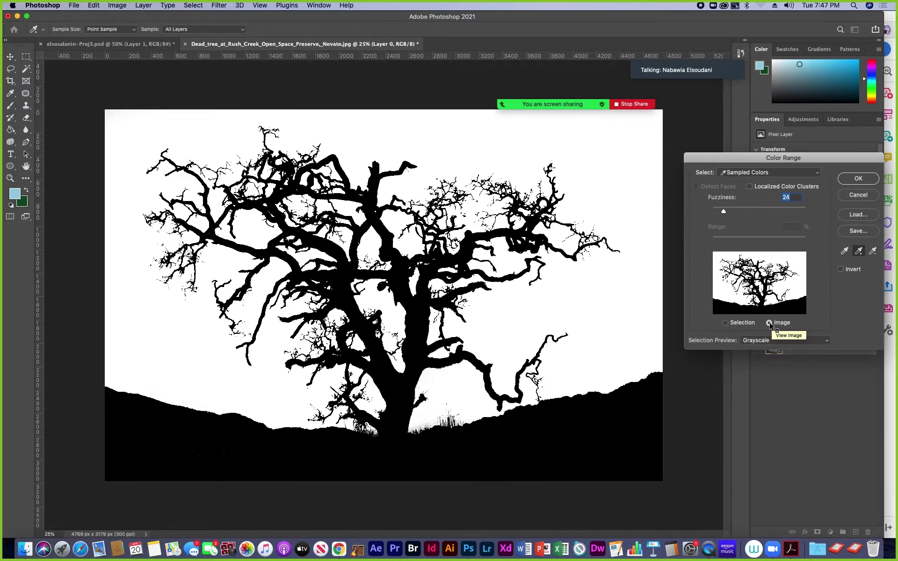
click(769, 322)
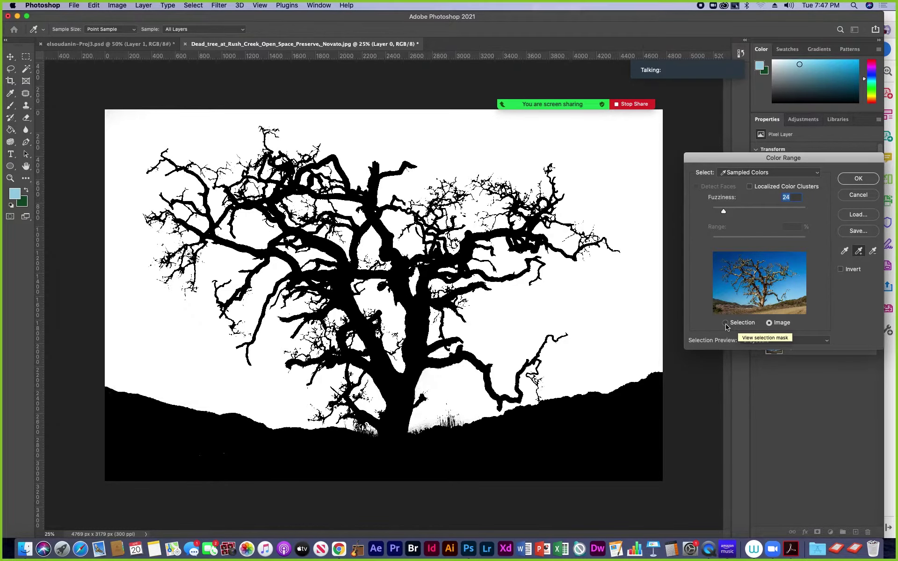
click(726, 325)
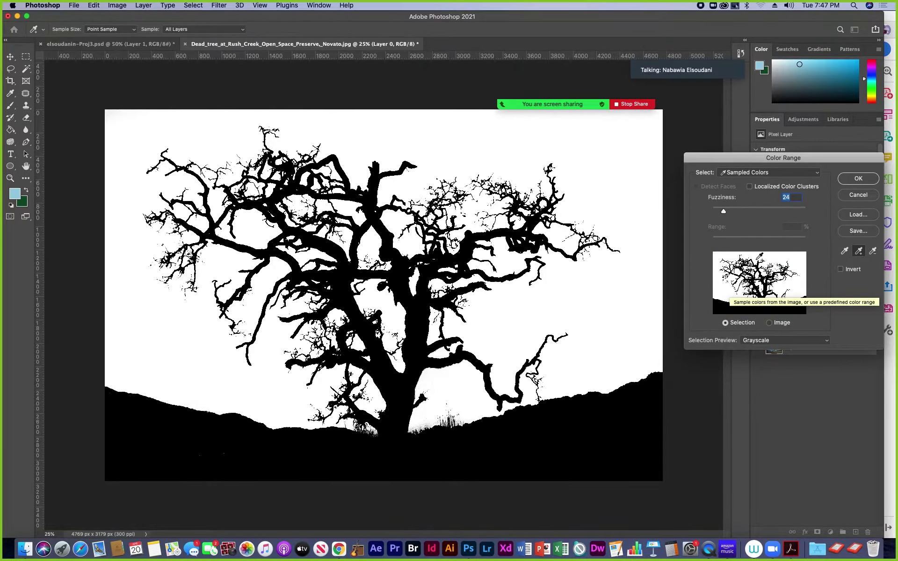
drag(723, 212, 727, 214)
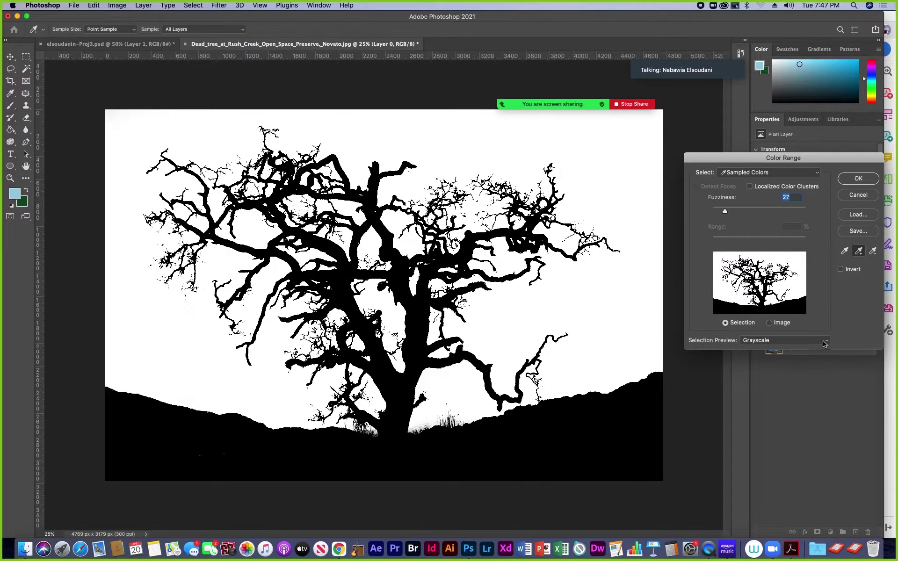
Preview the Color Range selection as Black Matte, White Matte and Quick Mask, and return the preview to Grayscale
click(823, 344)
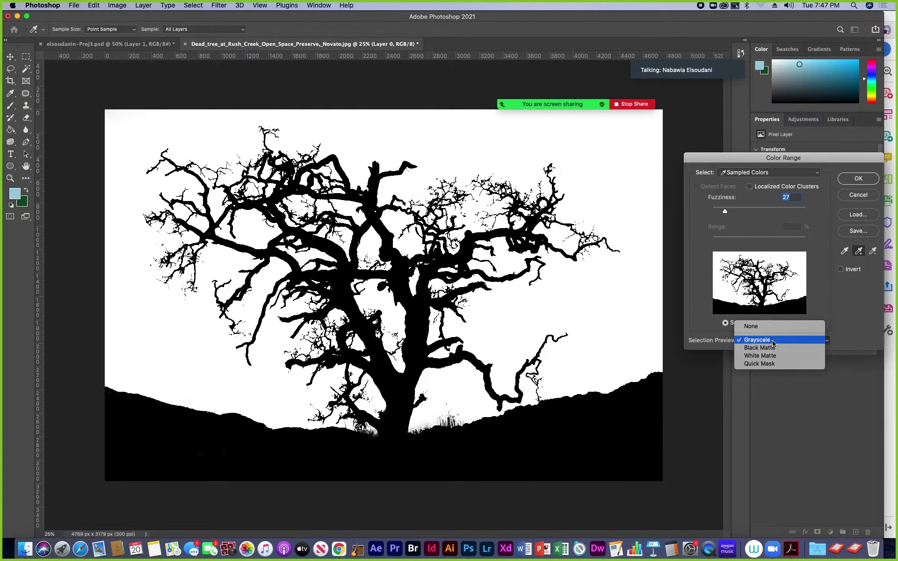
click(756, 349)
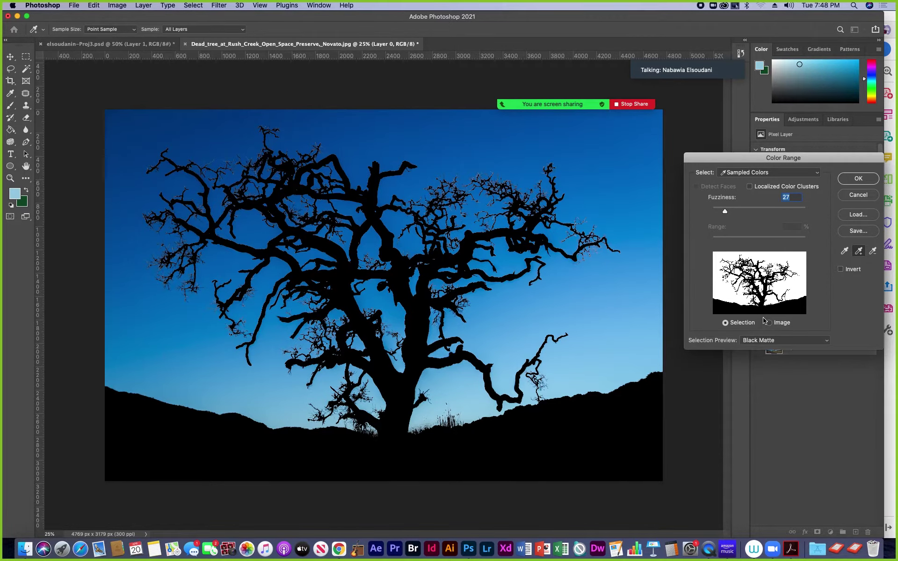
click(771, 340)
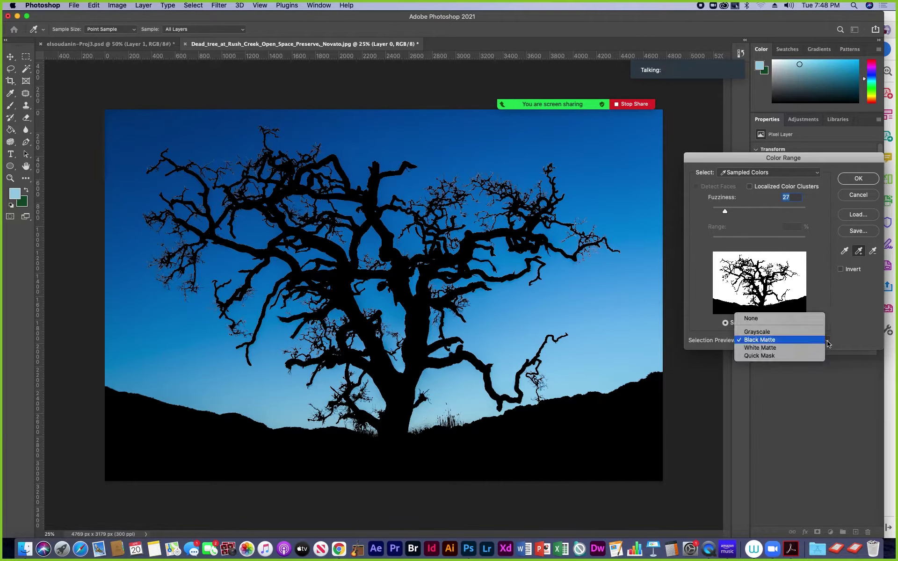
click(767, 348)
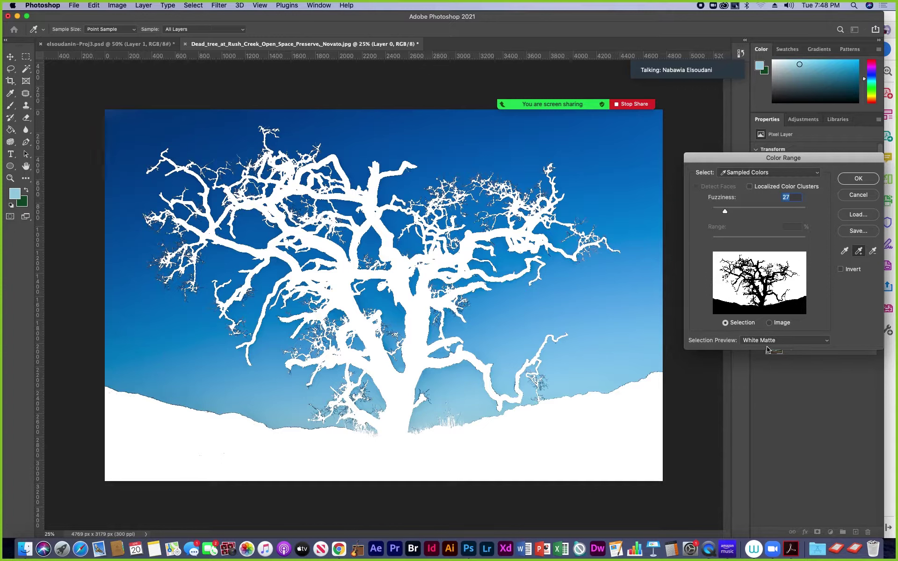
click(777, 341)
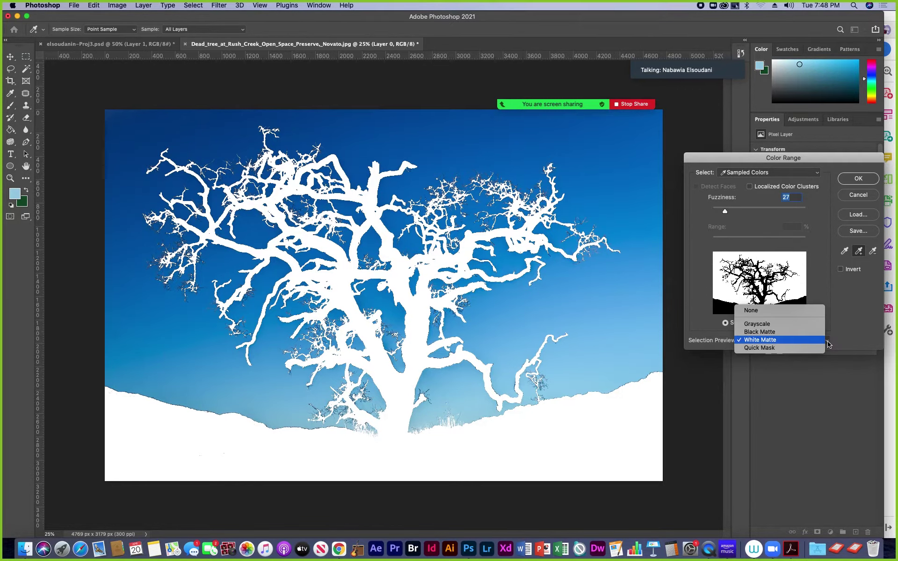
click(767, 347)
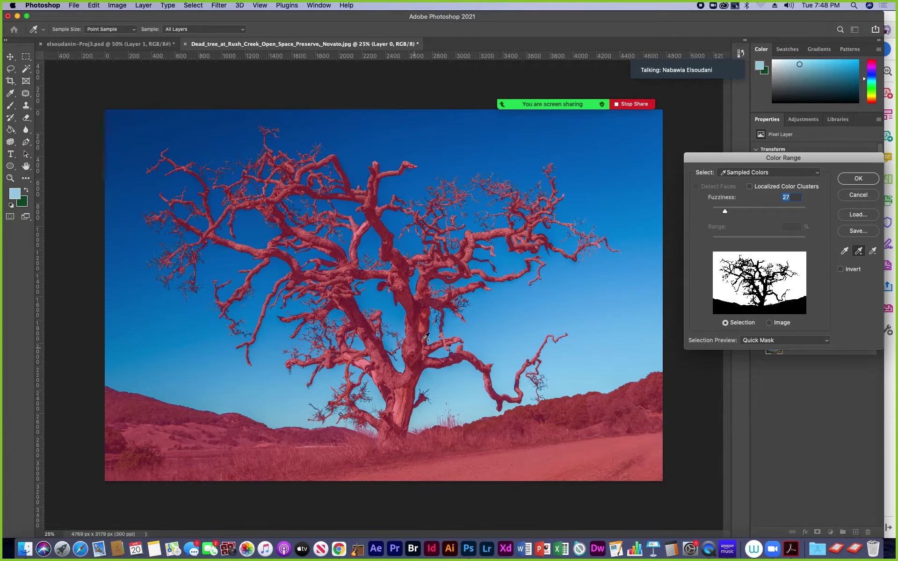
click(819, 347)
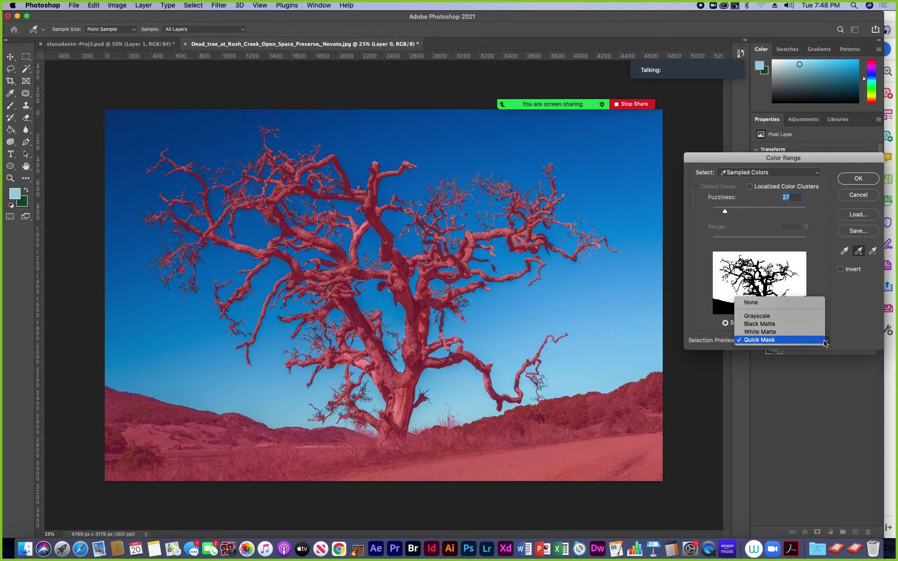
click(750, 315)
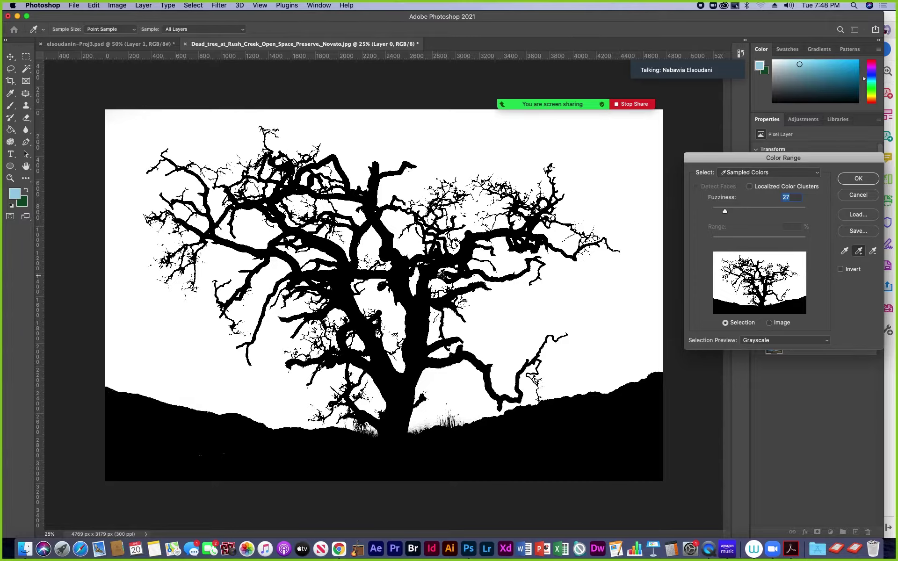
Accept the Color Range sky selection and invert it to select the tree and ground
click(858, 178)
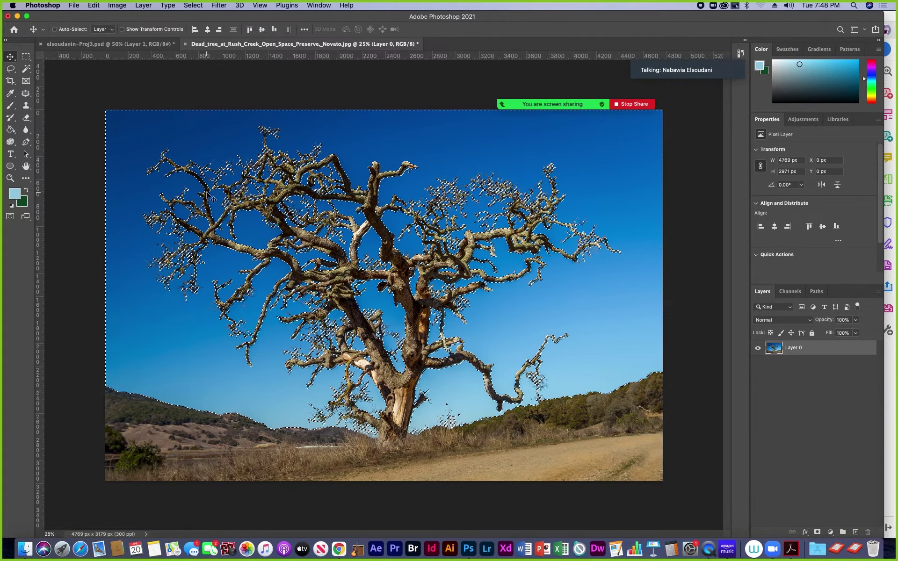
key(super+plus)
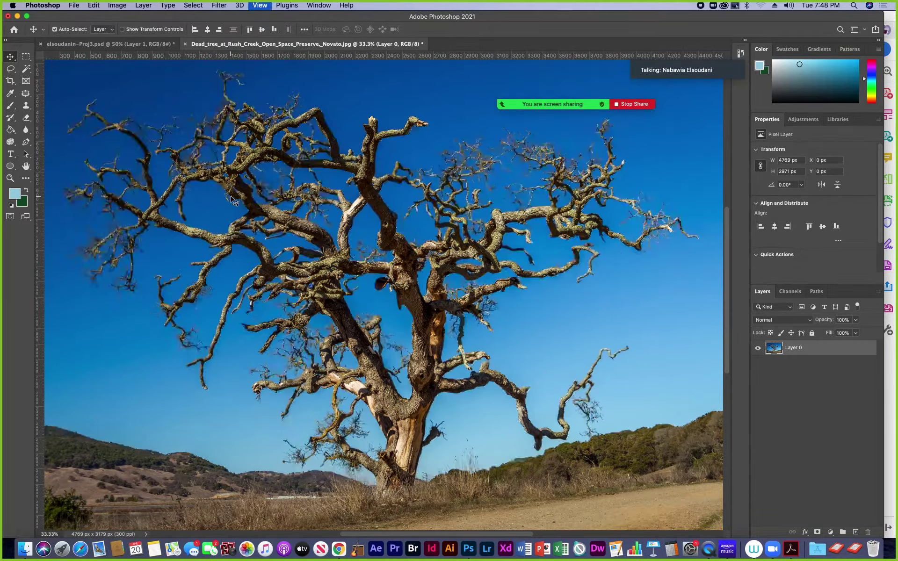
key(super+minus)
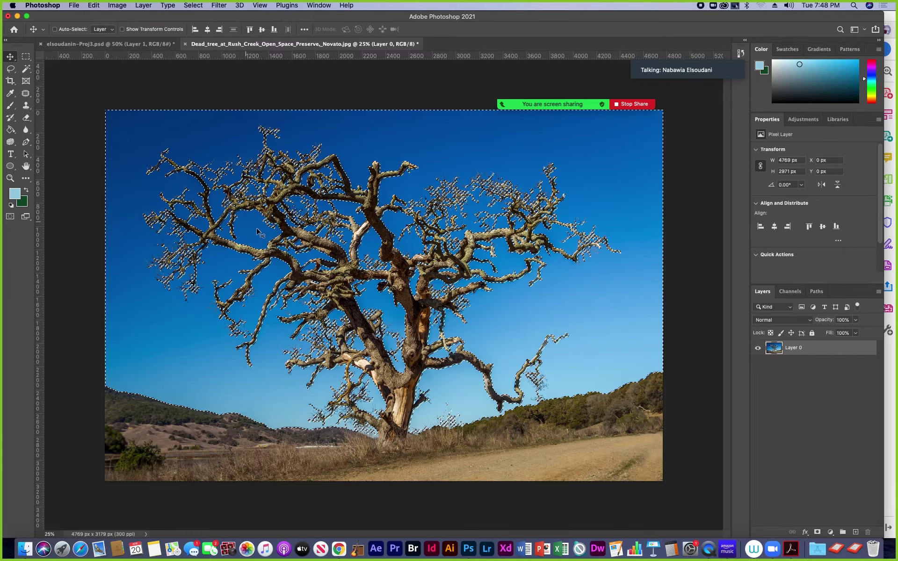
click(196, 5)
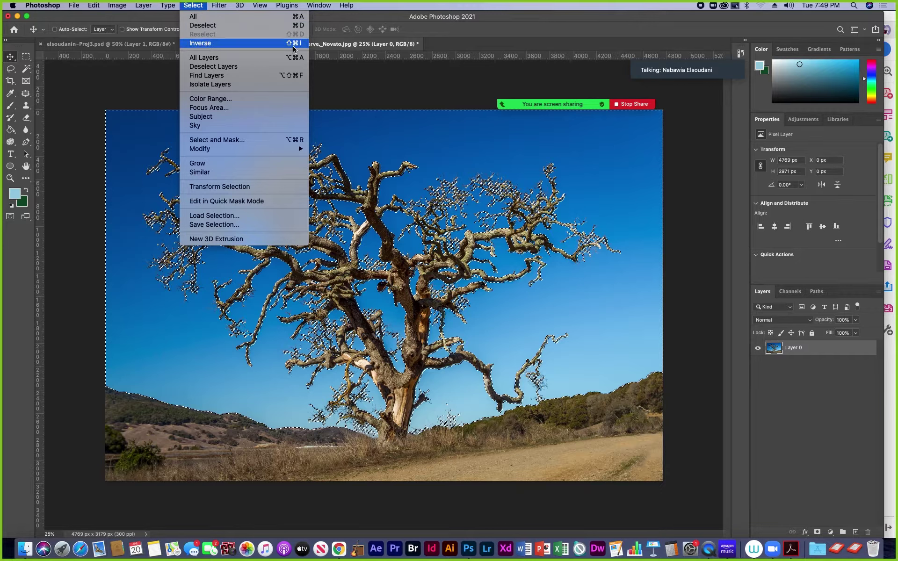
click(233, 46)
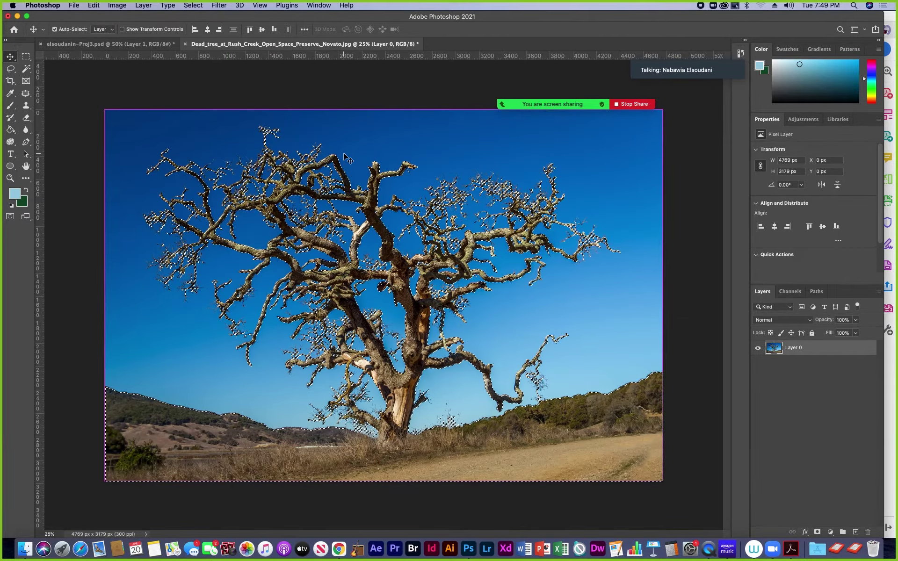
Activate the Quick Selection tool and open the tree selection in Select and Mask
key(super+equal)
key(super+equal)
drag(287, 138, 430, 212)
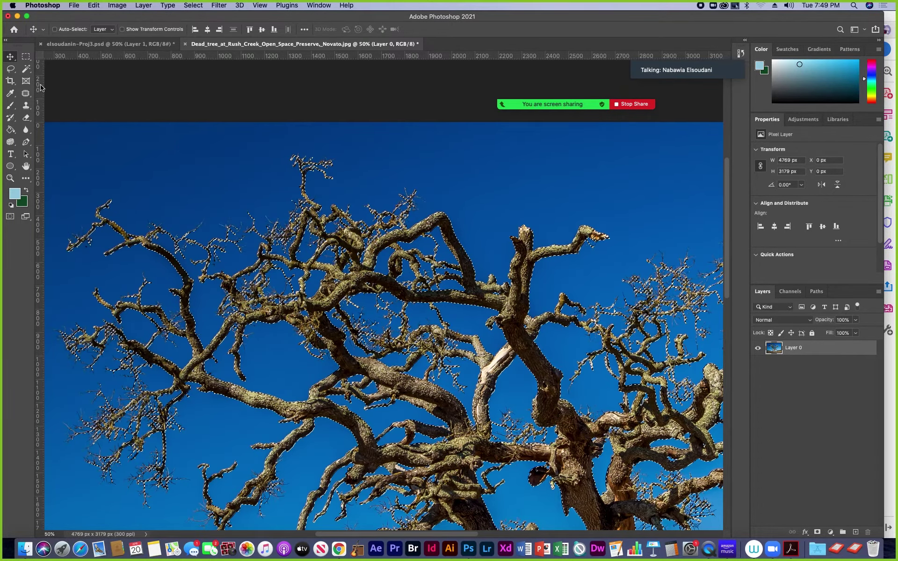
click(11, 71)
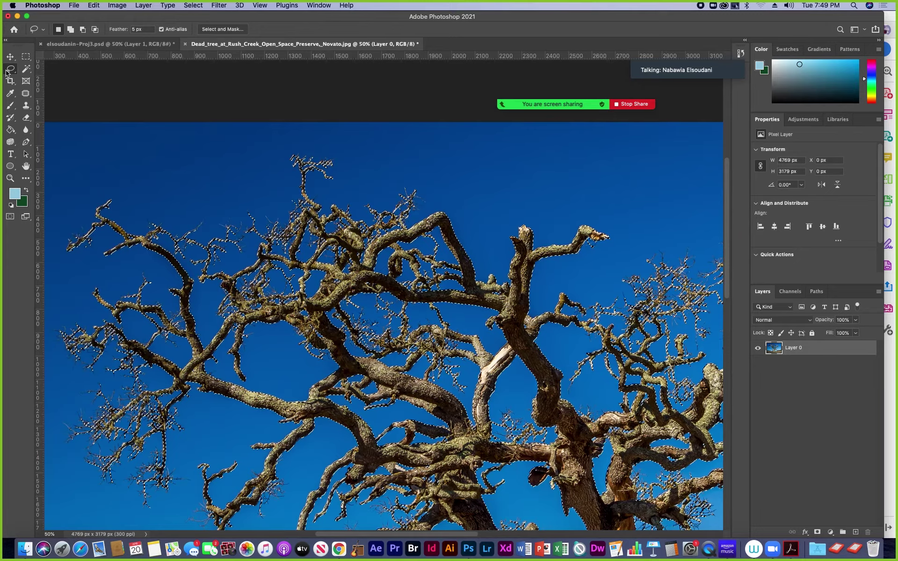
click(25, 57)
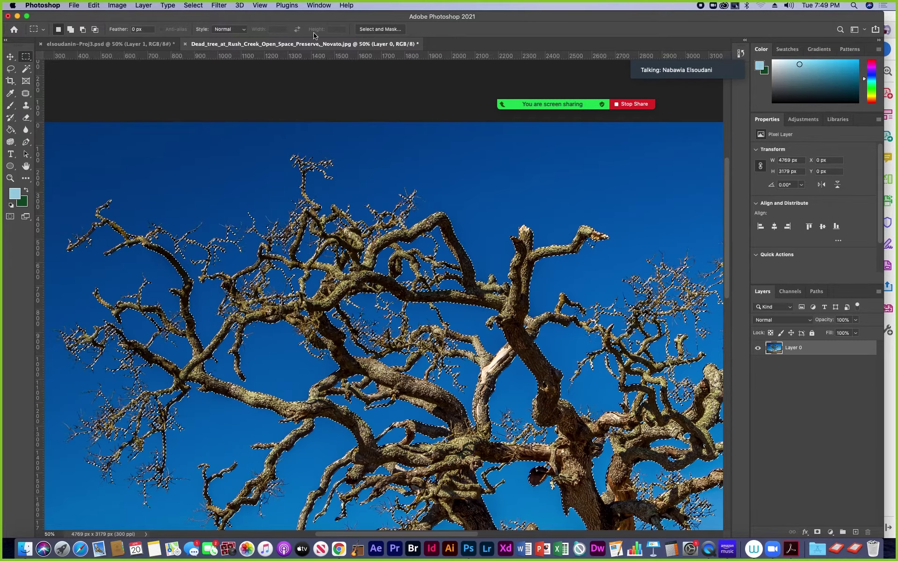
click(26, 71)
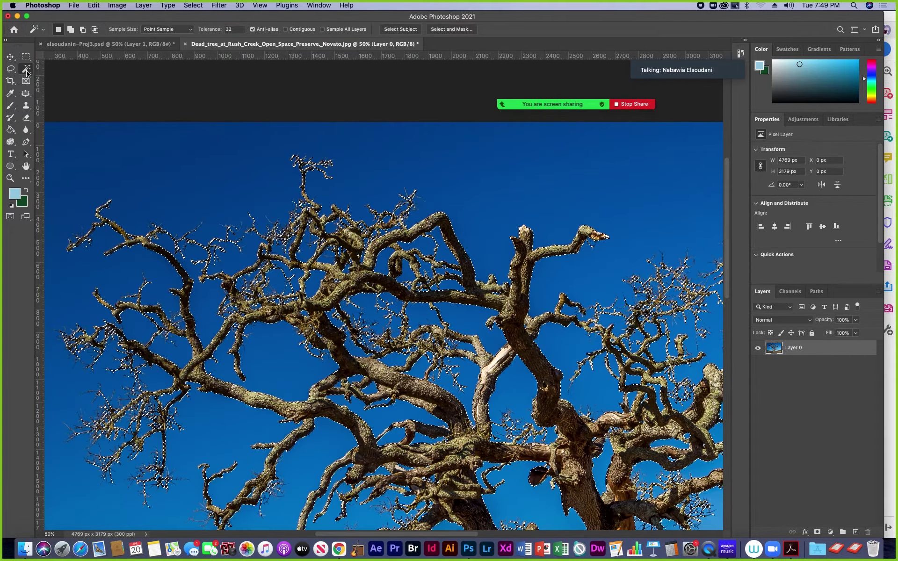
click(26, 71)
click(57, 77)
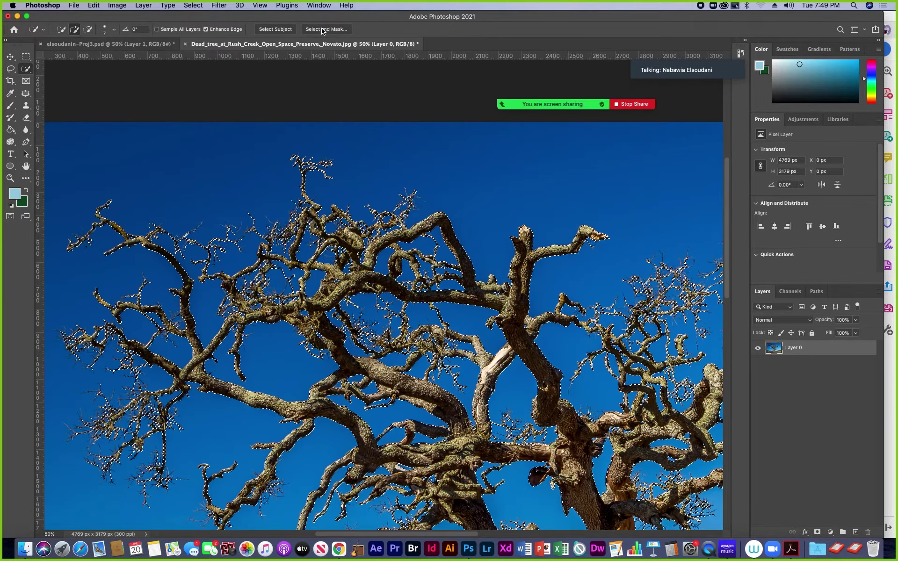
click(193, 5)
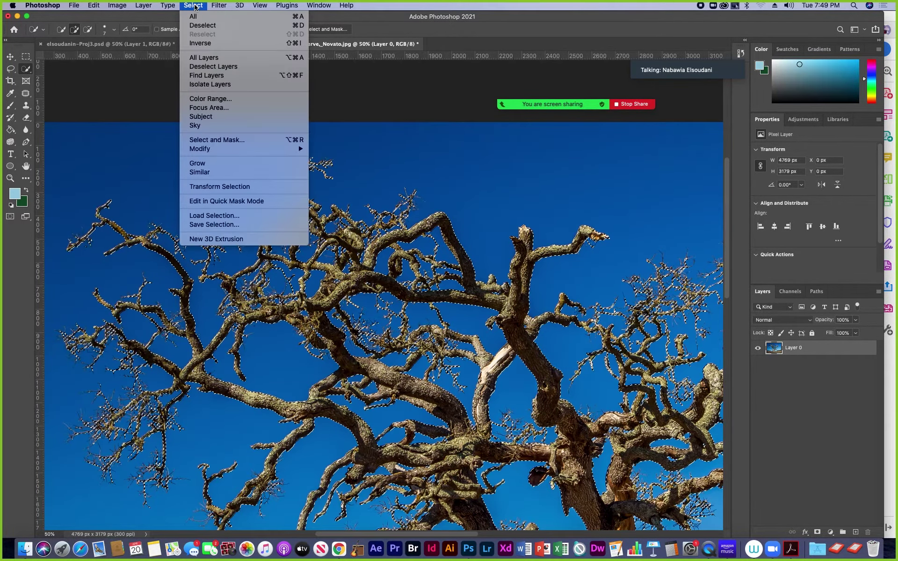
click(223, 140)
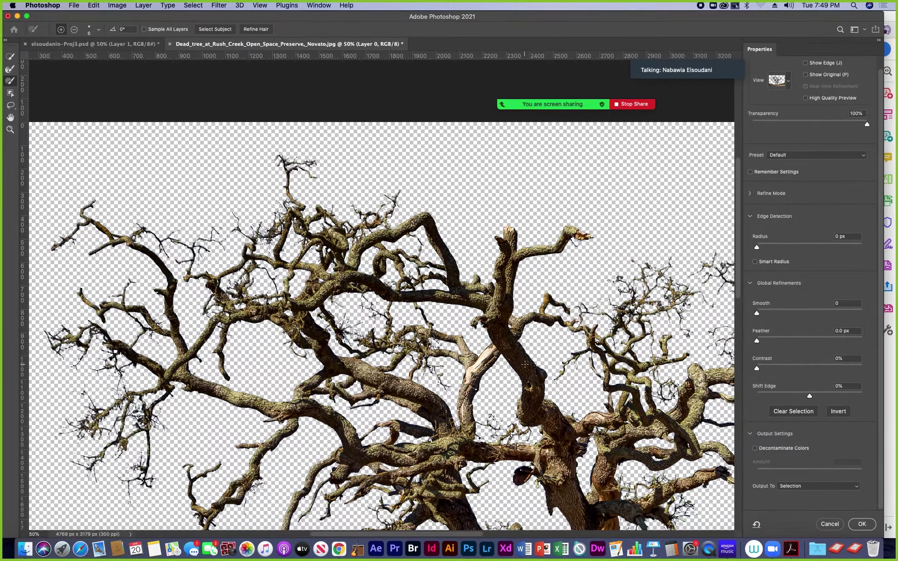
Examine the cutout's edges in Select and Mask, from the whole tree down to the fine twigs in the upper crown
key(super+minus)
drag(533, 375, 494, 300)
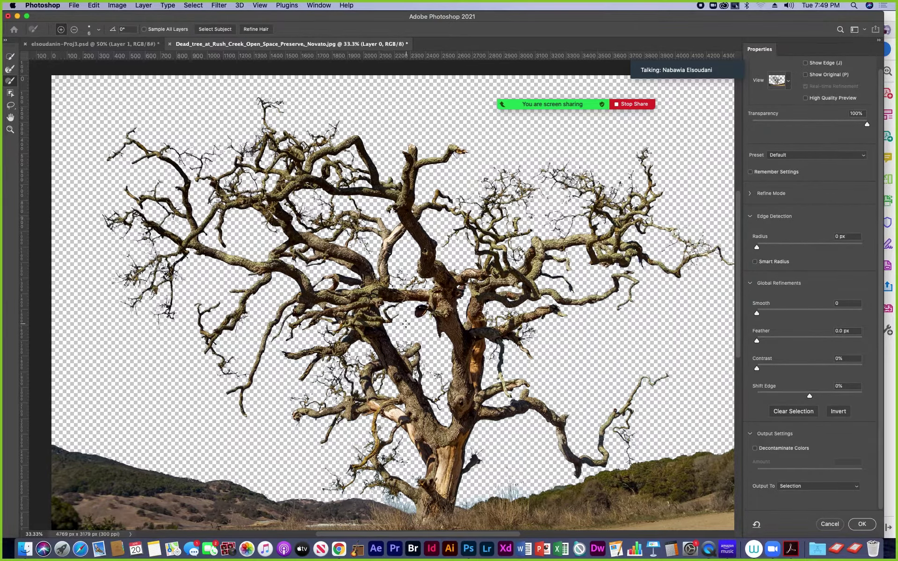
key(super+plus)
key(super+plus)
key(super+plus)
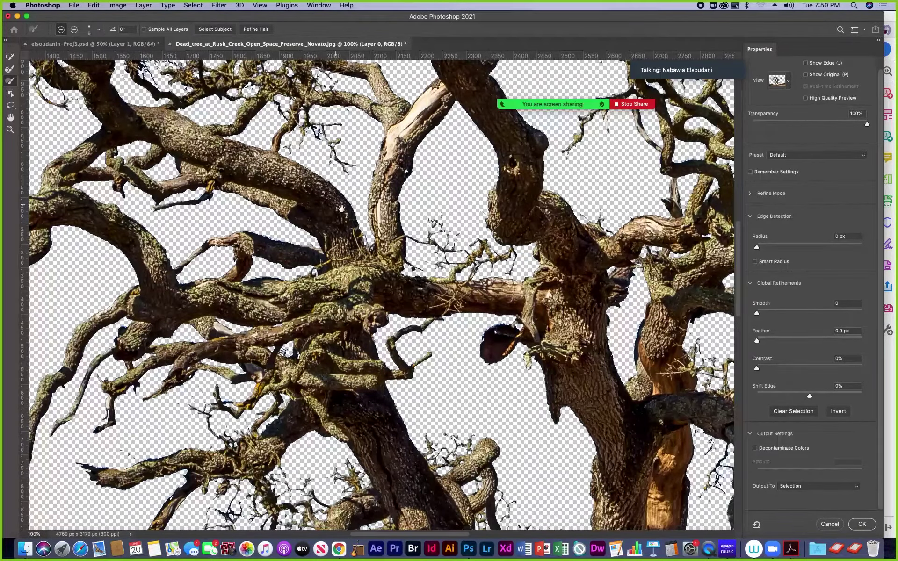
drag(342, 208, 481, 466)
drag(215, 218, 425, 365)
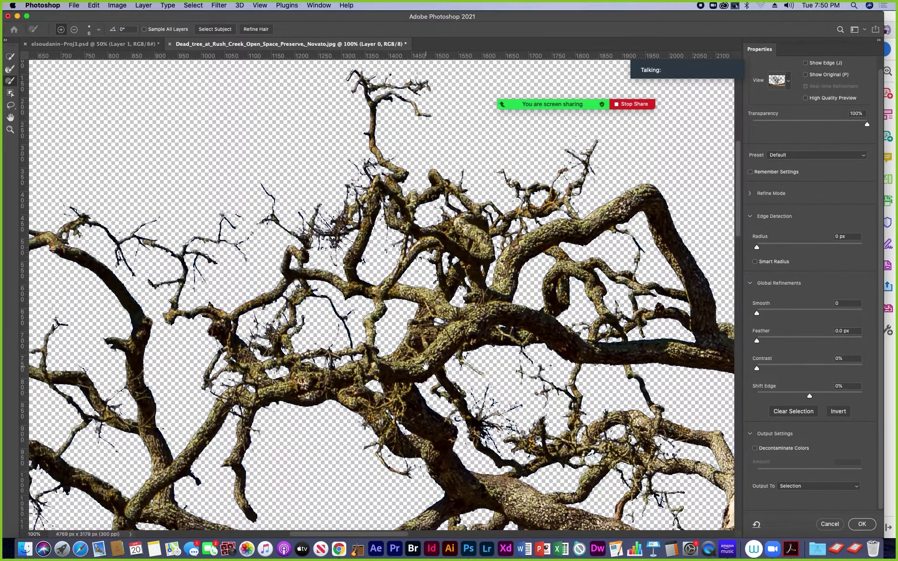
drag(425, 366, 519, 400)
scroll(471, 379, down, 10)
scroll(450, 356, up, 5)
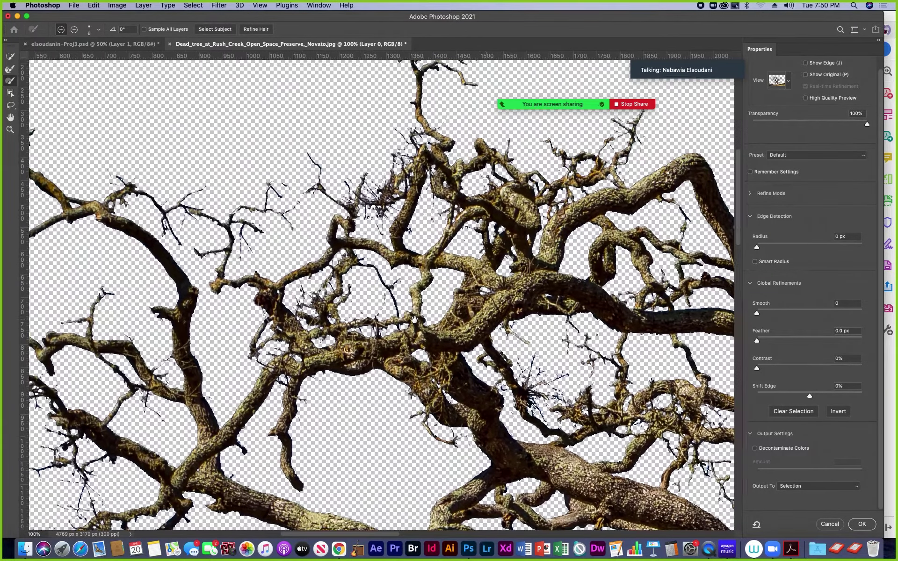
drag(414, 319, 452, 349)
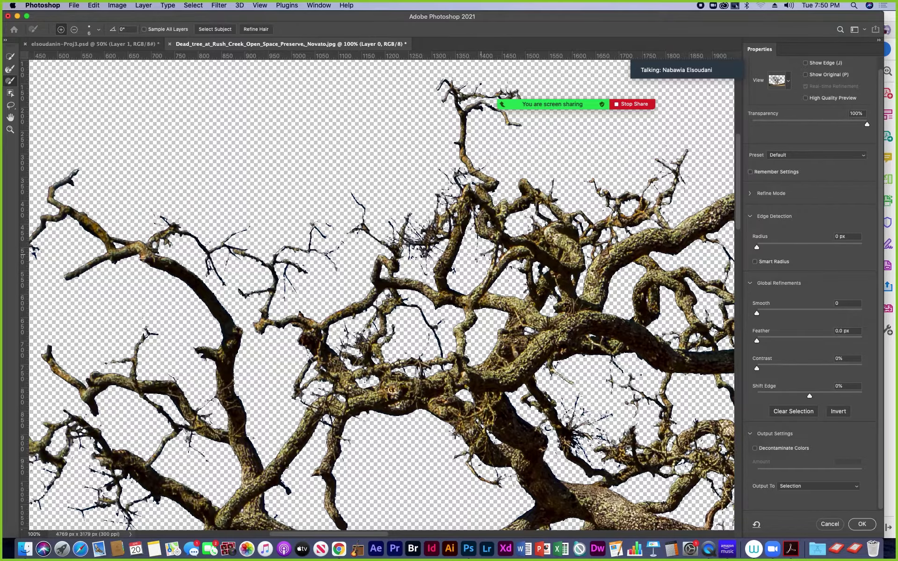
scroll(481, 255, up, 5)
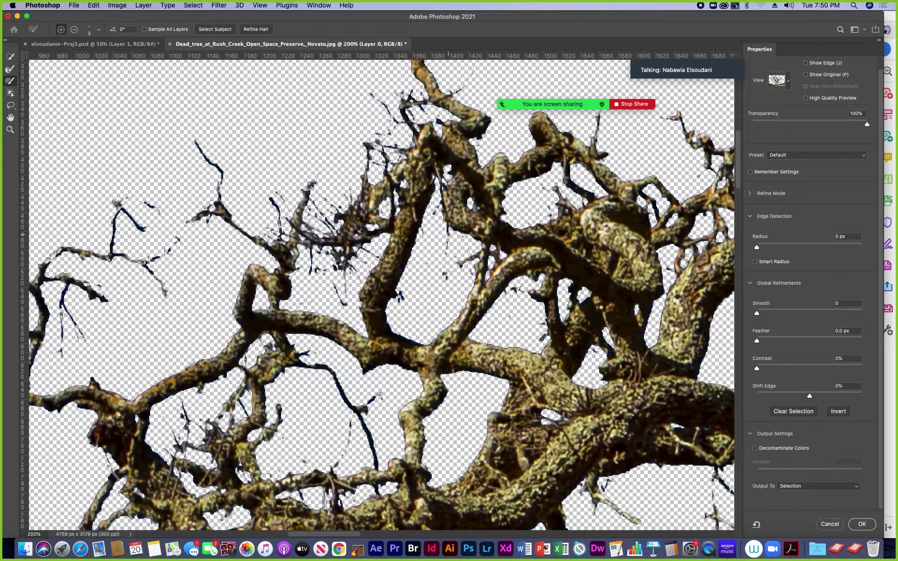
drag(447, 257, 445, 271)
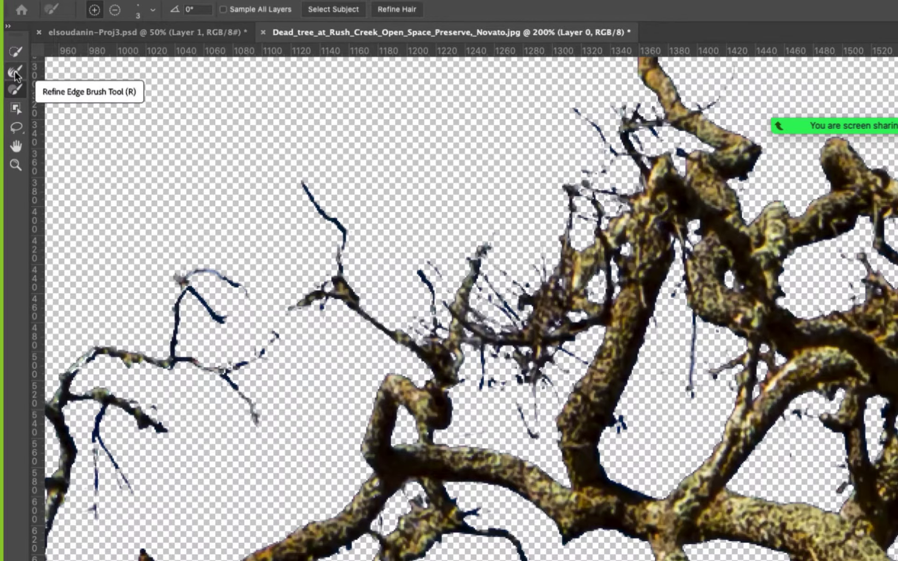
Brush over the fine twigs in the upper crown with the Refine Edge Brush at size 10
click(15, 74)
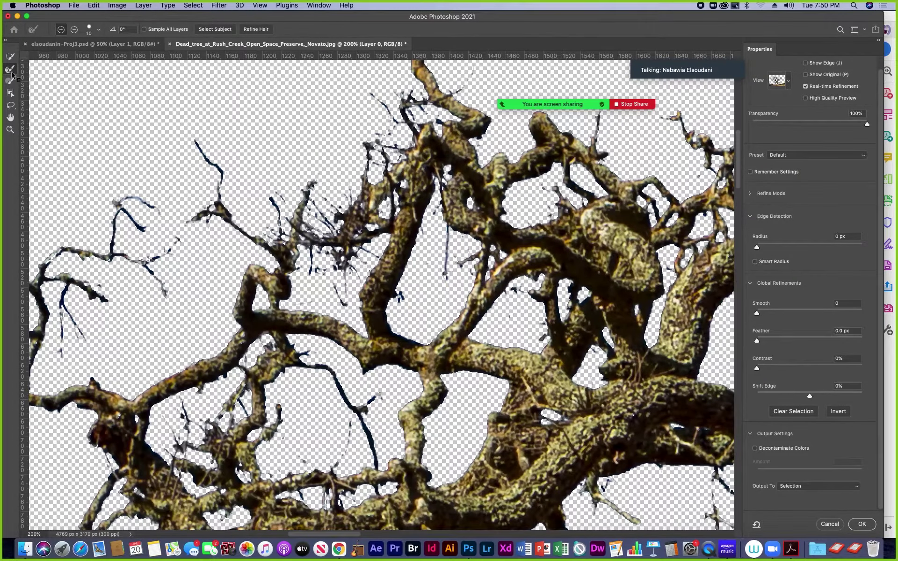
mouse_move(328, 224)
mouse_down()
mouse_move(313, 204)
mouse_move(325, 223)
mouse_move(334, 208)
mouse_up()
mouse_move(355, 271)
mouse_down()
mouse_move(343, 295)
mouse_move(346, 278)
mouse_up()
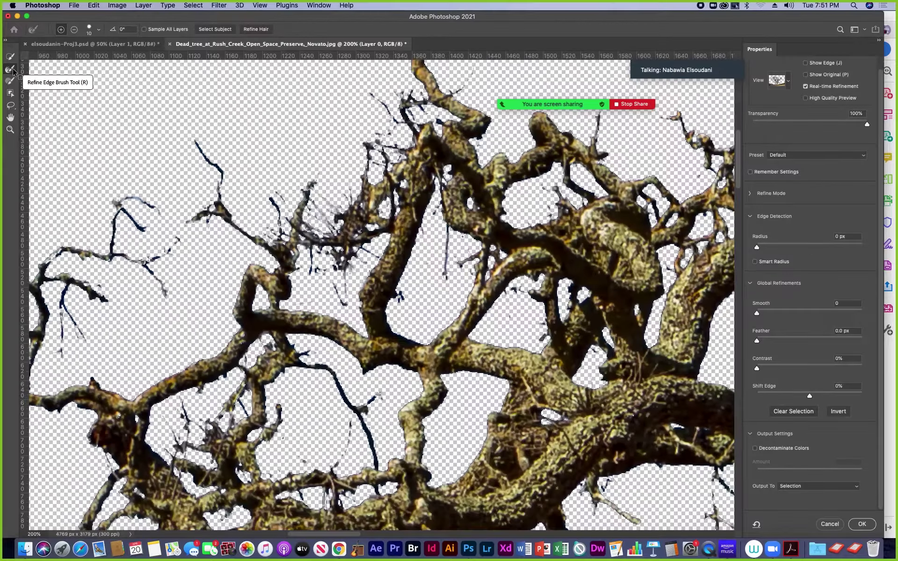
Output the refined tree selection to a New Layer with Layer Mask and accept Select and Mask
key(super+minus)
key(super+minus)
key(super+minus)
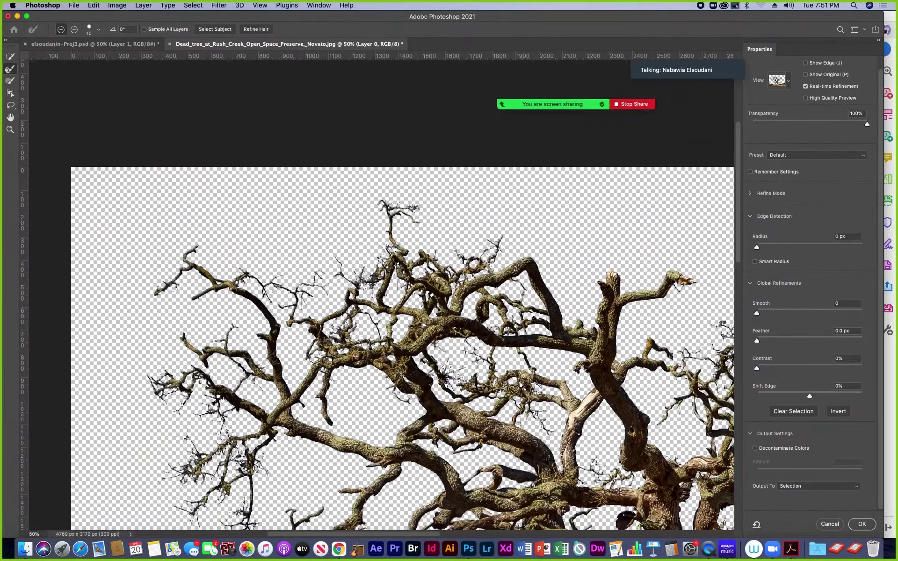
key(super+minus)
drag(511, 339, 394, 203)
scroll(394, 203, right, 5)
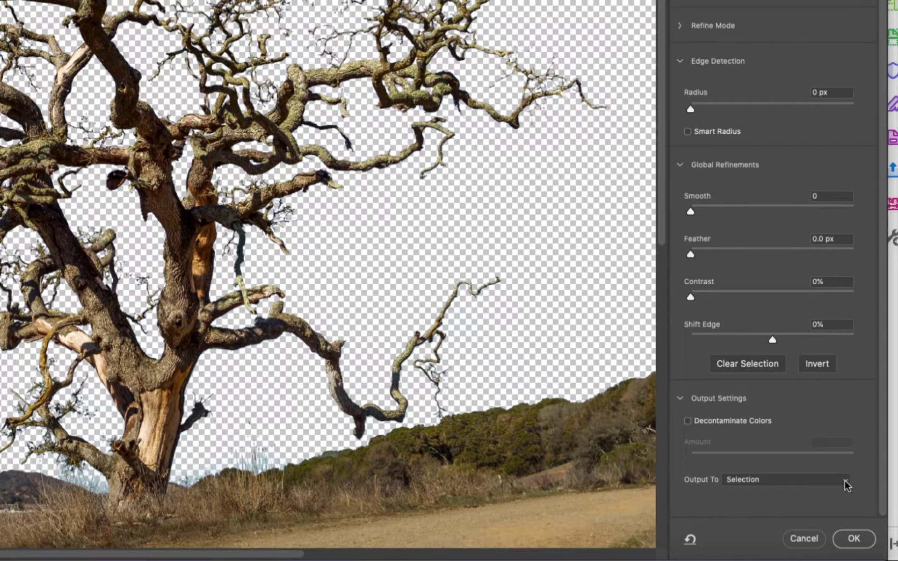
click(844, 481)
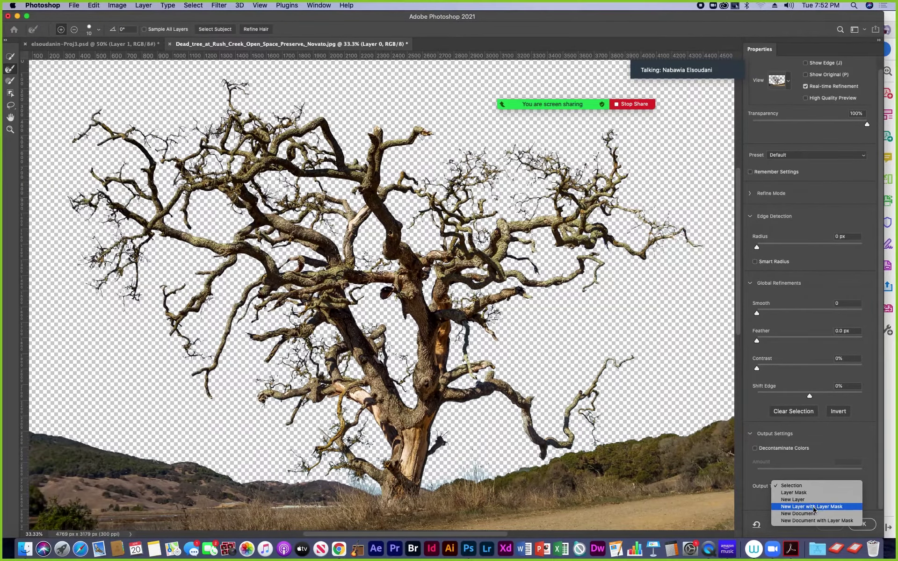
click(813, 508)
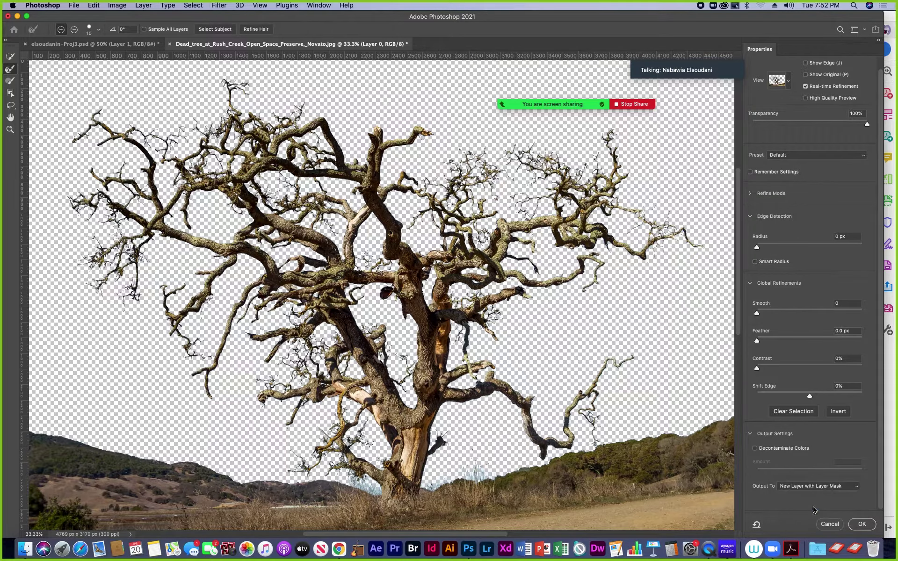
click(861, 525)
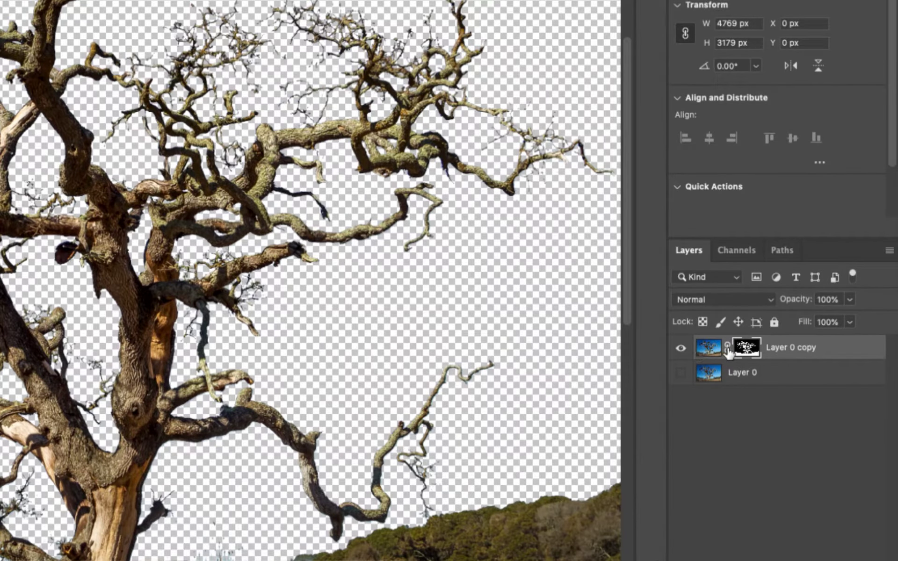
Show the original Layer 0 beneath the masked copy and hide it again
click(682, 375)
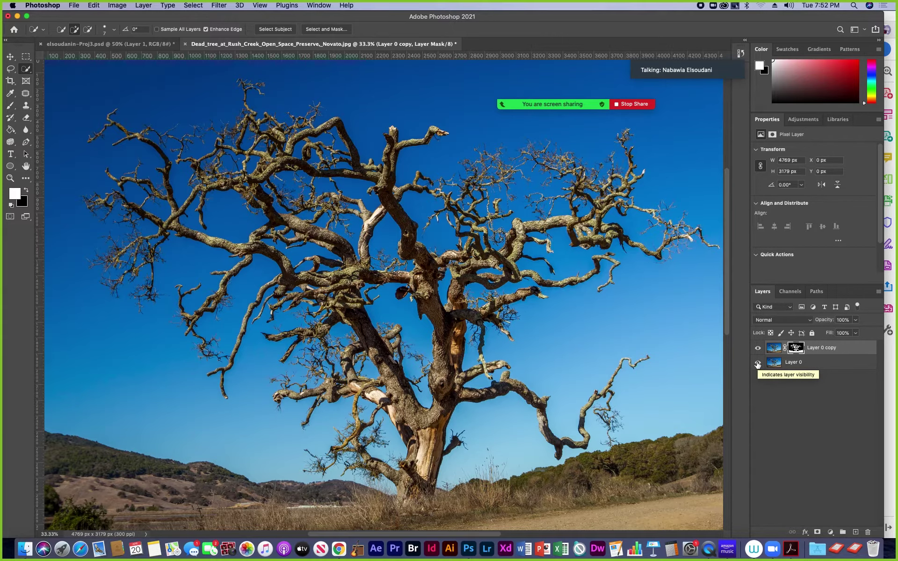
click(758, 363)
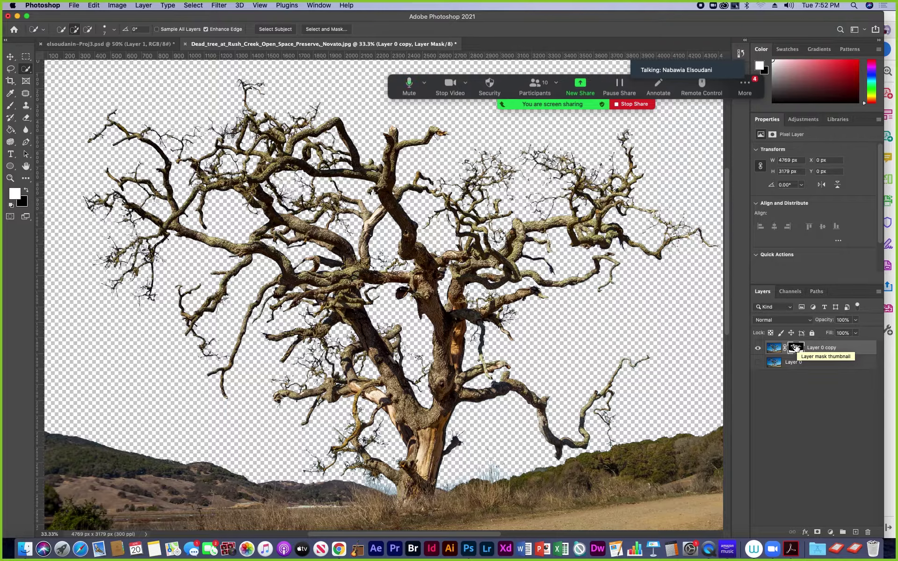
Open the Zoom meeting chat, read the recent messages and close it
click(737, 89)
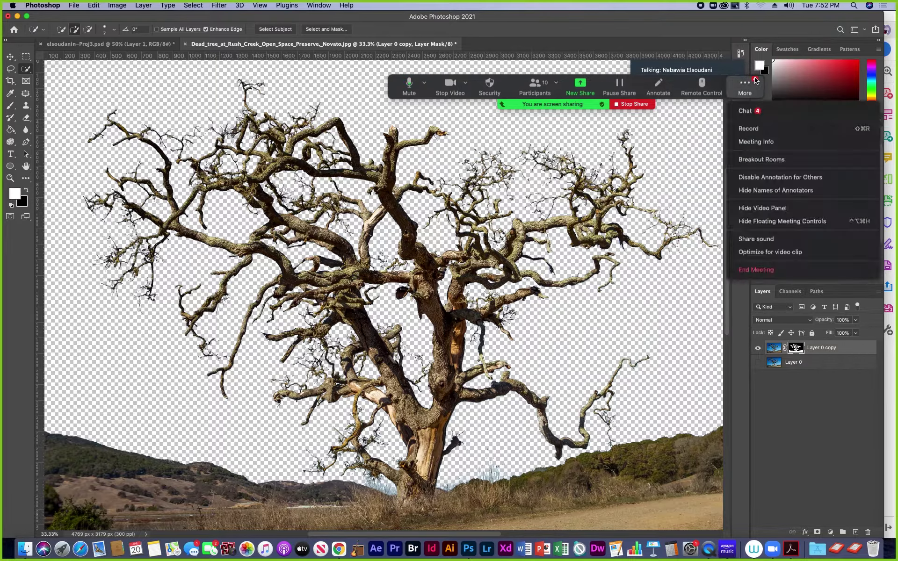
click(745, 112)
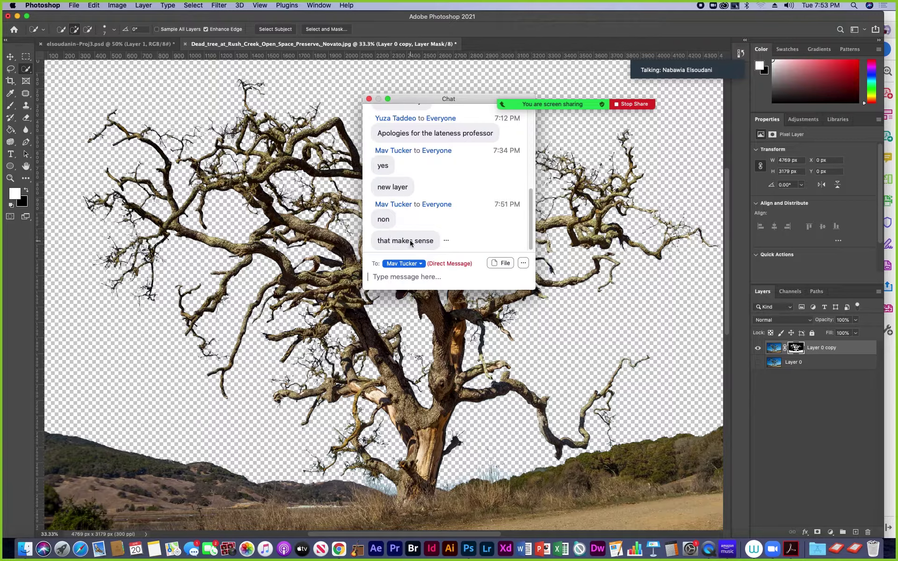
click(369, 99)
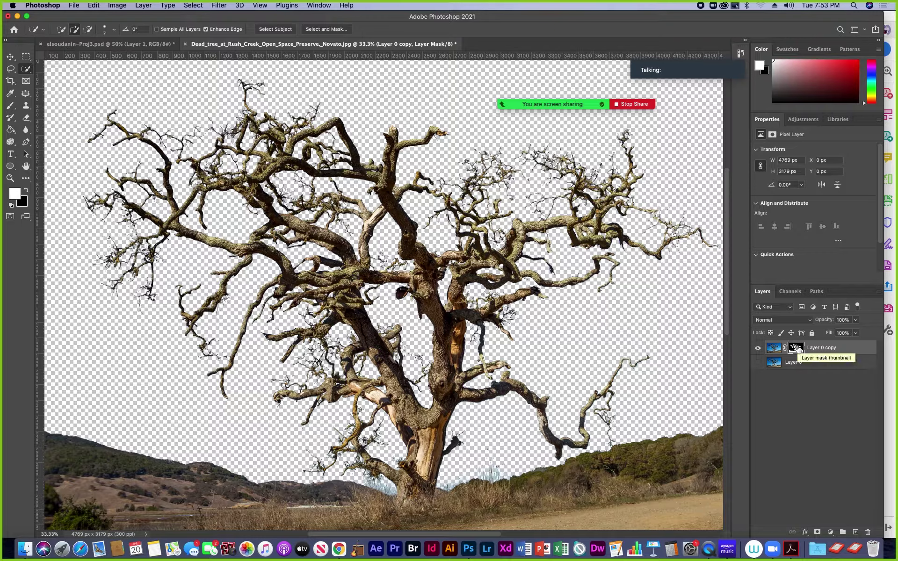
Compare the masked tree with the original photo by toggling Layer 0's visibility twice, leaving it hidden
click(758, 363)
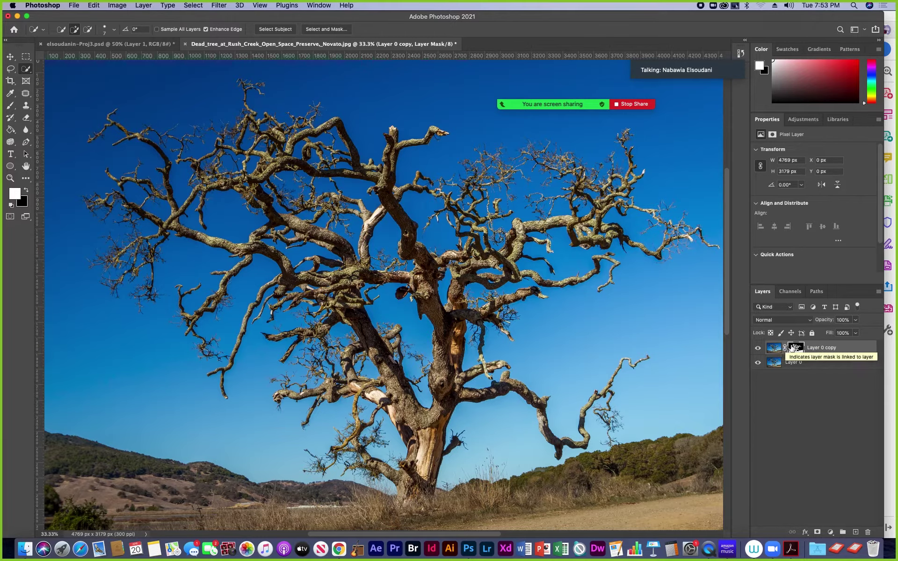
click(757, 361)
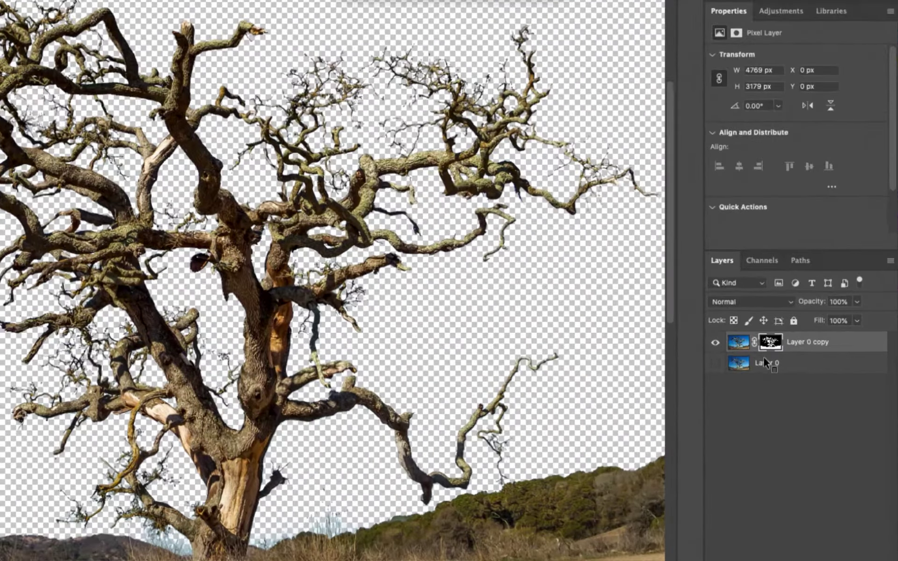
click(715, 362)
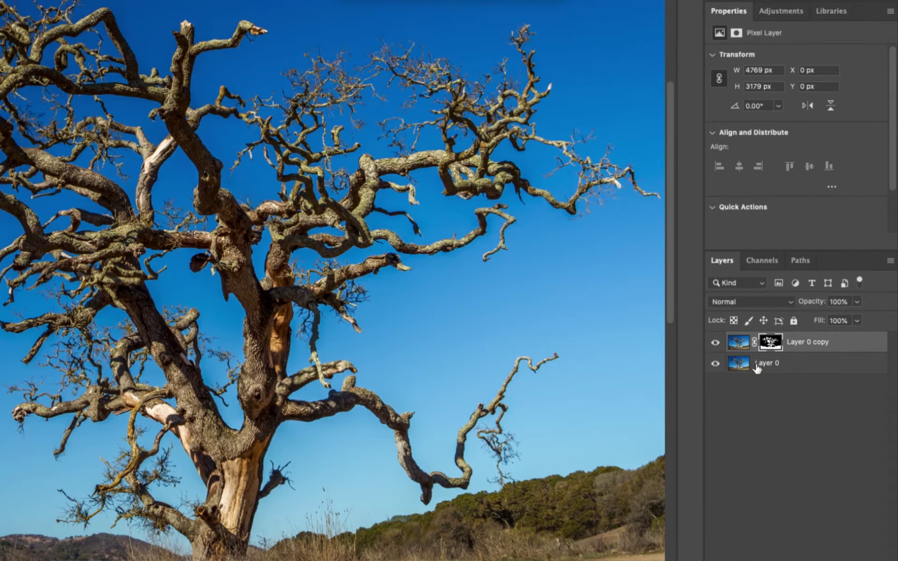
click(715, 363)
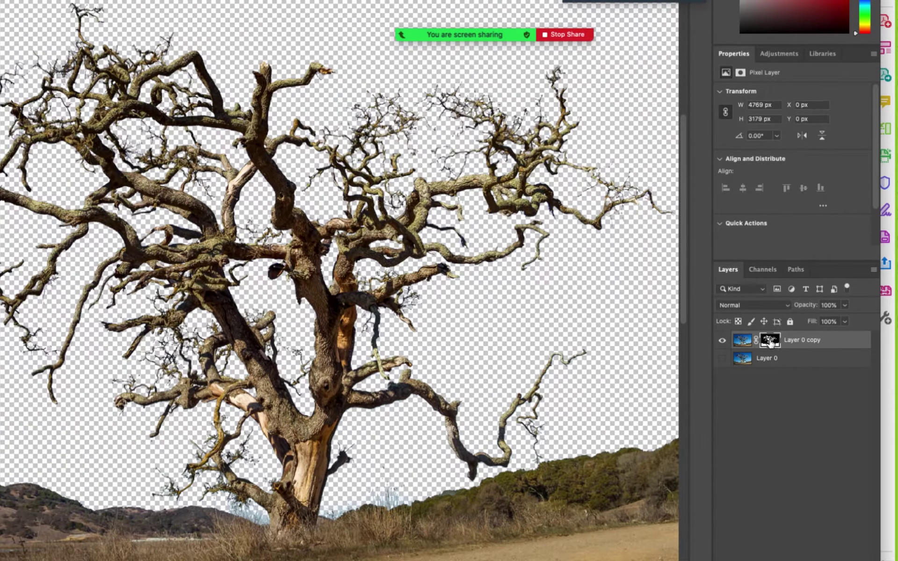
On the Layer 0 copy mask, brush white over the small twig between the central limbs, and paint the revealed sky out with black
click(769, 341)
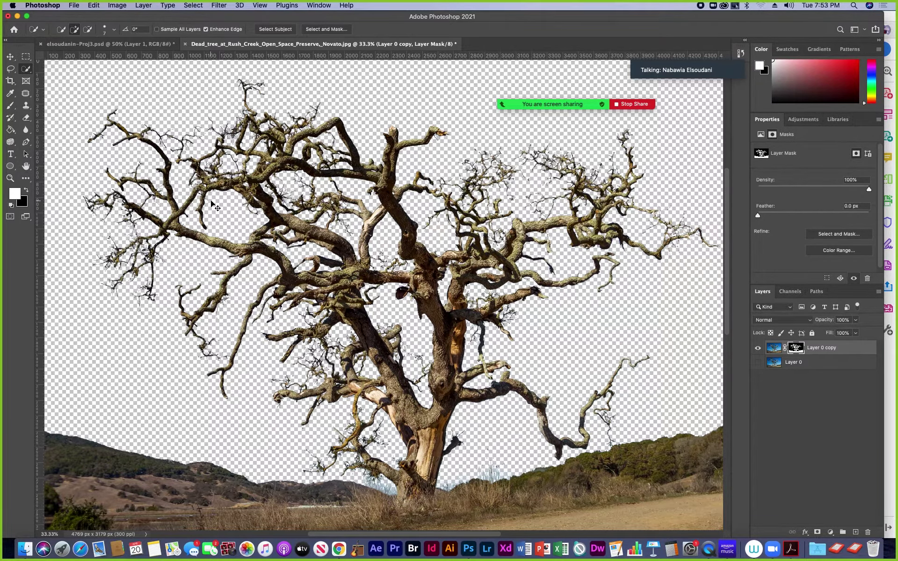
key(super+plus)
key(super+plus)
key(super+plus)
key(super+plus)
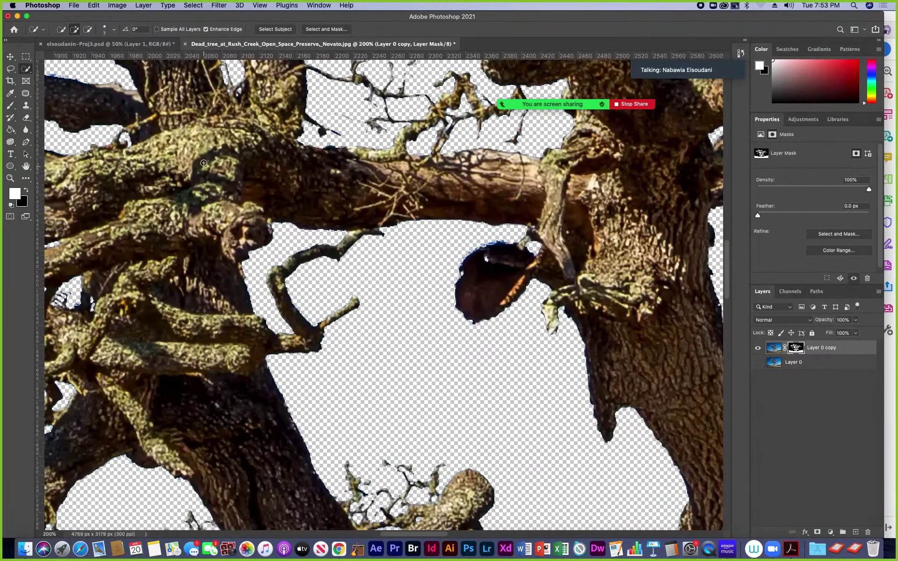
scroll(283, 114, up, 6)
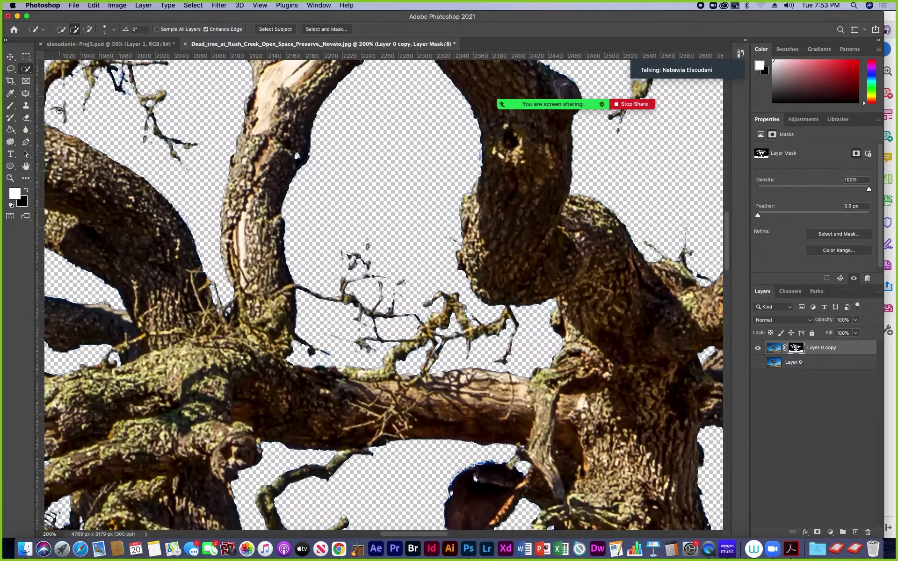
click(9, 106)
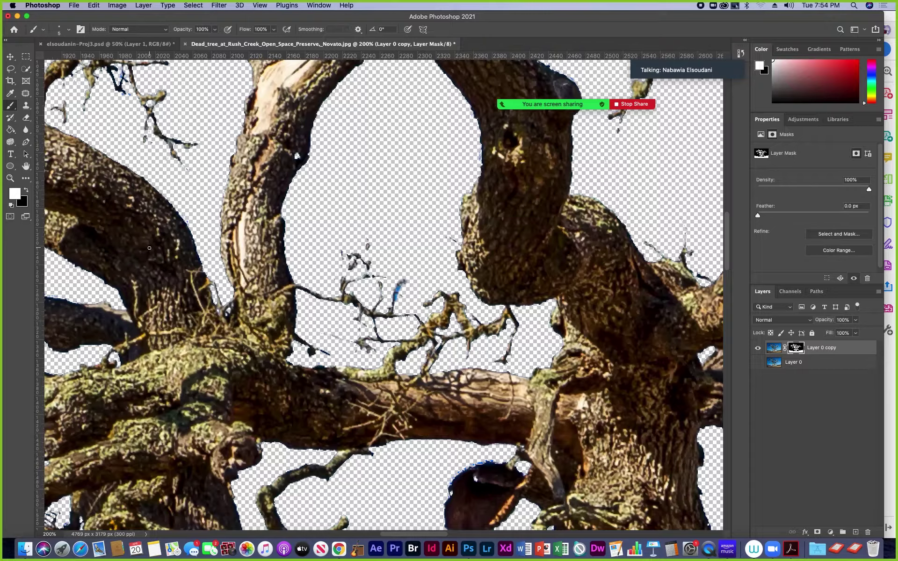
key(x)
drag(397, 291, 394, 295)
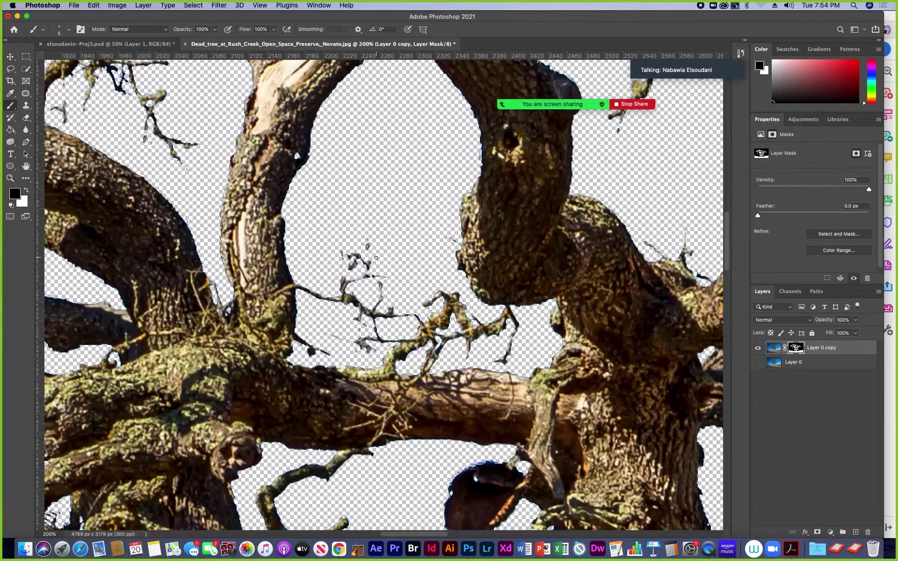
Paint black on the Layer 0 copy mask with a 25 px brush to erase the stray twig bits between the central limbs
key(bracketright)
key(bracketright)
key(bracketright)
mouse_move(371, 254)
mouse_down()
mouse_move(386, 259)
mouse_move(344, 256)
mouse_up()
key(super+minus)
key(super+minus)
key(super+minus)
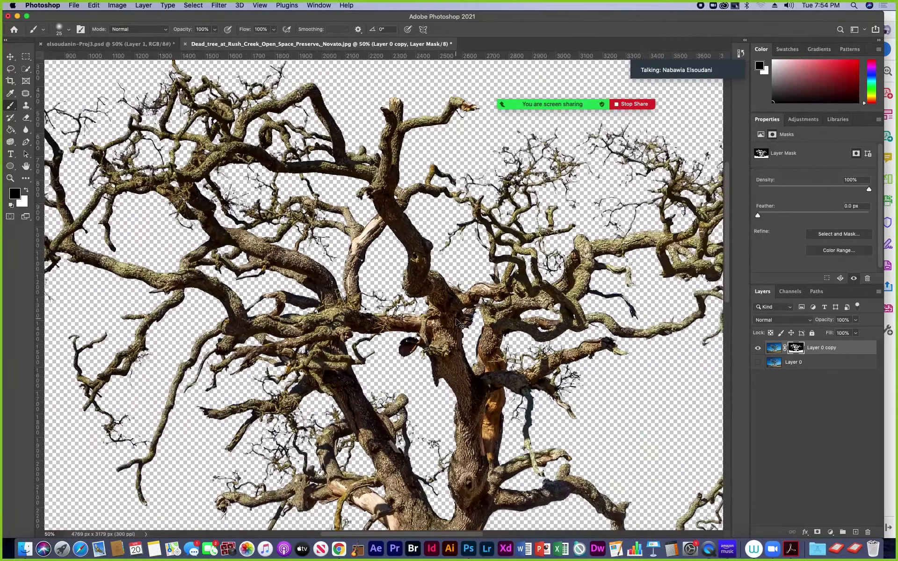
key(super+minus)
key(super+minus)
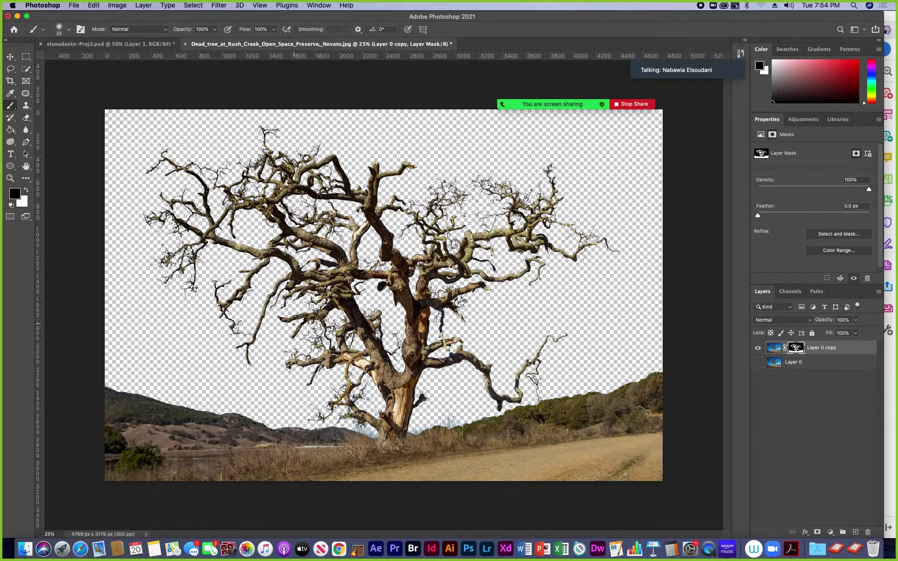
Switch to the bat boy composition document and rename its tree layer, Layer 1, as "with magic wand"
click(10, 56)
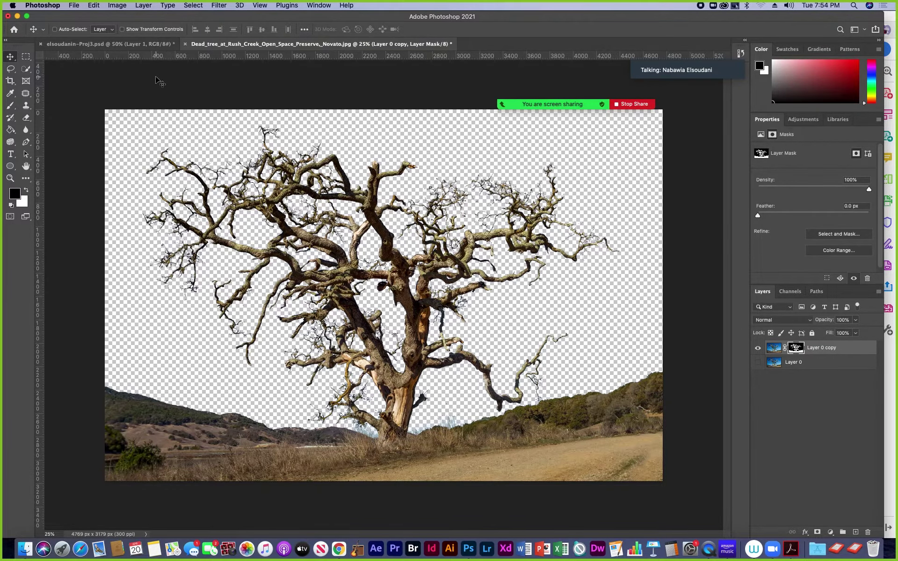
click(96, 45)
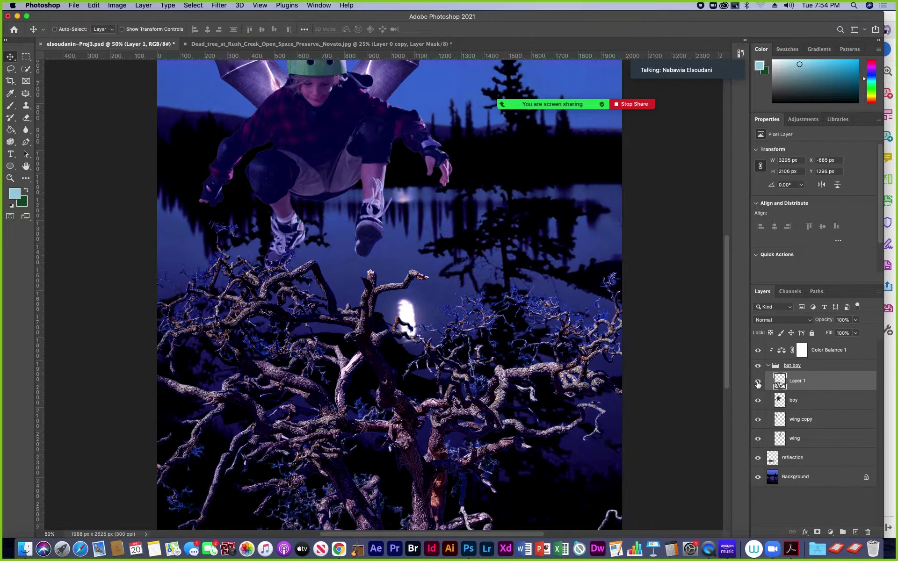
click(758, 383)
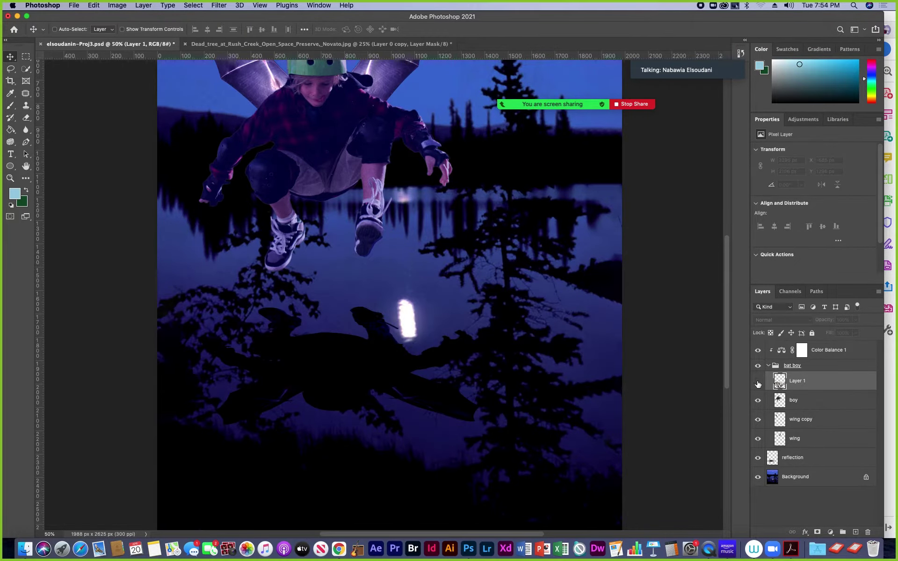
click(757, 383)
double_click(797, 381)
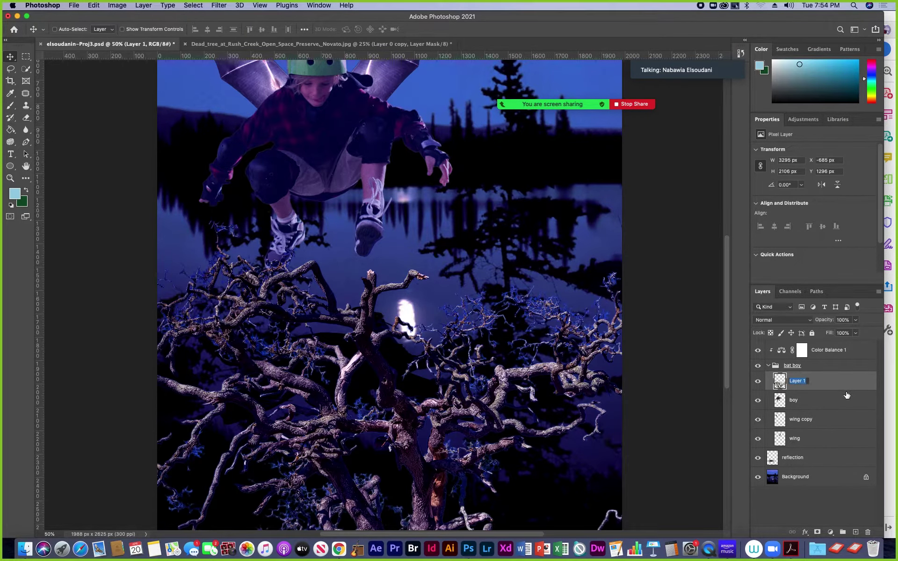
text(with mag)
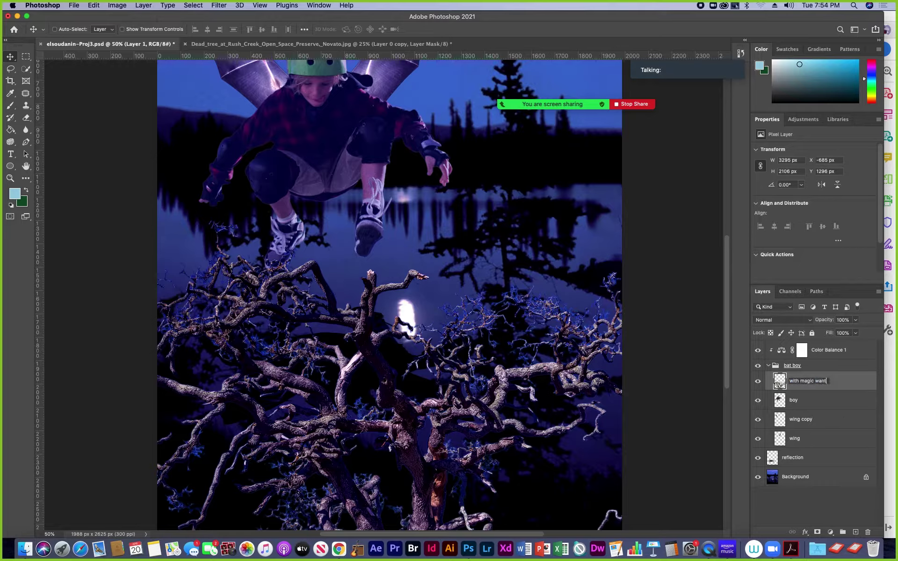
text(ic wand)
key(Return)
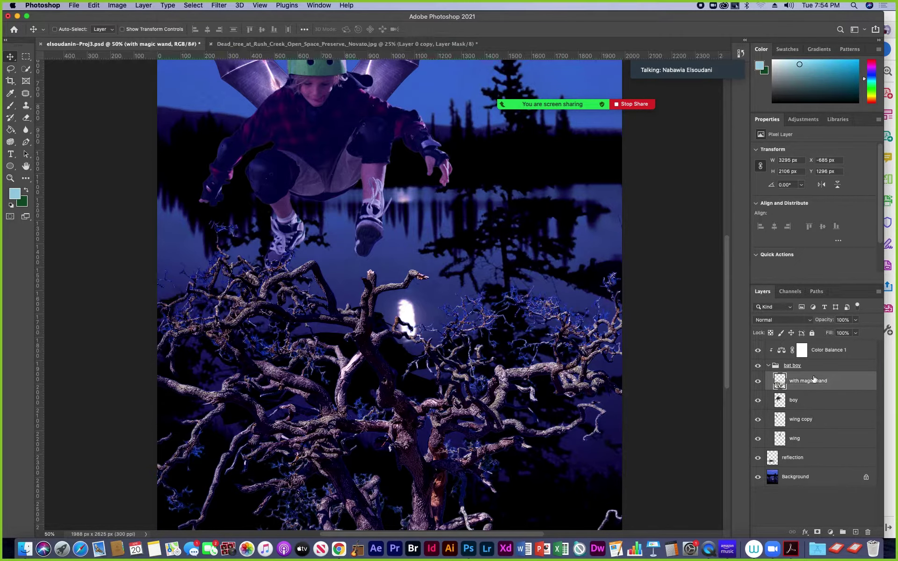
Hide the "with magic wand" layer and copy the masked Layer 0 copy from the dead tree document into the bat boy composition
click(267, 44)
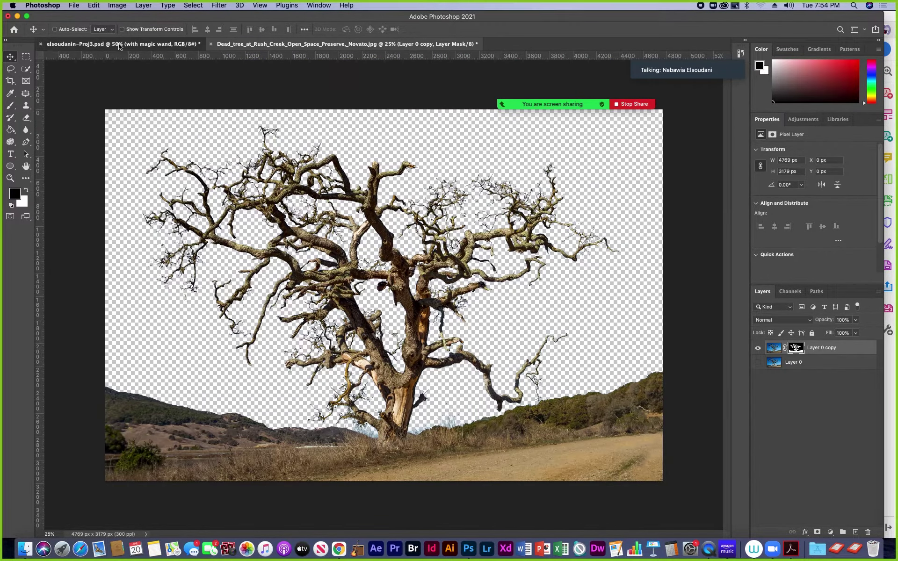
click(119, 44)
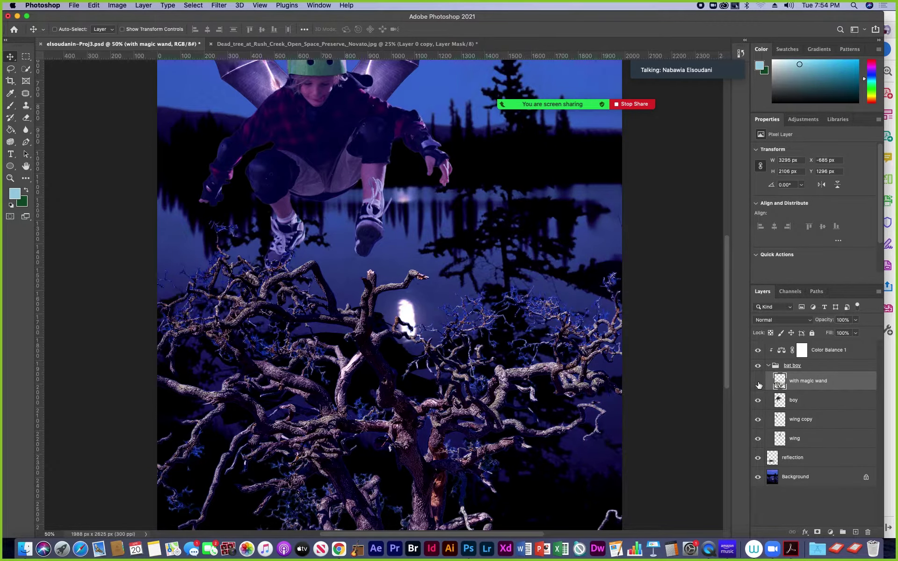
click(758, 384)
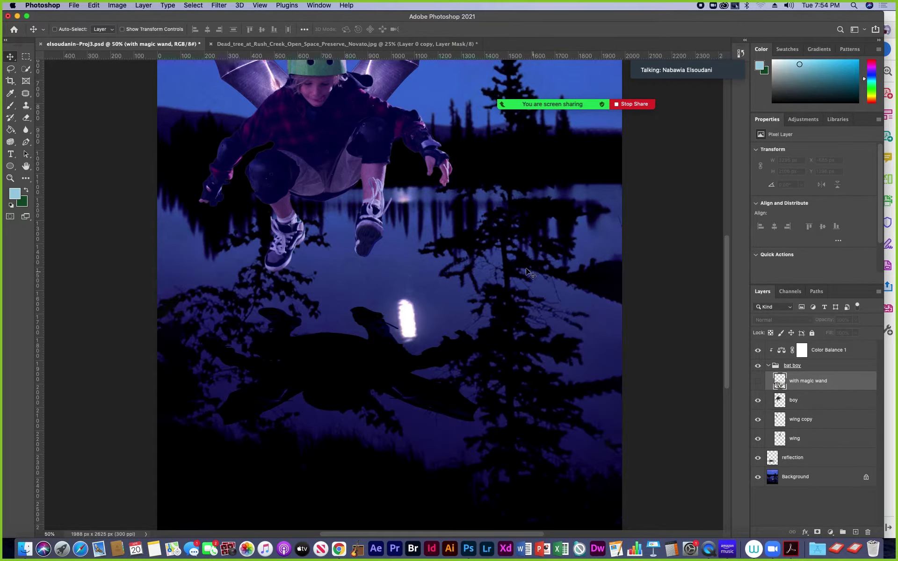
click(256, 45)
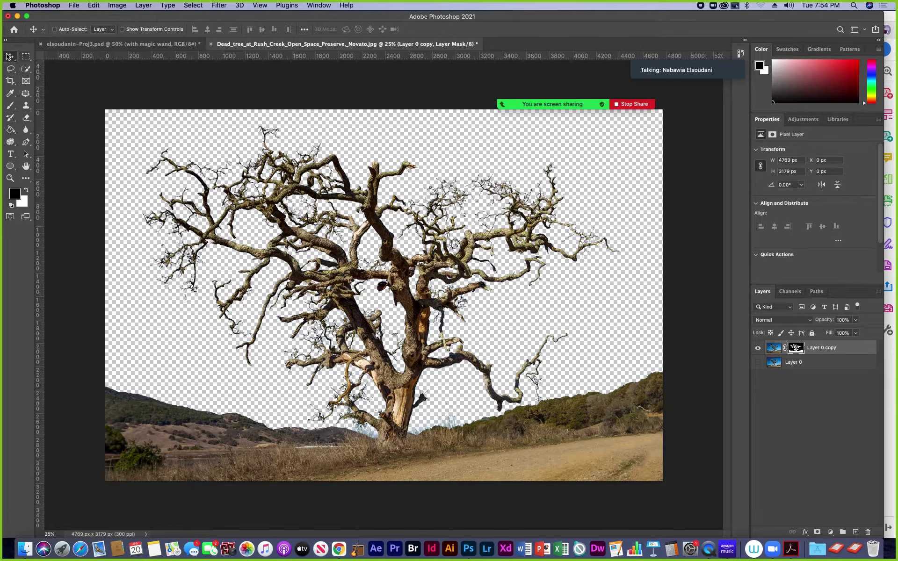
drag(288, 200, 125, 43)
drag(376, 405, 377, 405)
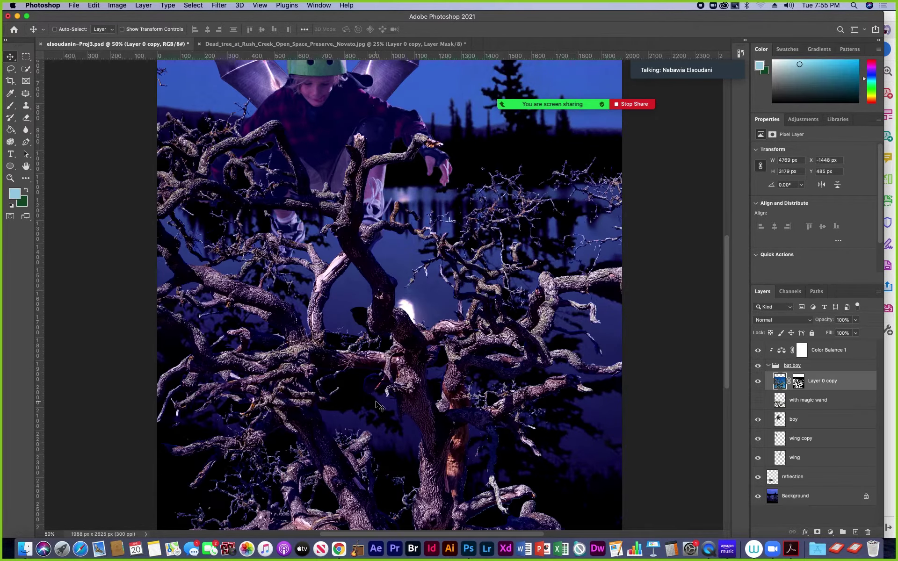
Scale the copied tree proportionally to about 75% and position it across the lower half of the composition, beneath the boy's feet
drag(374, 269, 391, 412)
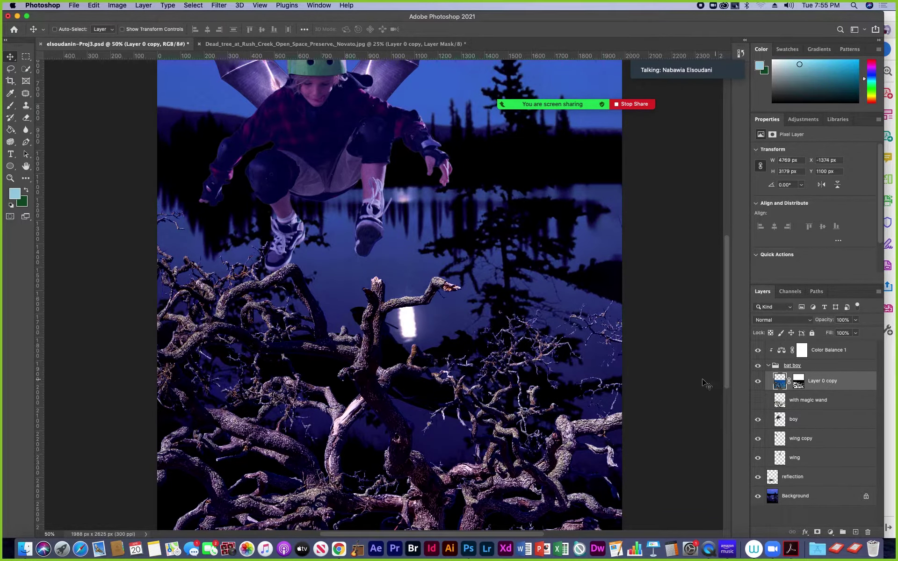
drag(568, 442, 574, 389)
key(ctrl+t)
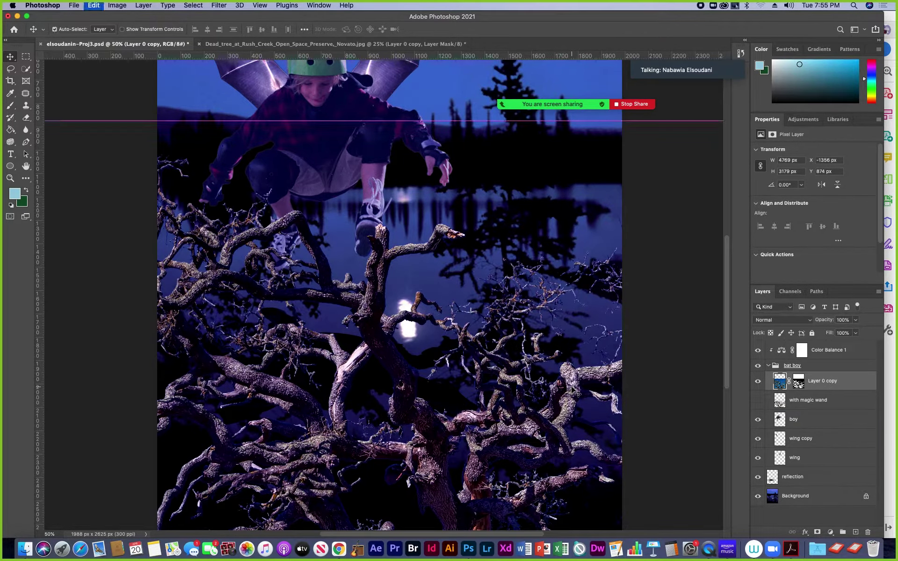
key(super+minus)
key(super+minus)
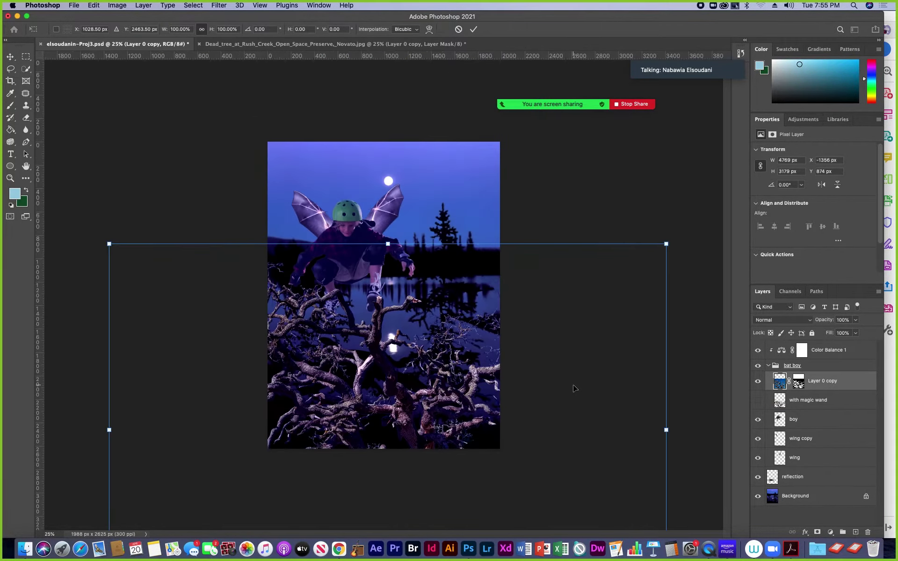
drag(666, 243, 593, 293)
drag(453, 395, 483, 377)
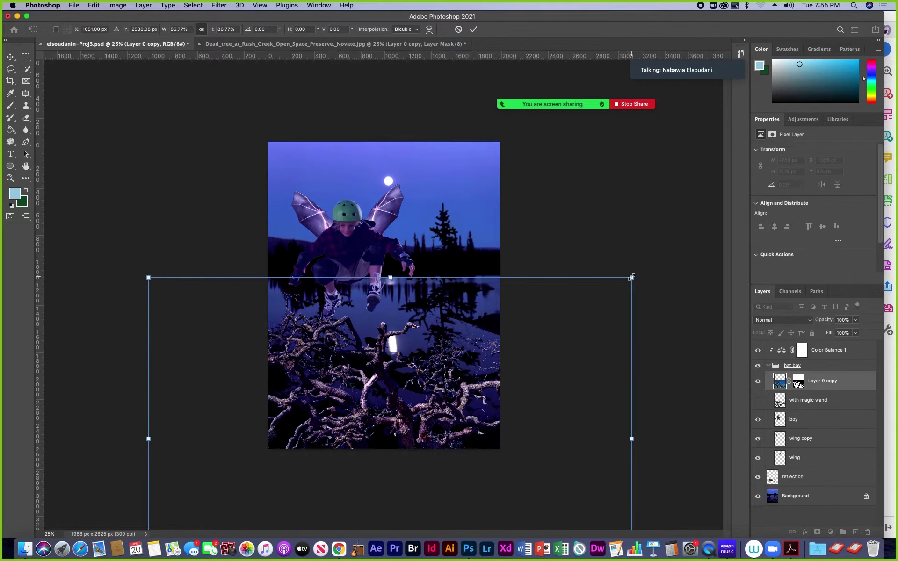
drag(631, 277, 582, 311)
drag(426, 415, 459, 390)
drag(621, 286, 579, 314)
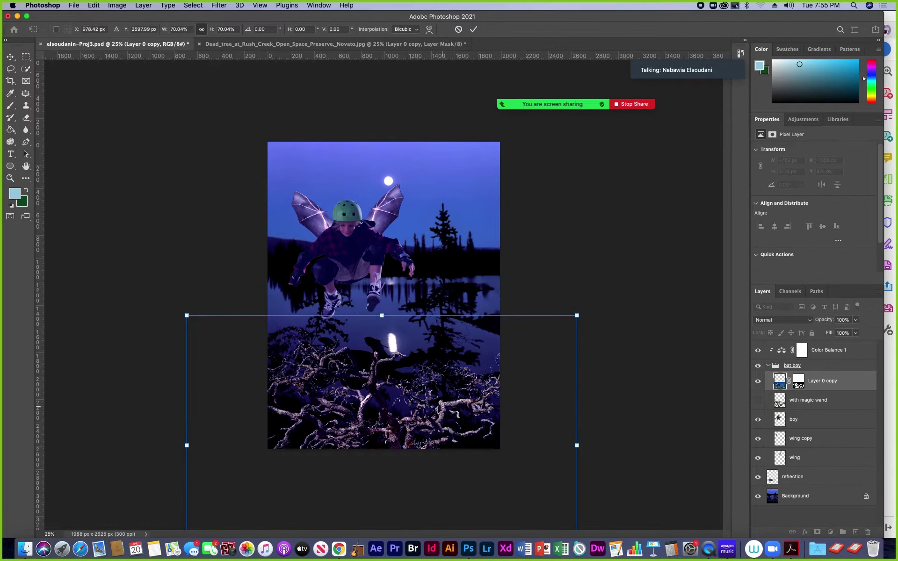
drag(430, 409, 447, 382)
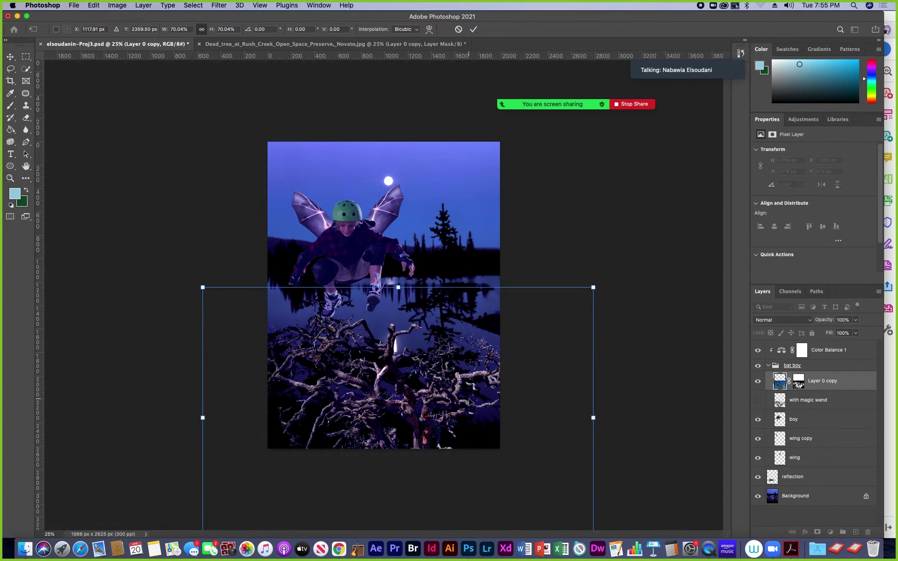
drag(592, 287, 620, 270)
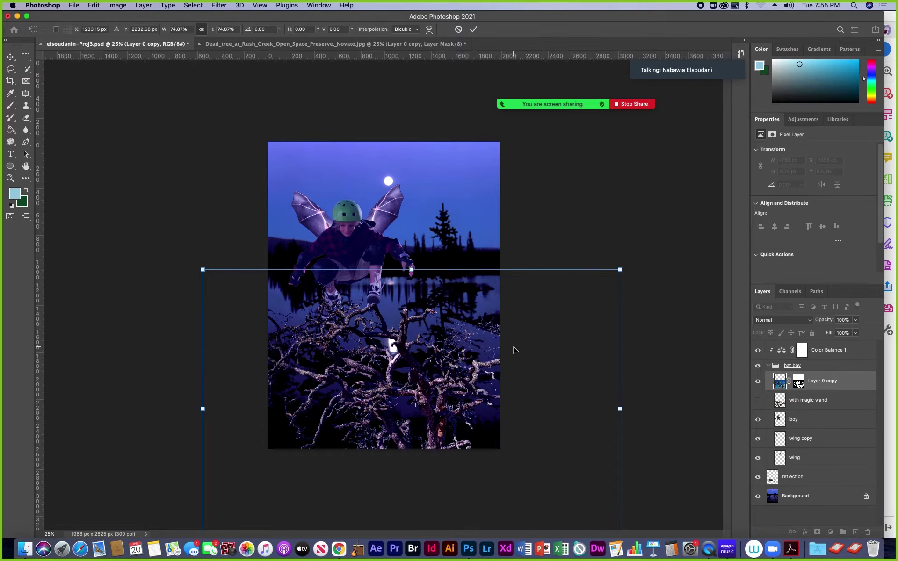
key(Return)
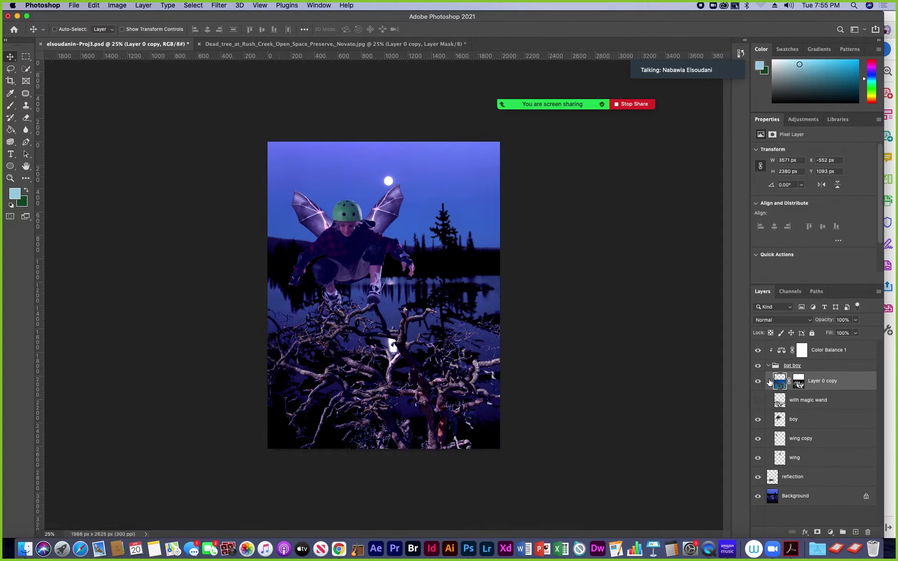
Rename the newly added Layer 0 copy in the bat boy group as "with color range"
double_click(822, 382)
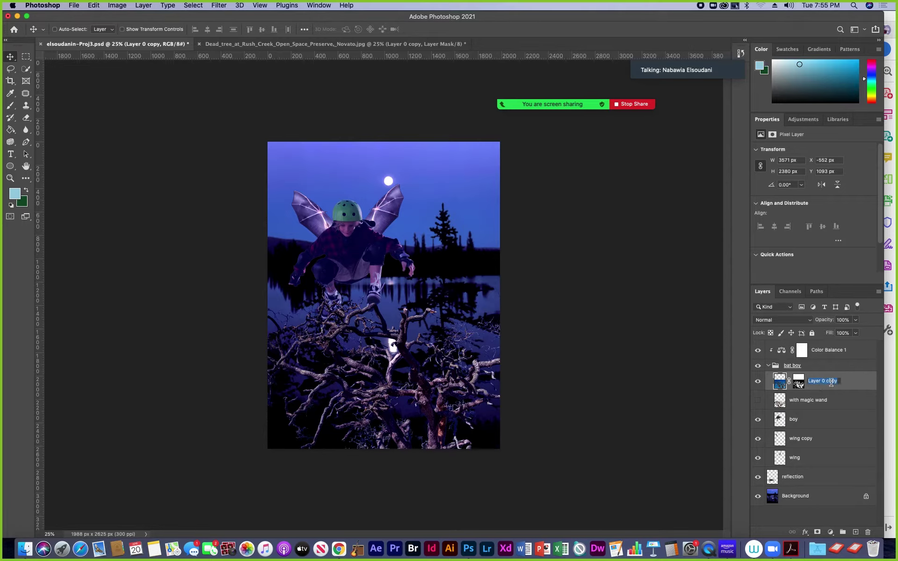
text(with color range)
key(Return)
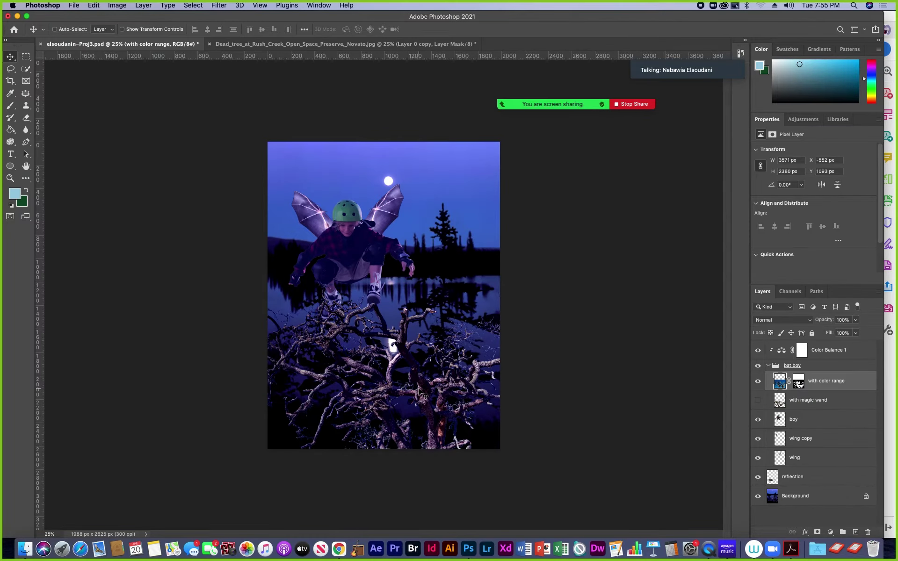
Compare the two tree cutouts by toggling the "with color range" and "with magic wand" layers, leaving only "with color range" visible
key(super+equal)
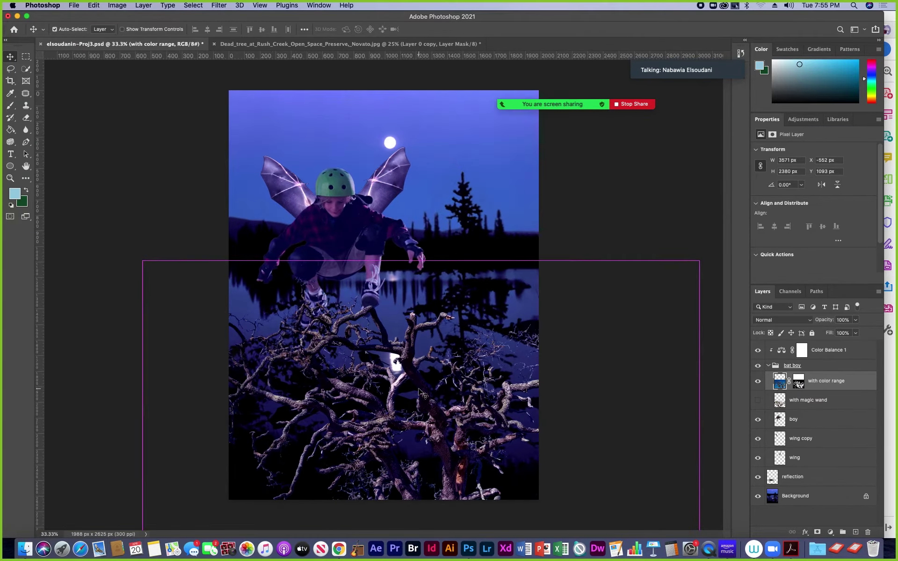
drag(426, 397, 431, 350)
scroll(431, 351, down, 5)
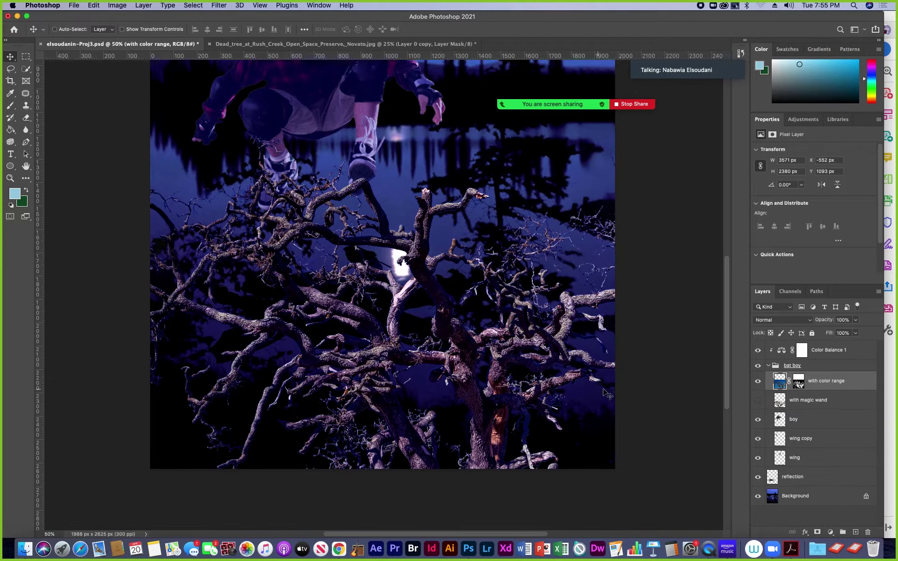
click(757, 383)
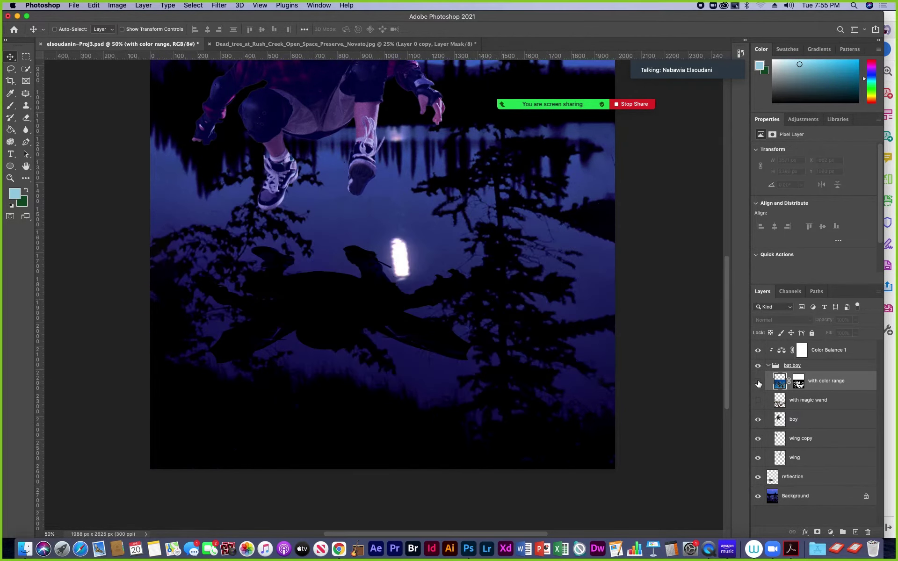
click(759, 400)
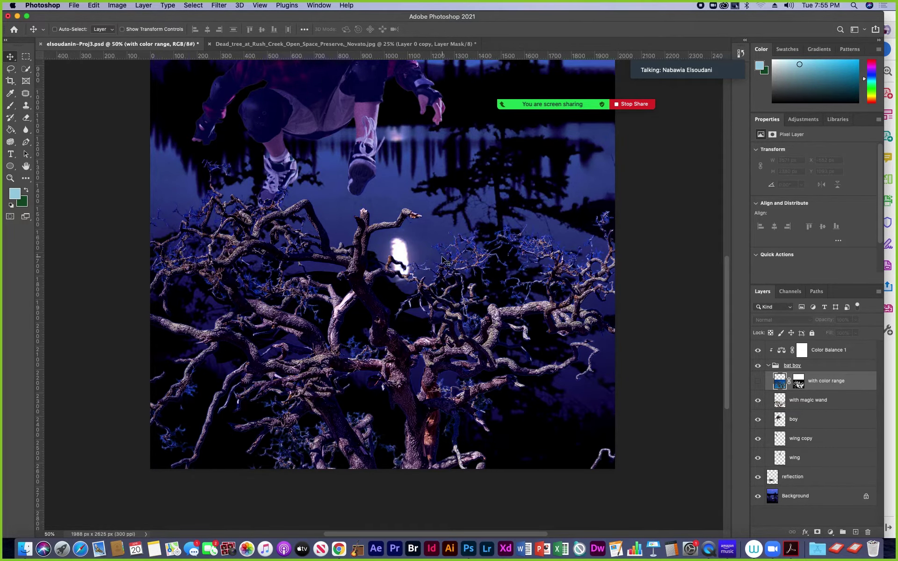
key(super+equal)
key(super+equal)
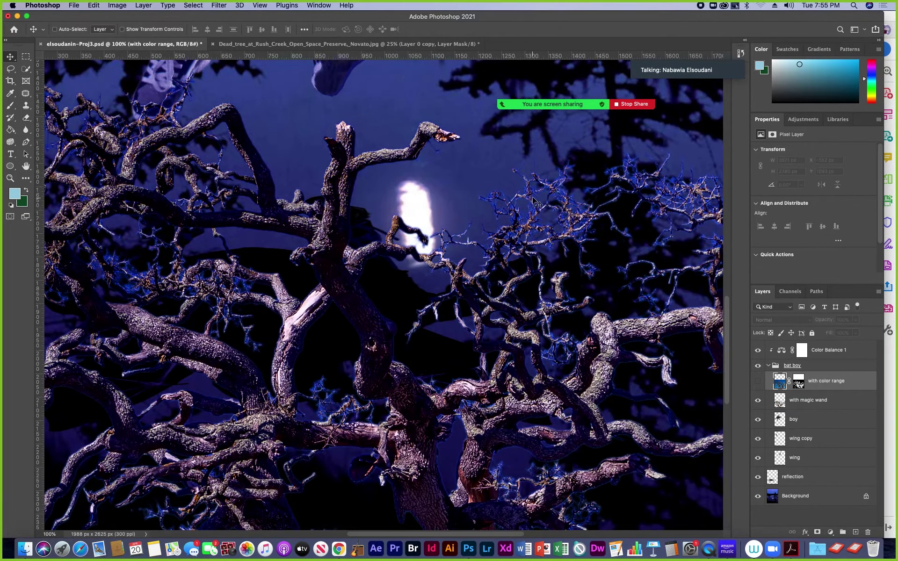
key(super+minus)
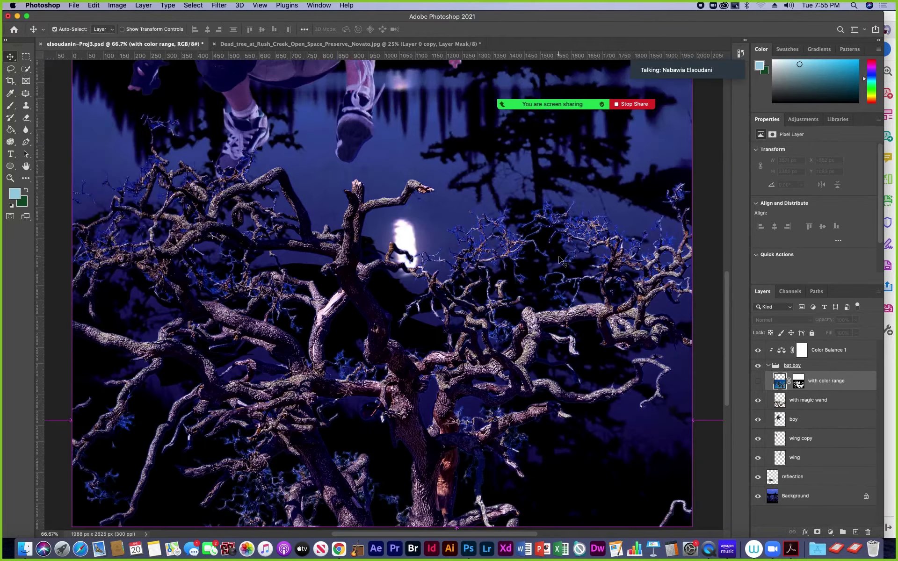
key(super+minus)
key(super+minus)
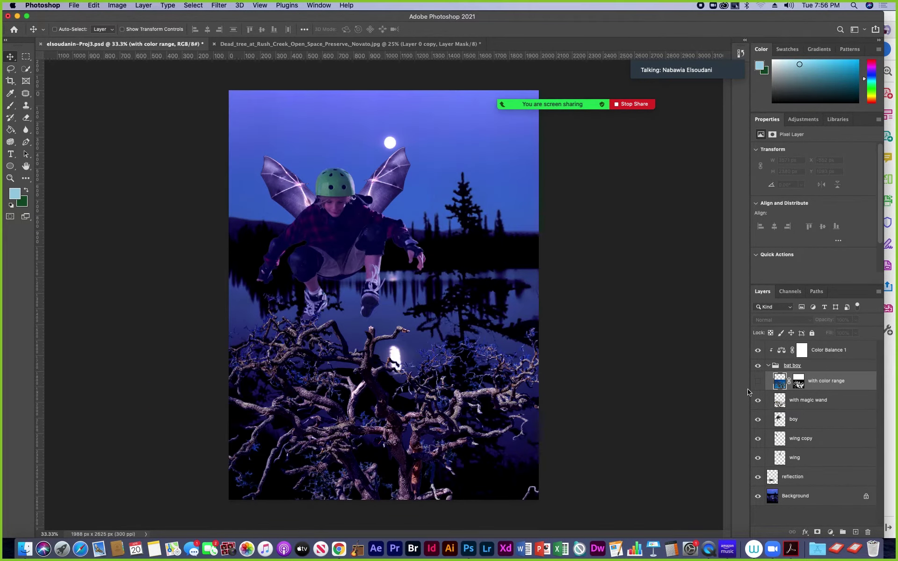
click(757, 382)
click(757, 383)
click(758, 401)
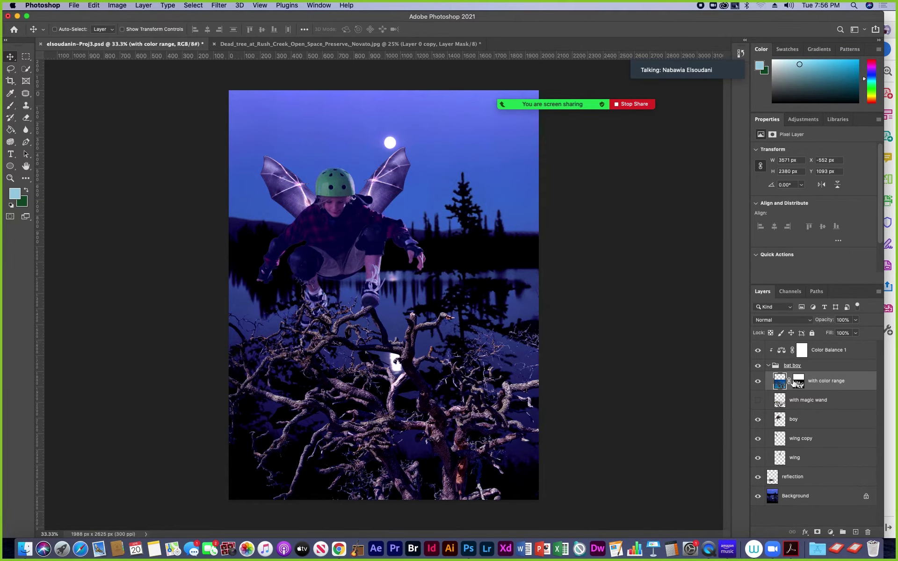
Remove the layer mask from the "with color range" layer, applying it to the layer's pixels
click(798, 383)
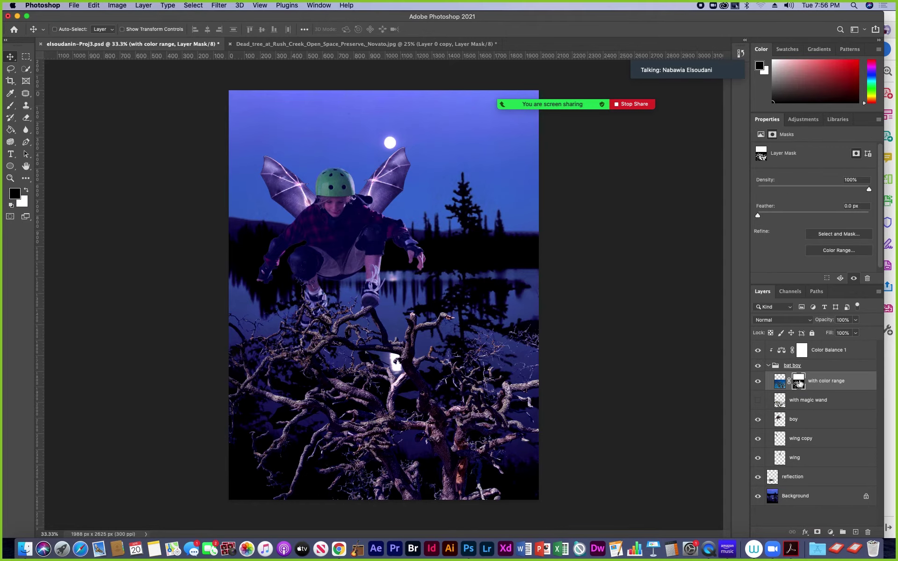
drag(798, 382, 868, 533)
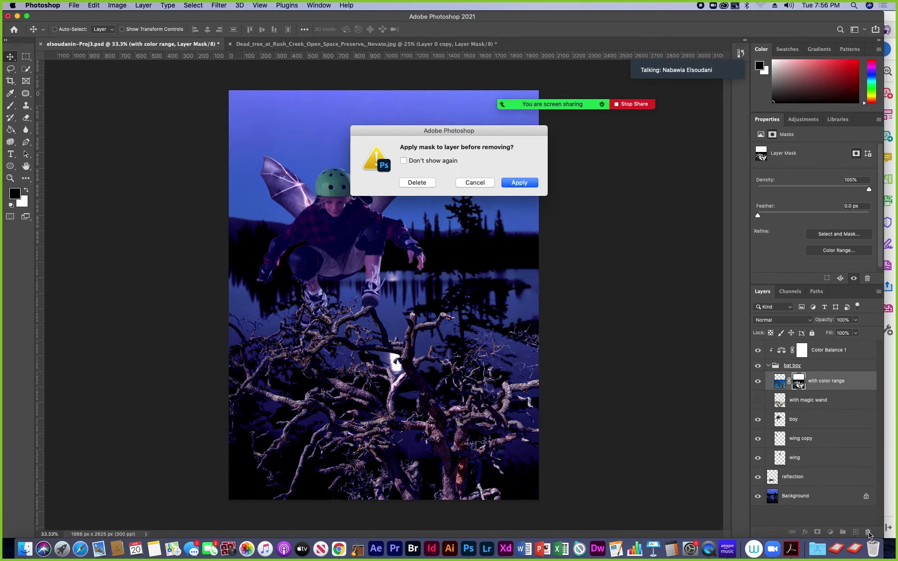
click(519, 183)
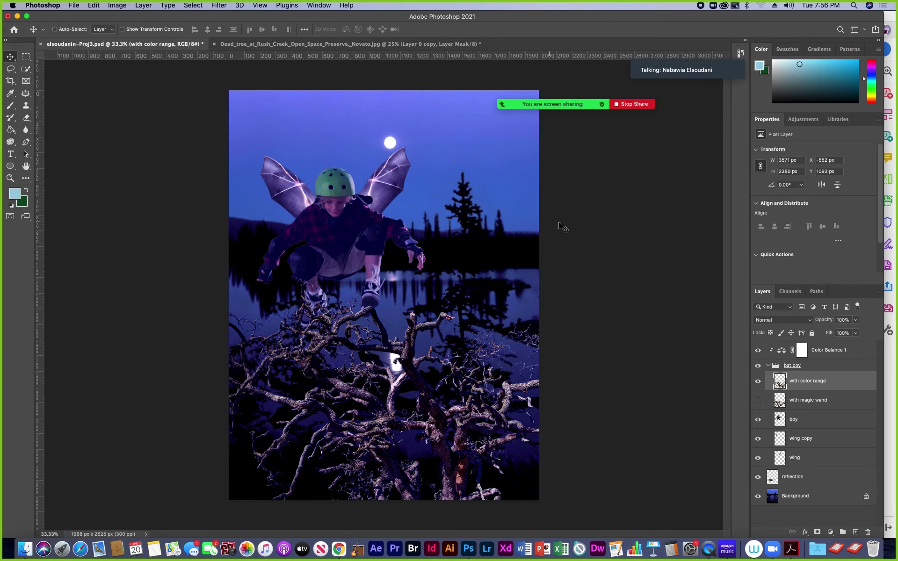